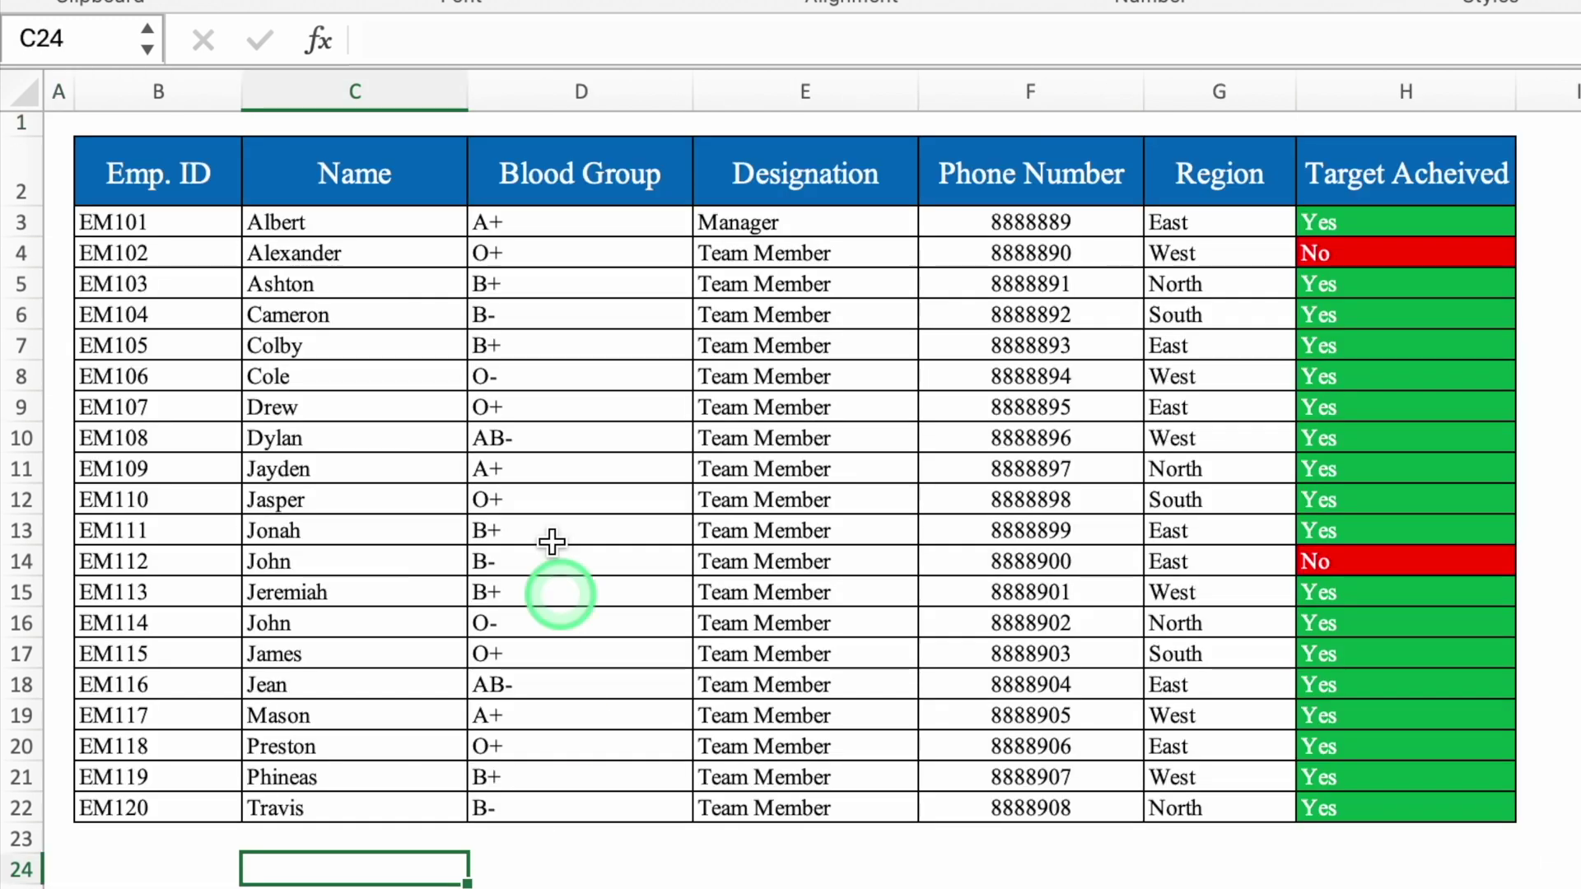
Step: Copy the header row B2:H2 of the employee table and paste it into the blank sheet starting at cell B2
{"action": "left_click_drag", "start_coordinate": [223, 160], "coordinate": [1351, 174]}
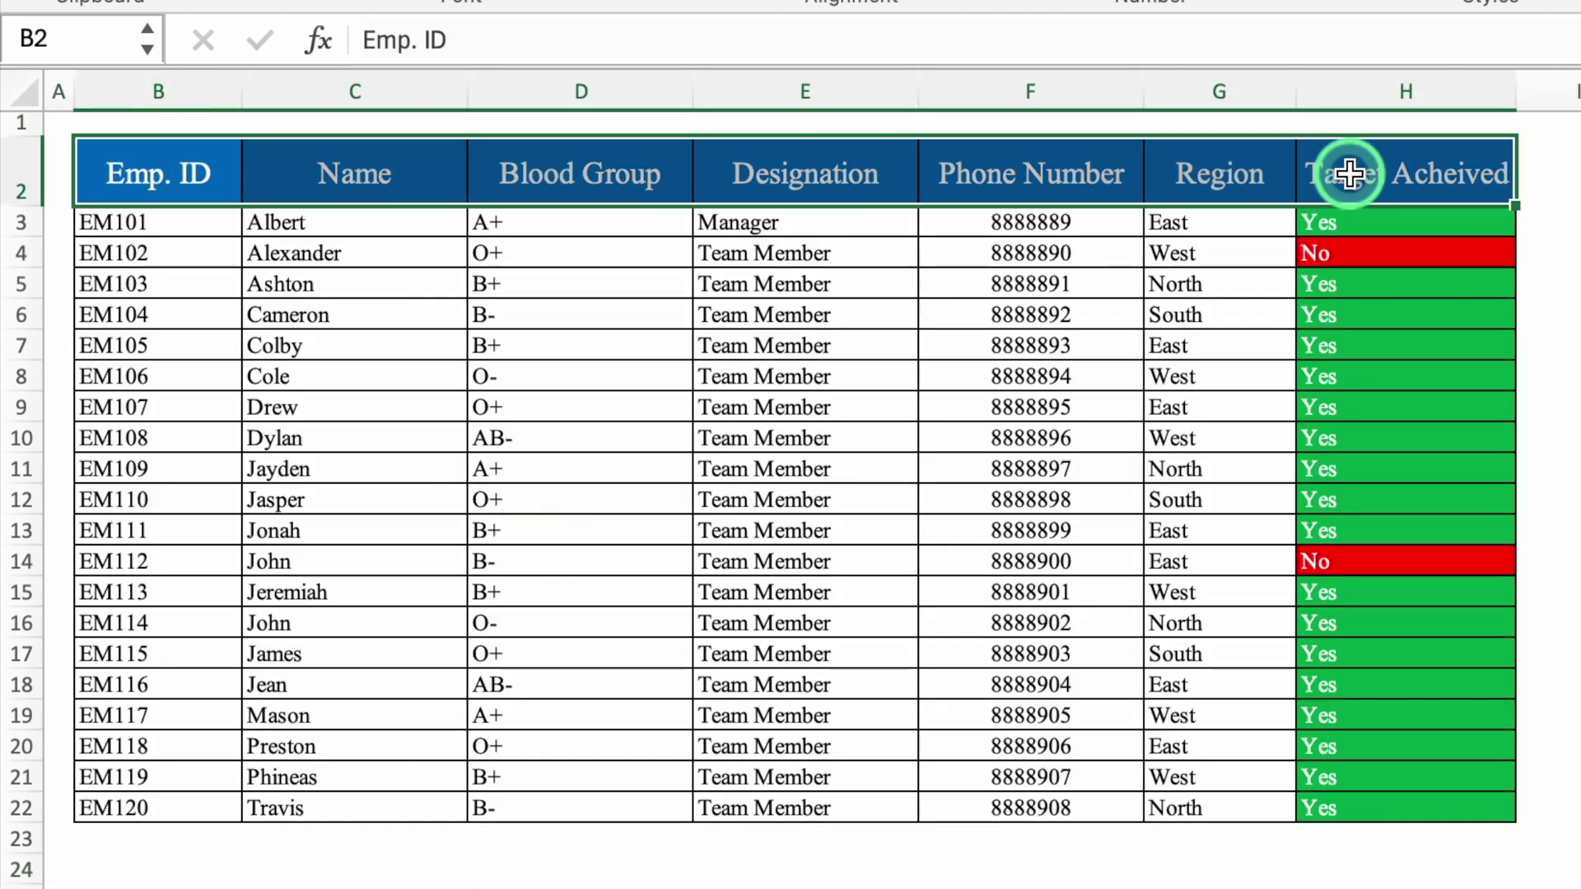
{"action": "key", "text": "super+c"}
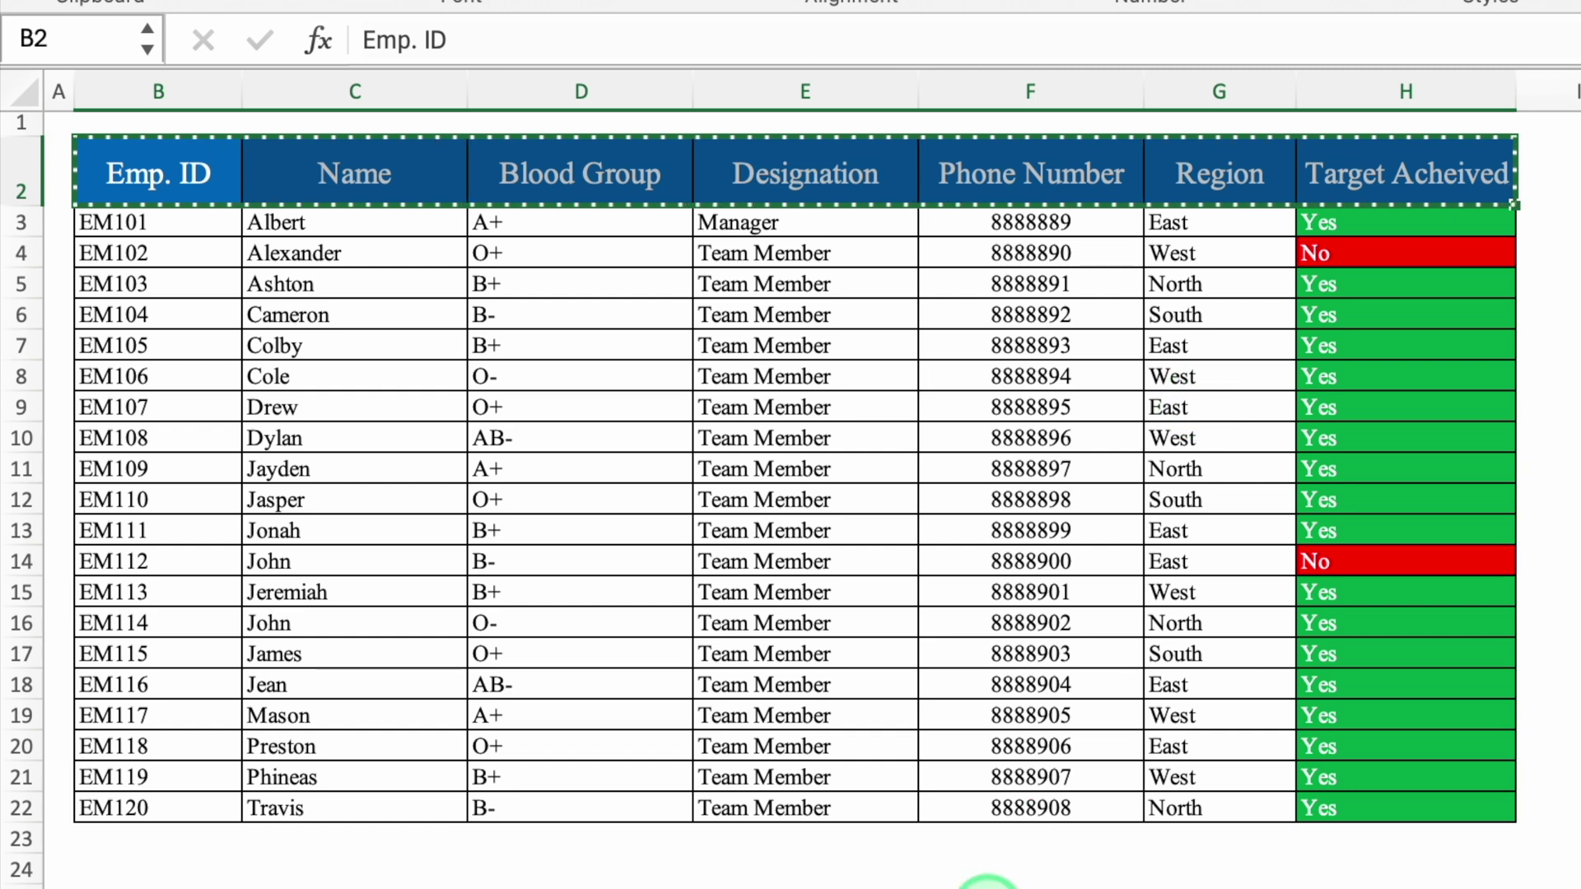
{"action": "key", "text": "ctrl+Page_Down"}
{"action": "left_click", "coordinate": [206, 151]}
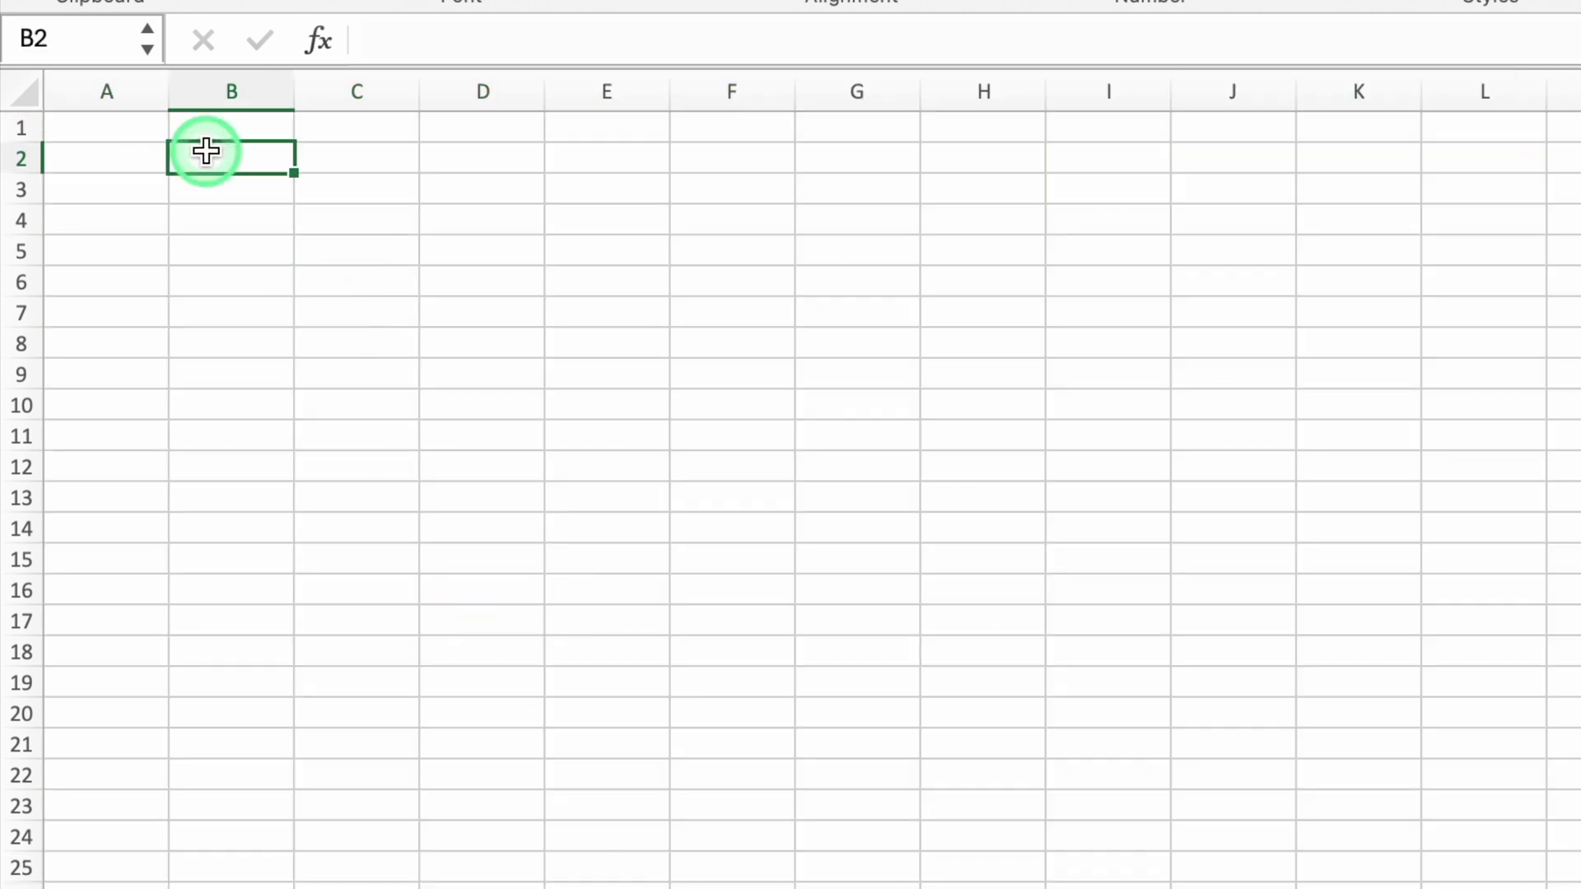
{"action": "key", "text": "super+v"}
{"action": "left_click", "coordinate": [427, 251]}
Step: Autofit columns B through H to the pasted headers and widen the Name column
{"action": "left_click", "coordinate": [264, 71]}
{"action": "left_click_drag", "start_coordinate": [263, 72], "coordinate": [1038, 99]}
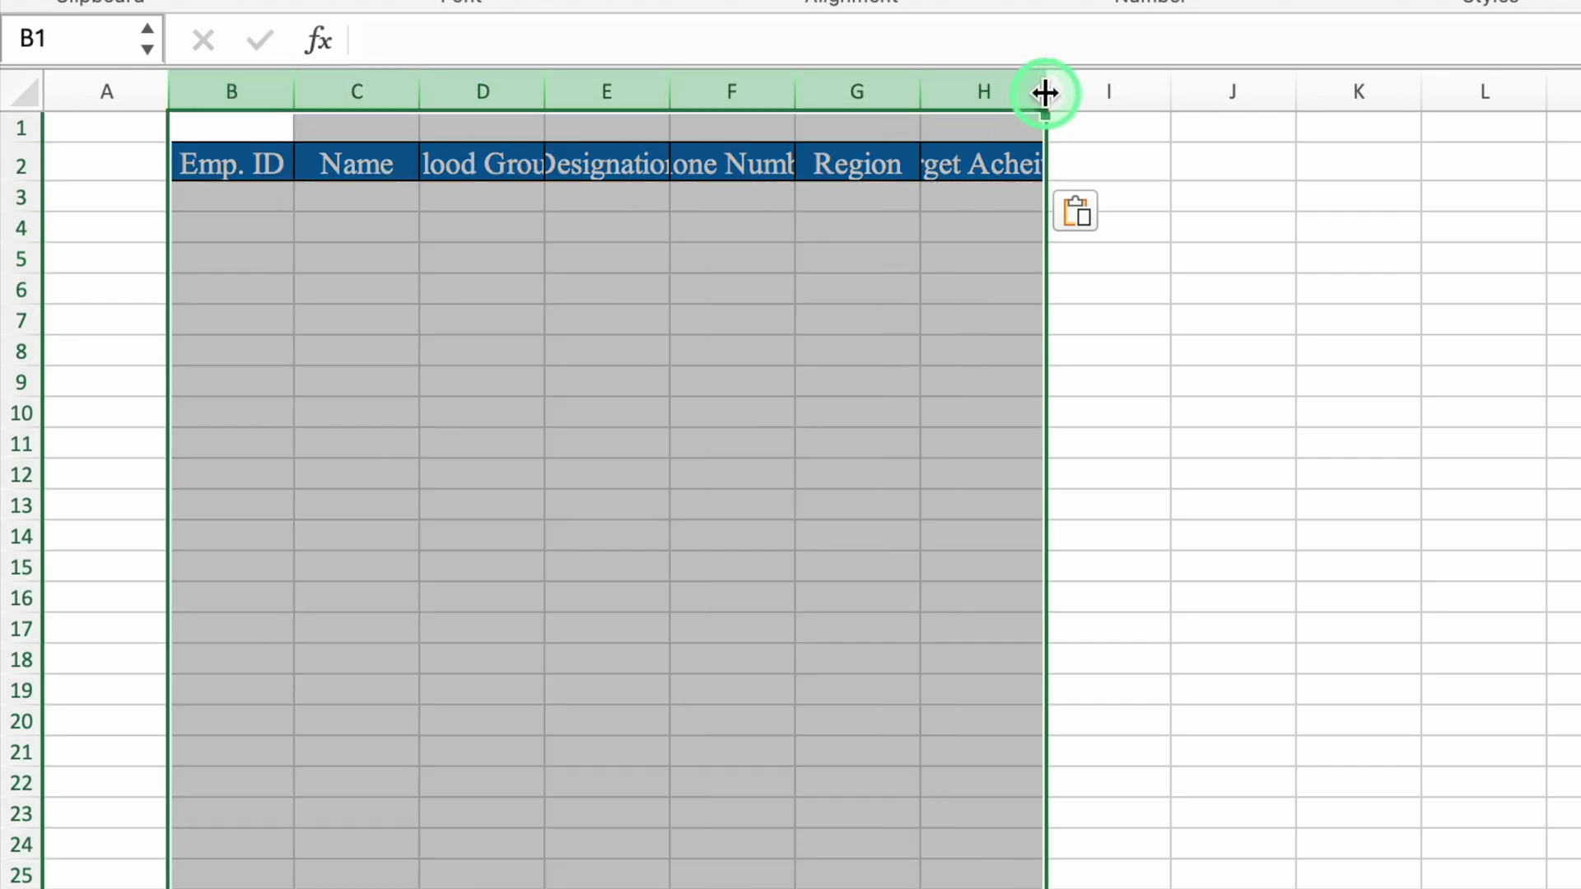
{"action": "double_click", "coordinate": [1044, 93]}
{"action": "left_click", "coordinate": [1419, 227]}
{"action": "left_click_drag", "start_coordinate": [375, 94], "coordinate": [574, 131]}
Step: Copy the employee ID from cell B8 of the data sheet into cell B3 under the Emp. ID header
{"action": "left_click", "coordinate": [227, 195]}
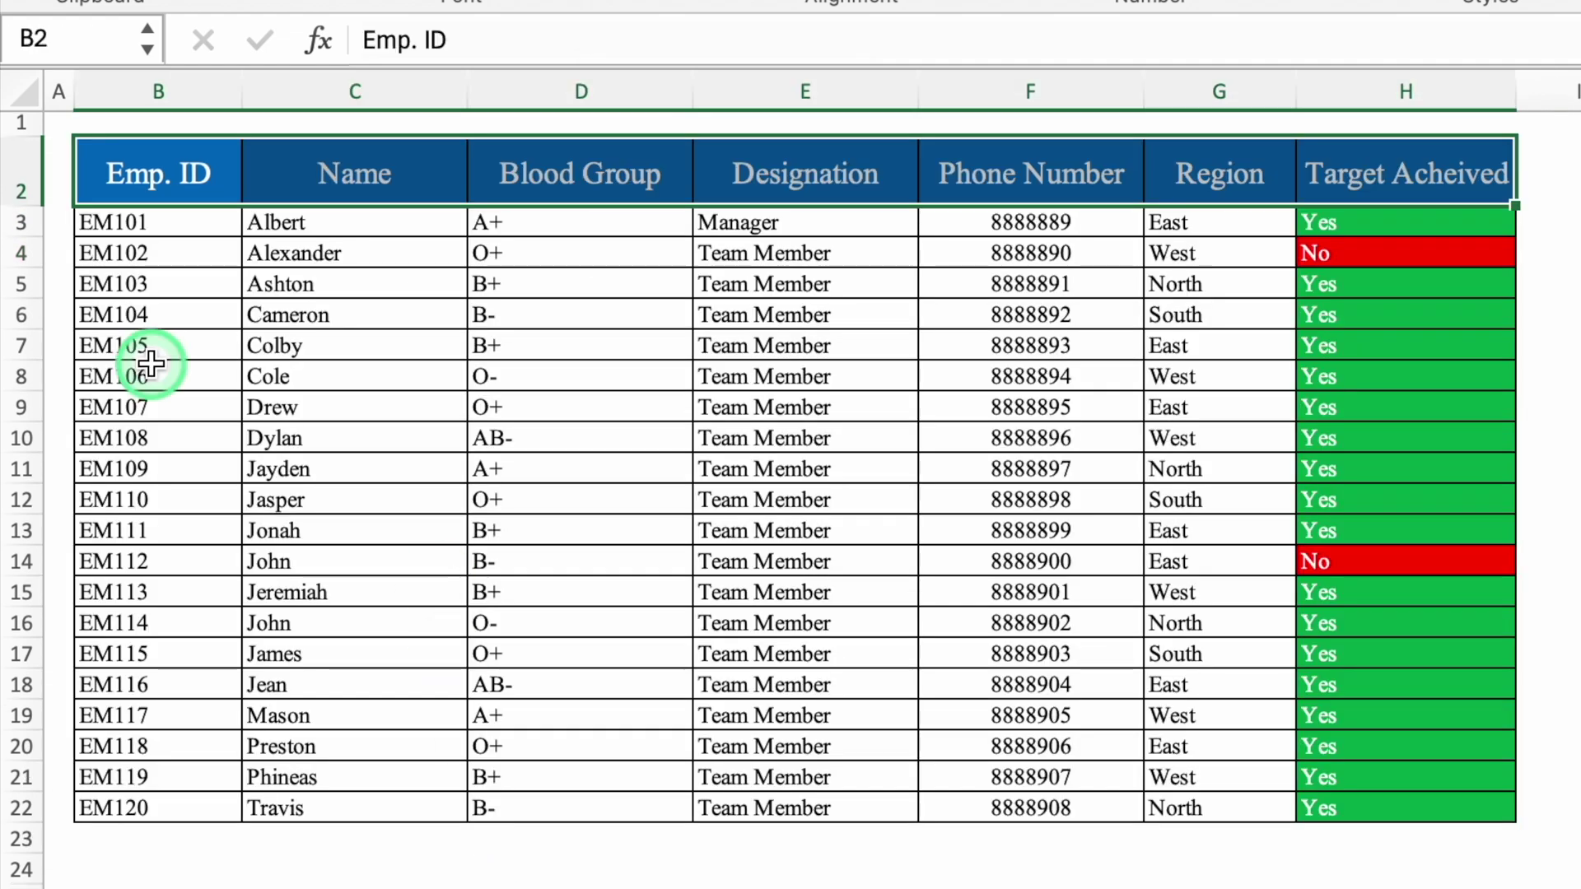
{"action": "left_click", "coordinate": [151, 371]}
{"action": "key", "text": "super+c"}
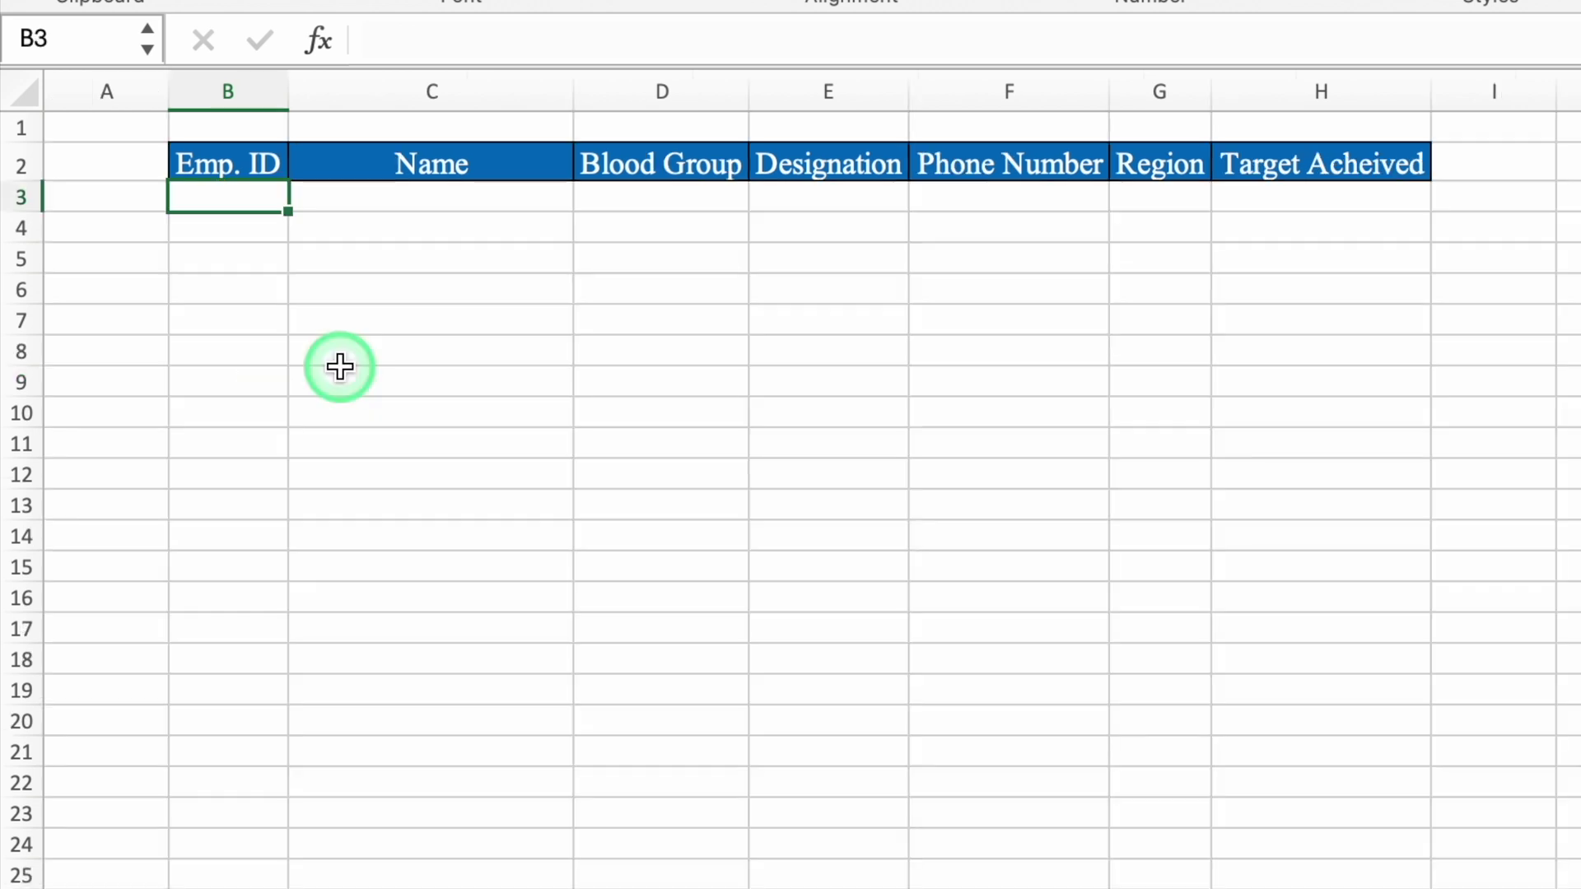
{"action": "key", "text": "super+v"}
{"action": "key", "text": "Tab"}
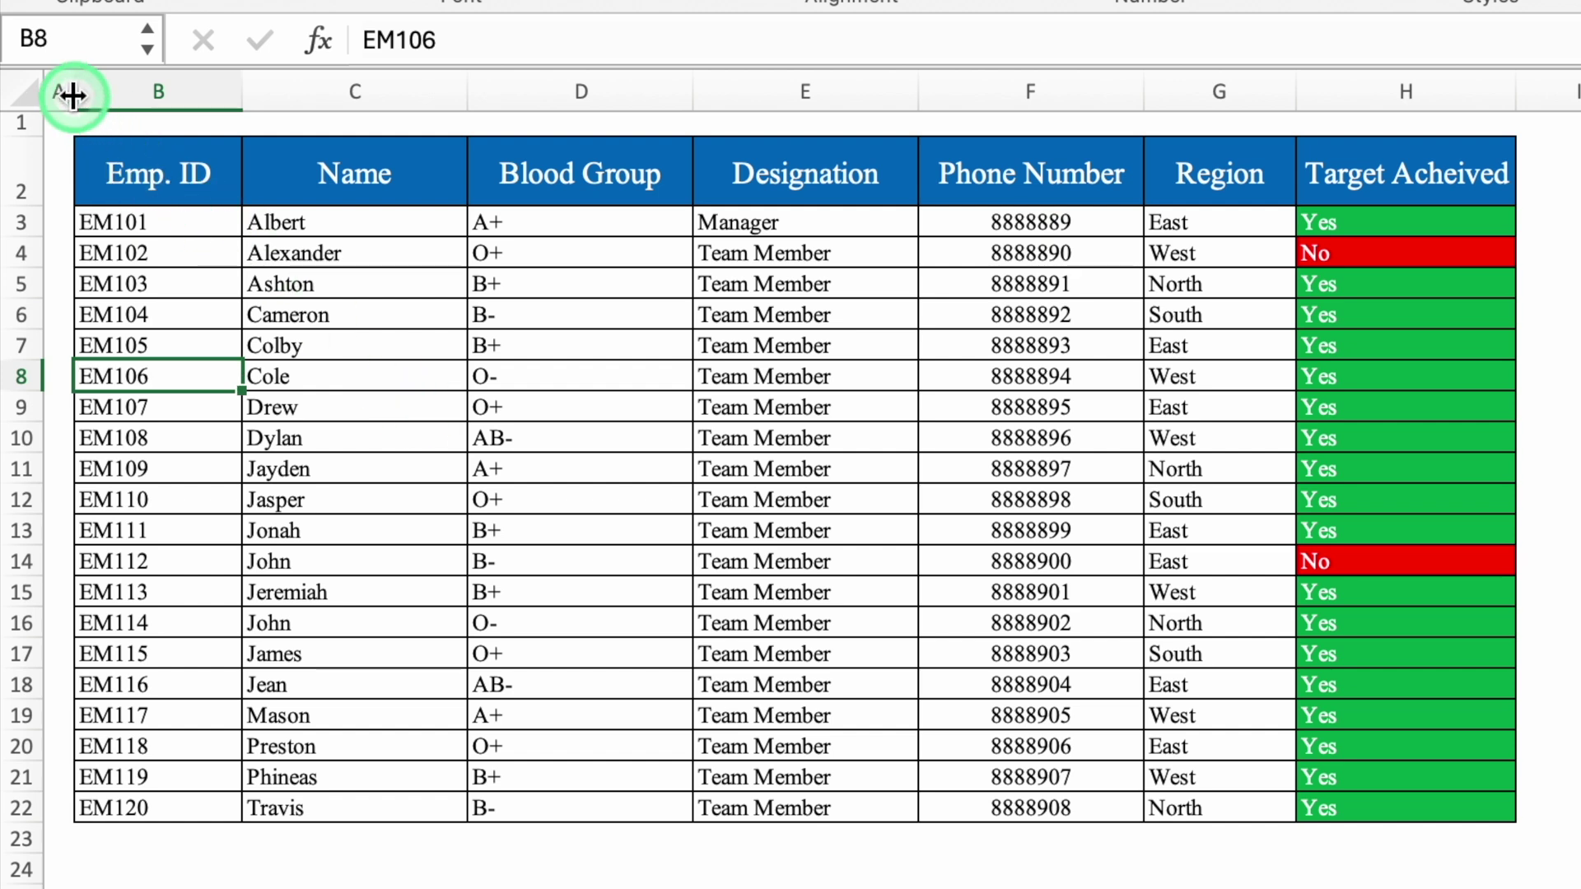
{"action": "left_click_drag", "start_coordinate": [71, 92], "coordinate": [69, 88]}
{"action": "left_click", "coordinate": [66, 88]}
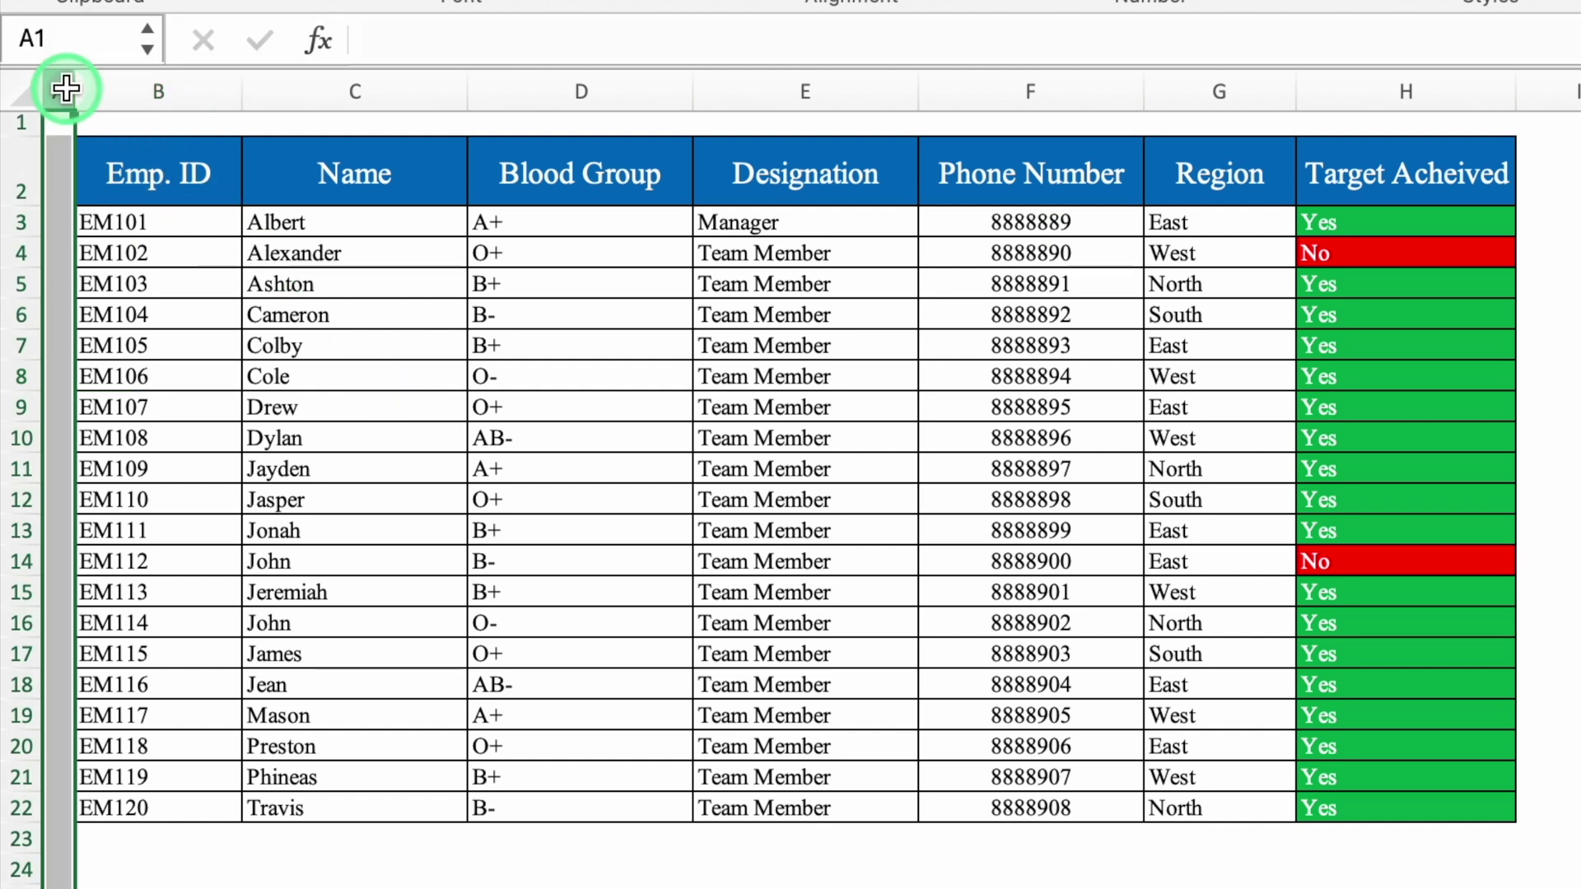
{"action": "left_click", "coordinate": [1443, 88]}
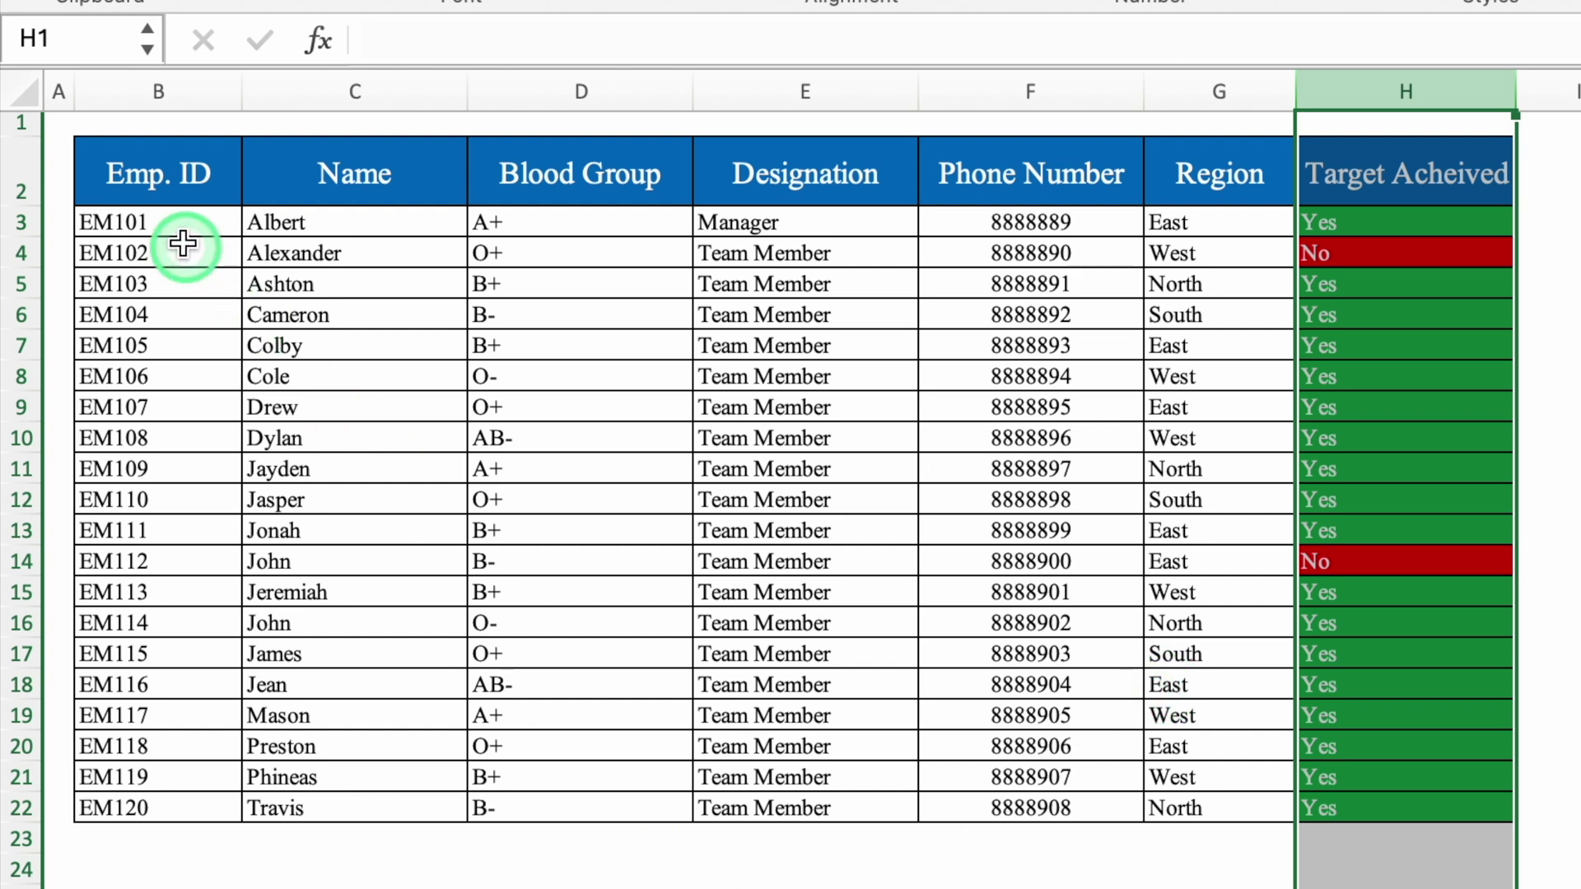
{"action": "left_click", "coordinate": [157, 177]}
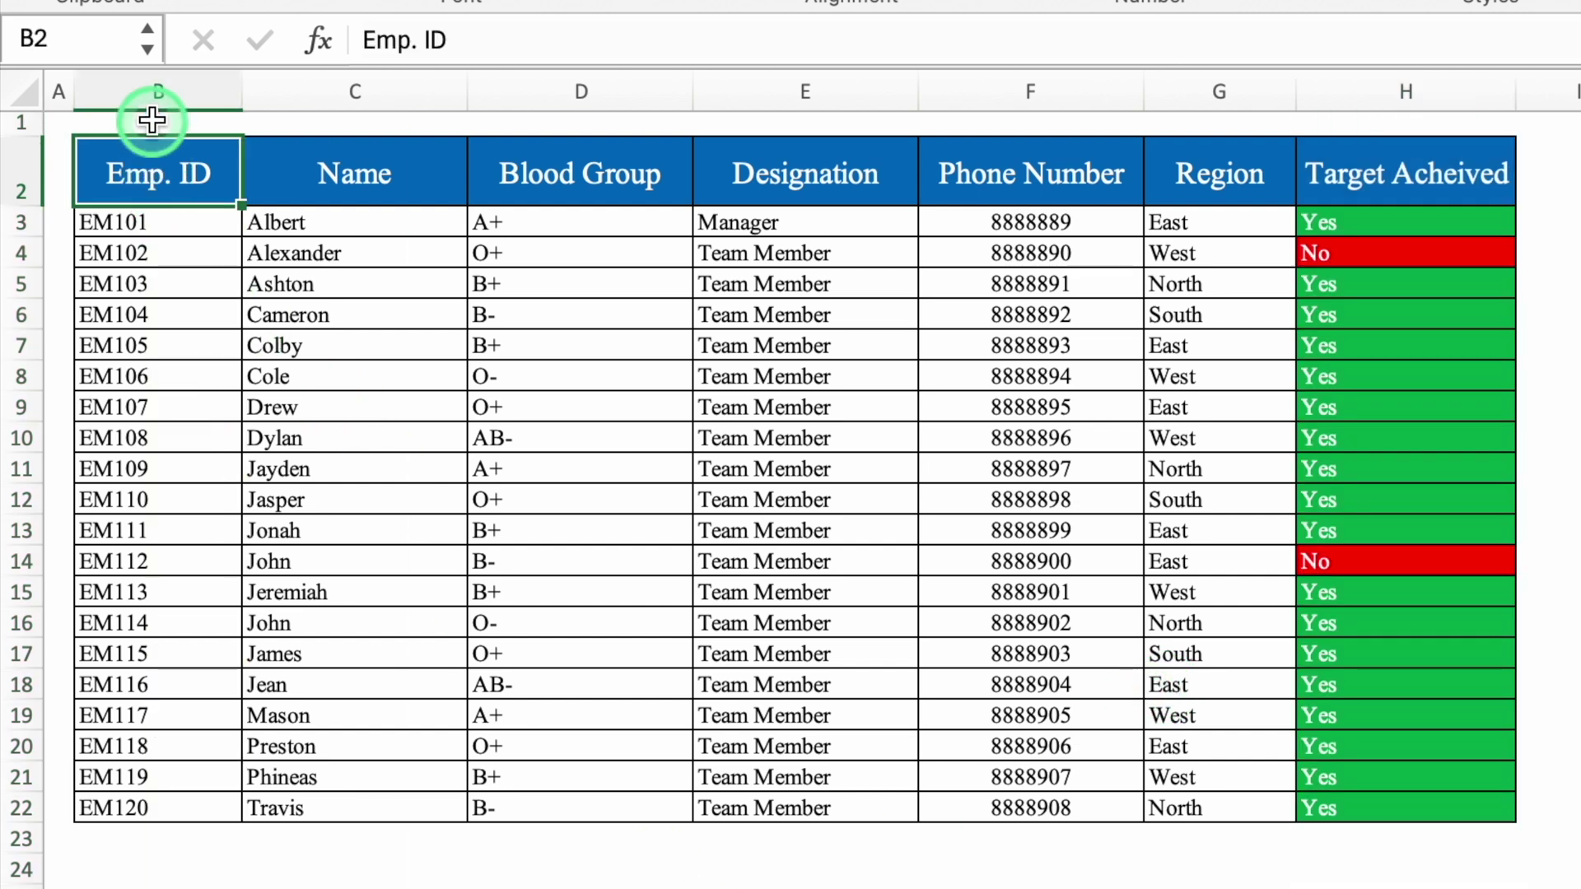
{"action": "left_click", "coordinate": [153, 92]}
{"action": "left_click", "coordinate": [164, 124]}
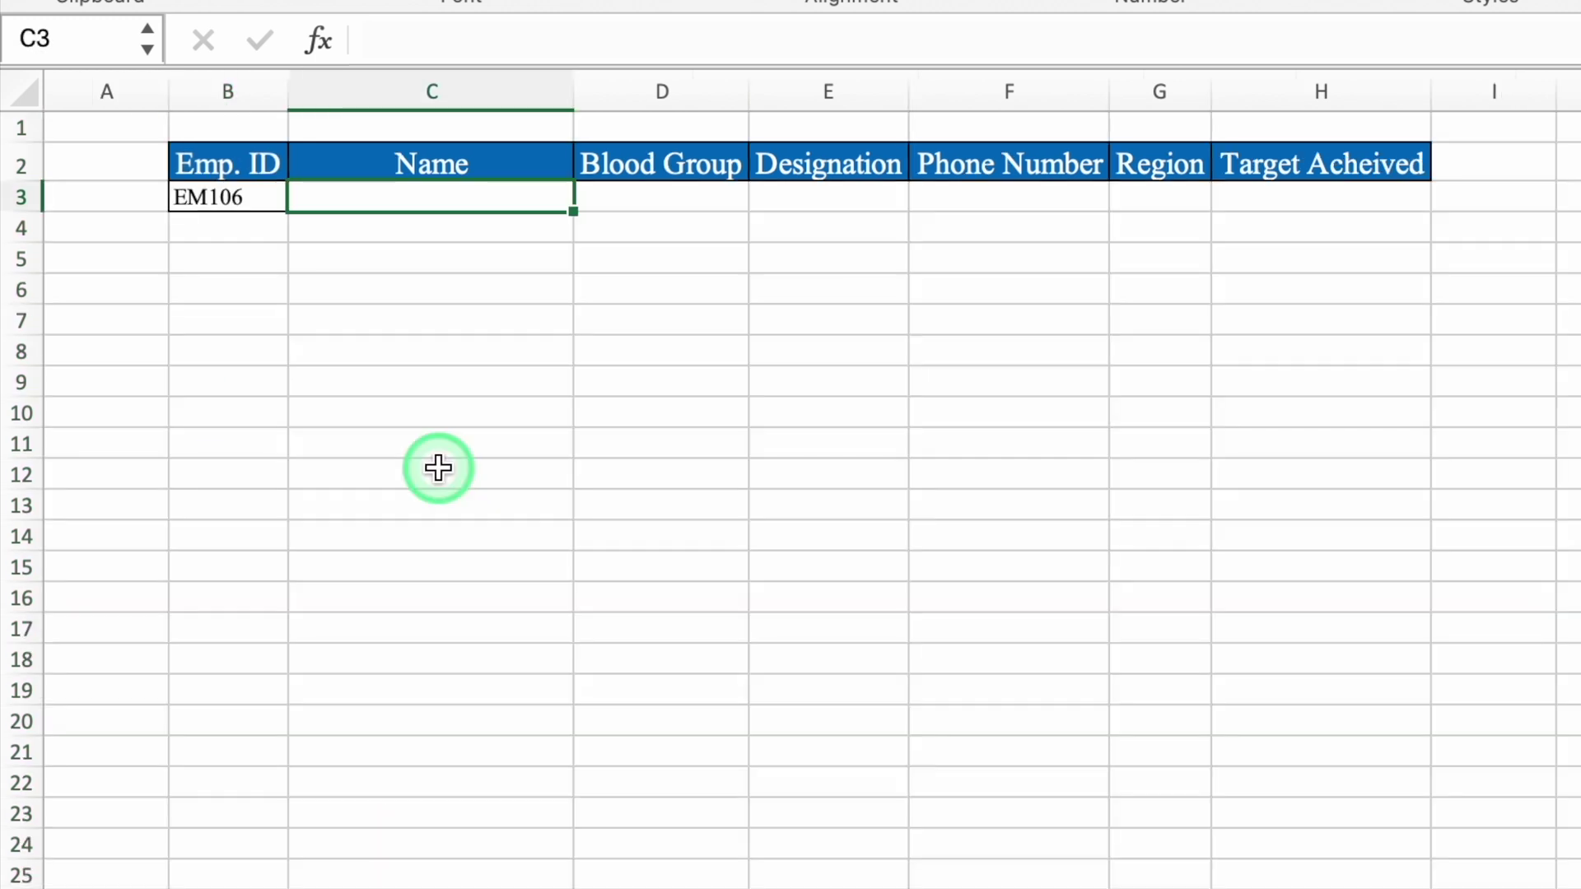
{"action": "left_click", "coordinate": [208, 193]}
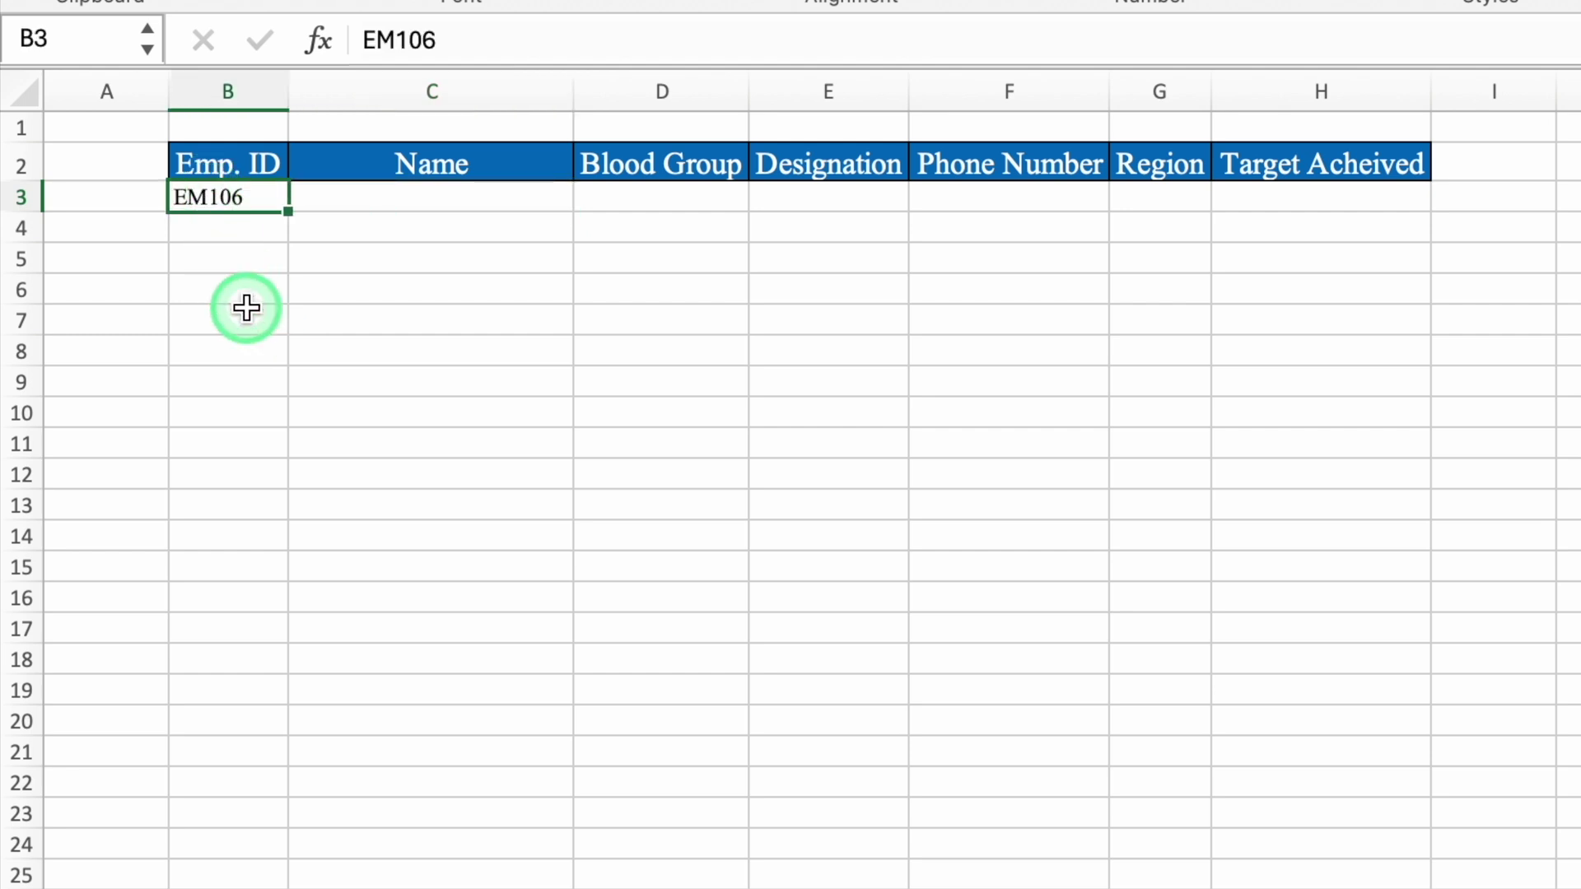
{"action": "left_click", "coordinate": [423, 203]}
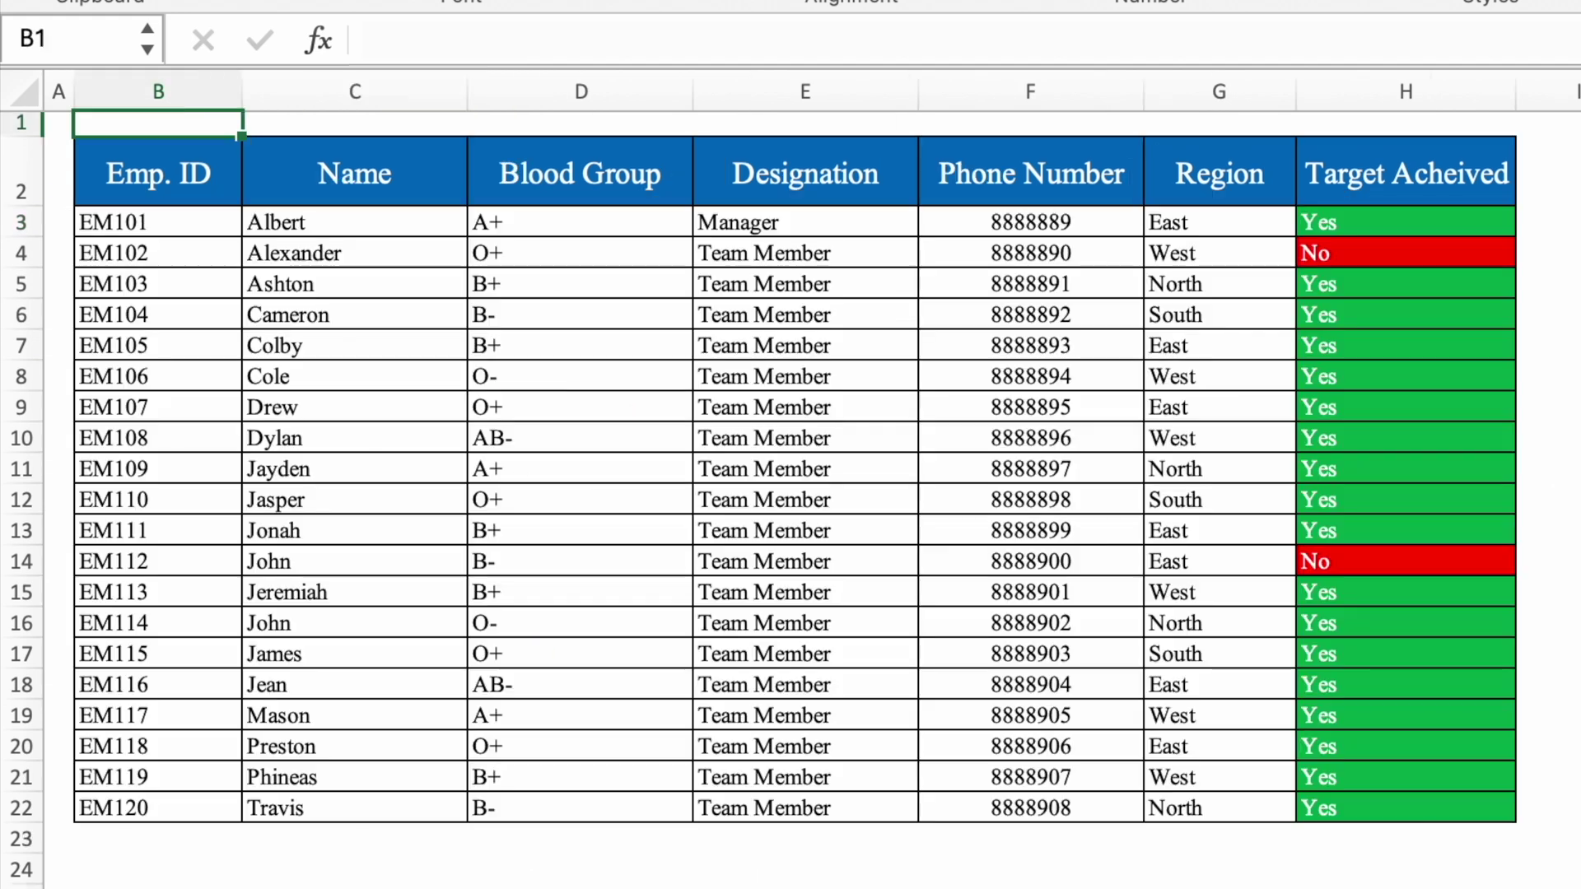
{"action": "left_click", "coordinate": [399, 156]}
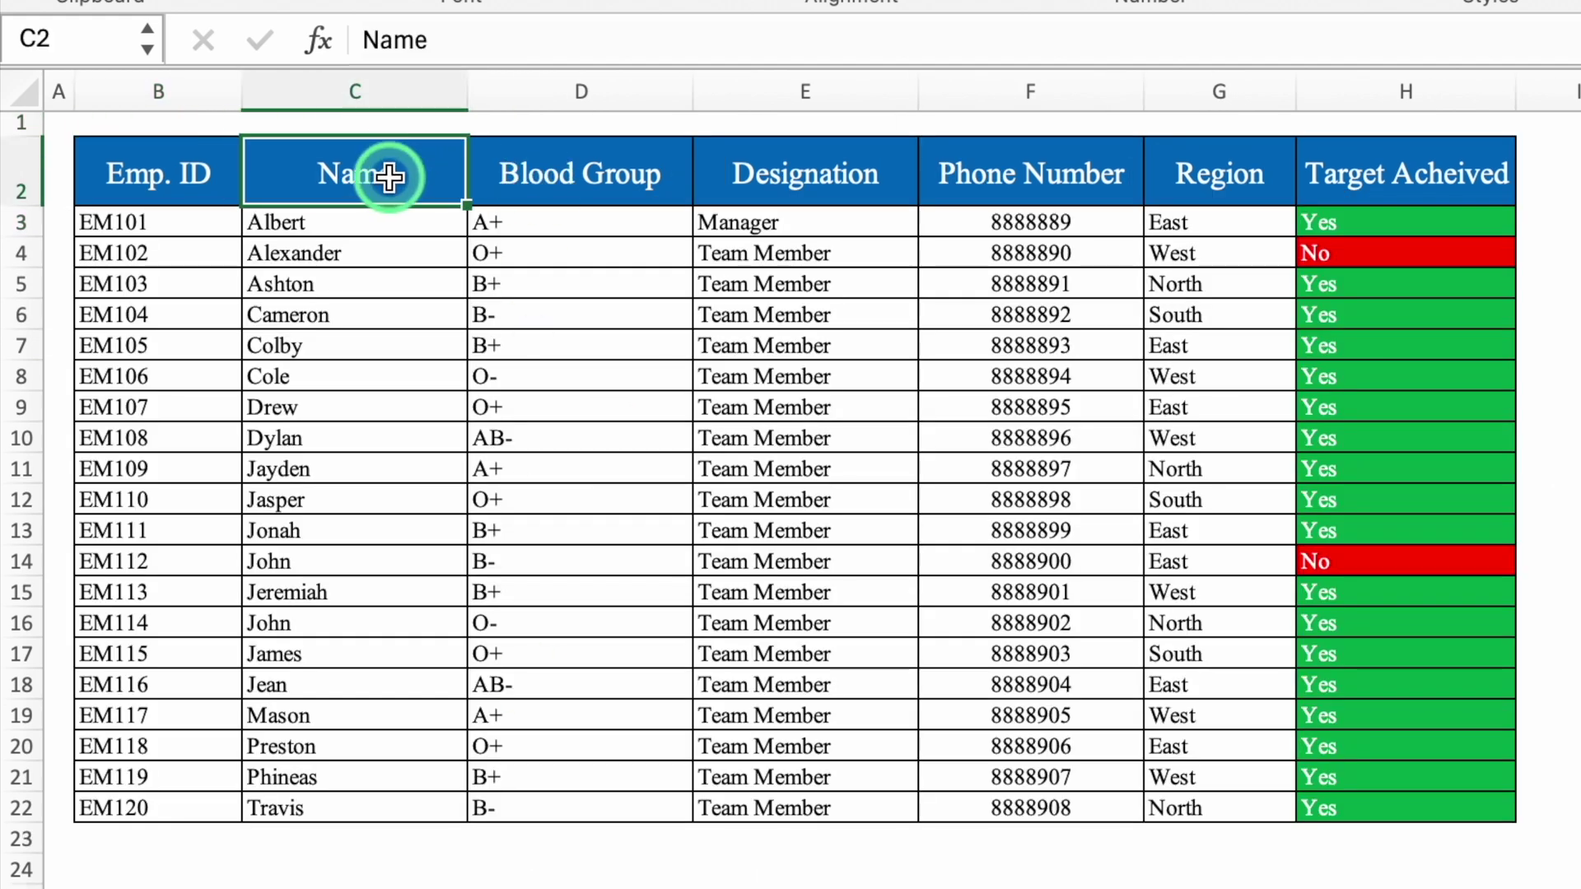
Step: Increase the height of row 1 above the employee table and enter 1 in cell B1
{"action": "left_click_drag", "start_coordinate": [14, 134], "coordinate": [17, 173]}
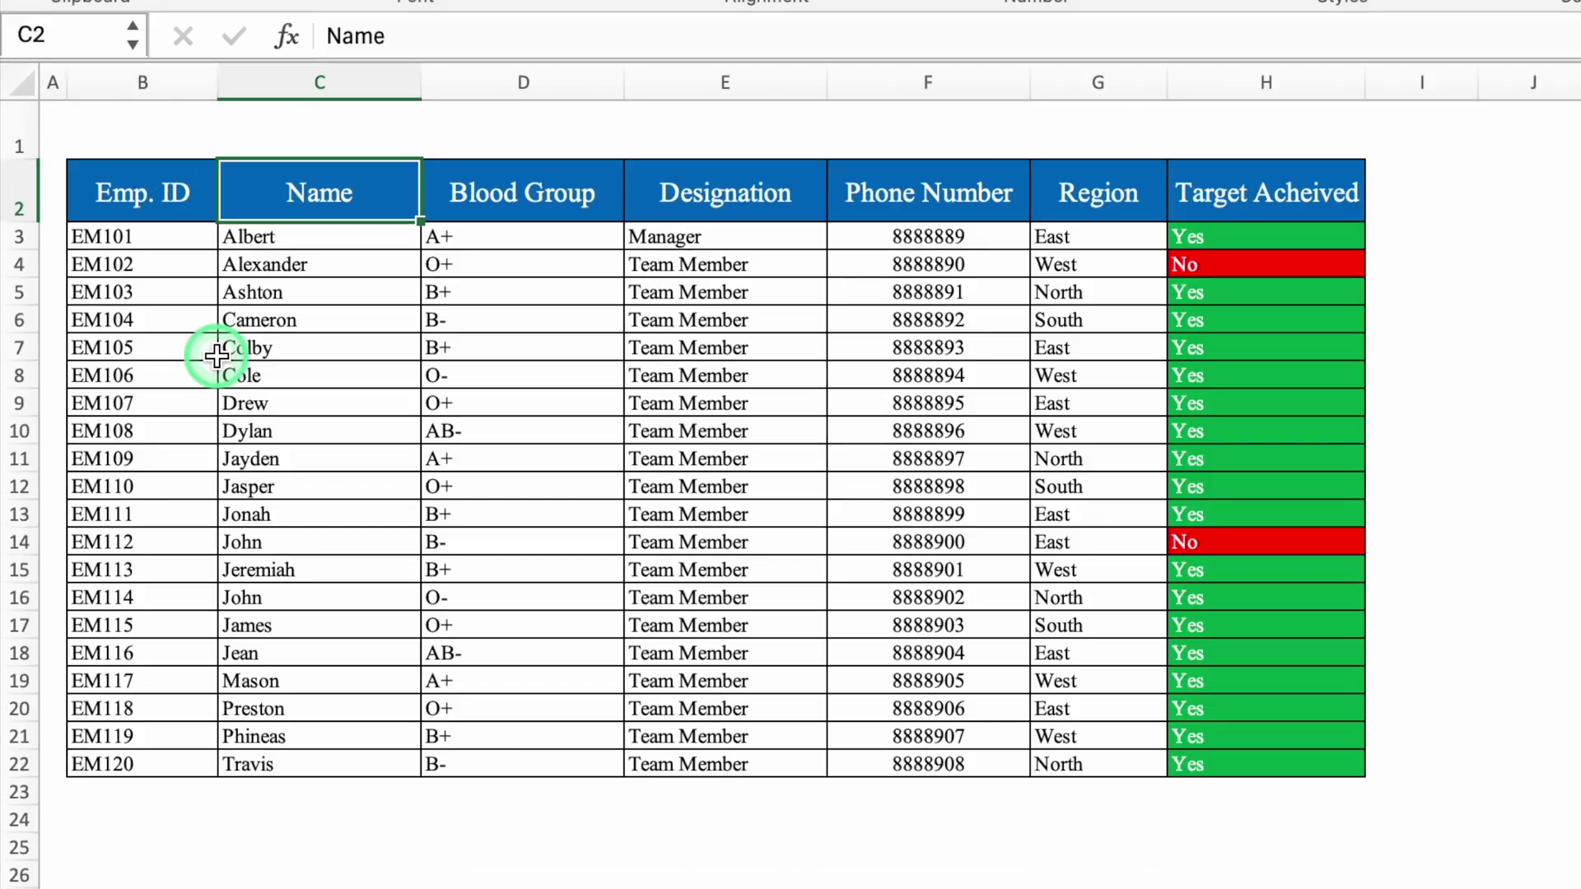
{"action": "left_click", "coordinate": [142, 135]}
{"action": "type", "text": "1"}
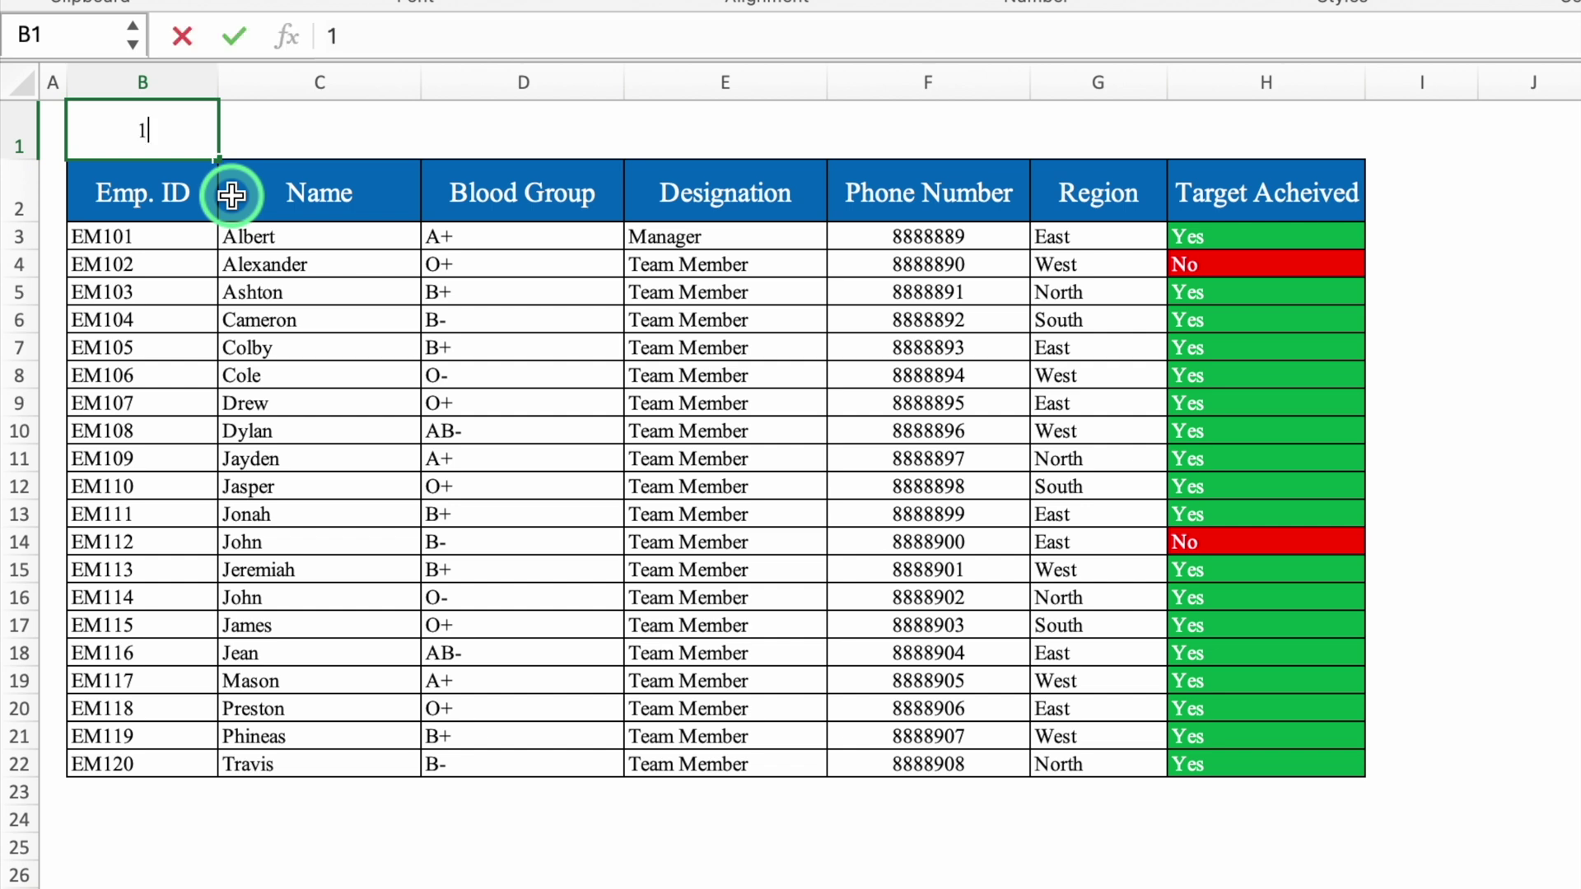
{"action": "left_click", "coordinate": [247, 262]}
Step: Fill B1:H1 above the table headers as a number series from 1 to 7
{"action": "left_click", "coordinate": [141, 130]}
{"action": "left_click_drag", "start_coordinate": [218, 158], "coordinate": [1309, 140]}
{"action": "left_click", "coordinate": [1397, 183]}
{"action": "left_click", "coordinate": [1488, 279]}
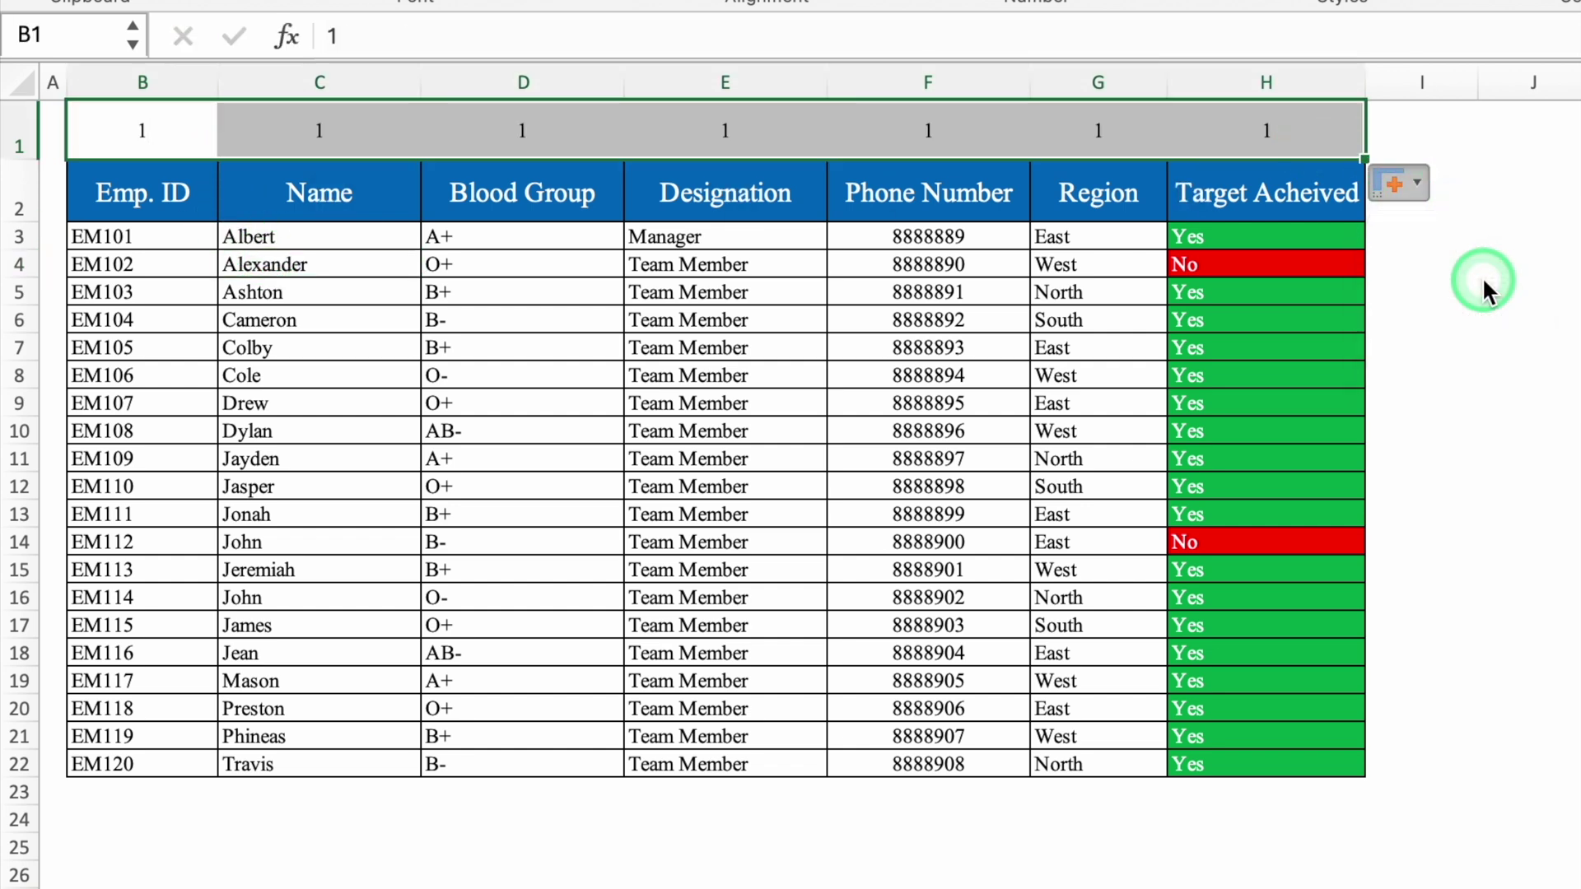
{"action": "left_click", "coordinate": [1486, 290]}
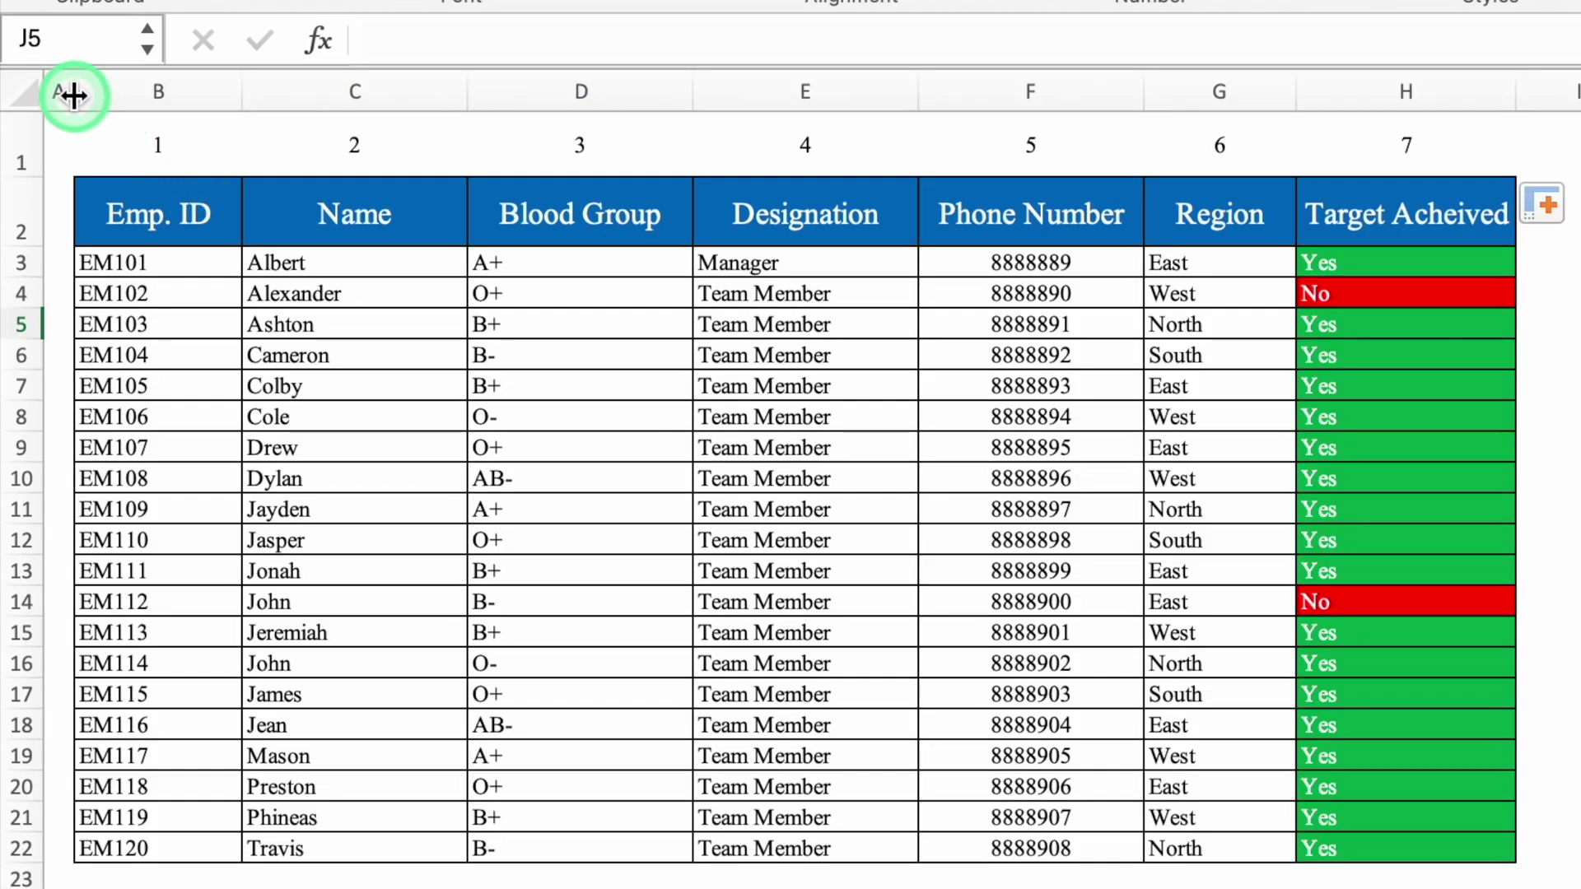
Step: Widen the empty column A beside the employee table
{"action": "left_click_drag", "start_coordinate": [74, 96], "coordinate": [132, 99]}
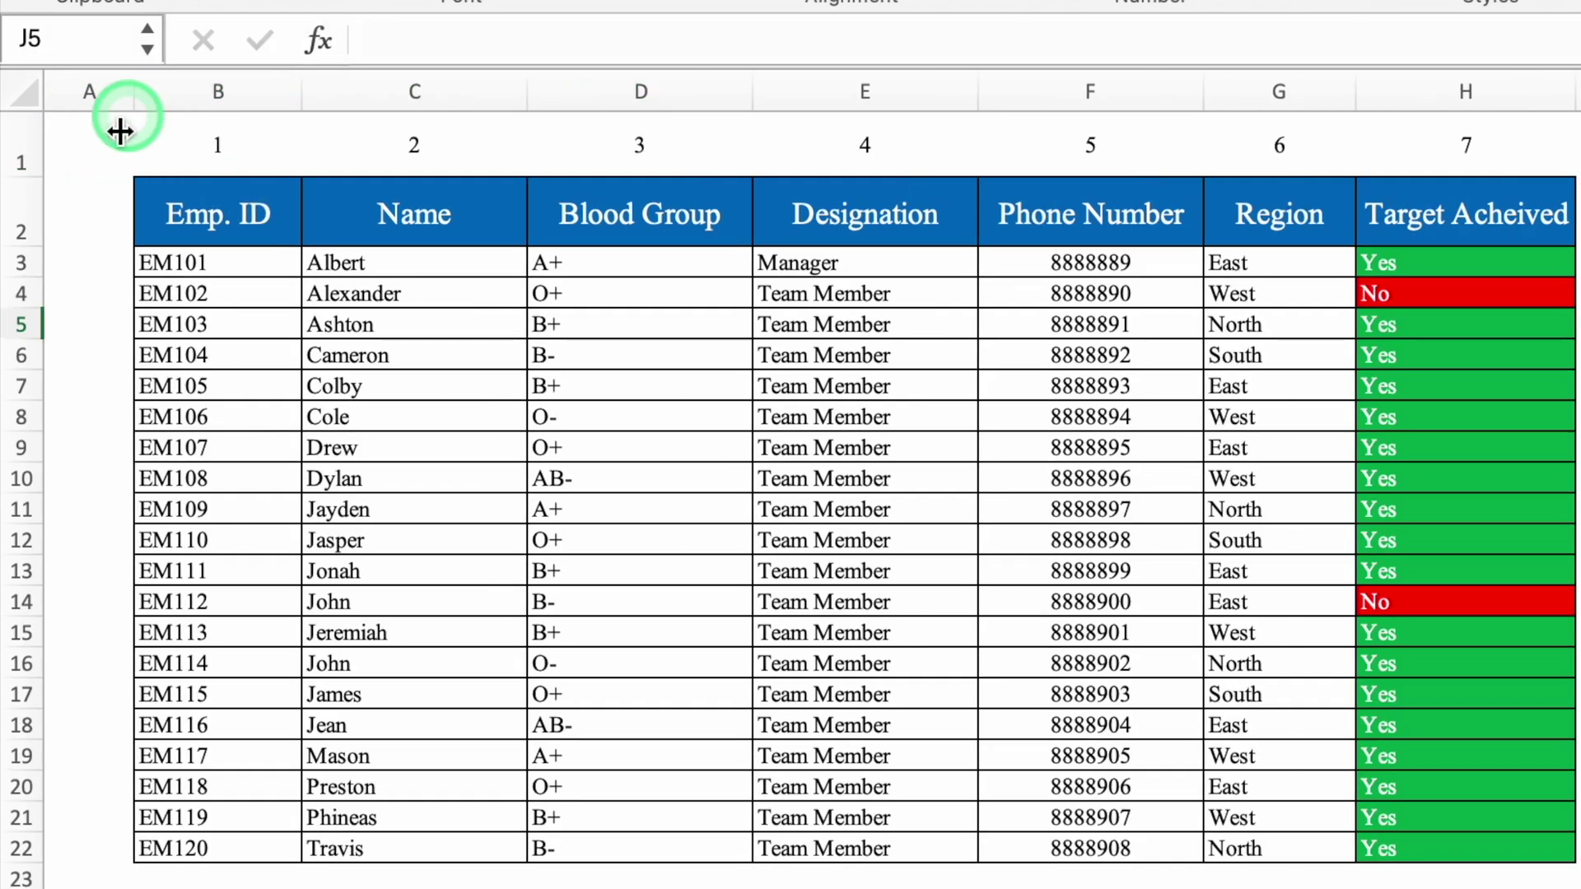
{"action": "left_click", "coordinate": [107, 143]}
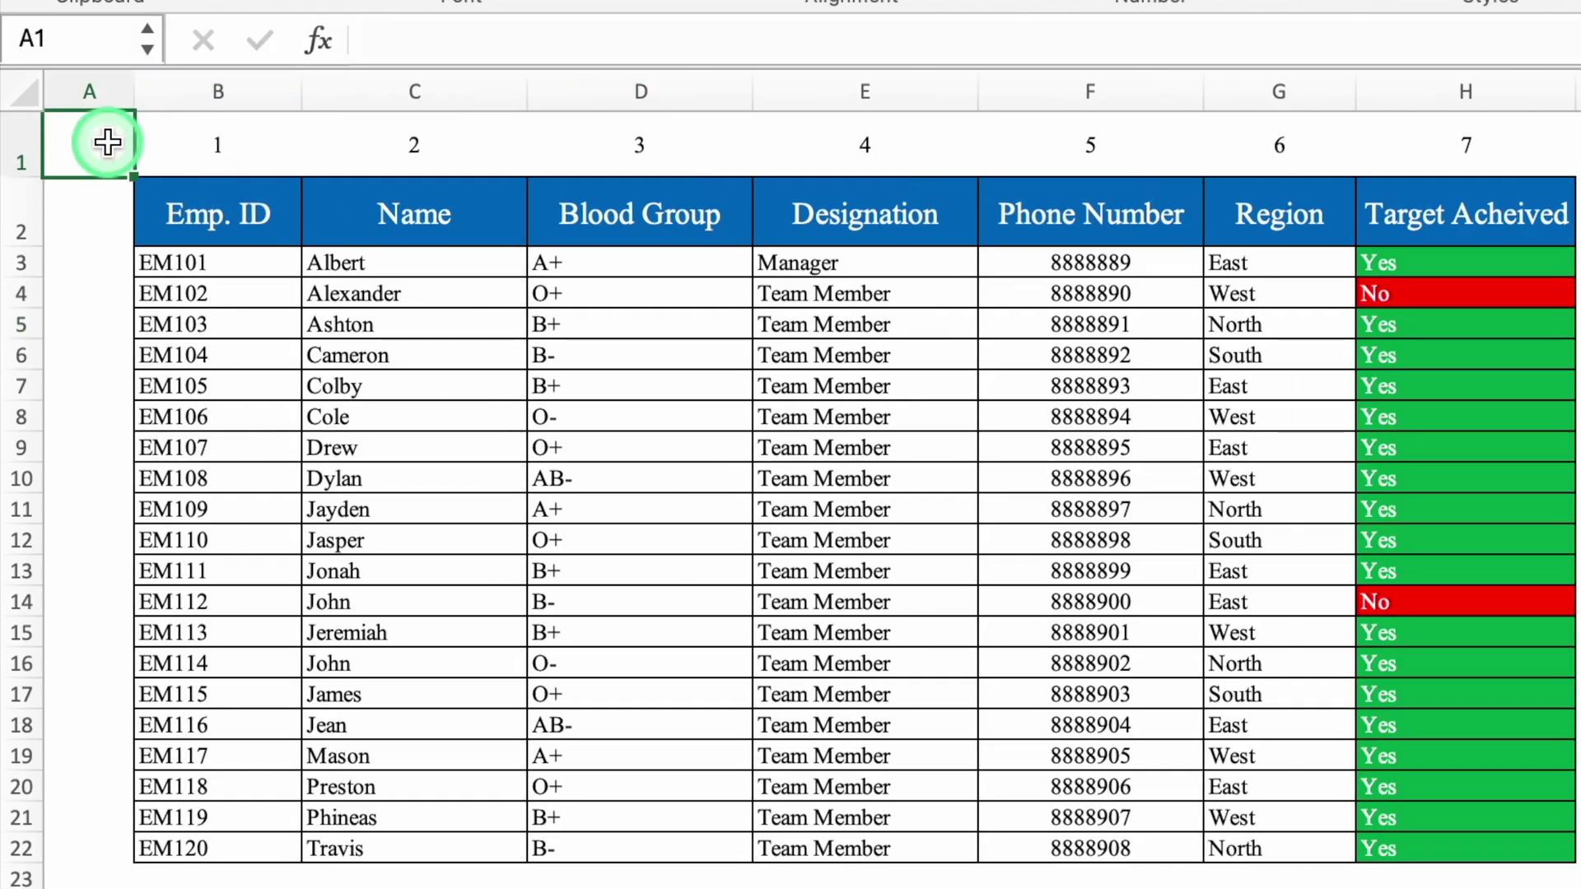
{"action": "left_click", "coordinate": [225, 143]}
Step: Start a VLOOKUP formula in cell C3 of the lookup sheet with the absolute reference $B$3 as lookup value
{"action": "left_click", "coordinate": [639, 848]}
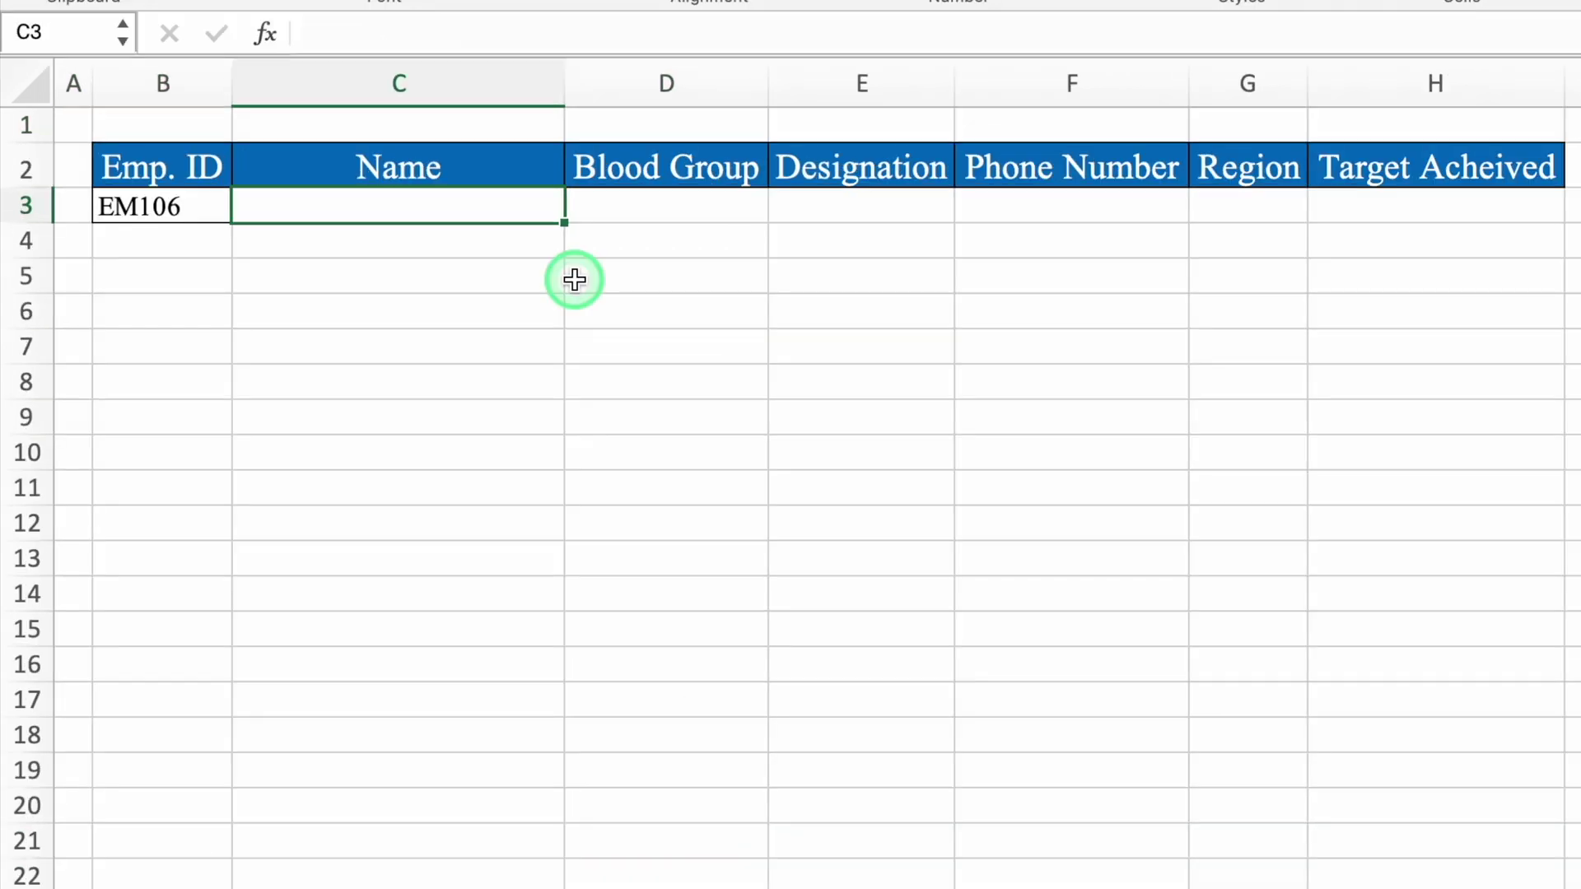
{"action": "type", "text": "=vloo"}
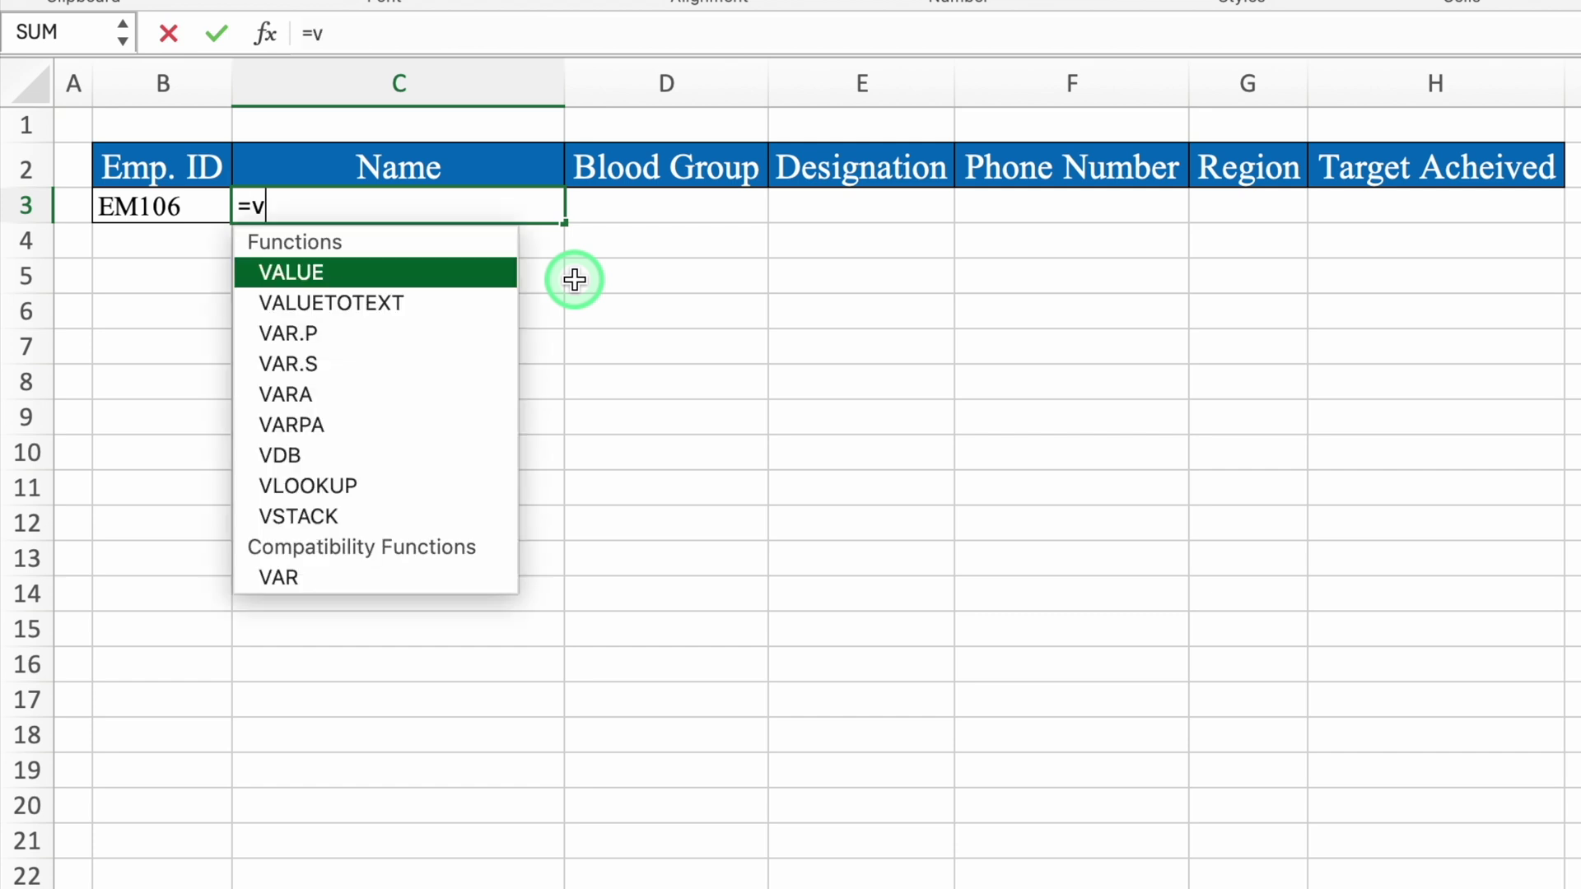
{"action": "double_click", "coordinate": [335, 274]}
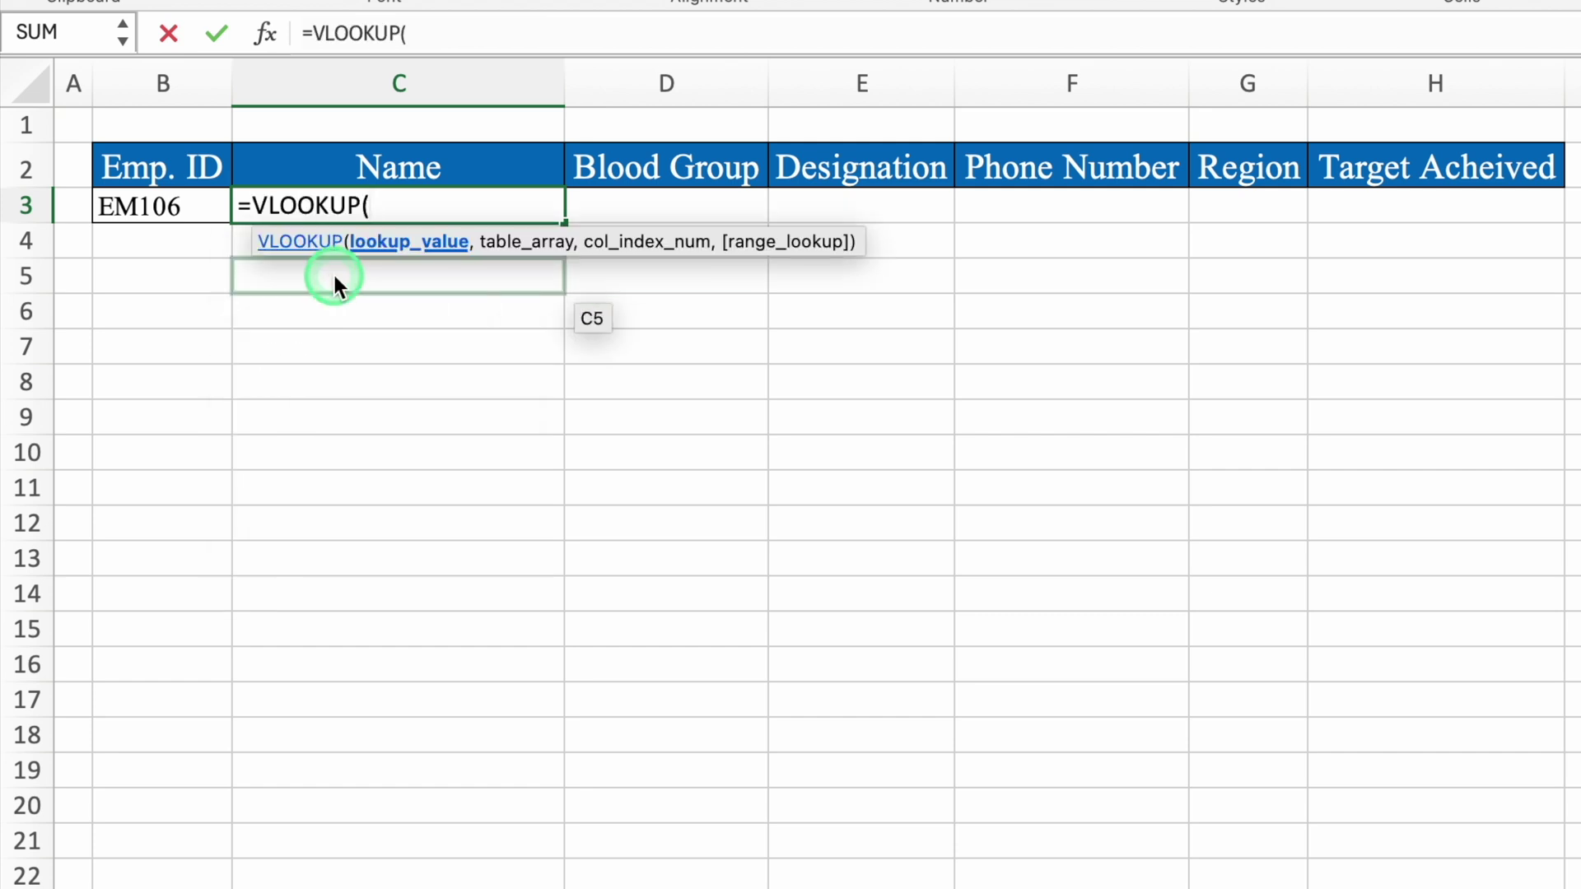
{"action": "left_click", "coordinate": [196, 203]}
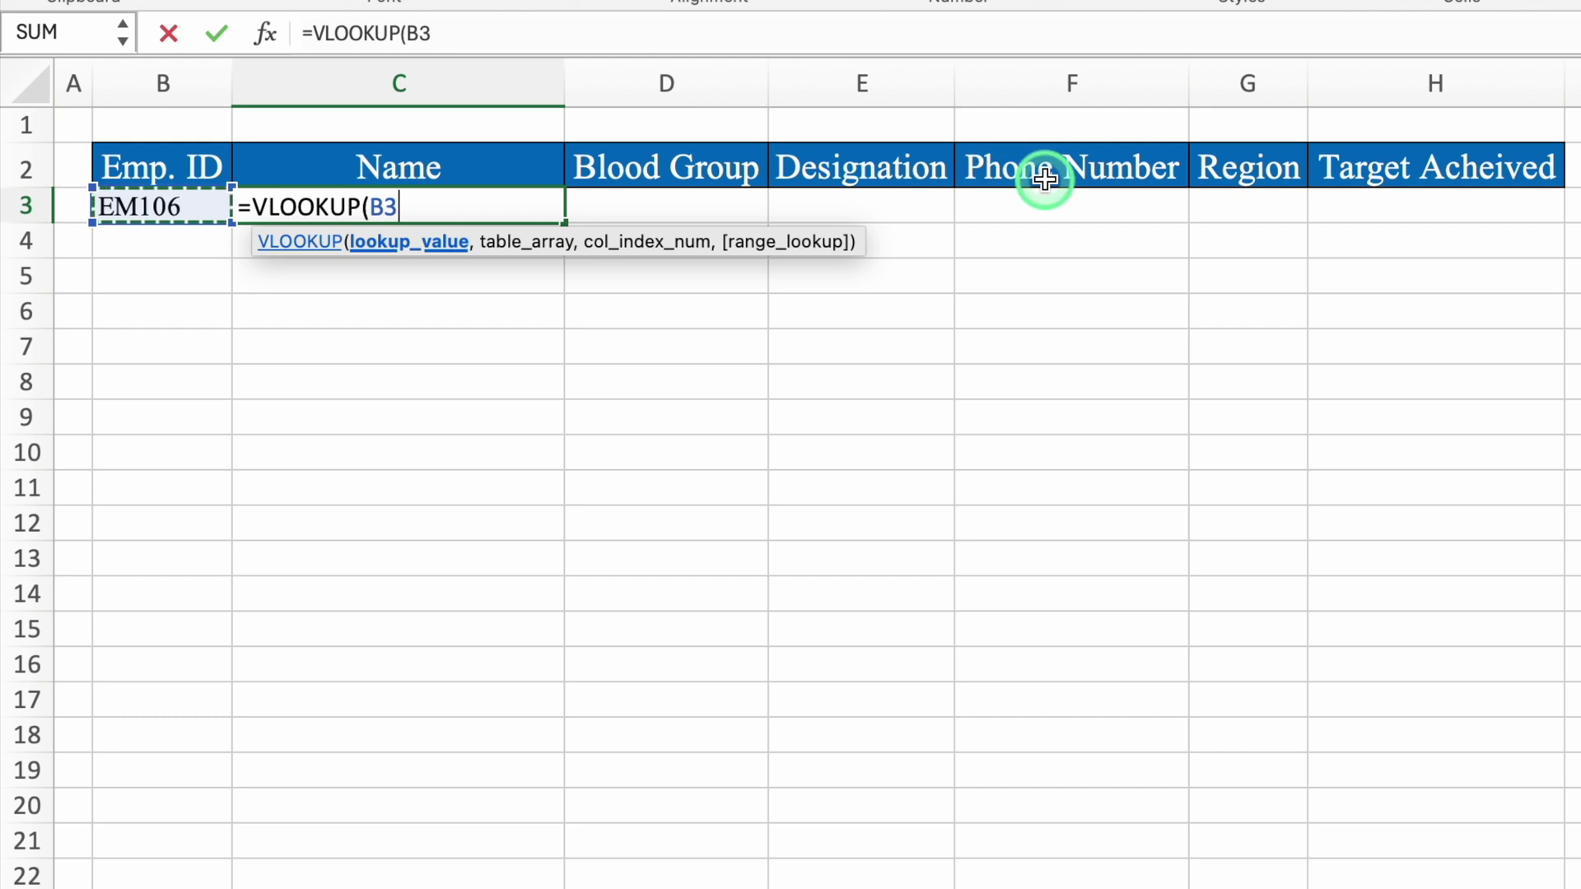
{"action": "key", "text": "F4"}
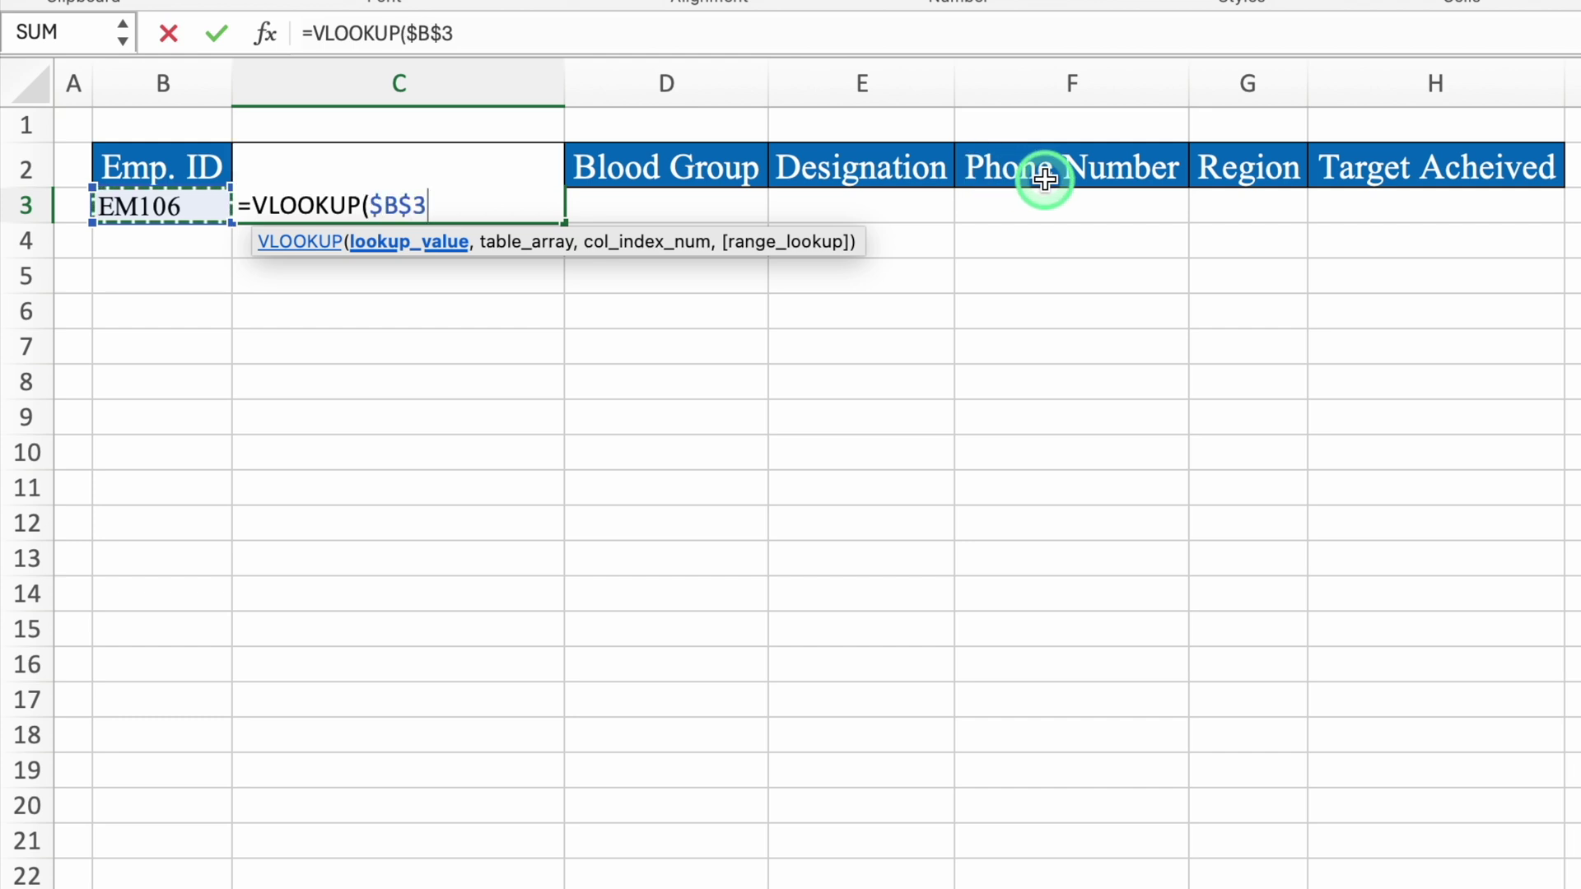
{"action": "type", "text": ","}
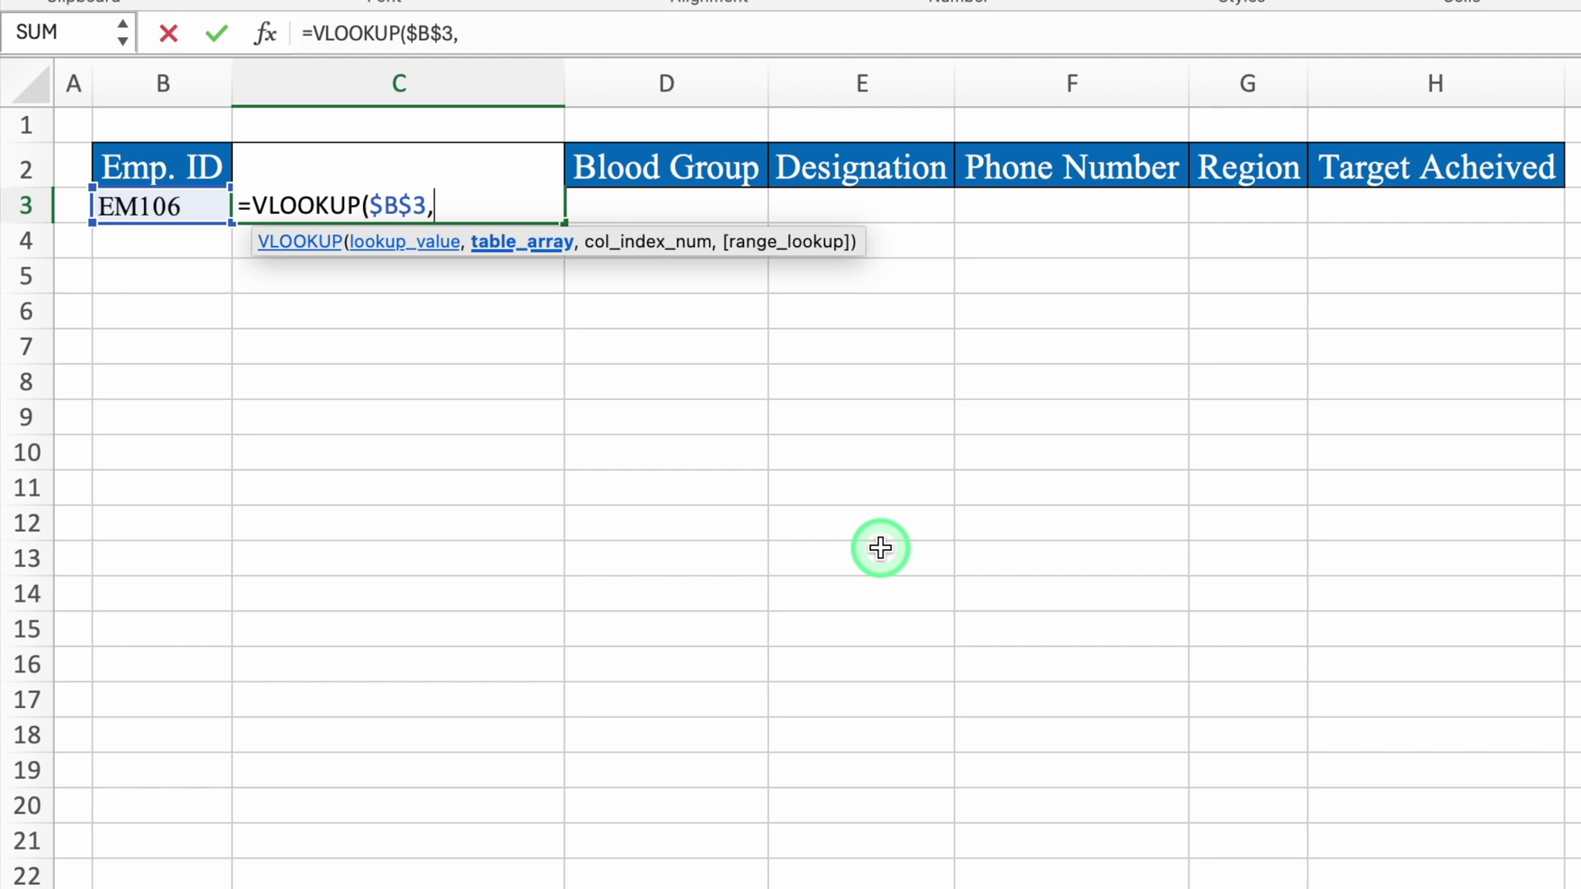
Step: Set the VLOOKUP table array to columns B:H of the VLookup Small Data sheet
{"action": "key", "text": "ctrl+Page_Down"}
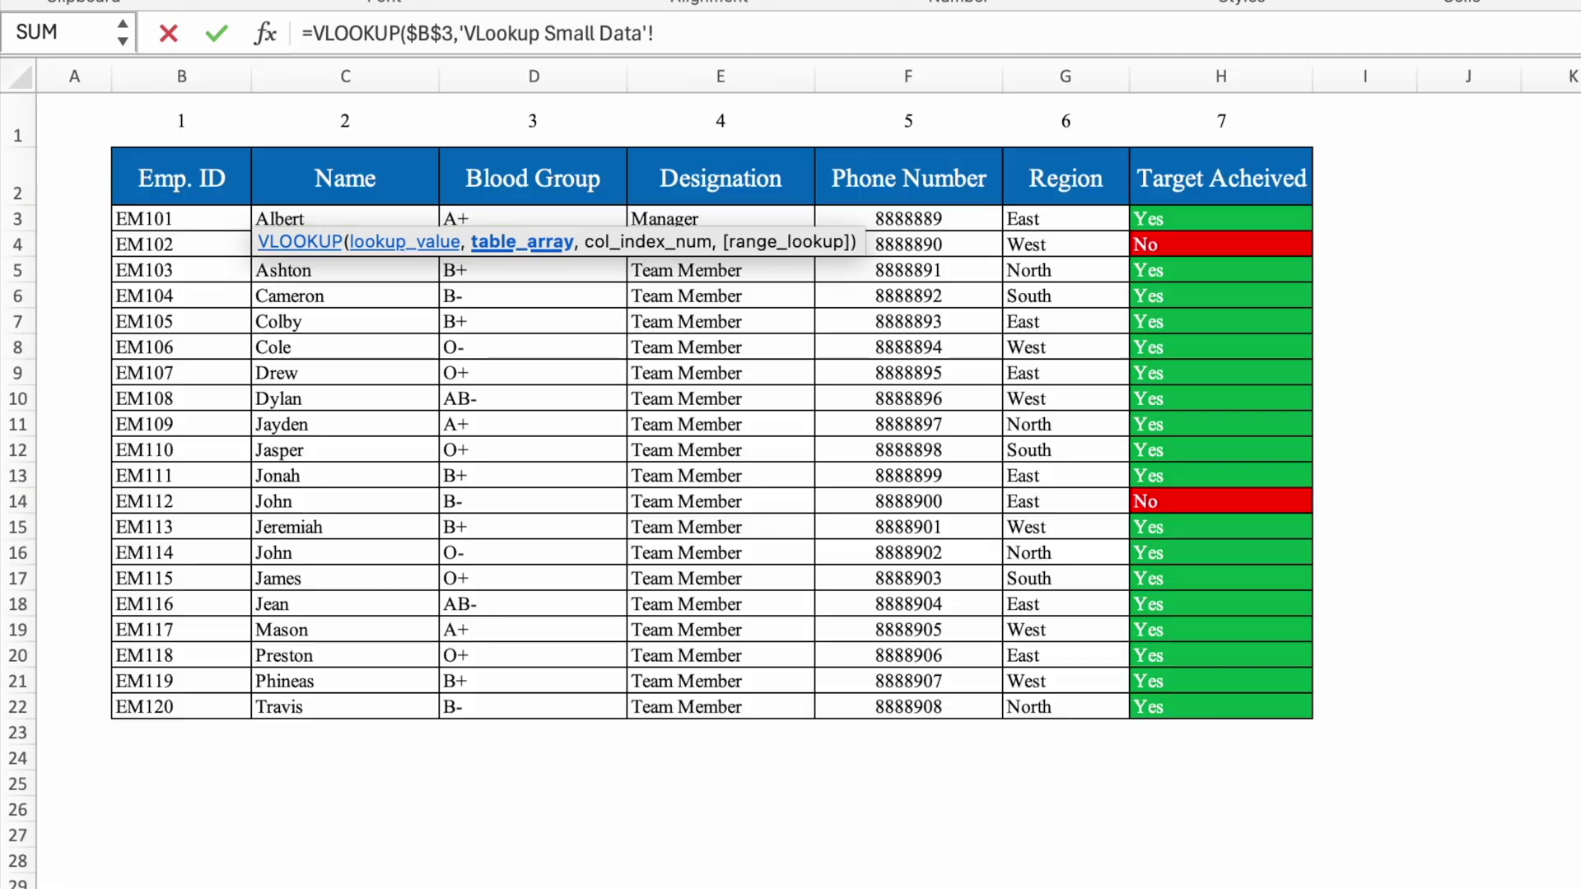
{"action": "left_click_drag", "start_coordinate": [201, 219], "coordinate": [1219, 707]}
{"action": "left_click_drag", "start_coordinate": [182, 75], "coordinate": [1221, 76]}
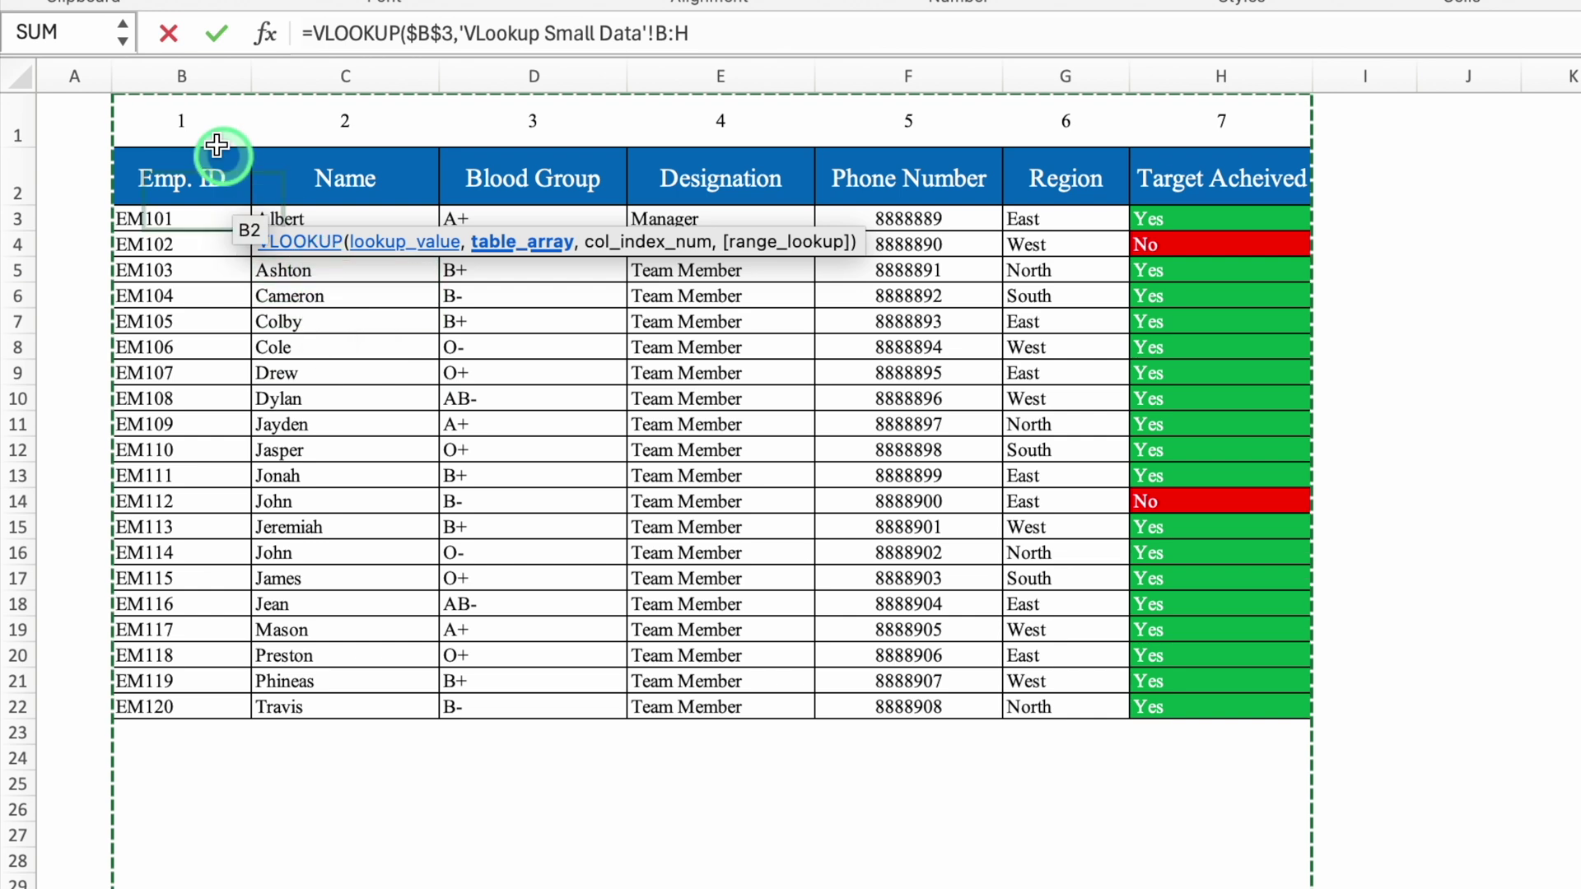
Step: Complete the VLOOKUP with column index 2 and range lookup 0, and fill the formula across row 3 to column H
{"action": "type", "text": ","}
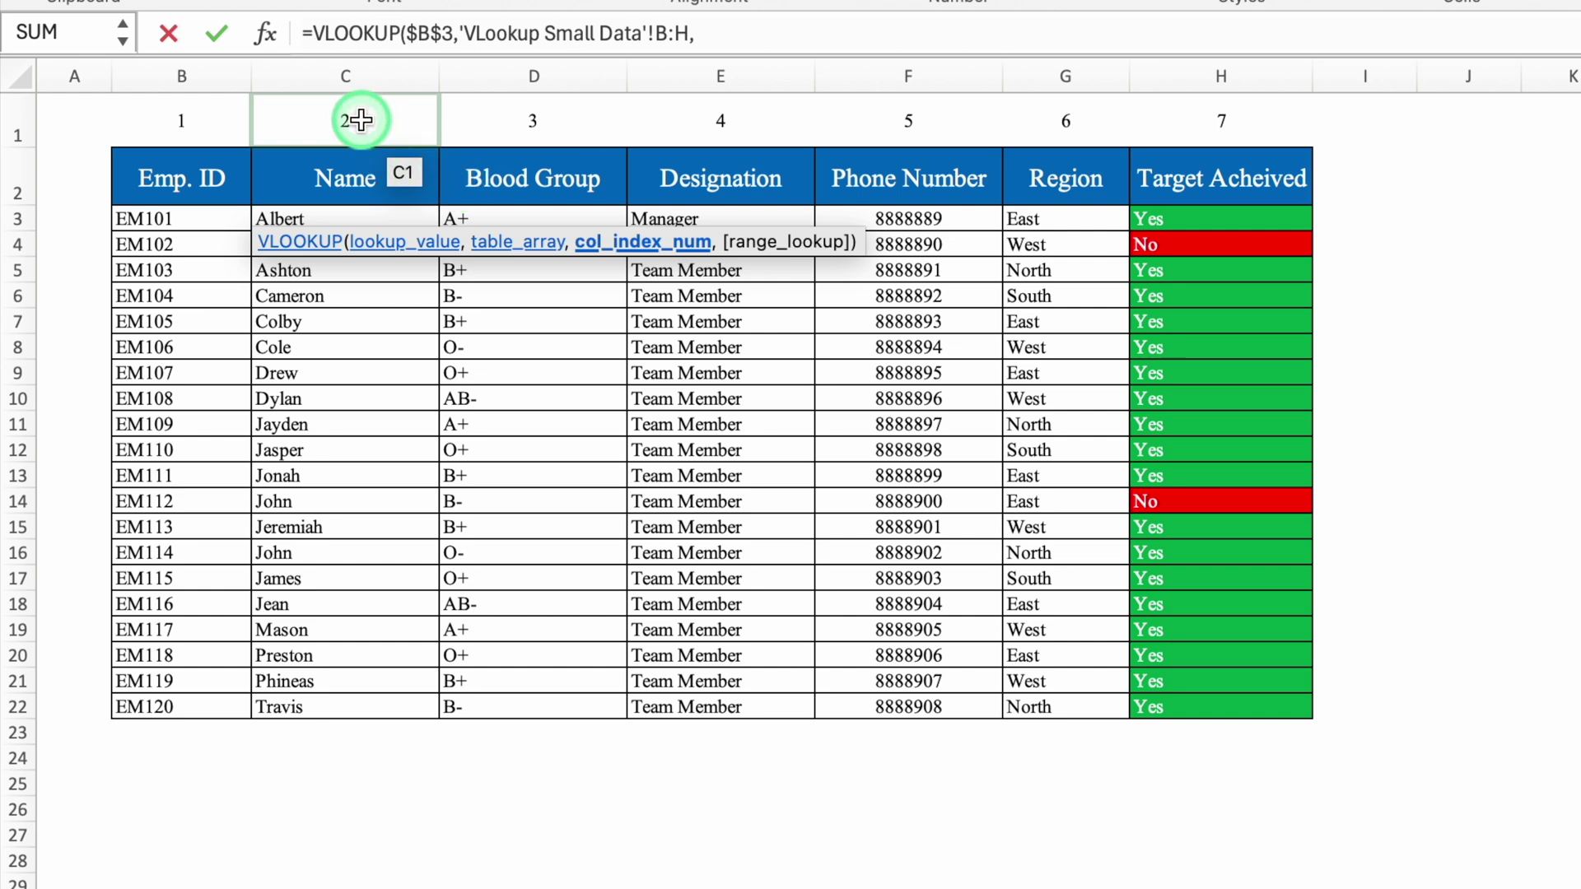
{"action": "type", "text": "2"}
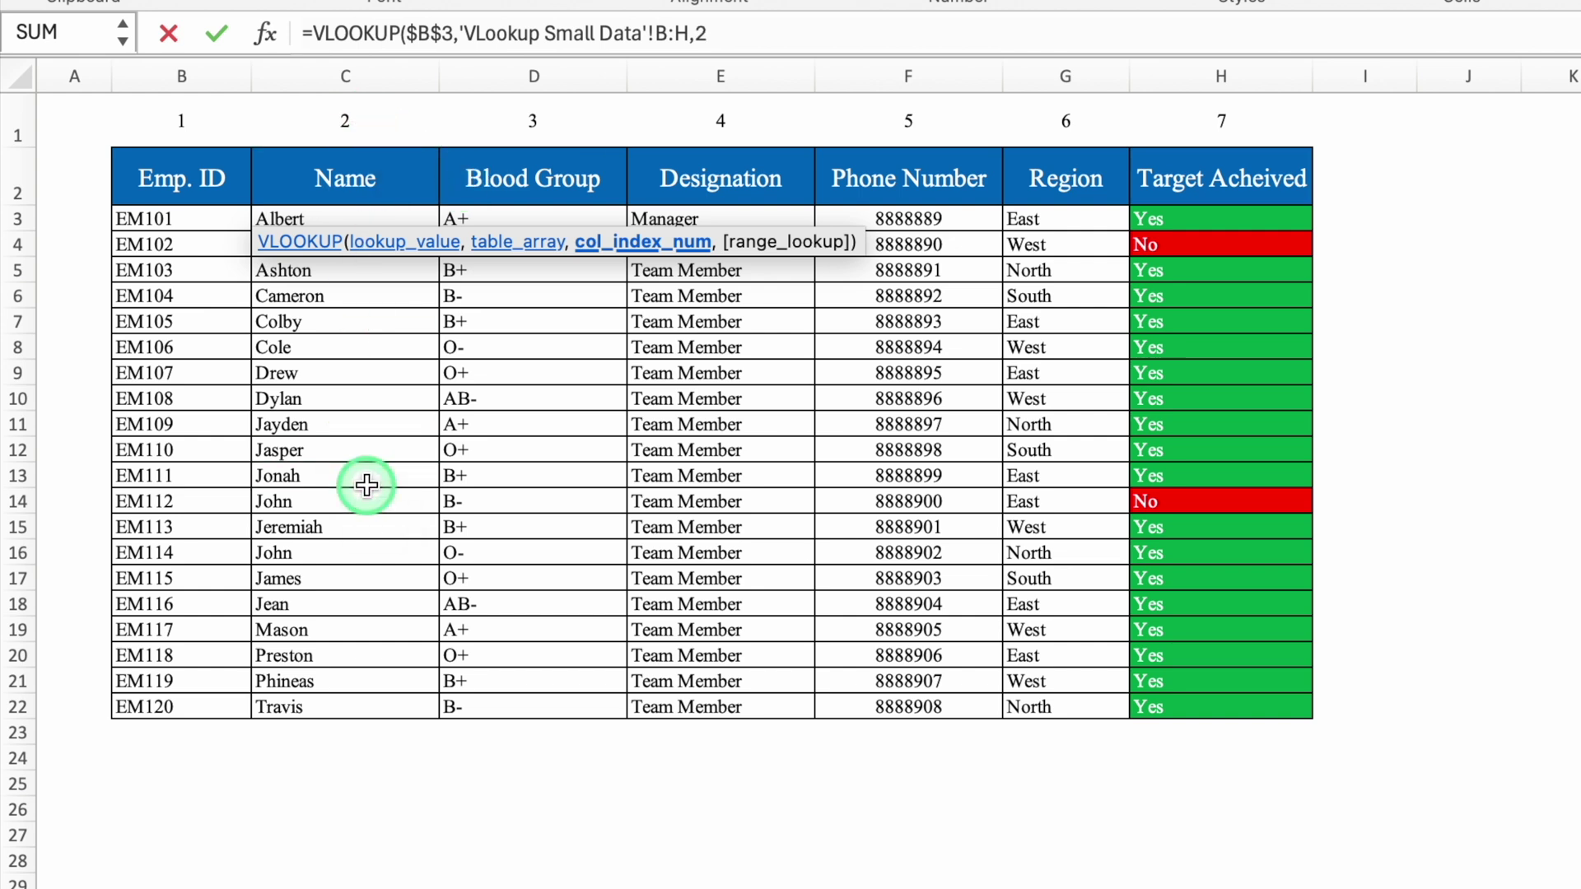
{"action": "type", "text": ",0"}
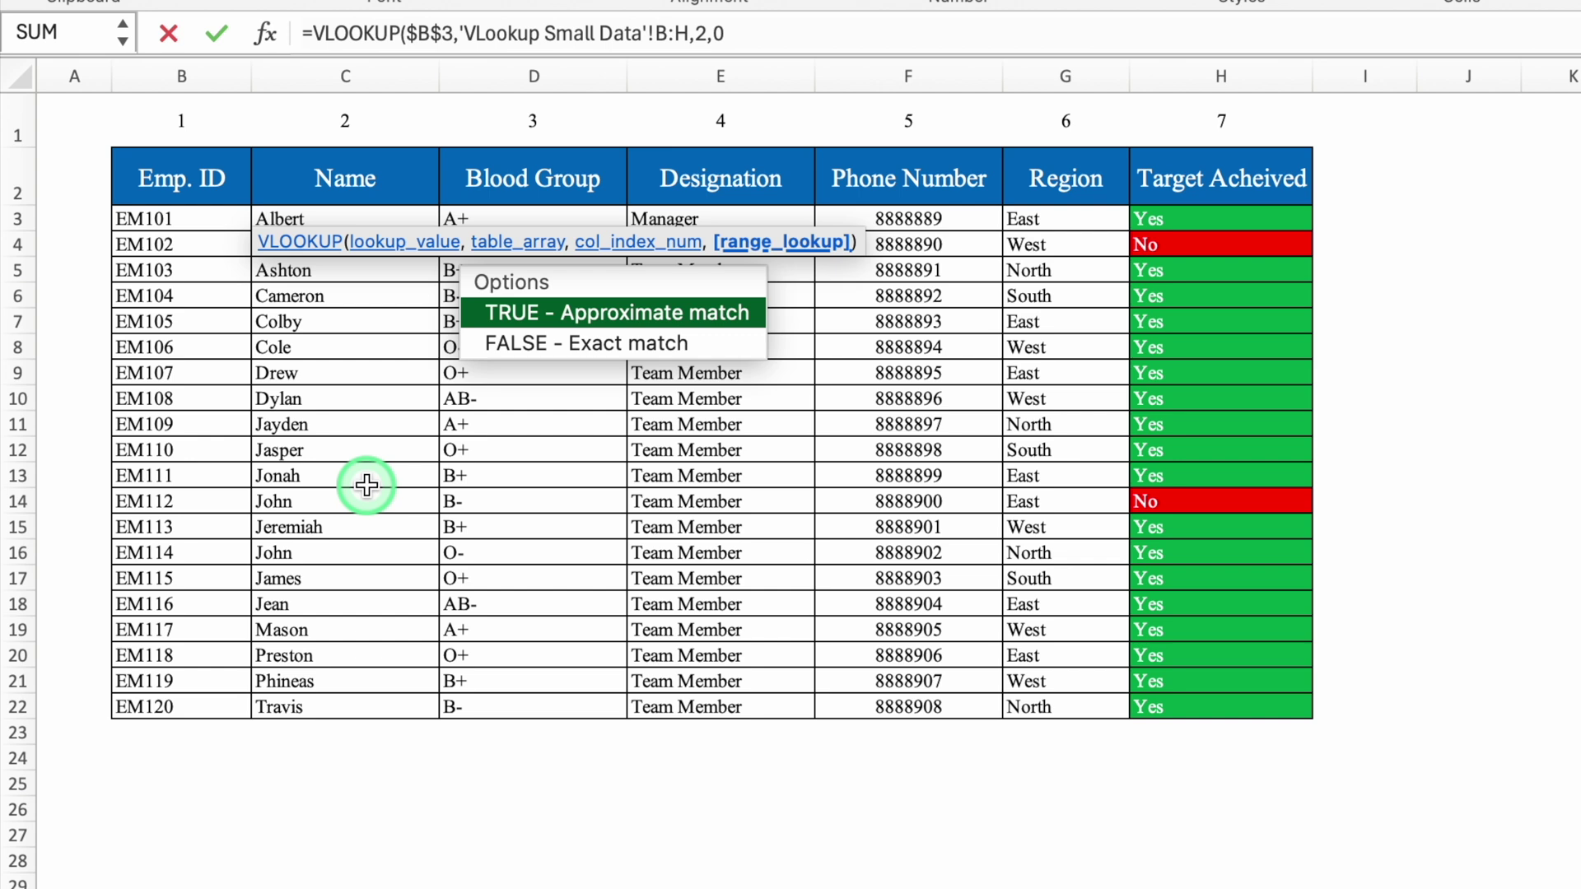
{"action": "type", "text": ")"}
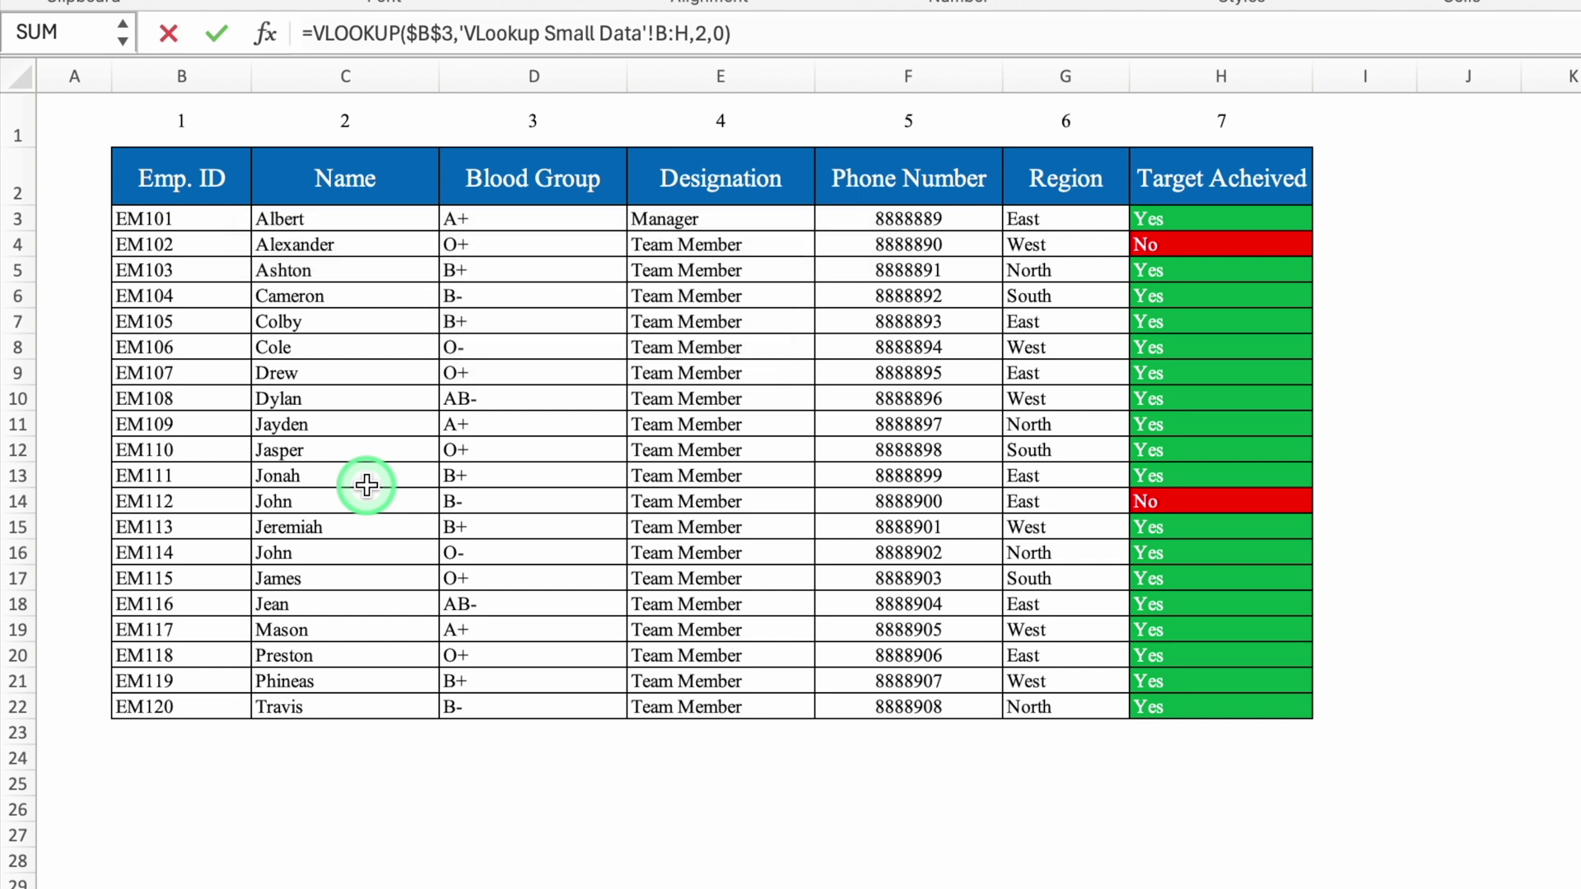
{"action": "key", "text": "Return"}
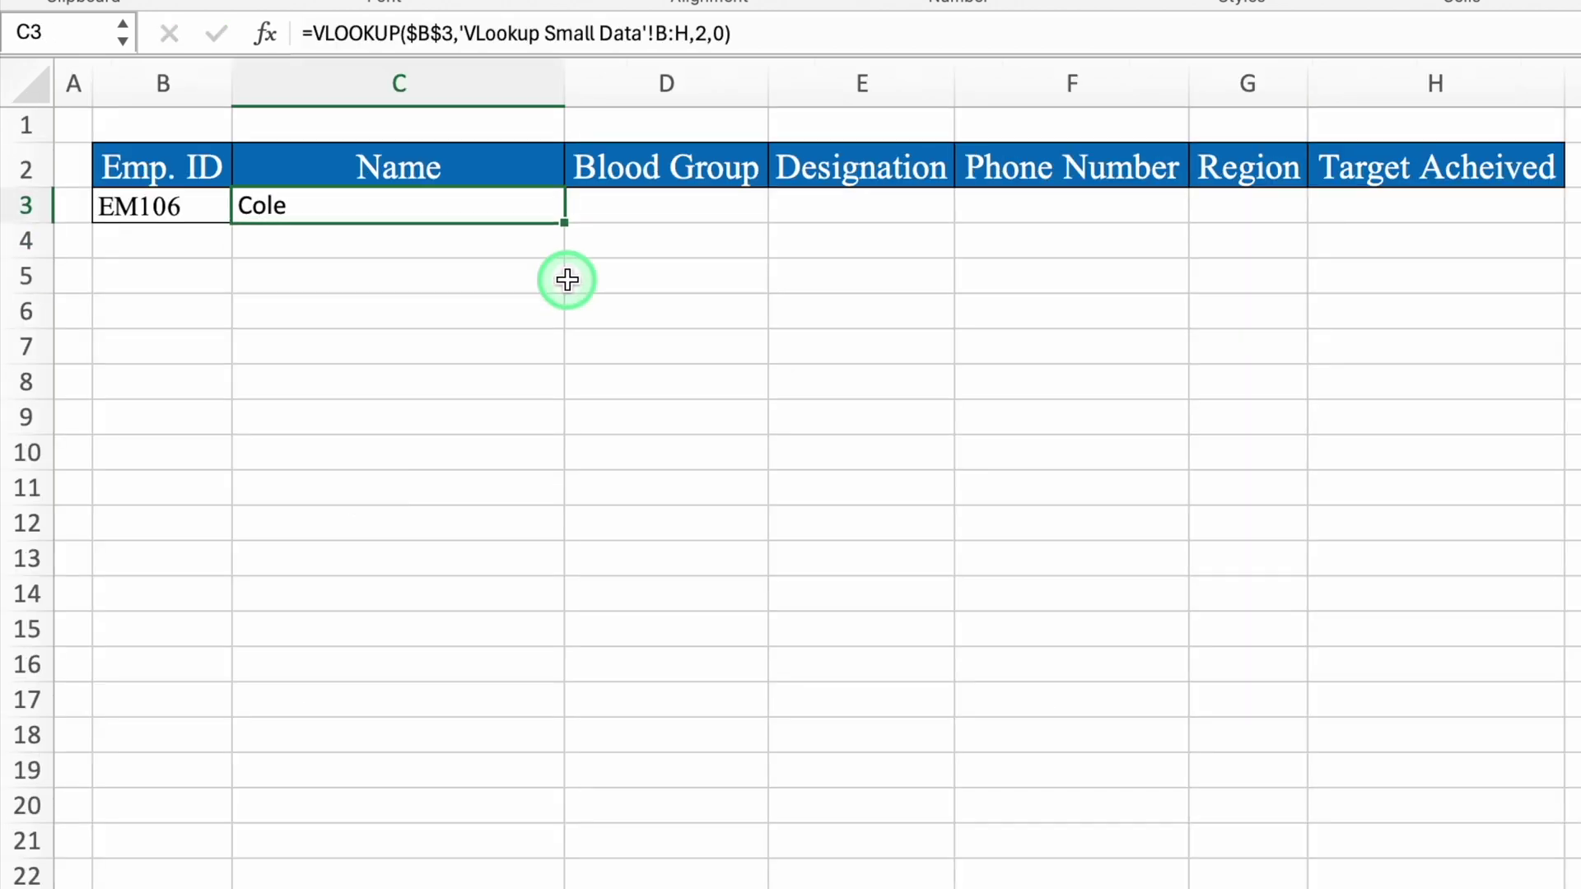
{"action": "left_click_drag", "start_coordinate": [567, 223], "coordinate": [1524, 209]}
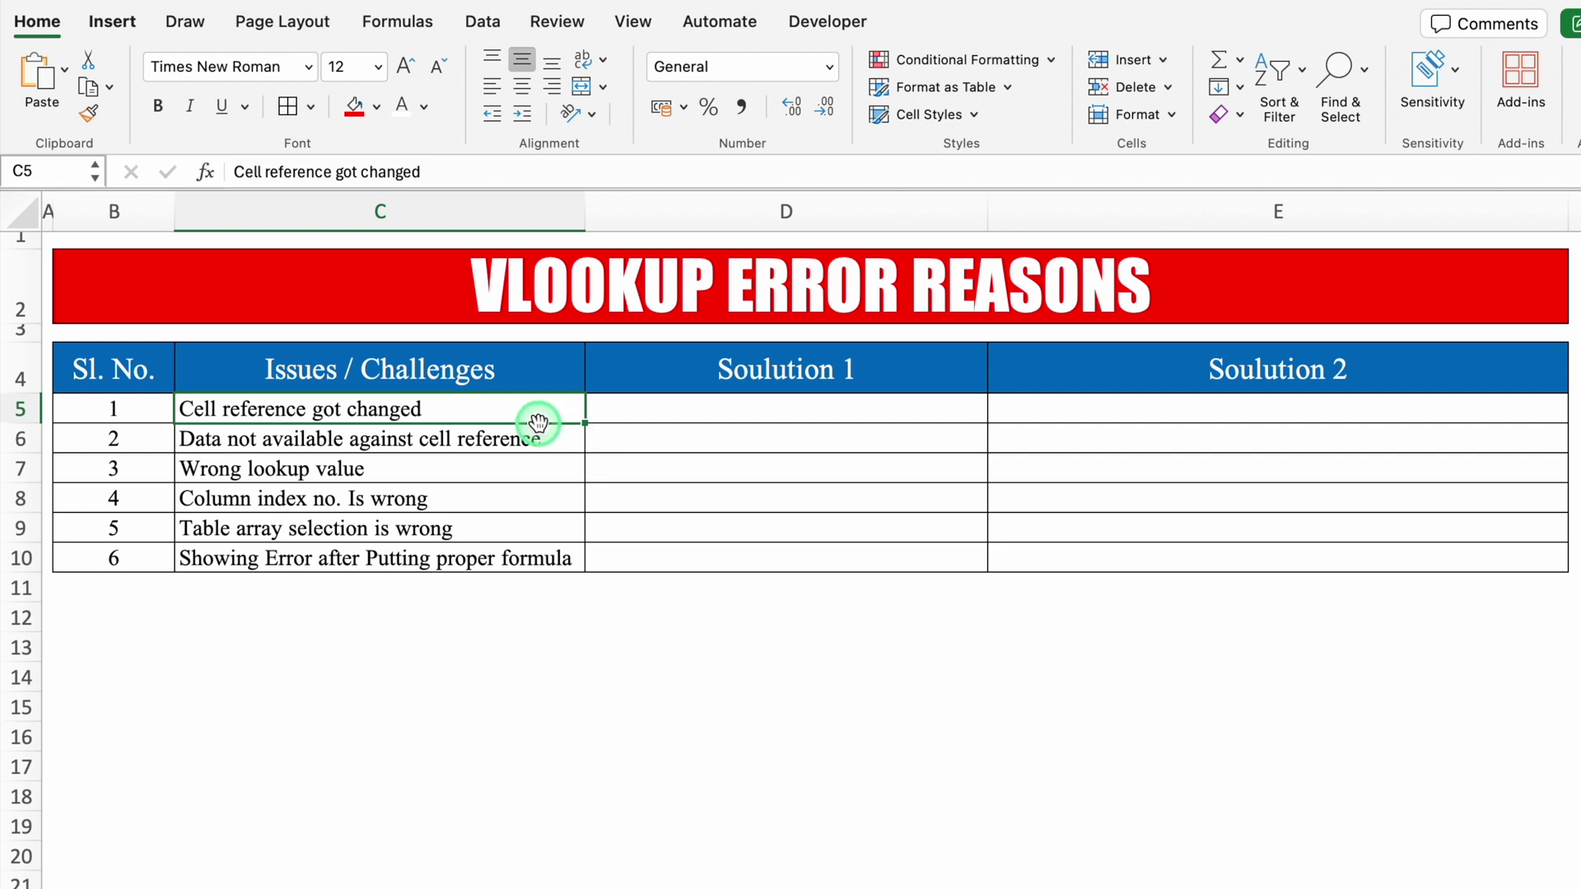
Step: Enter "Change Cell reference from Formula Bar" in D5 as the first solution for "Cell reference got changed"
{"action": "left_click", "coordinate": [631, 410]}
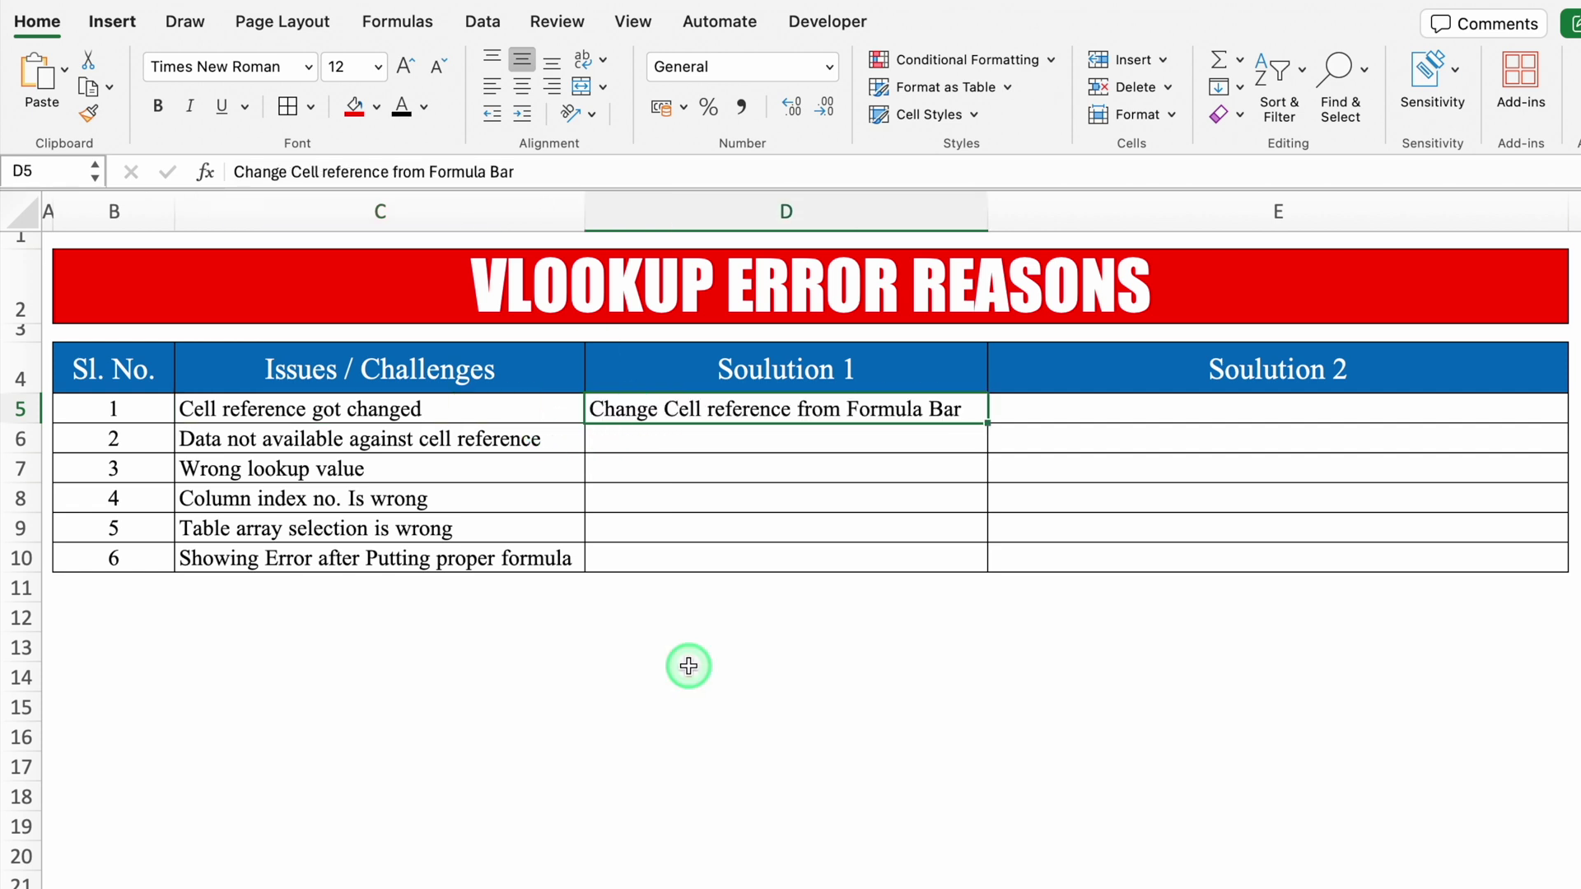
Step: Make the VLOOKUP table array in C3 absolute as $B:$H and fill the formula across row 3 to column H
{"action": "key", "text": "Tab"}
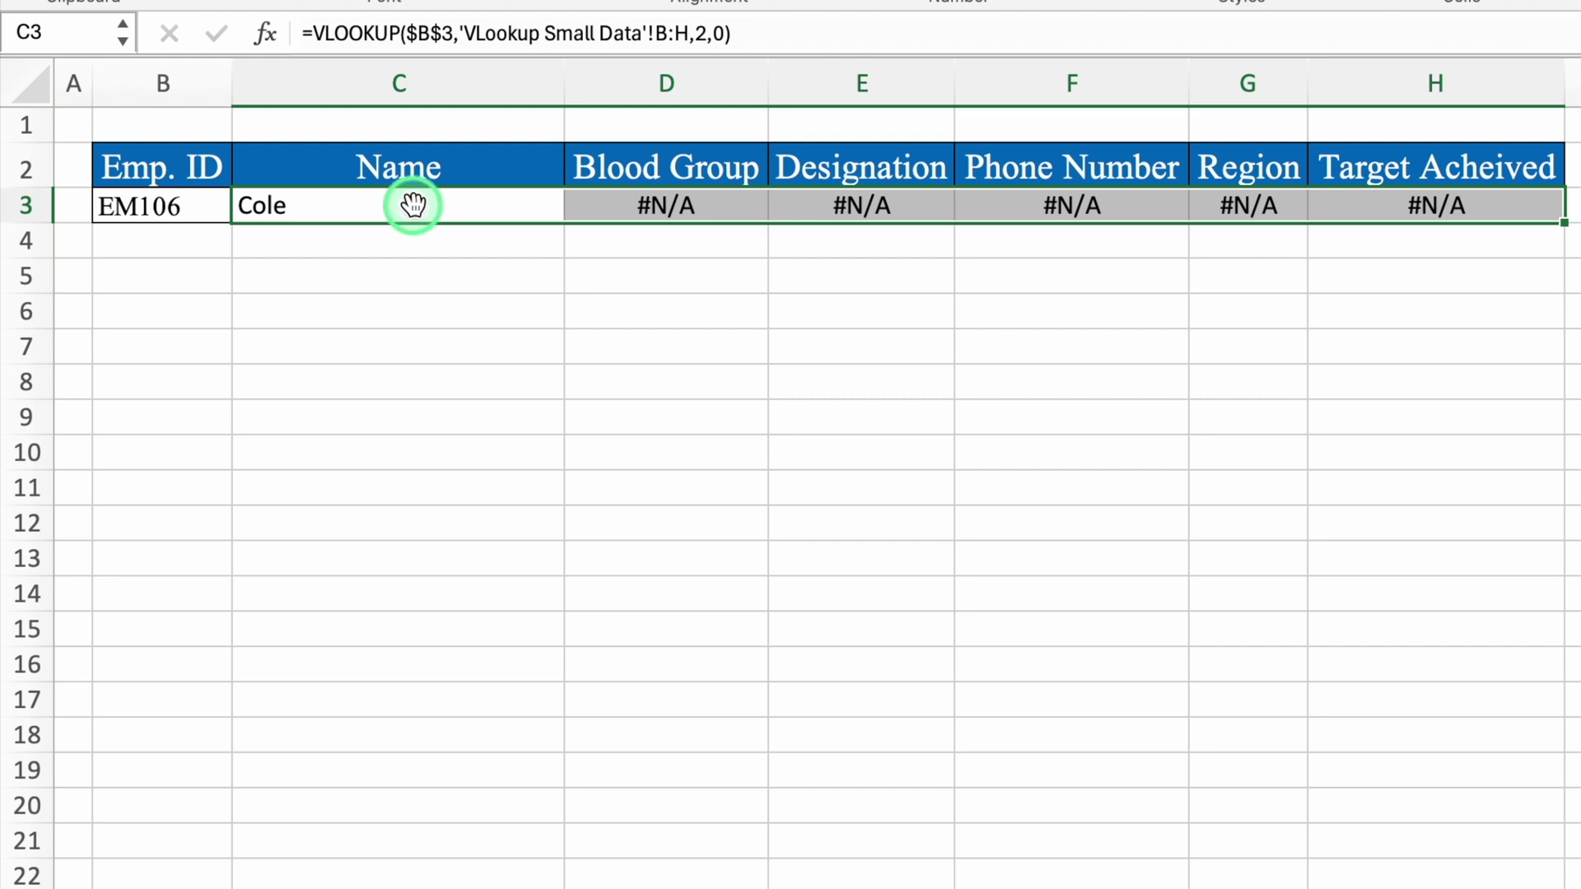
{"action": "left_click", "coordinate": [414, 205]}
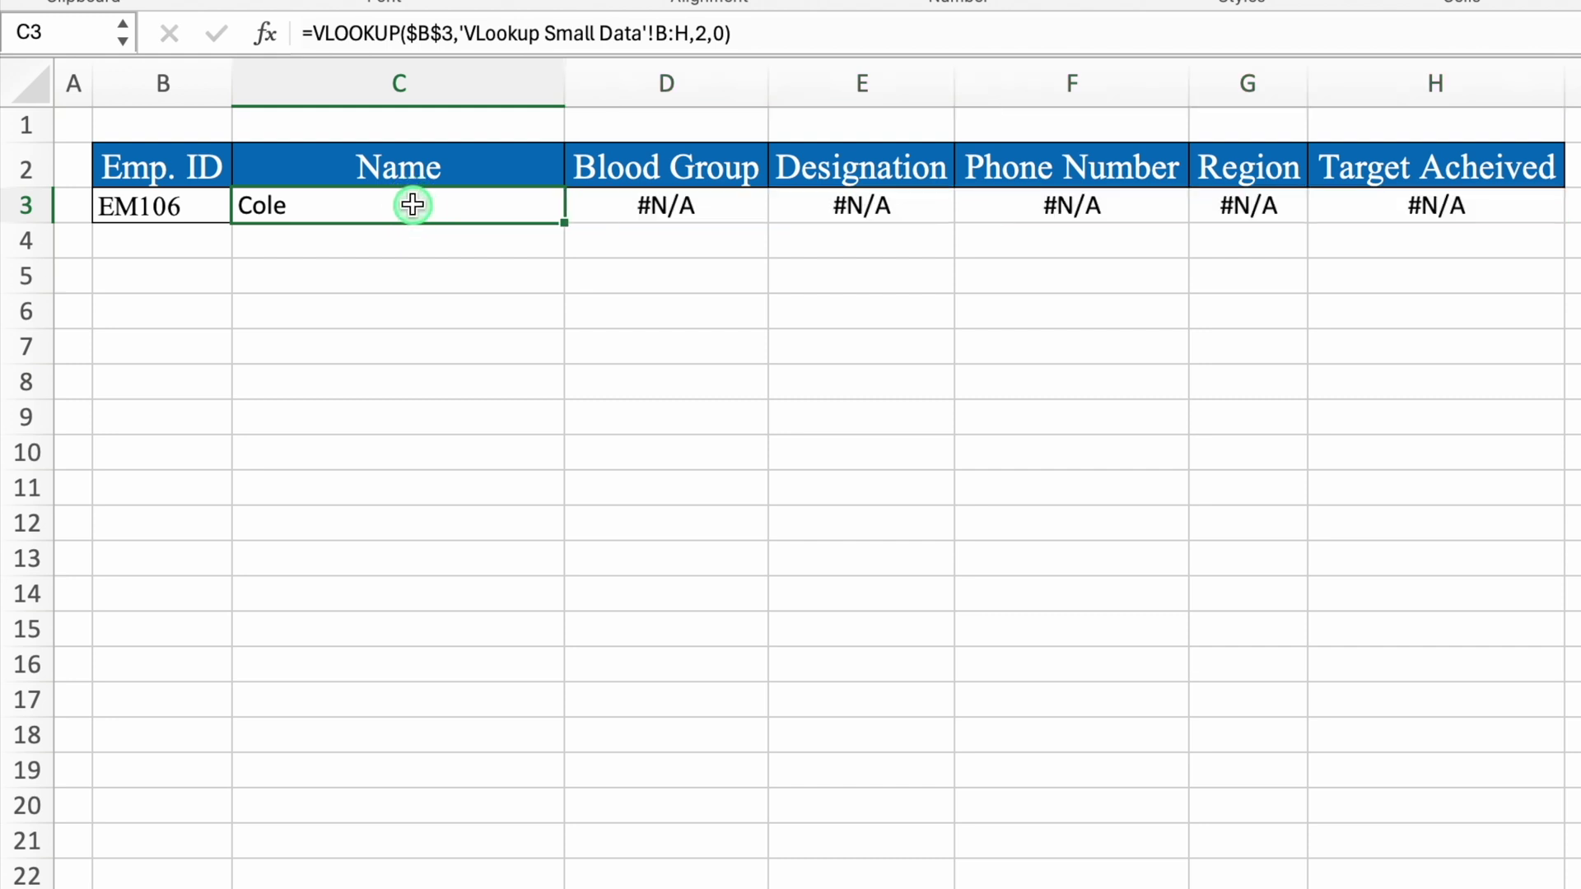
{"action": "left_click", "coordinate": [689, 33]}
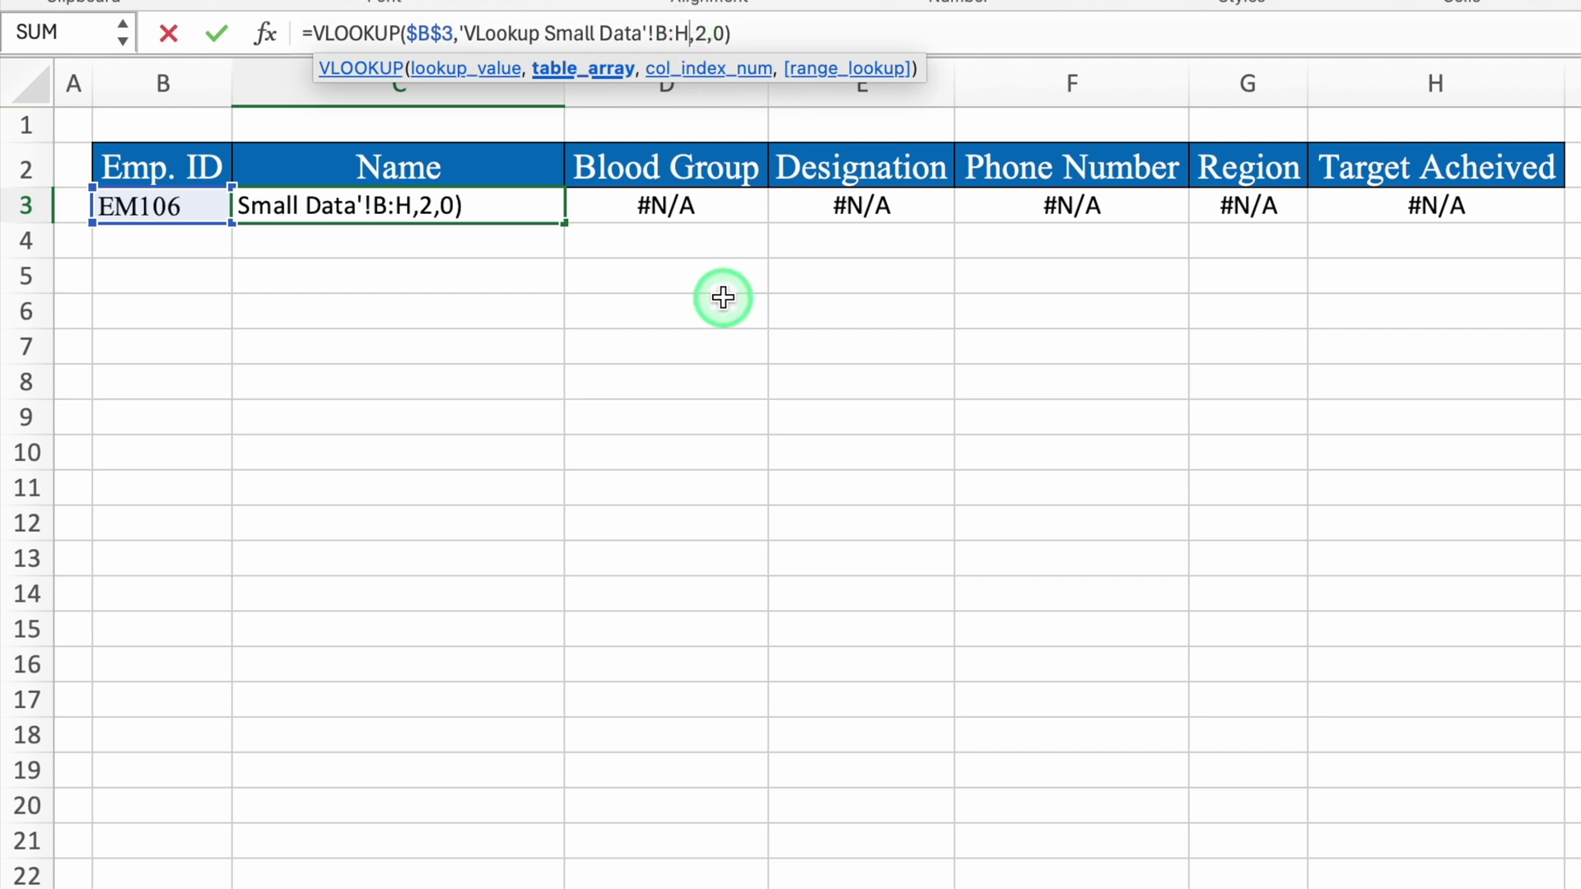
{"action": "key", "text": "F4"}
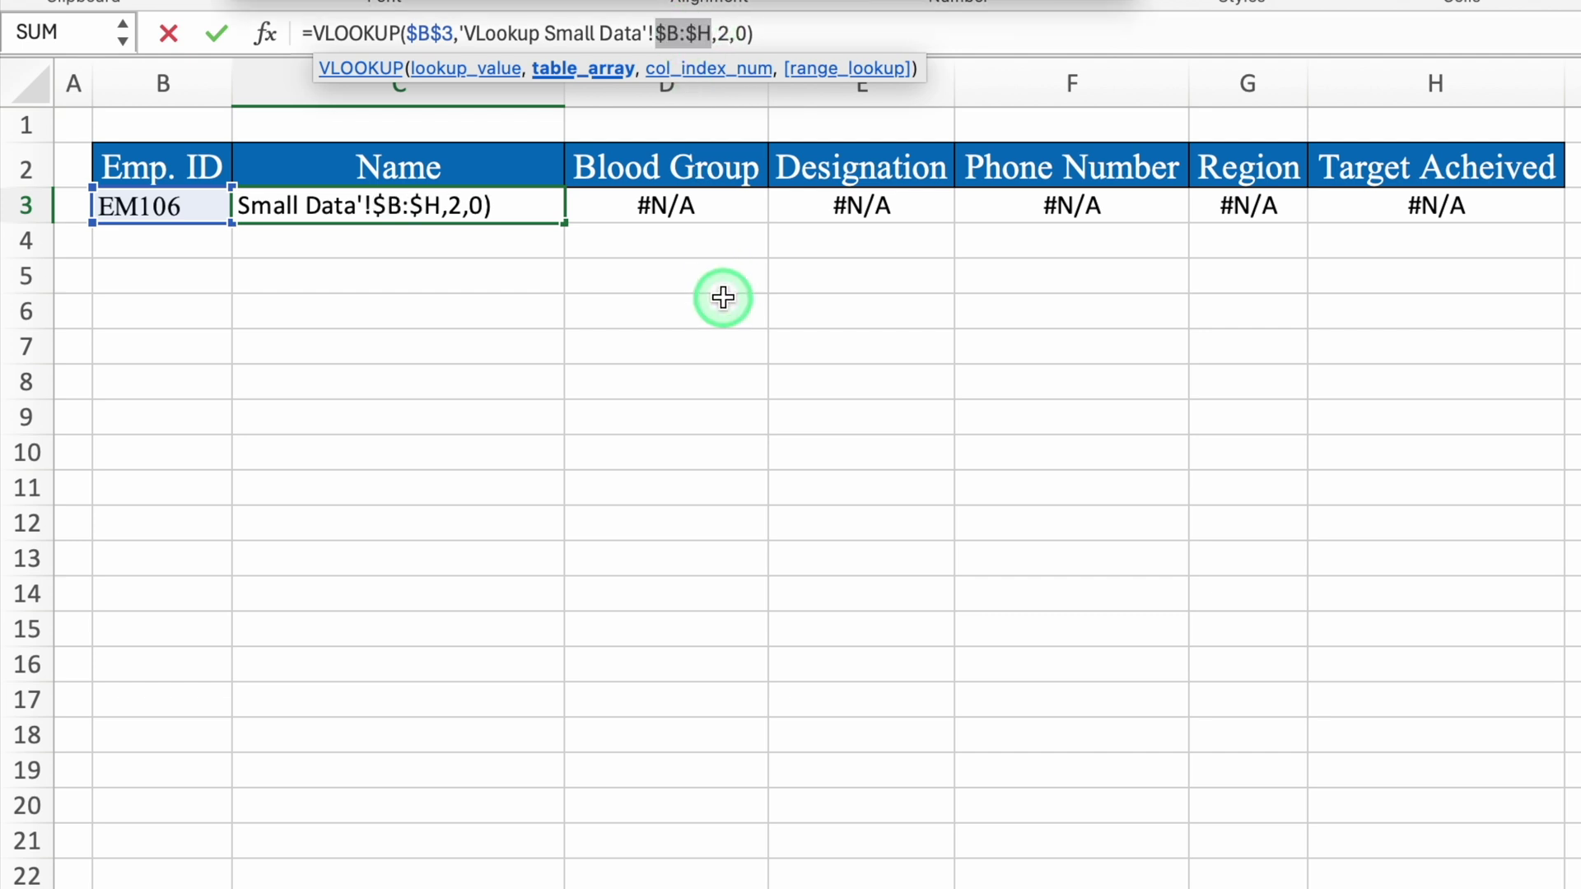
{"action": "key", "text": "ctrl+Return"}
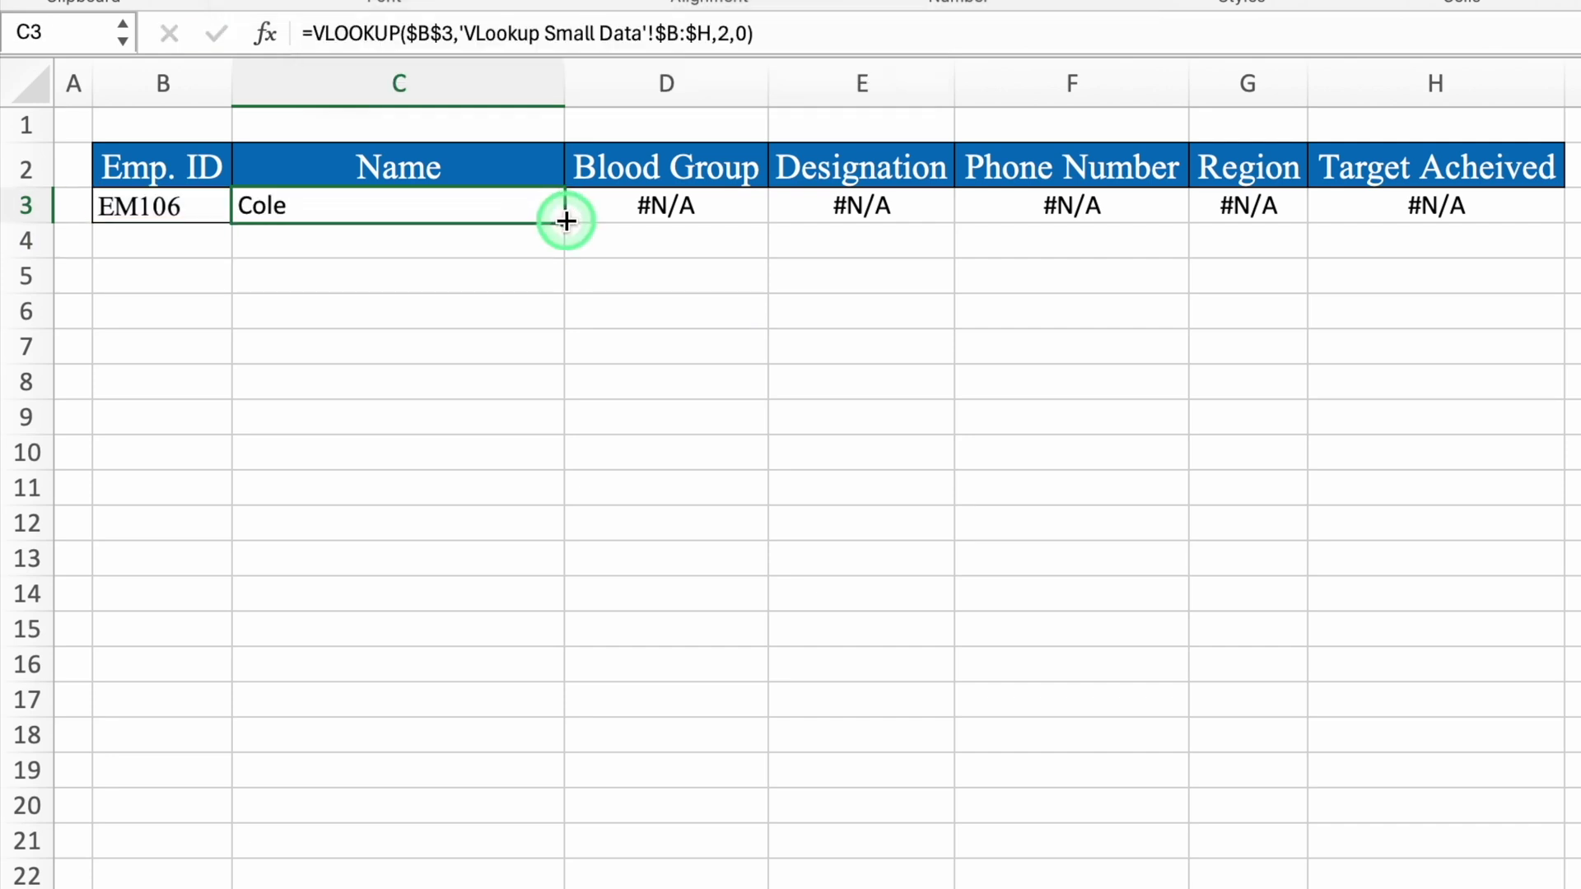
{"action": "left_click_drag", "start_coordinate": [564, 220], "coordinate": [1528, 230]}
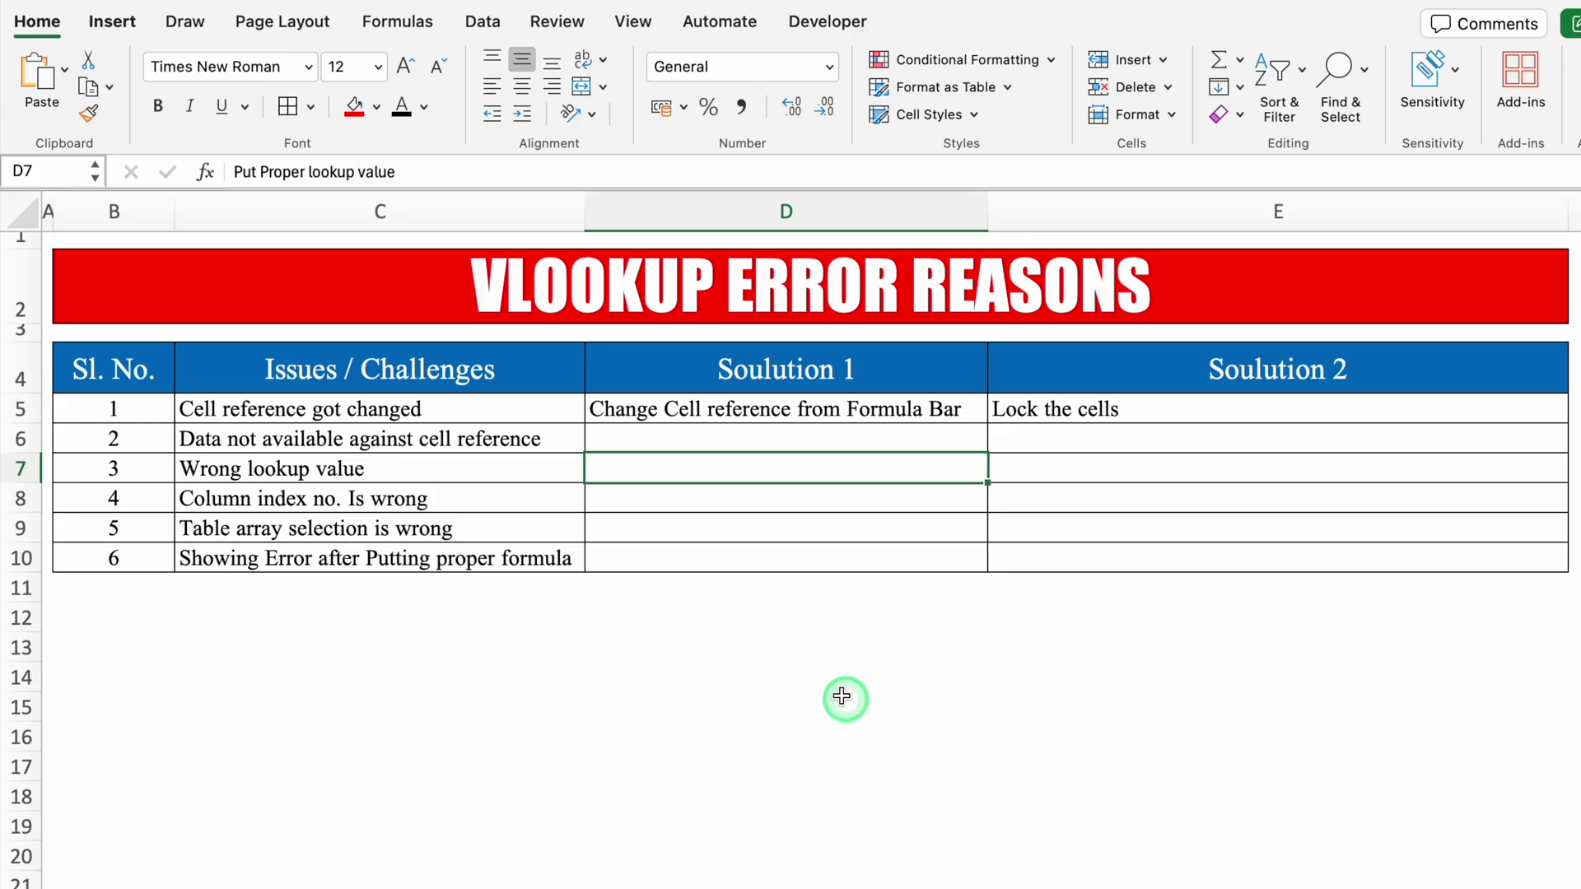
Step: Enter "Change Cell reference from Formula Bar" in D8 and "Put function of Column" in E8 as solutions for the wrong column index
{"action": "left_click", "coordinate": [713, 497]}
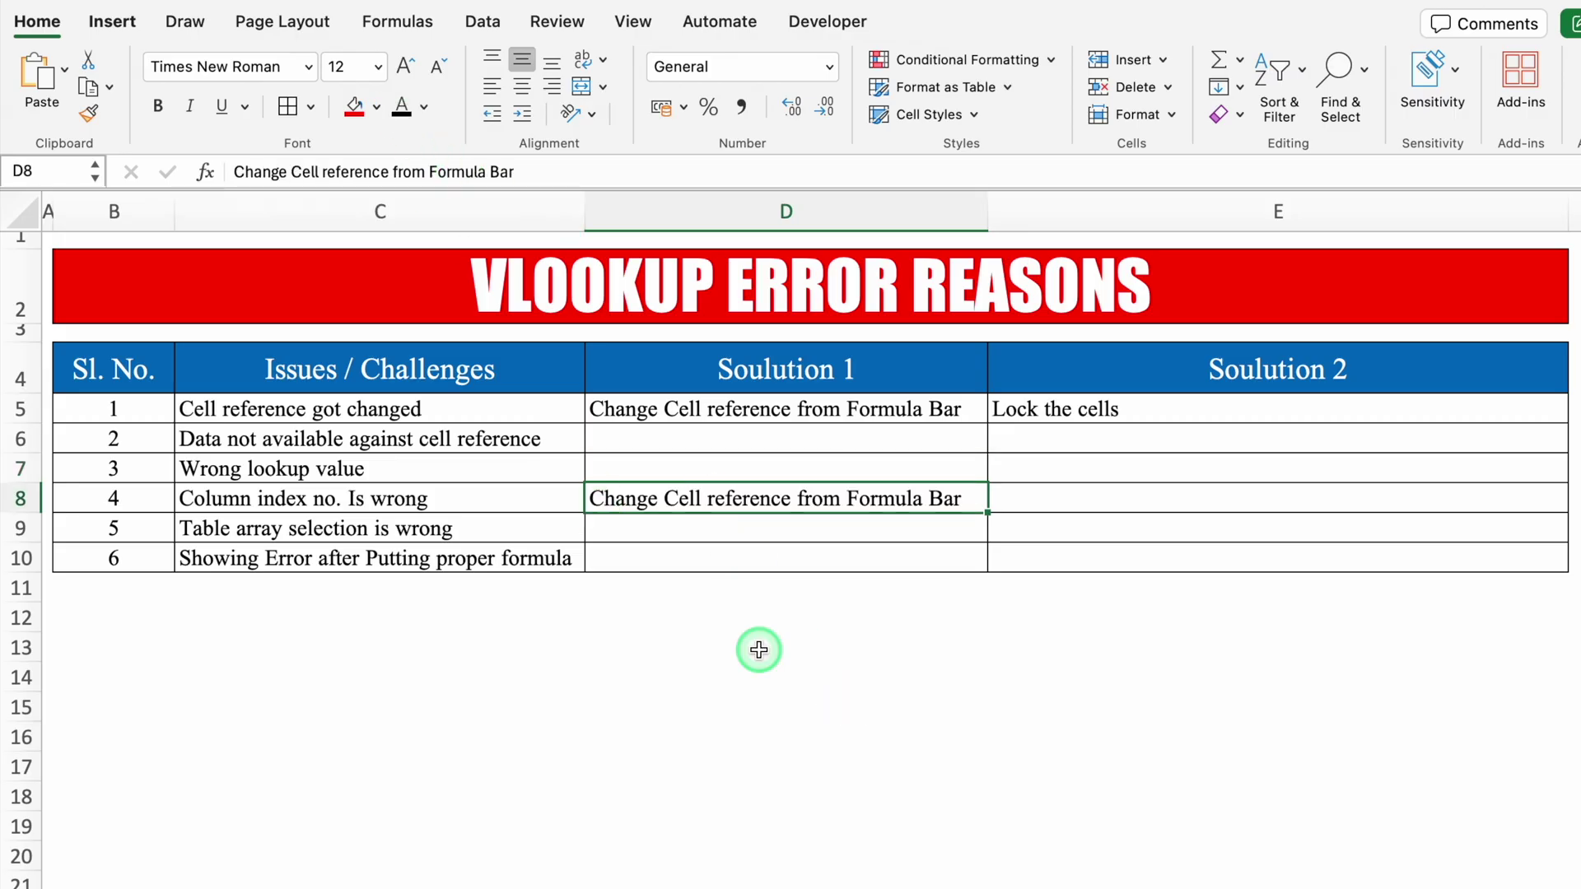
{"action": "left_click", "coordinate": [1073, 506]}
{"action": "type", "text": "Put function of Column"}
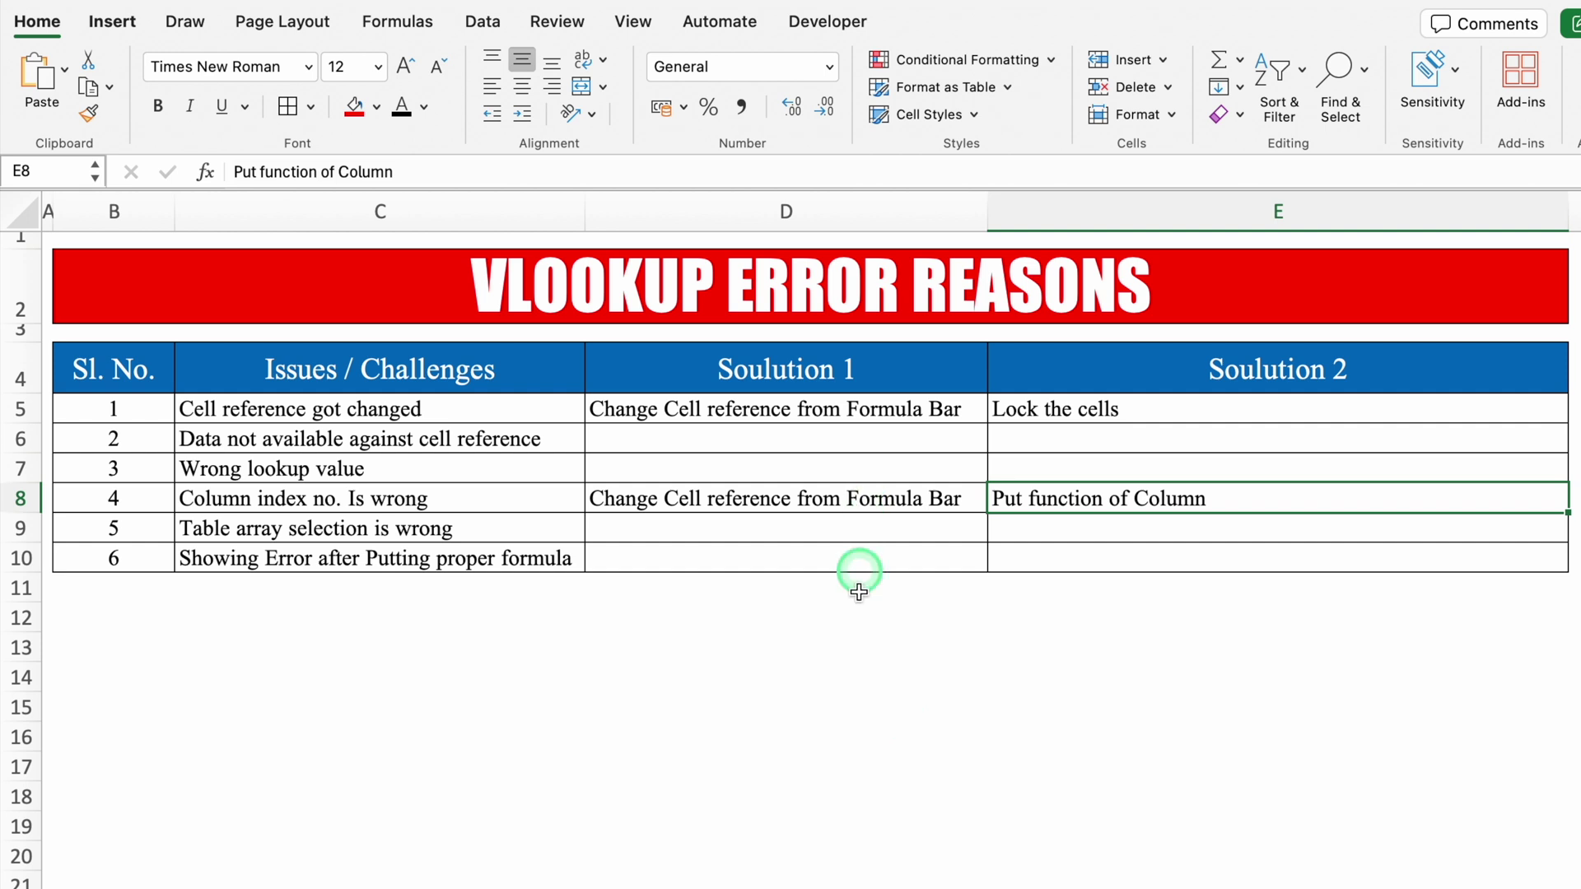
{"action": "left_click", "coordinate": [859, 505]}
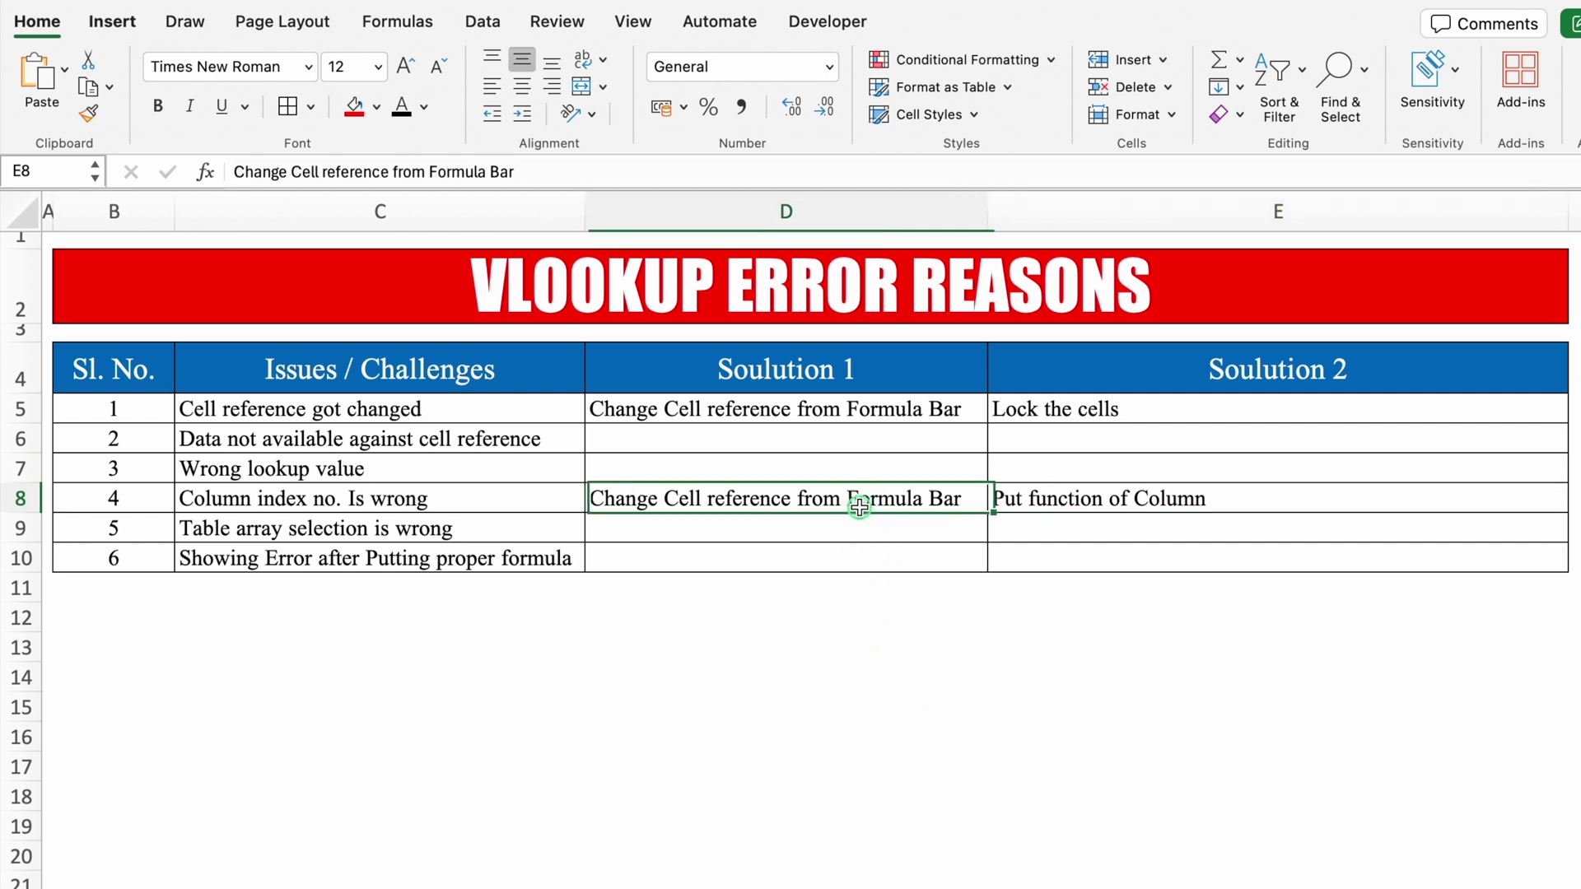
Step: Set the VLOOKUP column index in the Blood Group cell D3 of the lookup sheet to 3
{"action": "left_click", "coordinate": [432, 210]}
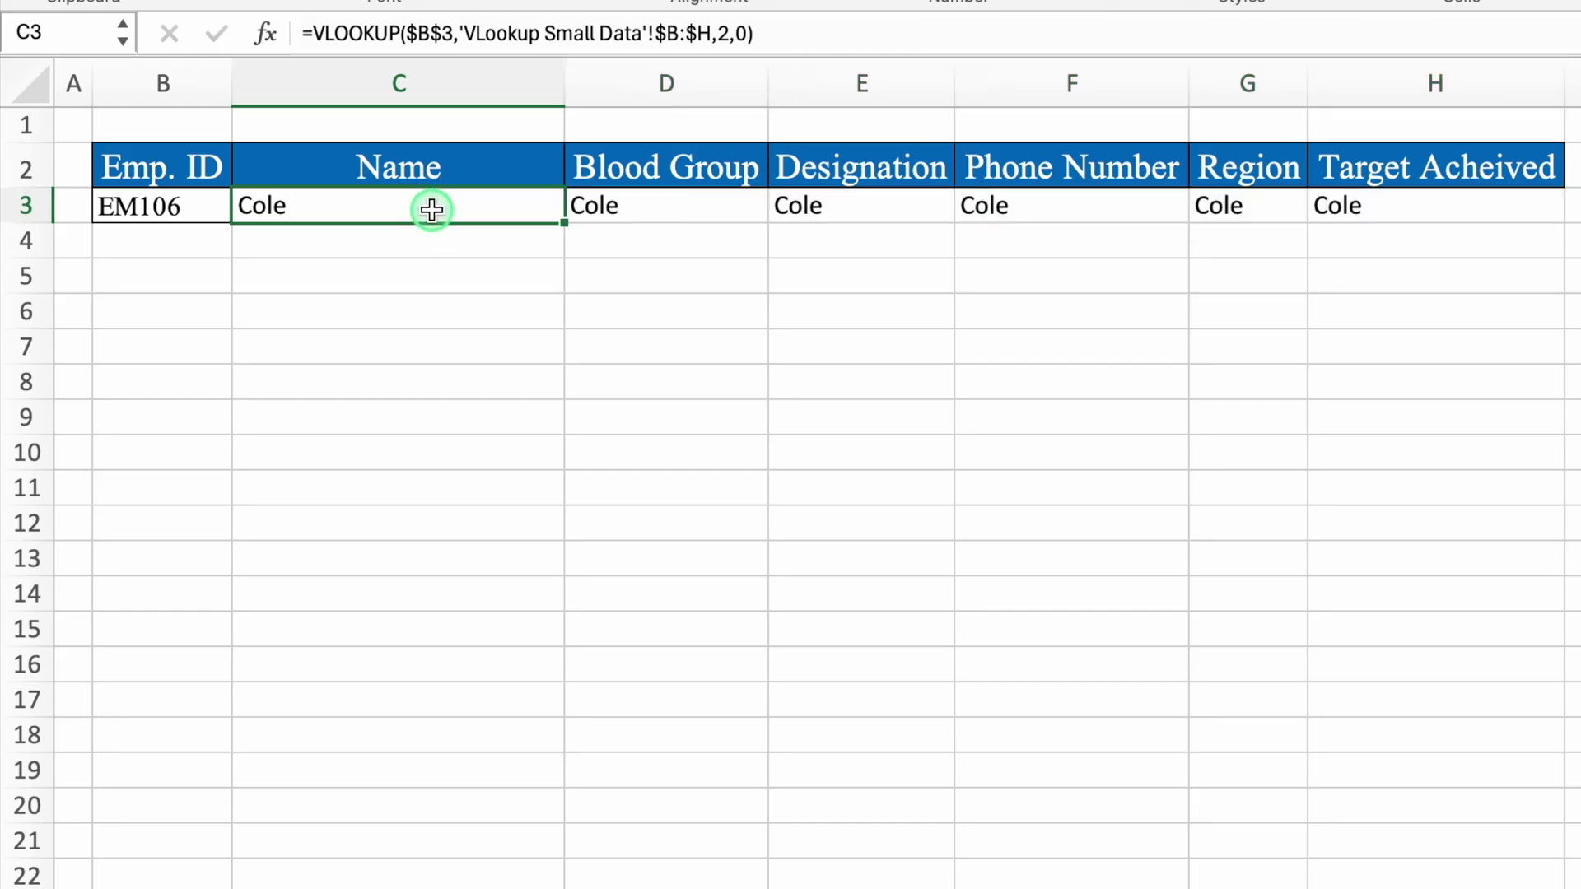
{"action": "left_click", "coordinate": [617, 205]}
{"action": "left_click", "coordinate": [730, 32]}
{"action": "key", "text": "BackSpace"}
{"action": "type", "text": "3"}
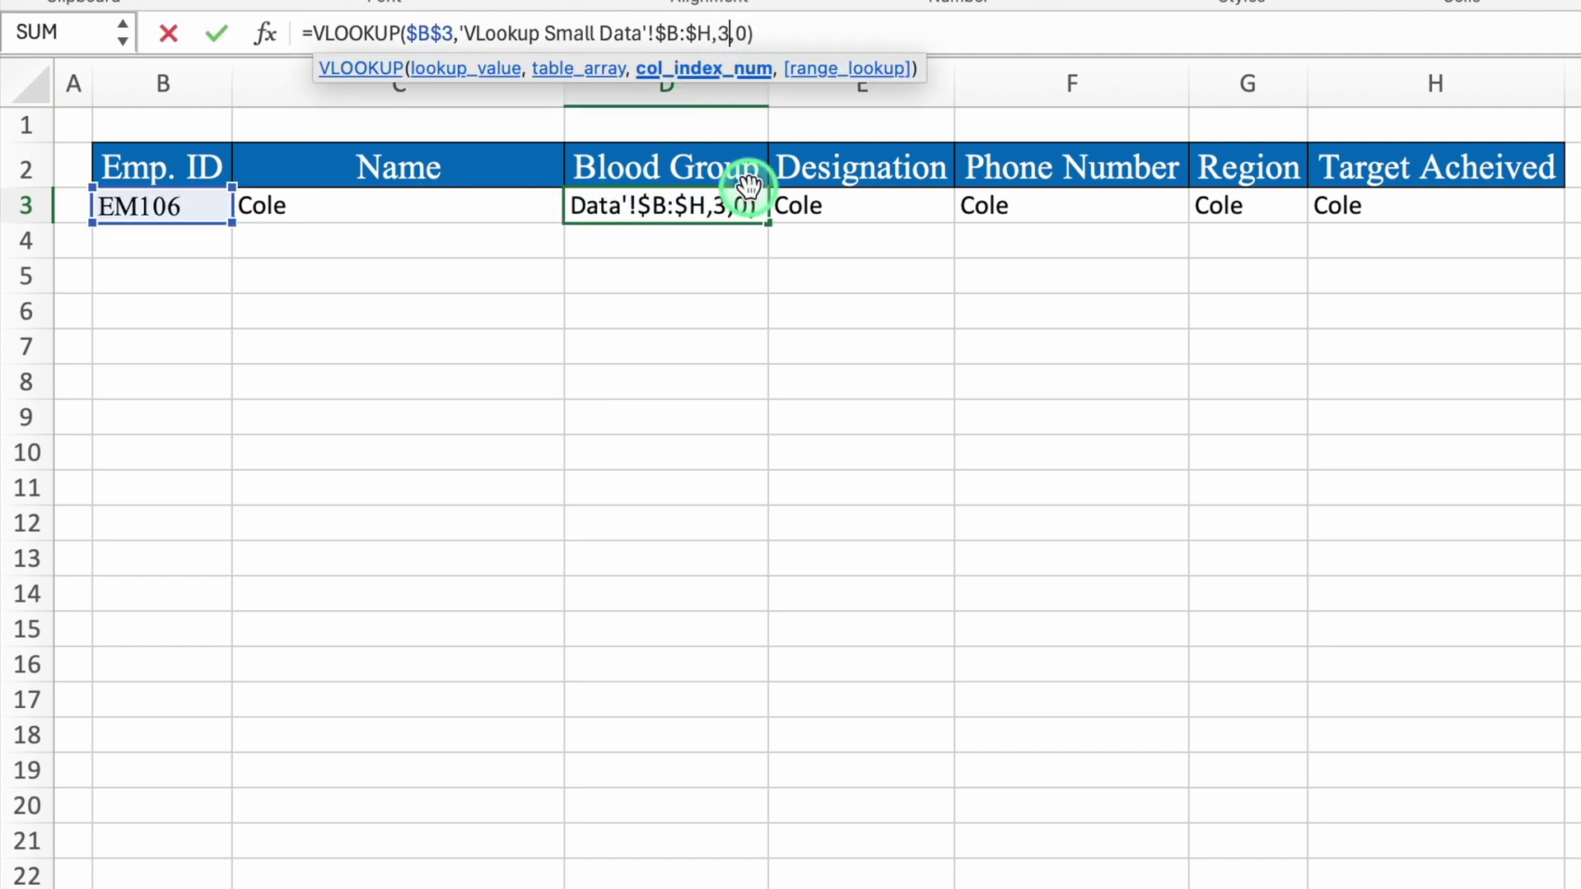
{"action": "key", "text": "Return"}
Step: Set the VLOOKUP column index in the Designation cell E3 to 4
{"action": "left_click", "coordinate": [830, 205]}
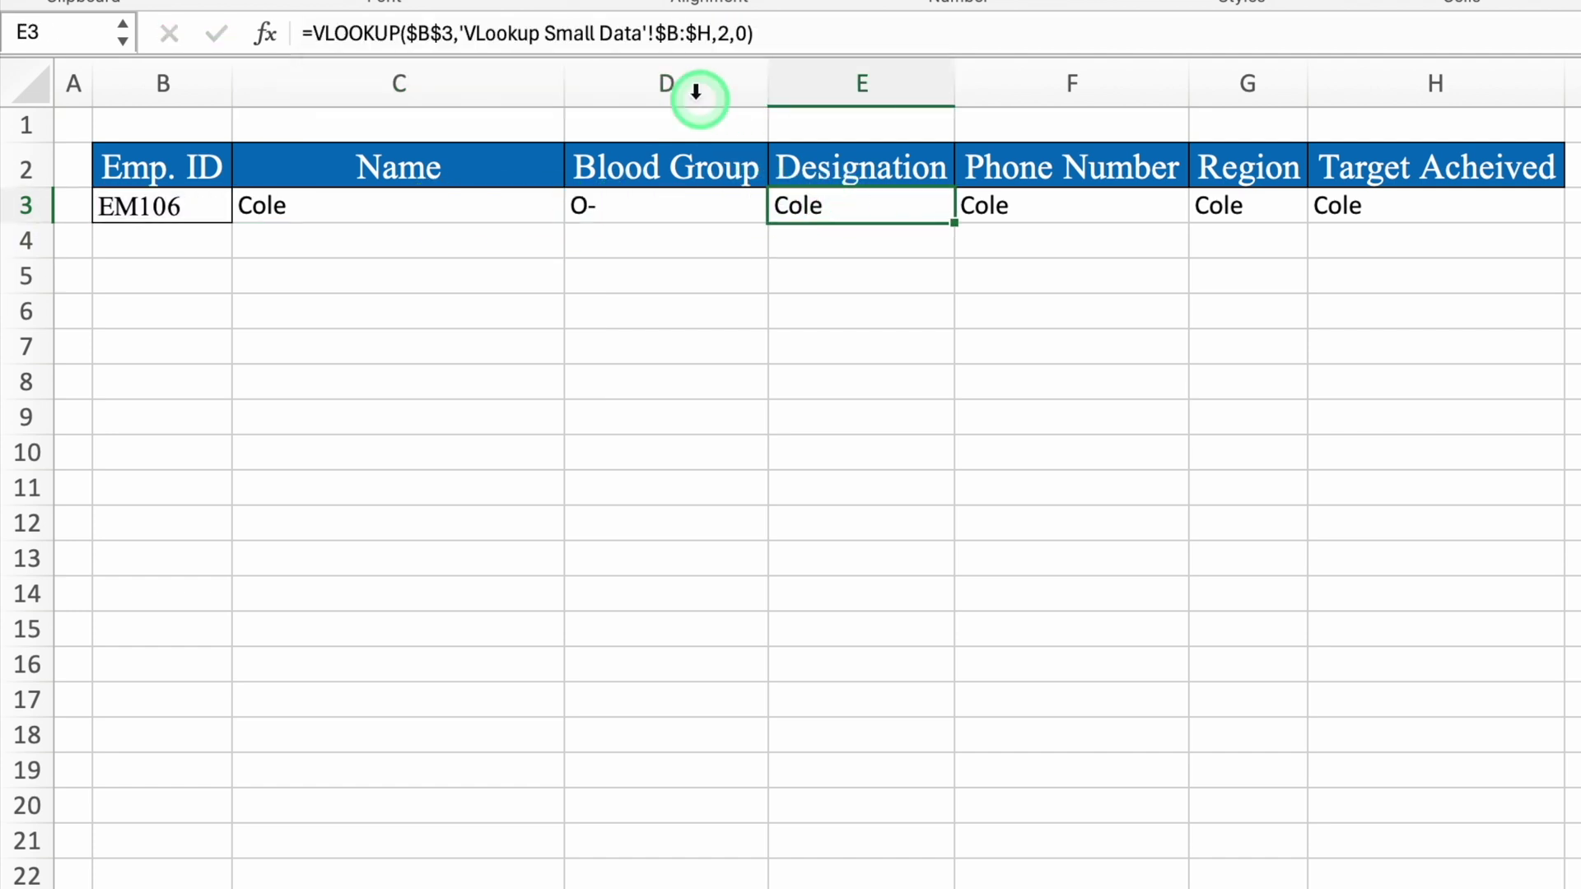
{"action": "left_click", "coordinate": [731, 33]}
{"action": "key", "text": "BackSpace"}
{"action": "type", "text": "4"}
{"action": "key", "text": "Return"}
Step: Set the VLOOKUP column index in the Phone Number cell F3 to 5
{"action": "left_click", "coordinate": [1007, 198]}
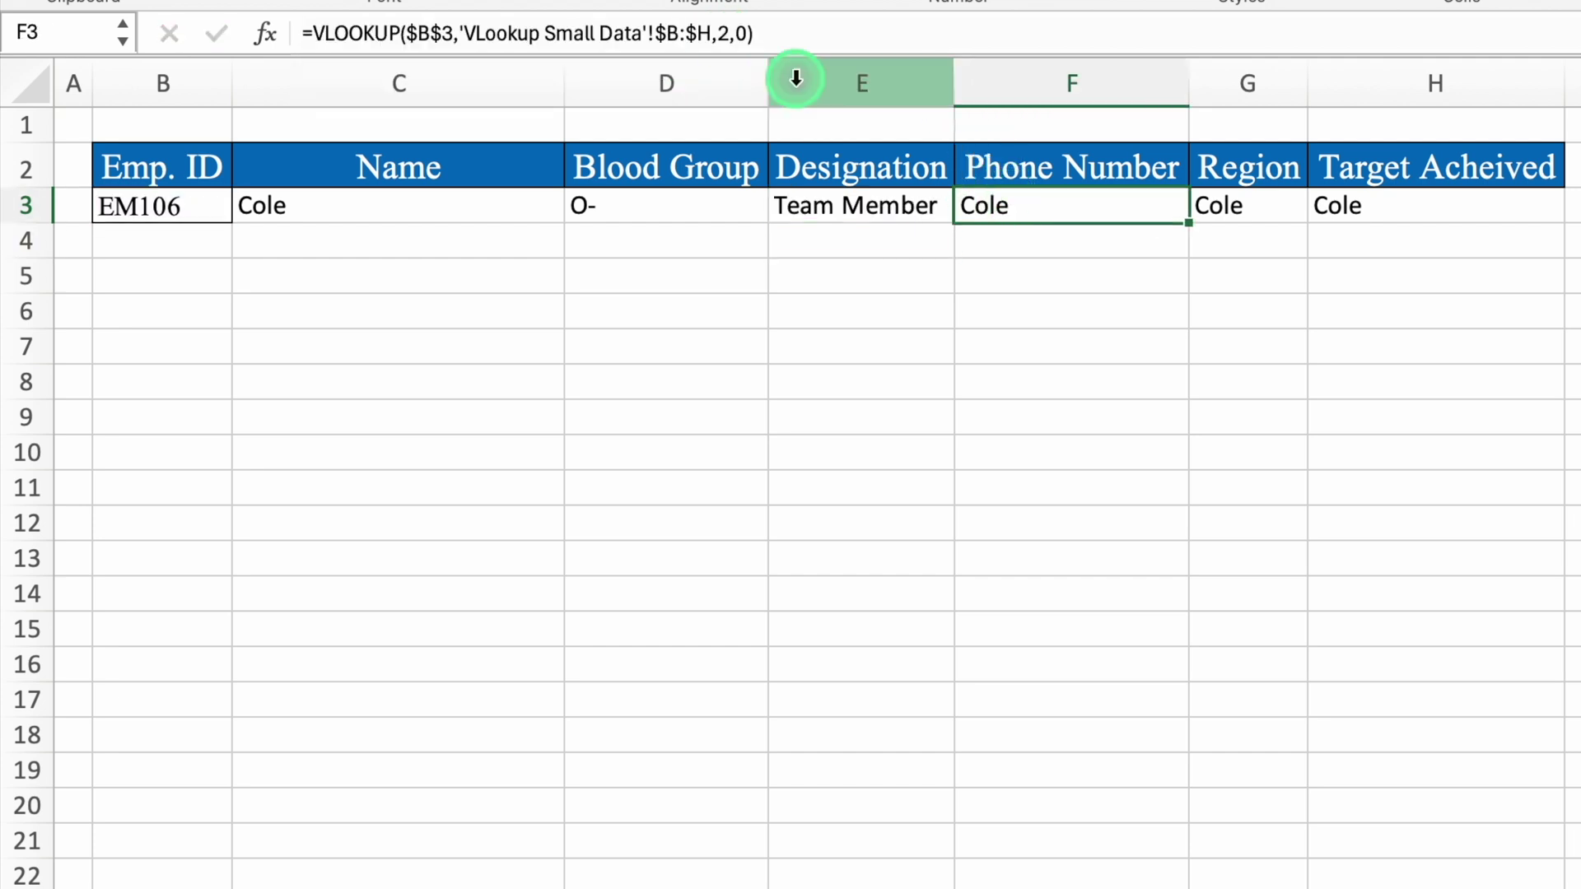
{"action": "left_click", "coordinate": [730, 32]}
{"action": "key", "text": "BackSpace"}
{"action": "type", "text": "5"}
{"action": "key", "text": "Return"}
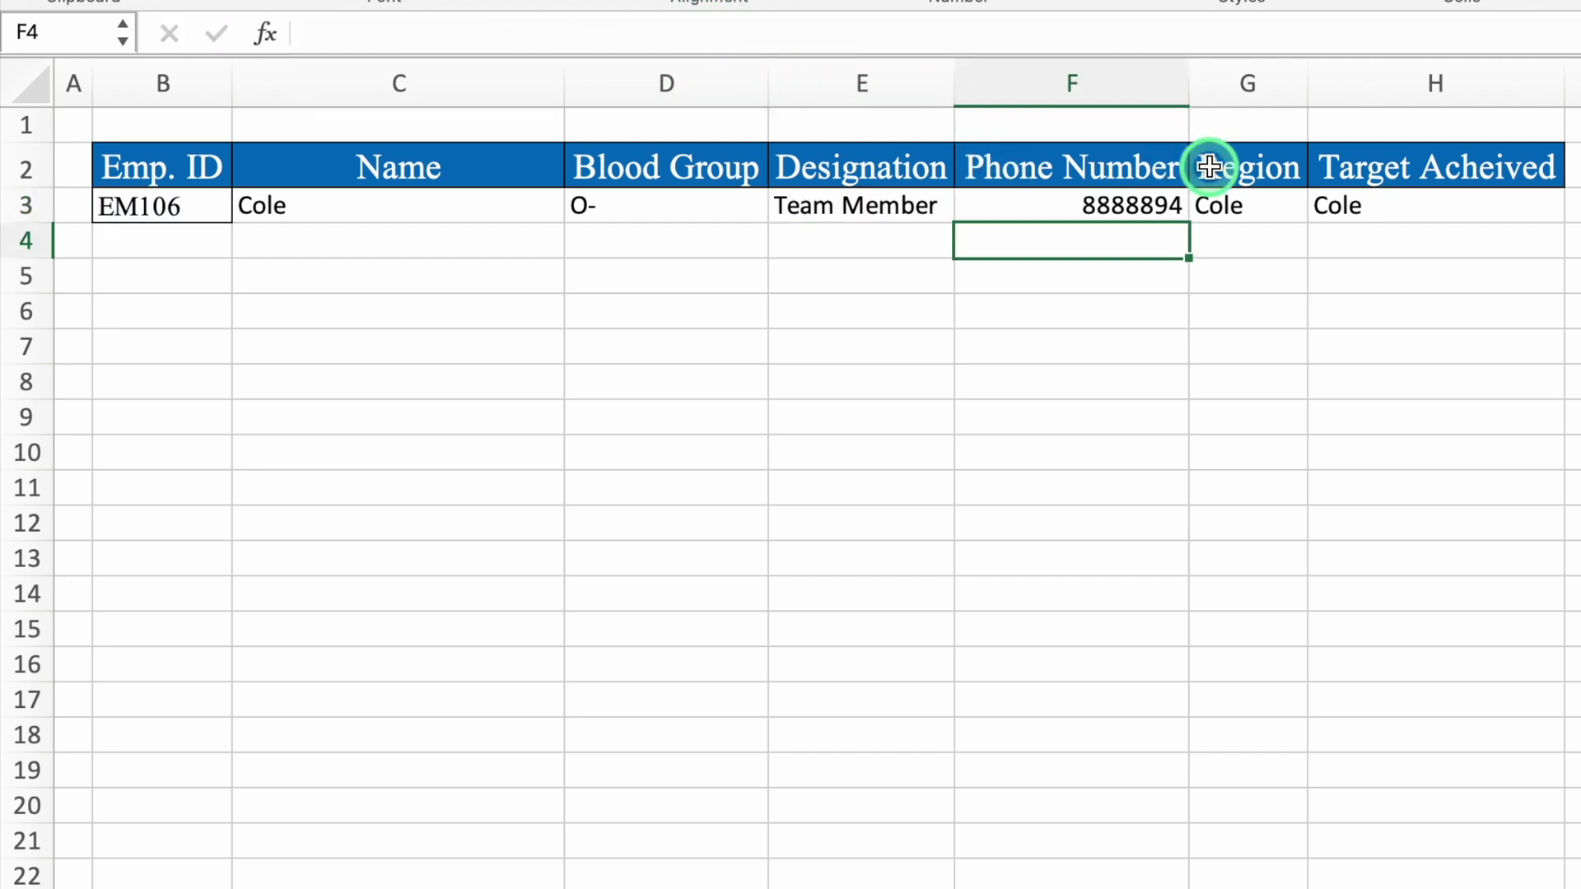
Step: Set the VLOOKUP column index in the Region cell G3 to 6
{"action": "left_click", "coordinate": [1272, 204]}
{"action": "left_click", "coordinate": [724, 33]}
{"action": "key", "text": "BackSpace"}
{"action": "type", "text": "6"}
{"action": "key", "text": "Return"}
Step: Set the VLOOKUP column index in the Target Acheived cell H3 to 7
{"action": "left_click", "coordinate": [1387, 206]}
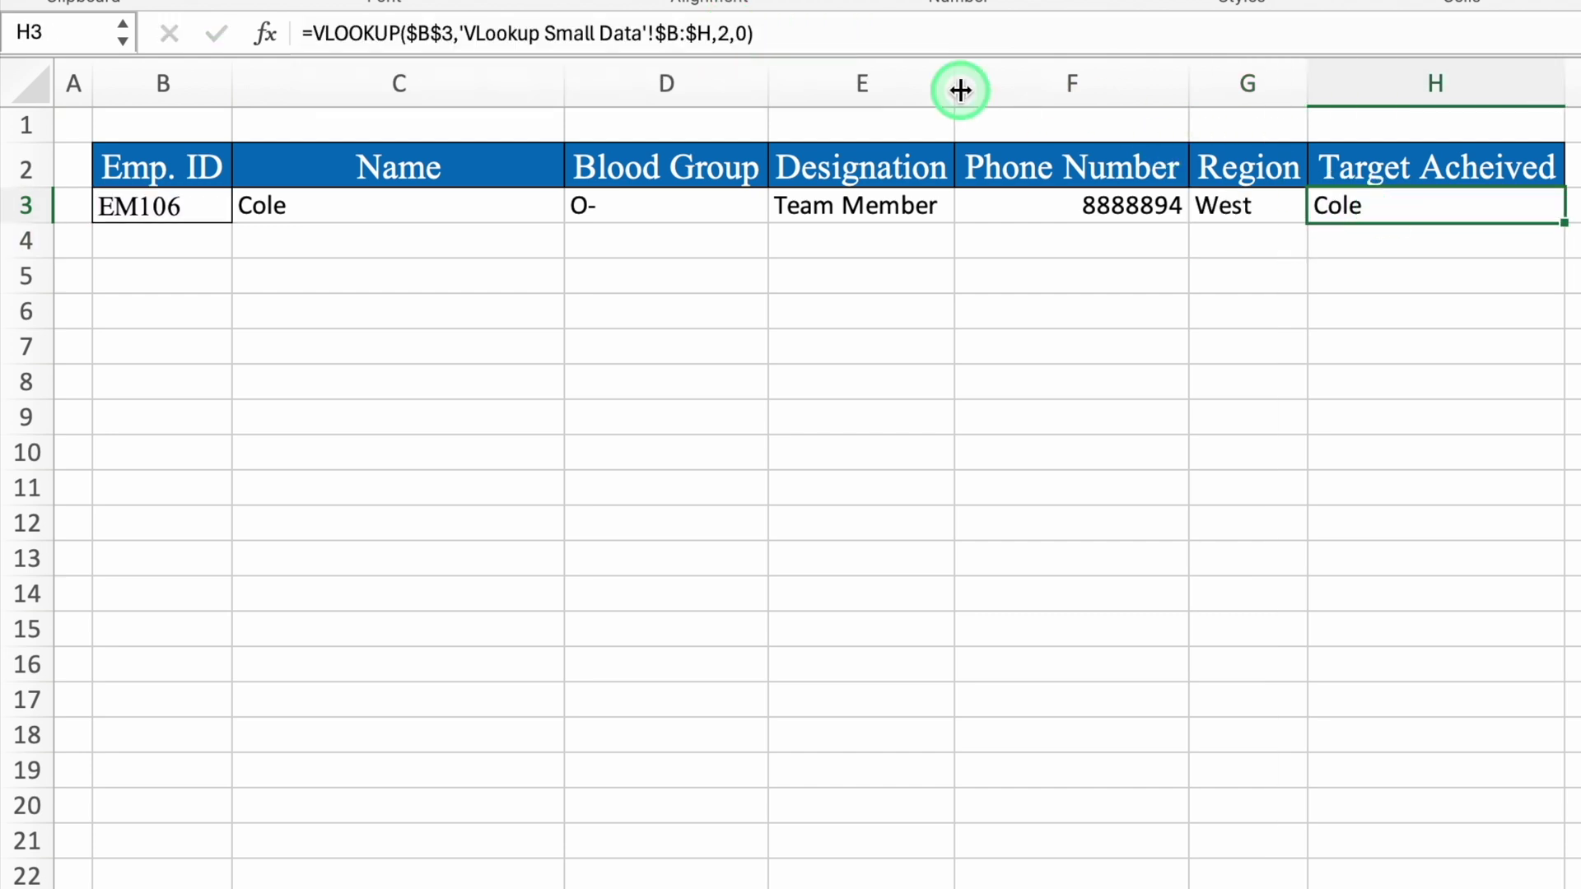
{"action": "left_click", "coordinate": [727, 33]}
{"action": "key", "text": "BackSpace"}
{"action": "type", "text": "7"}
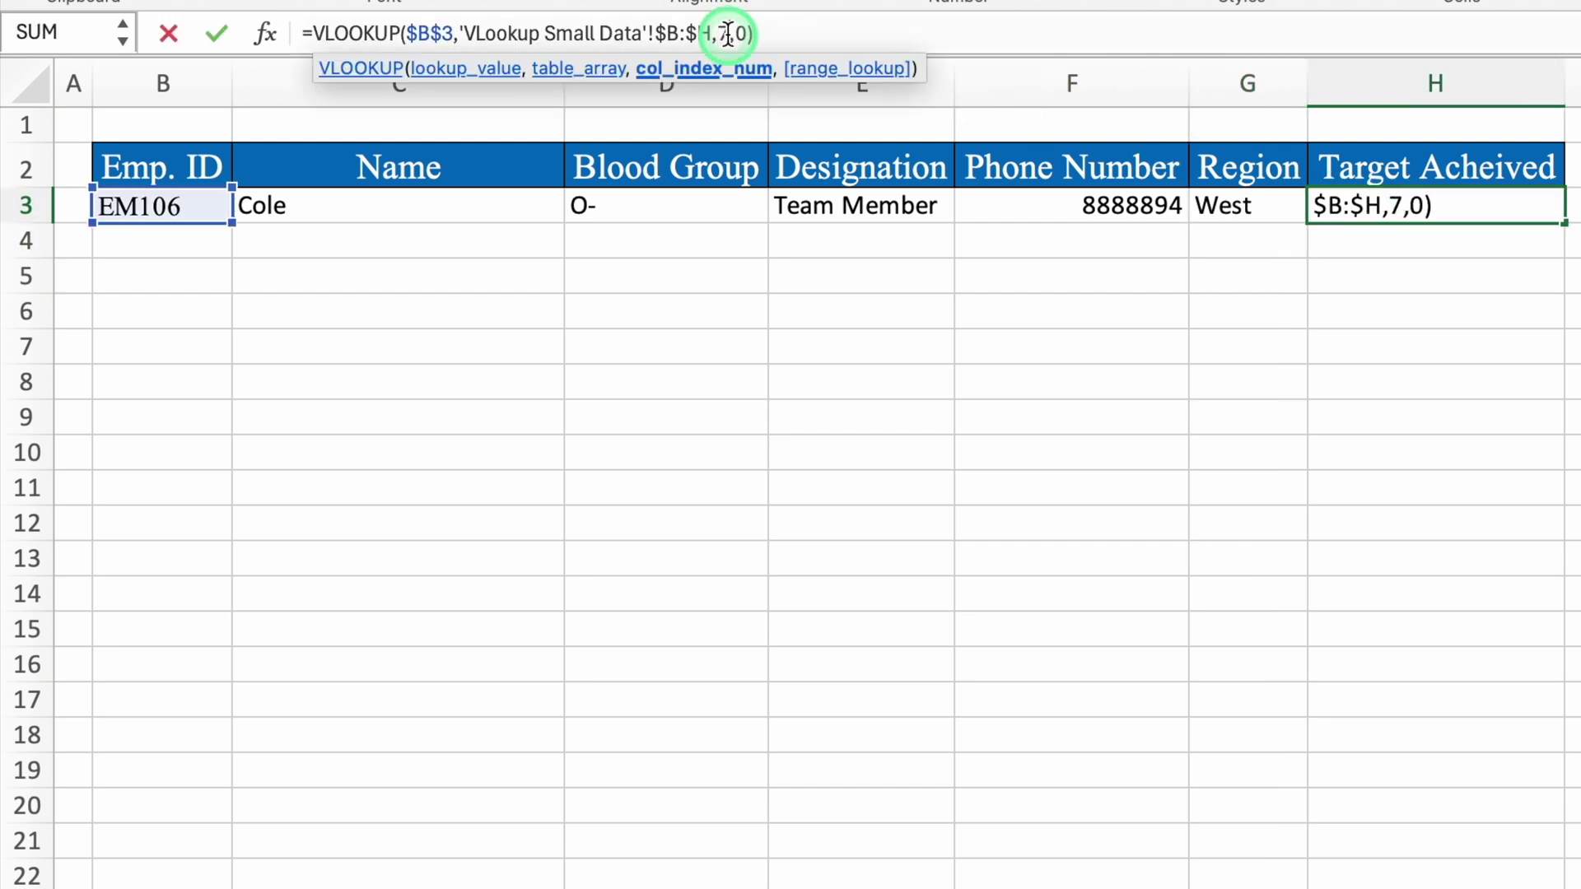
{"action": "key", "text": "Return"}
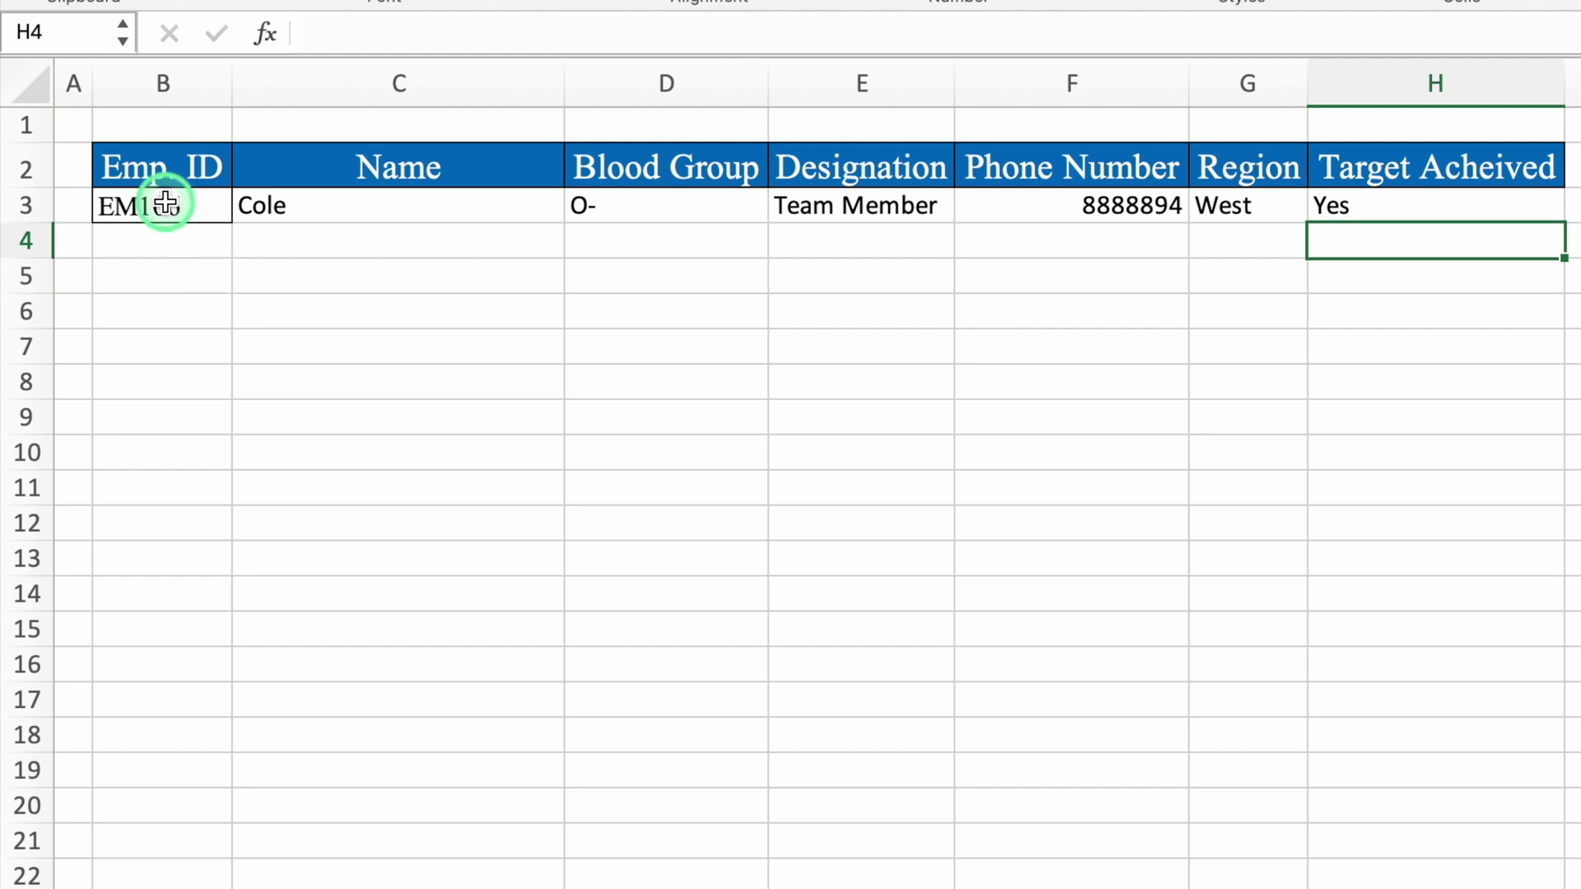
{"action": "left_click", "coordinate": [511, 261]}
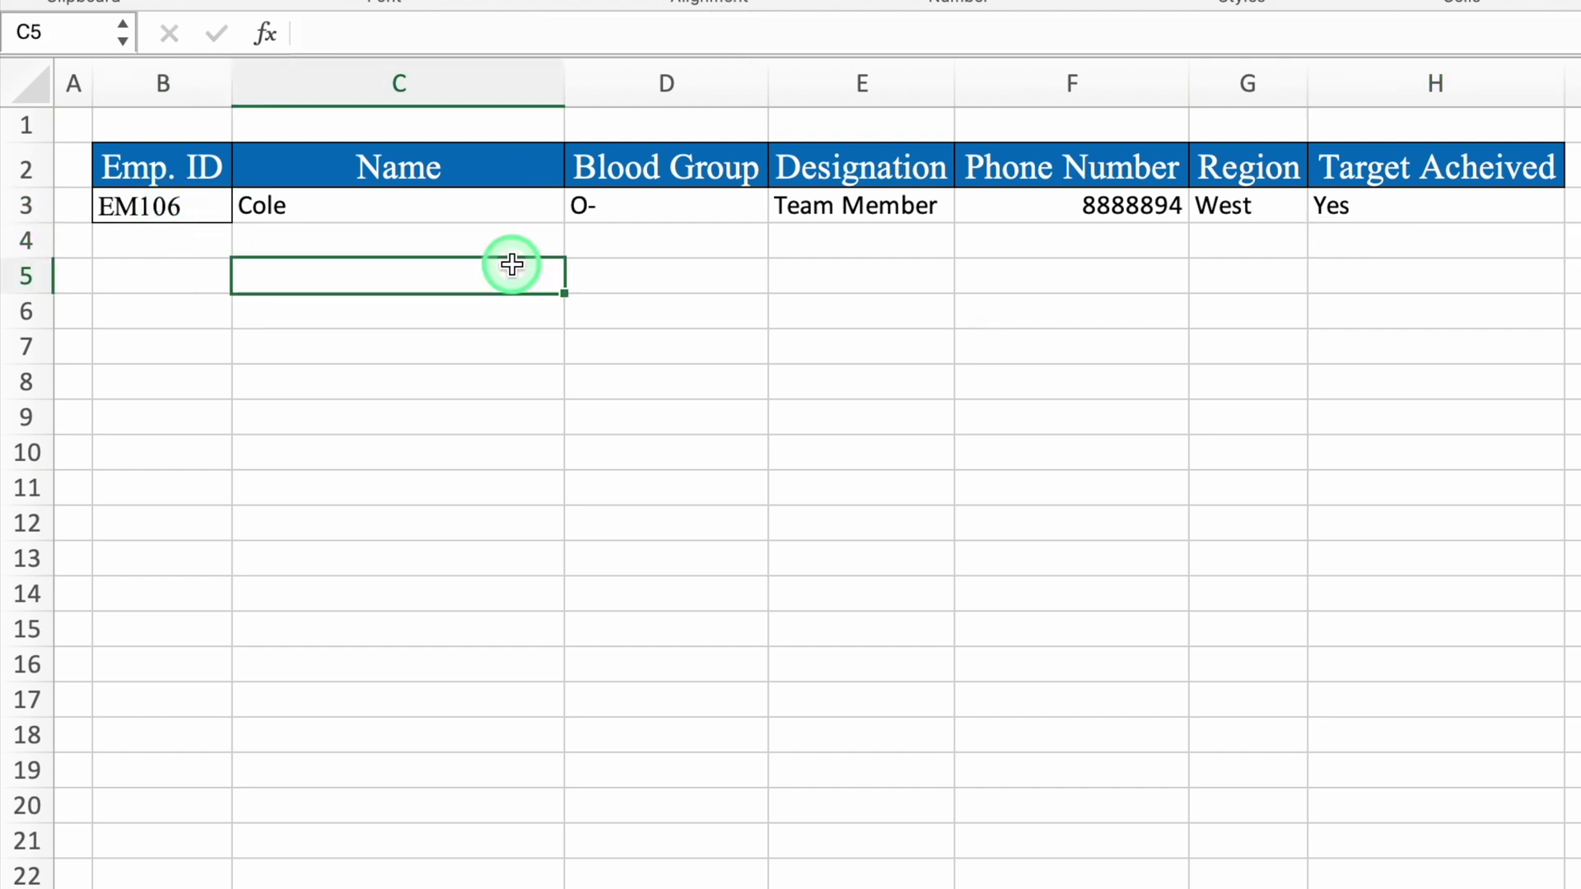
Step: Clear the employee ID in B3 and wrap the VLOOKUP in C3 in IFERROR with "" as the value if error
{"action": "left_click", "coordinate": [182, 204]}
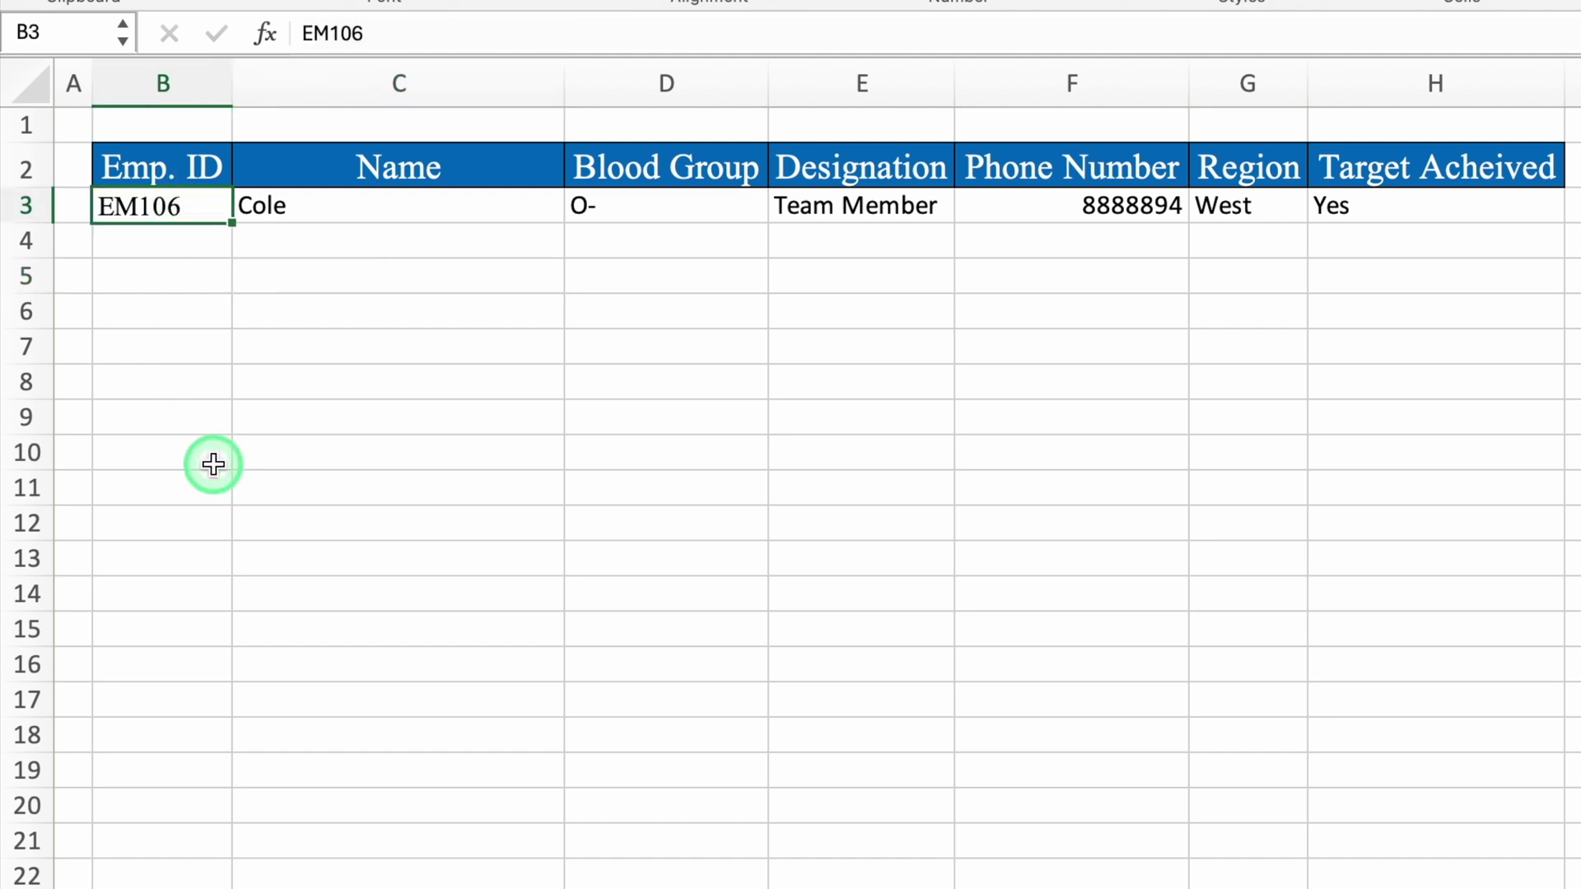
{"action": "key", "text": "Delete"}
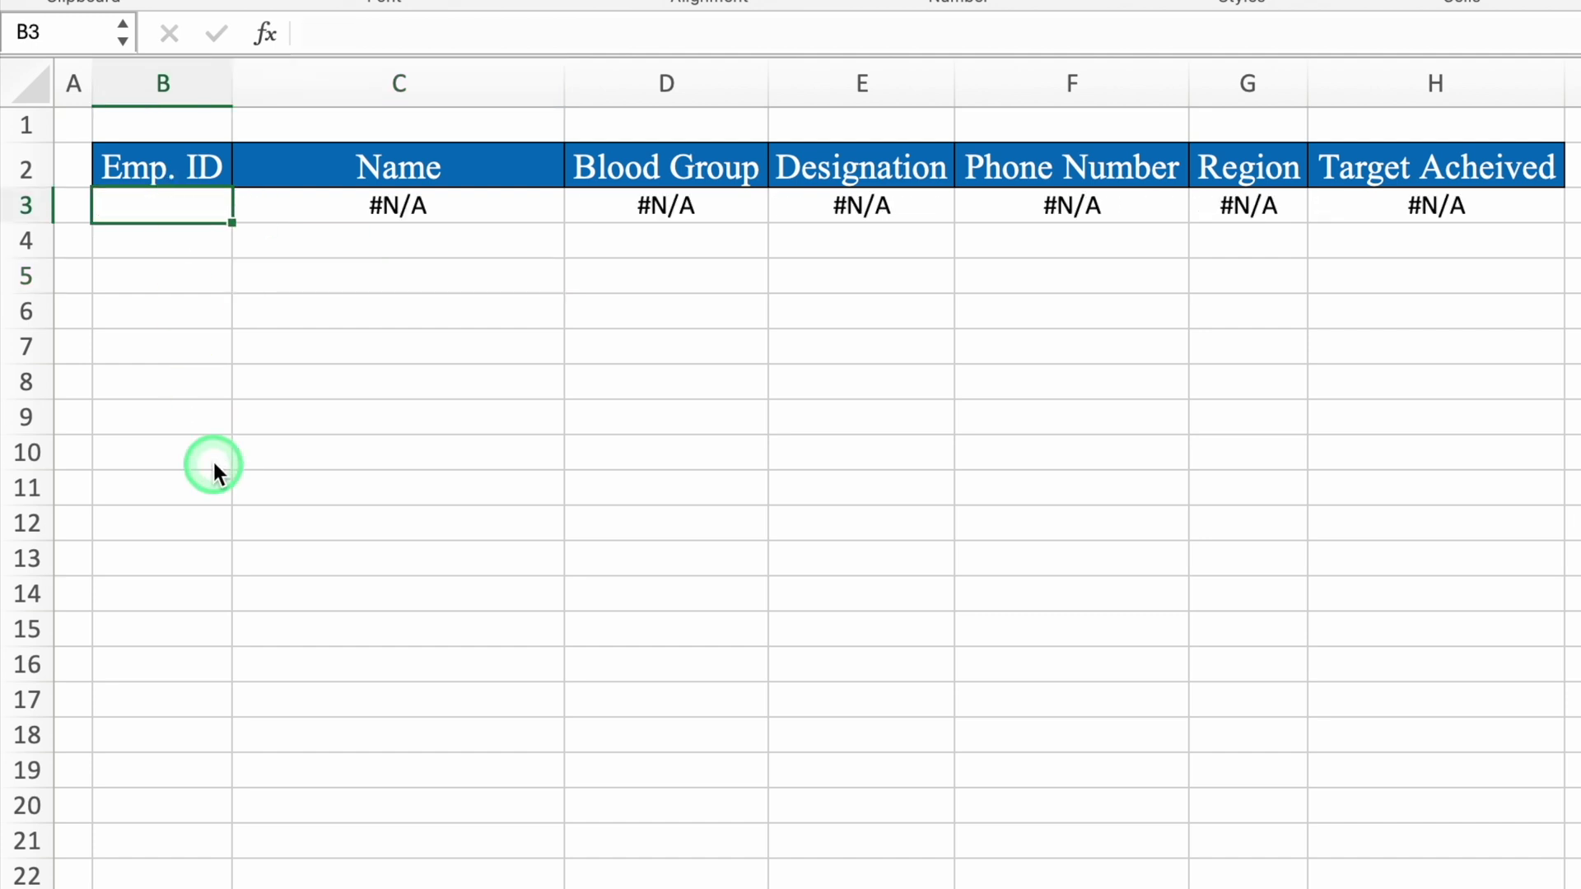
{"action": "left_click", "coordinate": [339, 205]}
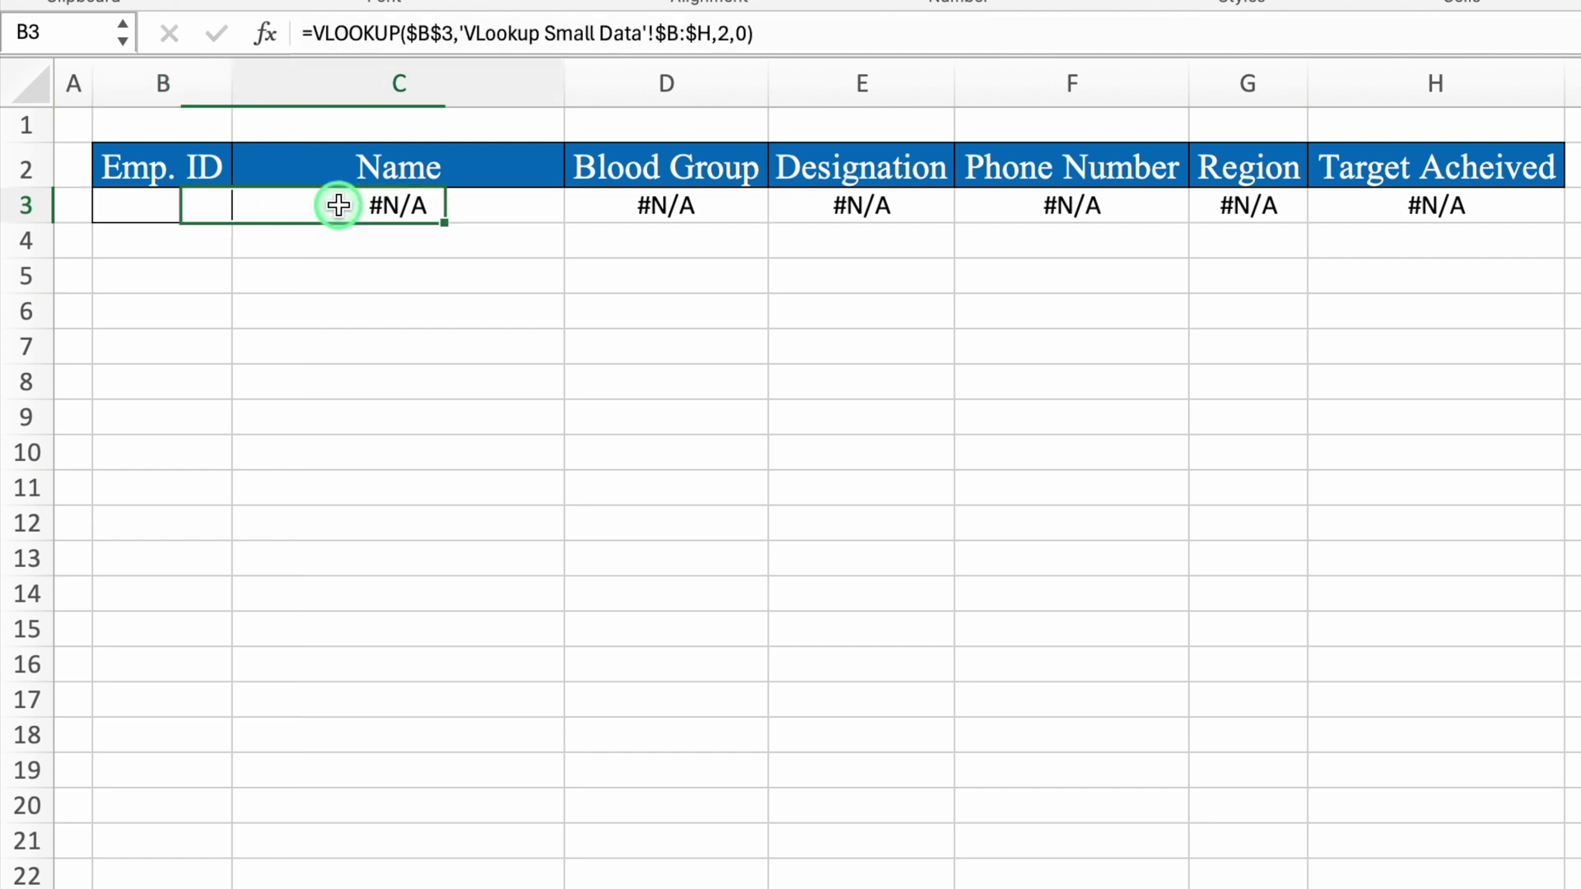
{"action": "left_click", "coordinate": [313, 33]}
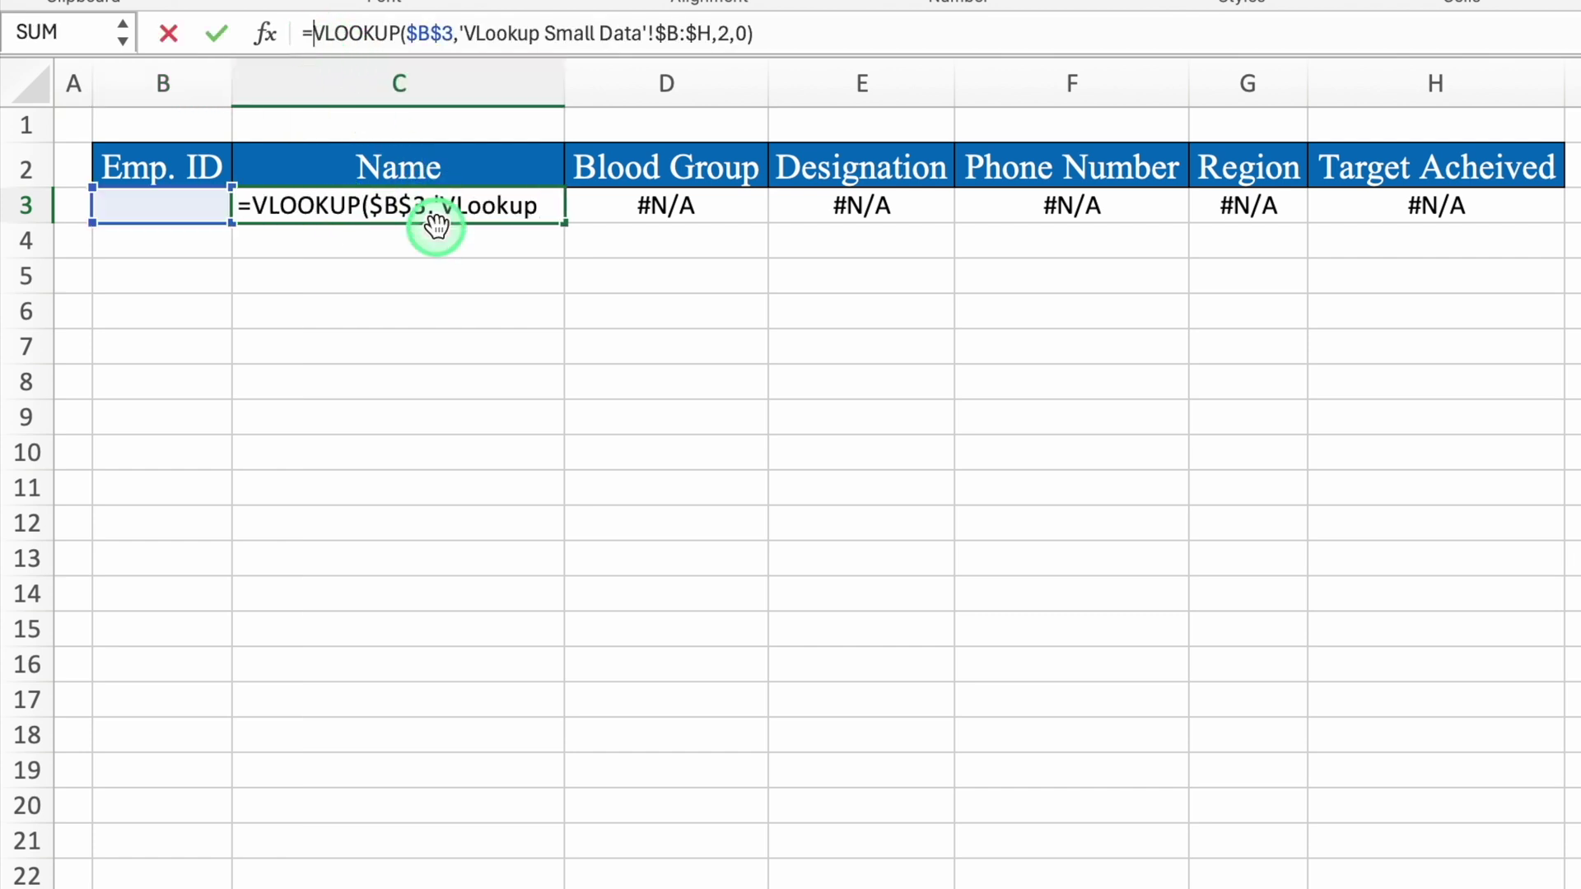
{"action": "type", "text": "iferr"}
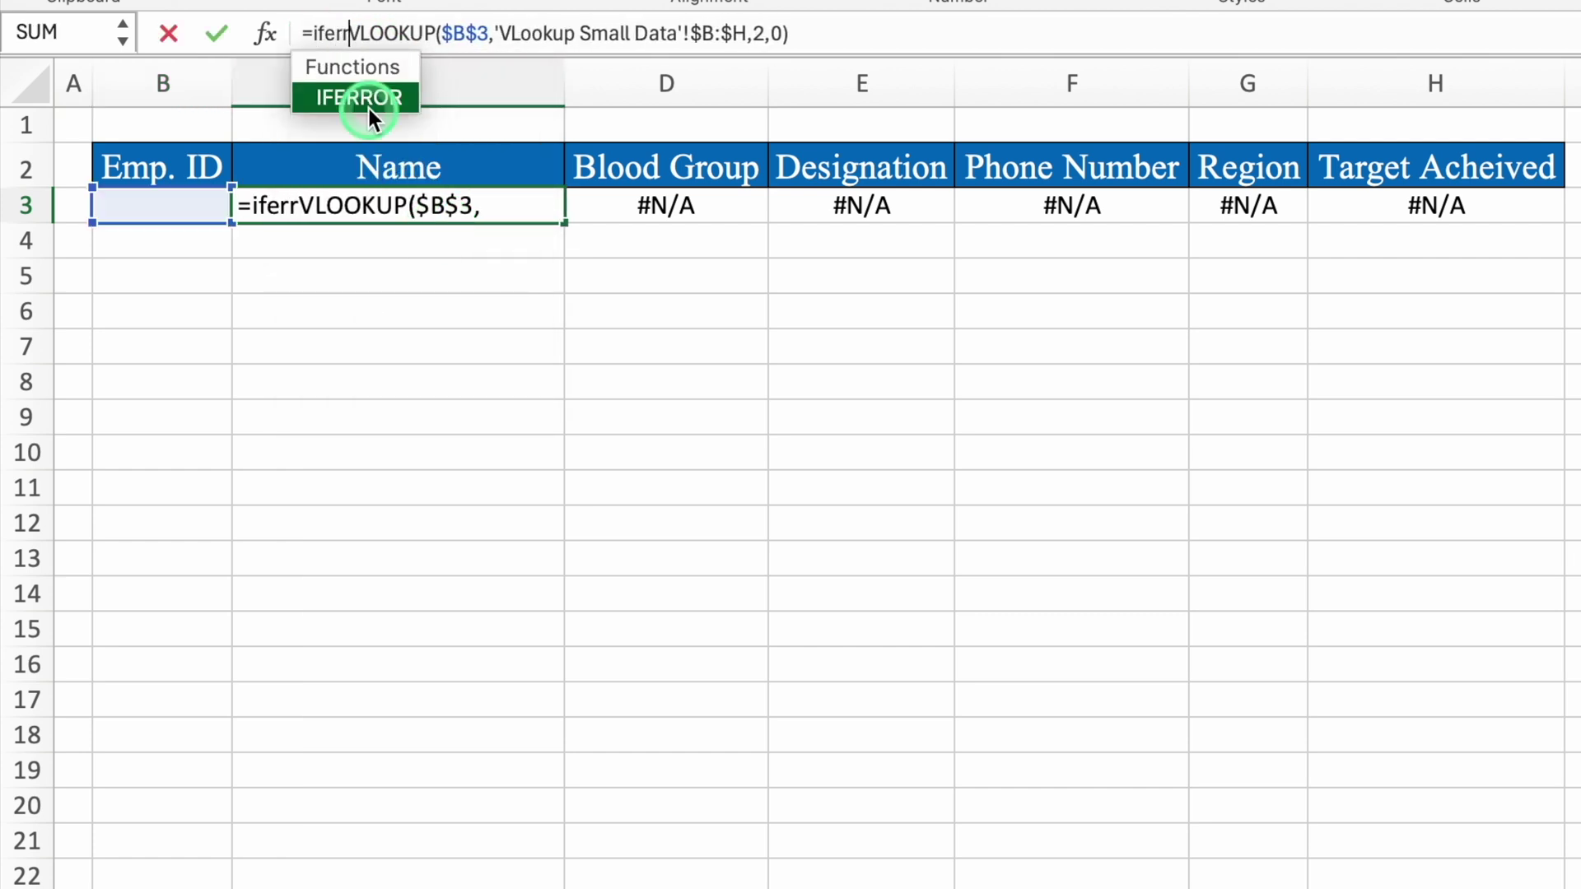
{"action": "key", "text": "Tab"}
{"action": "left_click", "coordinate": [878, 40]}
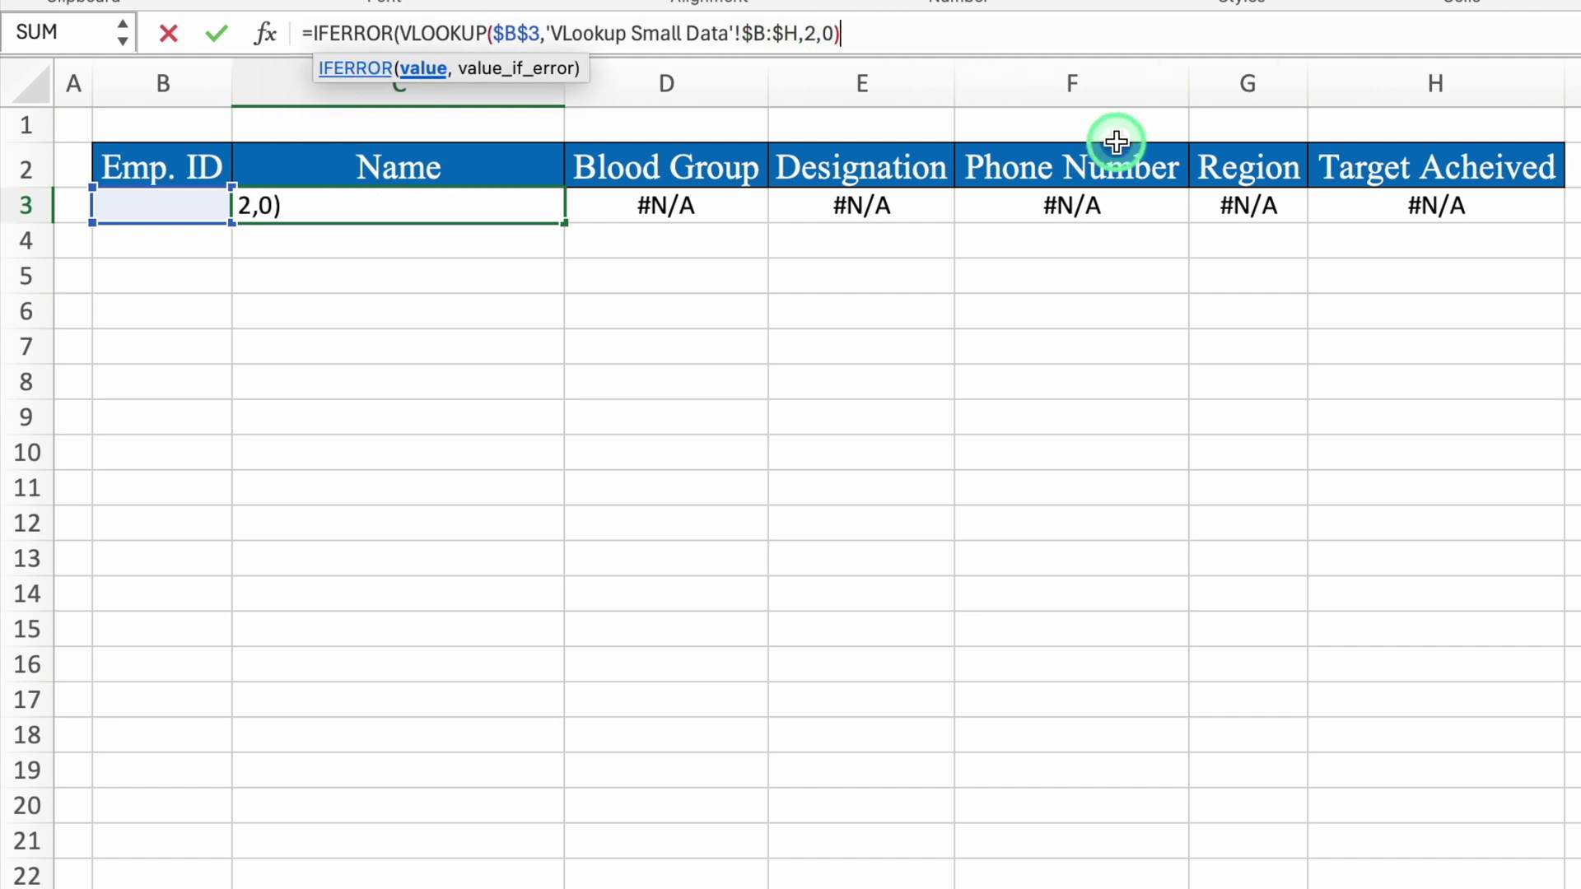
{"action": "type", "text": ",\"\""}
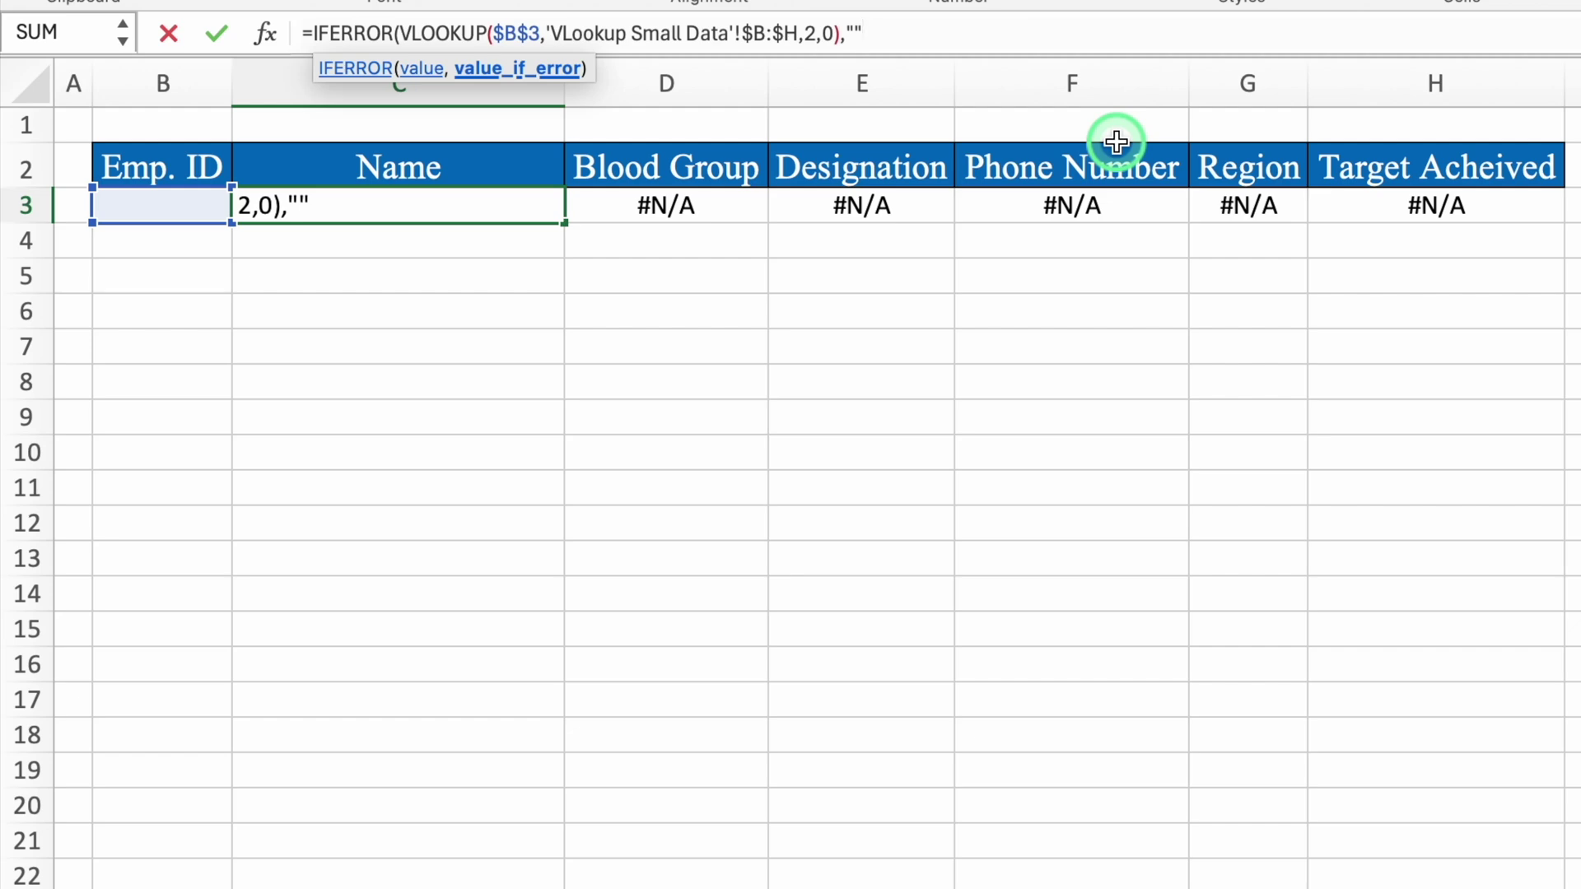
{"action": "type", "text": ")"}
{"action": "key", "text": "Return"}
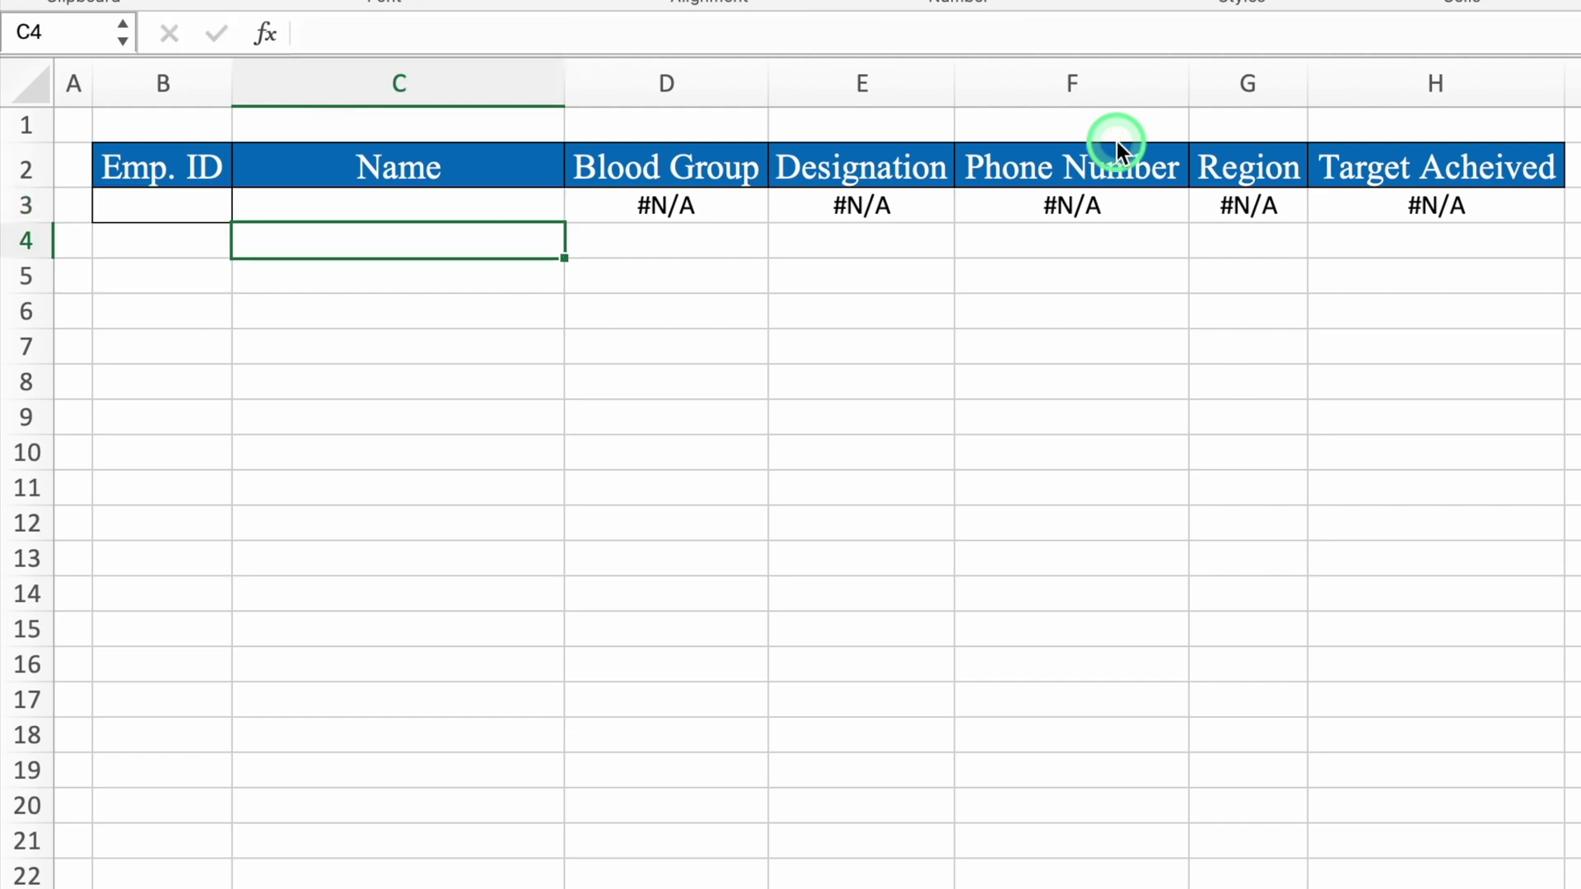
Step: Fill the IFERROR formula from C3 across to H3 and set the Blood Group column index in D3 to 3
{"action": "left_click", "coordinate": [480, 203]}
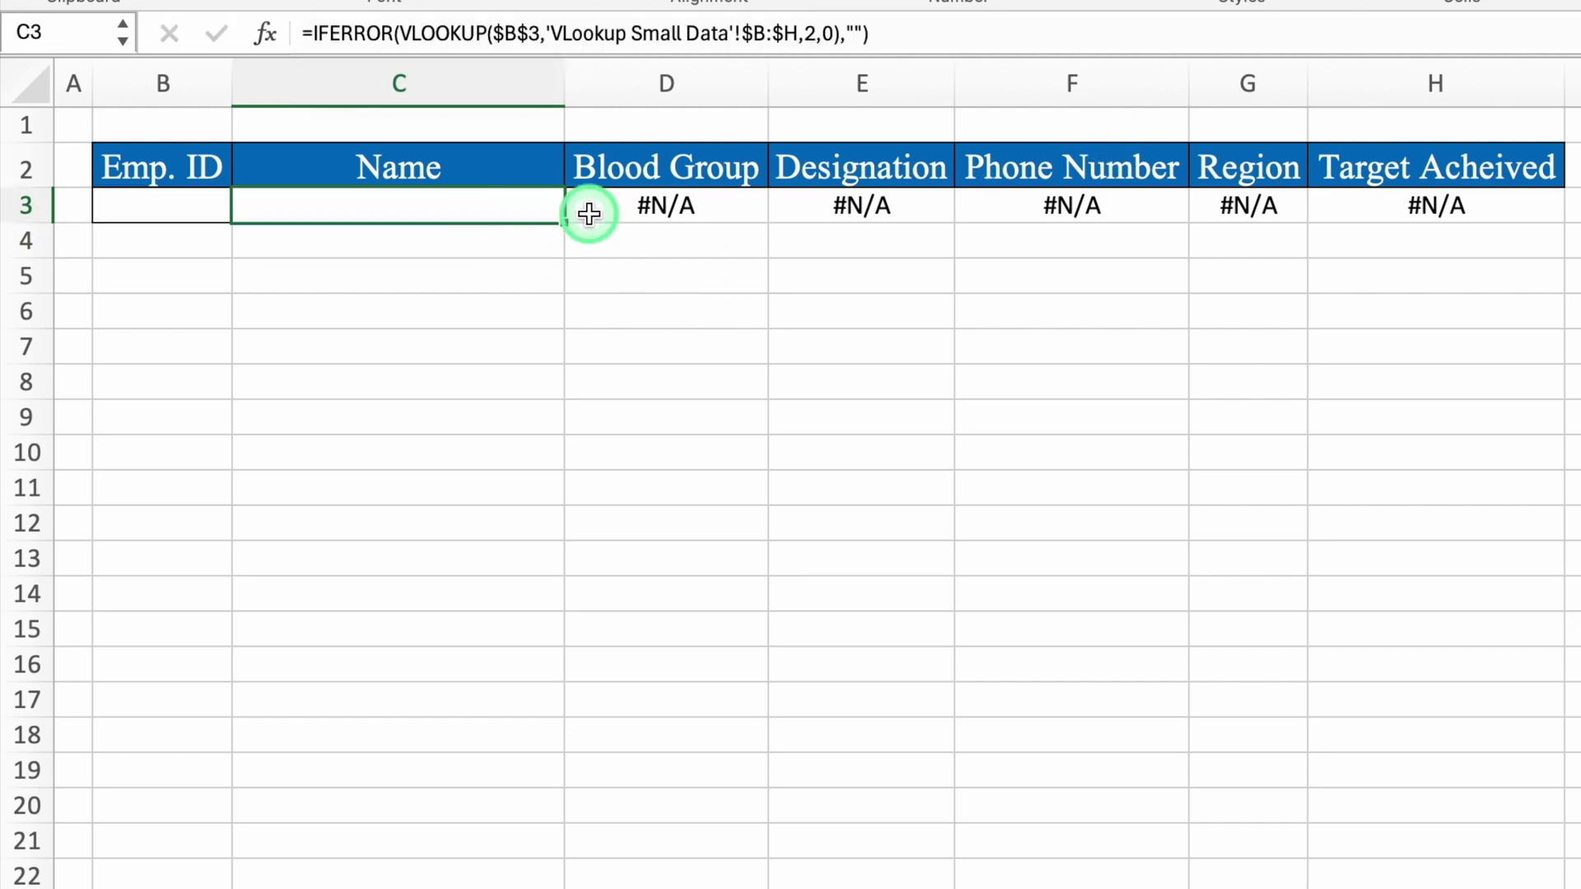
{"action": "left_click_drag", "start_coordinate": [563, 223], "coordinate": [1334, 240]}
{"action": "double_click", "coordinate": [699, 191]}
Step: Set the column index in the IFERROR VLOOKUP formulas to 4 in E3 and 5 in F3
{"action": "left_click", "coordinate": [872, 195]}
{"action": "double_click", "coordinate": [813, 34]}
{"action": "type", "text": "4"}
{"action": "key", "text": "Tab"}
{"action": "double_click", "coordinate": [812, 34]}
{"action": "type", "text": "5"}
{"action": "key", "text": "Tab"}
Step: Set the column index in the IFERROR VLOOKUP formulas to 6 in G3 and 7 in H3
{"action": "double_click", "coordinate": [823, 34]}
{"action": "type", "text": "6"}
{"action": "key", "text": "Return"}
{"action": "left_click", "coordinate": [1435, 205]}
{"action": "double_click", "coordinate": [811, 34]}
{"action": "type", "text": "7"}
{"action": "key", "text": "Return"}
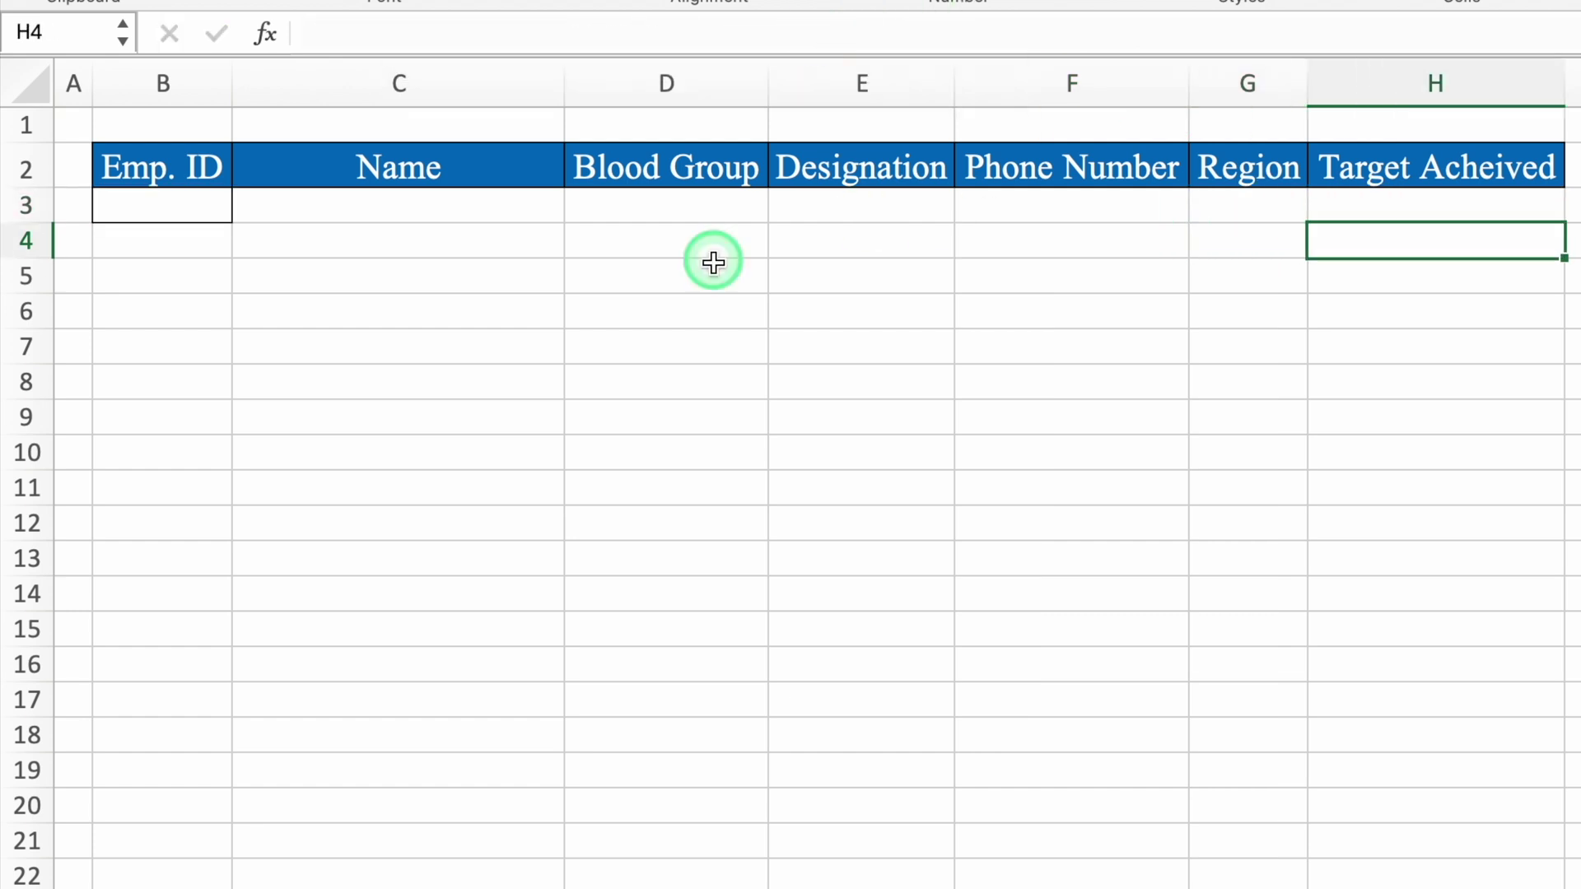
Step: Enter another employee's ID in the Emp. ID cell B3 to test the lookup row
{"action": "left_click", "coordinate": [162, 205]}
{"action": "type", "text": "EM110"}
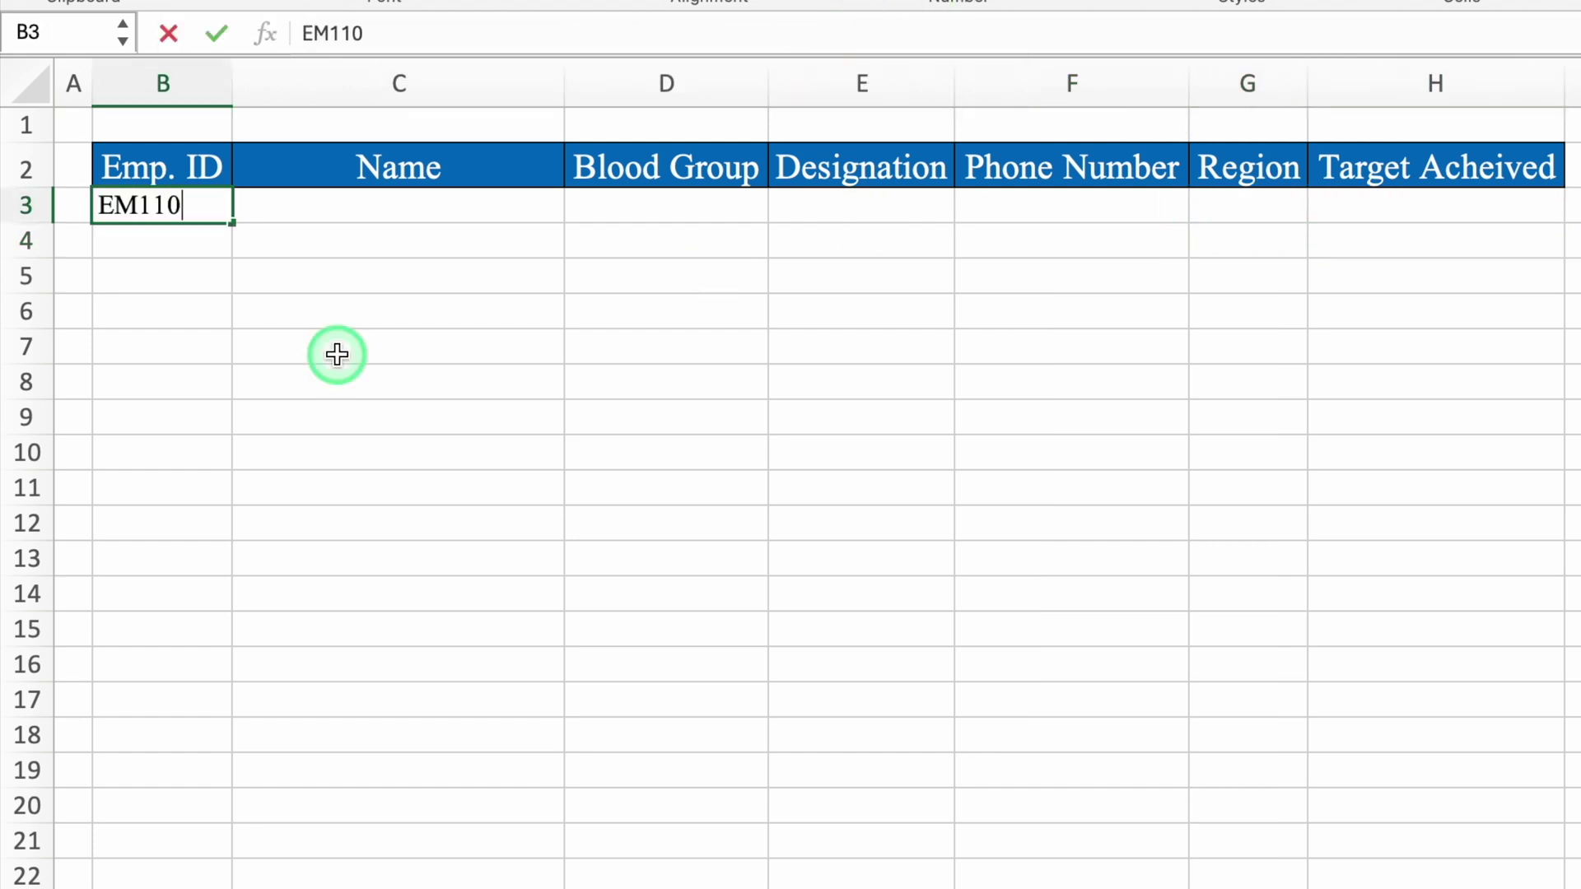
{"action": "key", "text": "Return"}
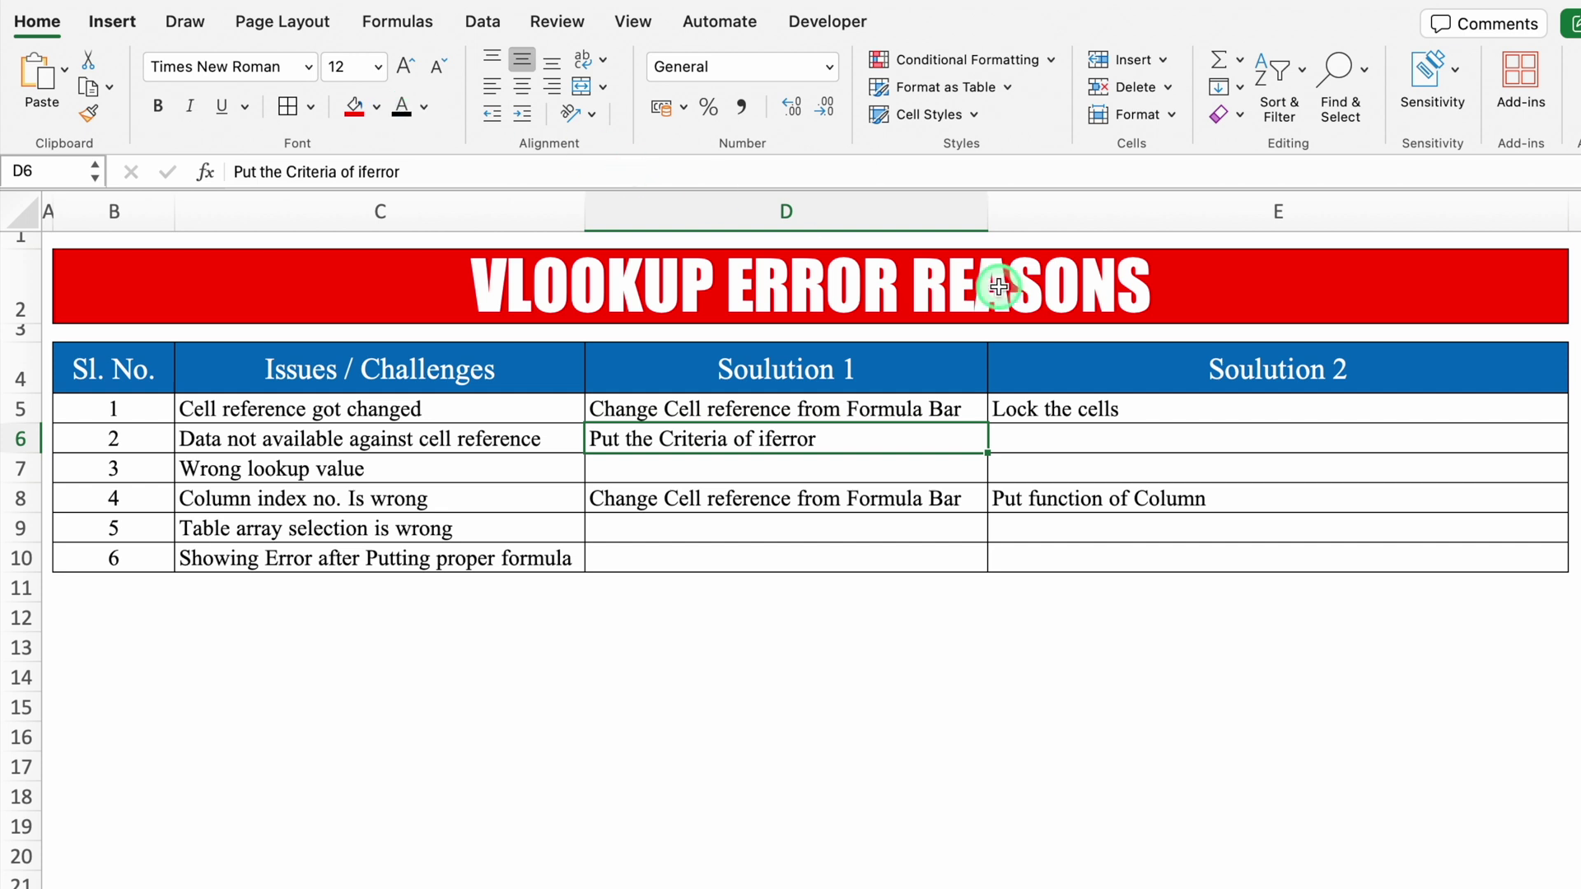
Step: Examine the IFERROR VLOOKUP formulas in row 3 of the lookup sheet, cell by cell from C3 to H3
{"action": "left_click", "coordinate": [1163, 438]}
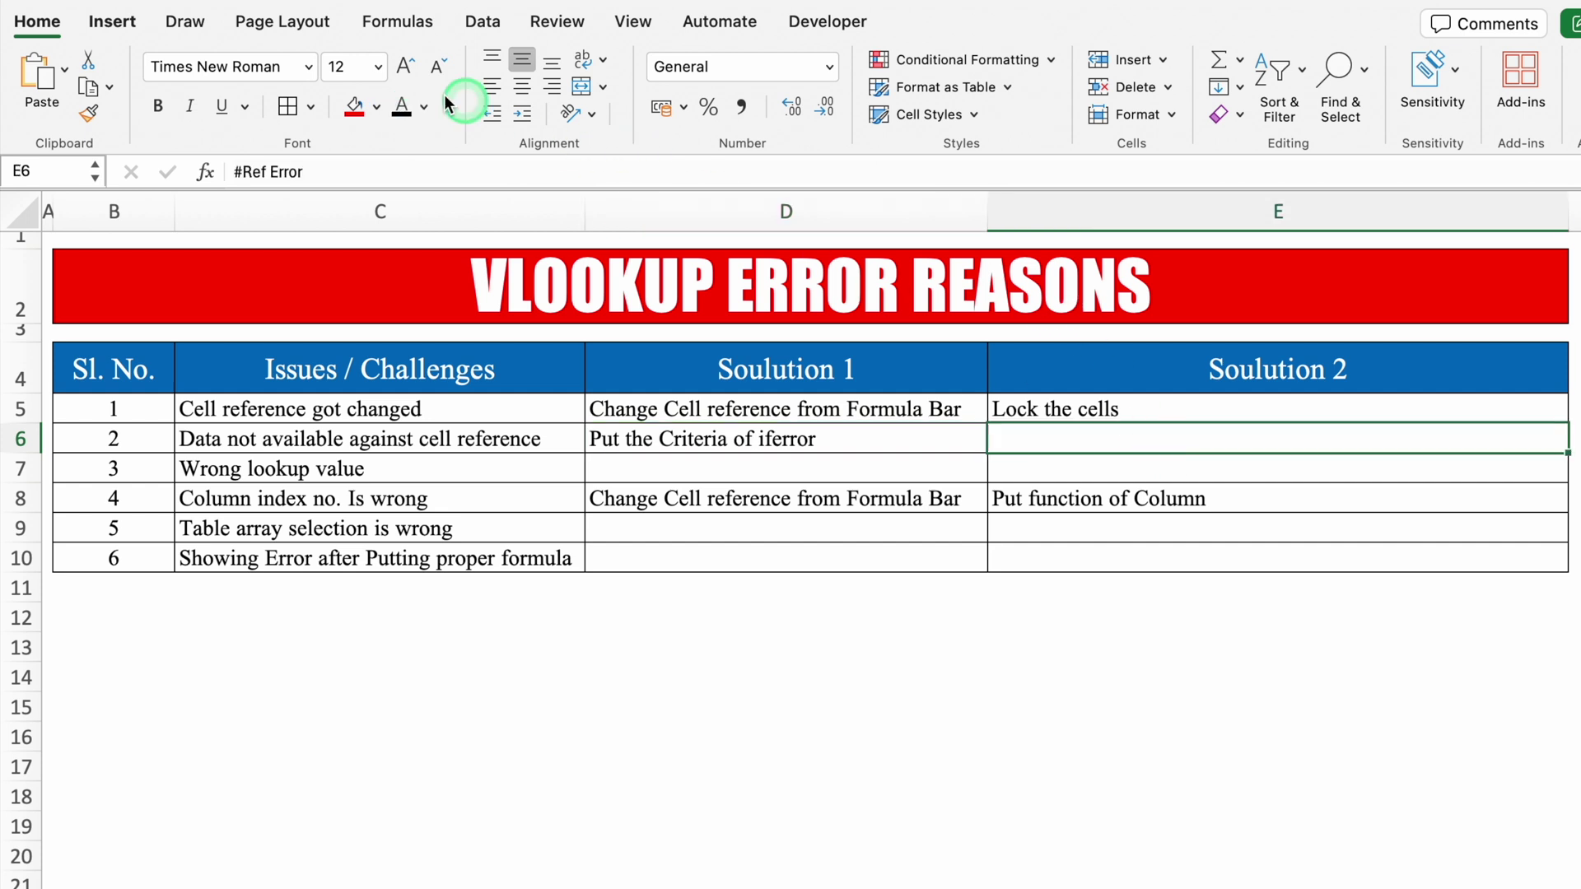
{"action": "key", "text": "Left"}
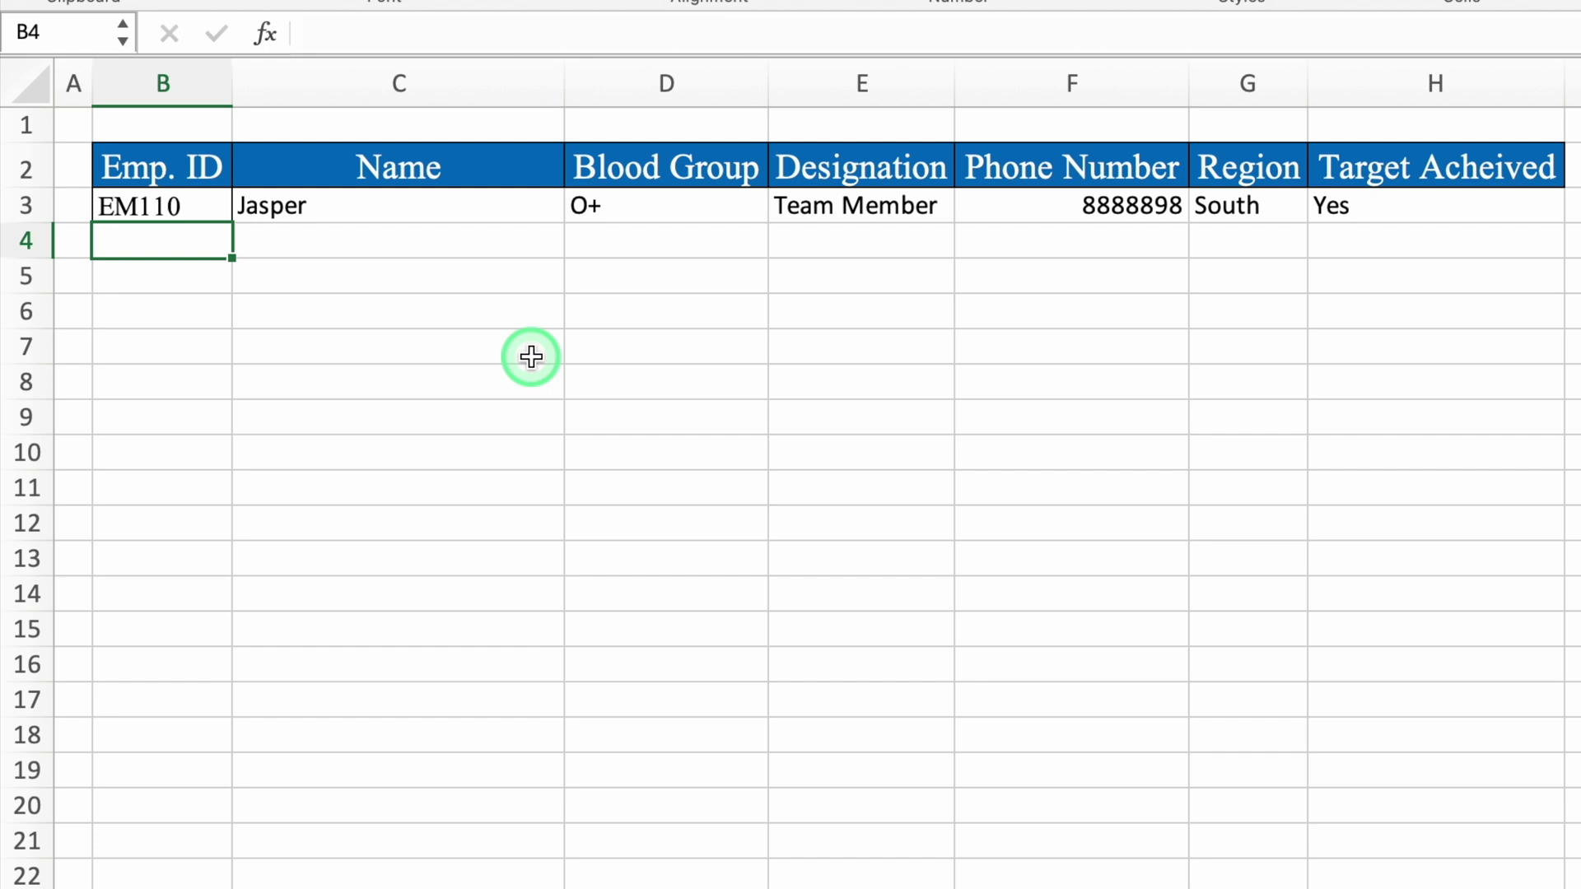
{"action": "left_click", "coordinate": [432, 207]}
{"action": "key", "text": "Right"}
{"action": "key", "text": "Right"}
{"action": "key", "text": "Right"}
{"action": "key", "text": "Right"}
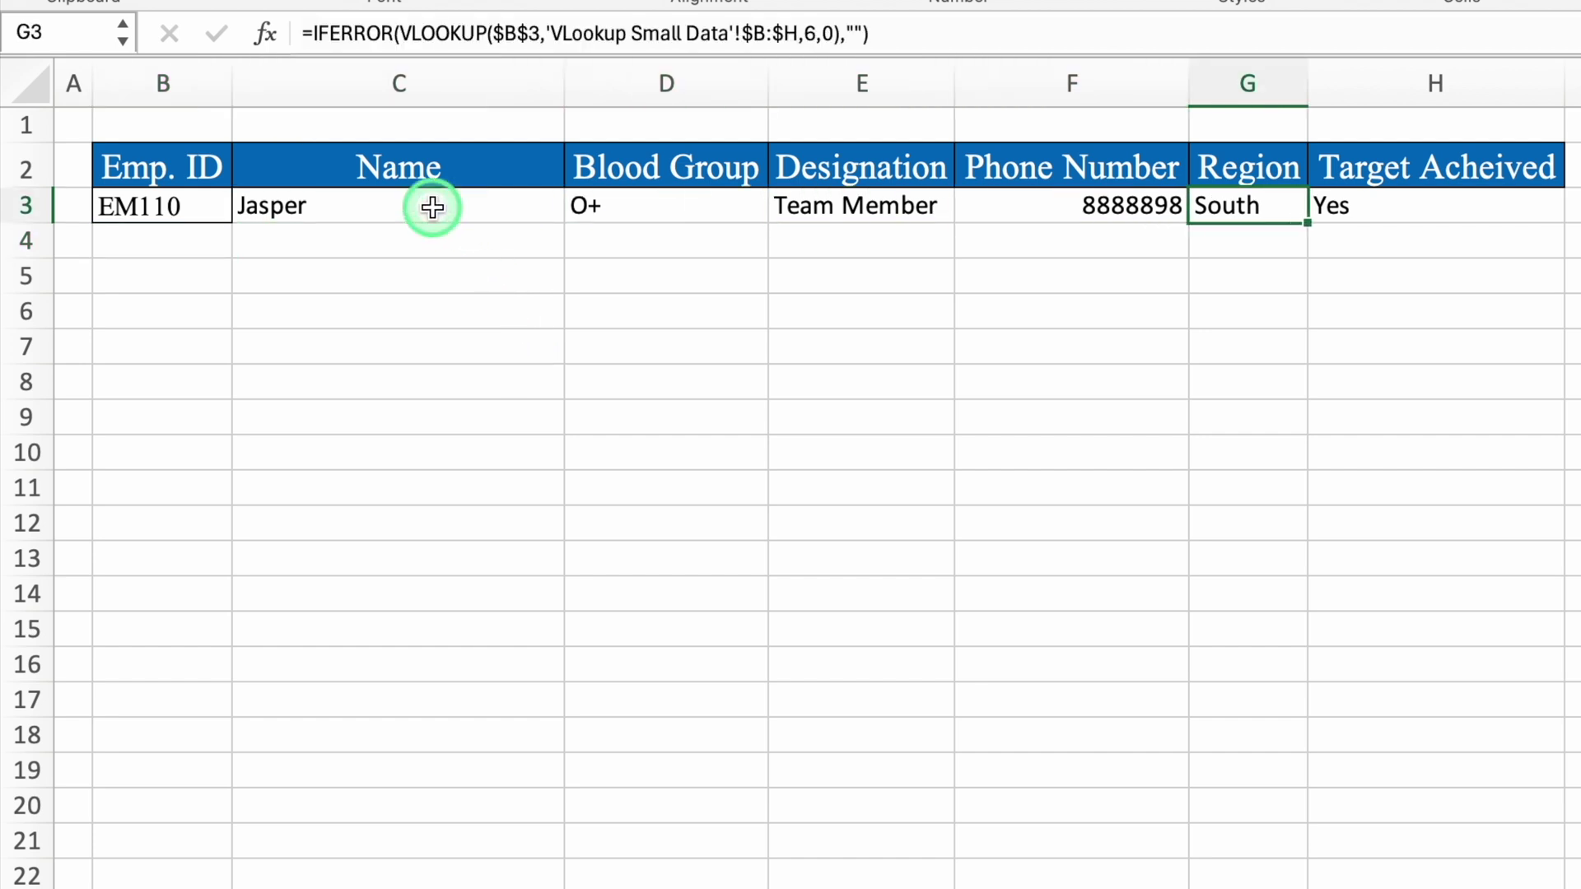
{"action": "key", "text": "Right"}
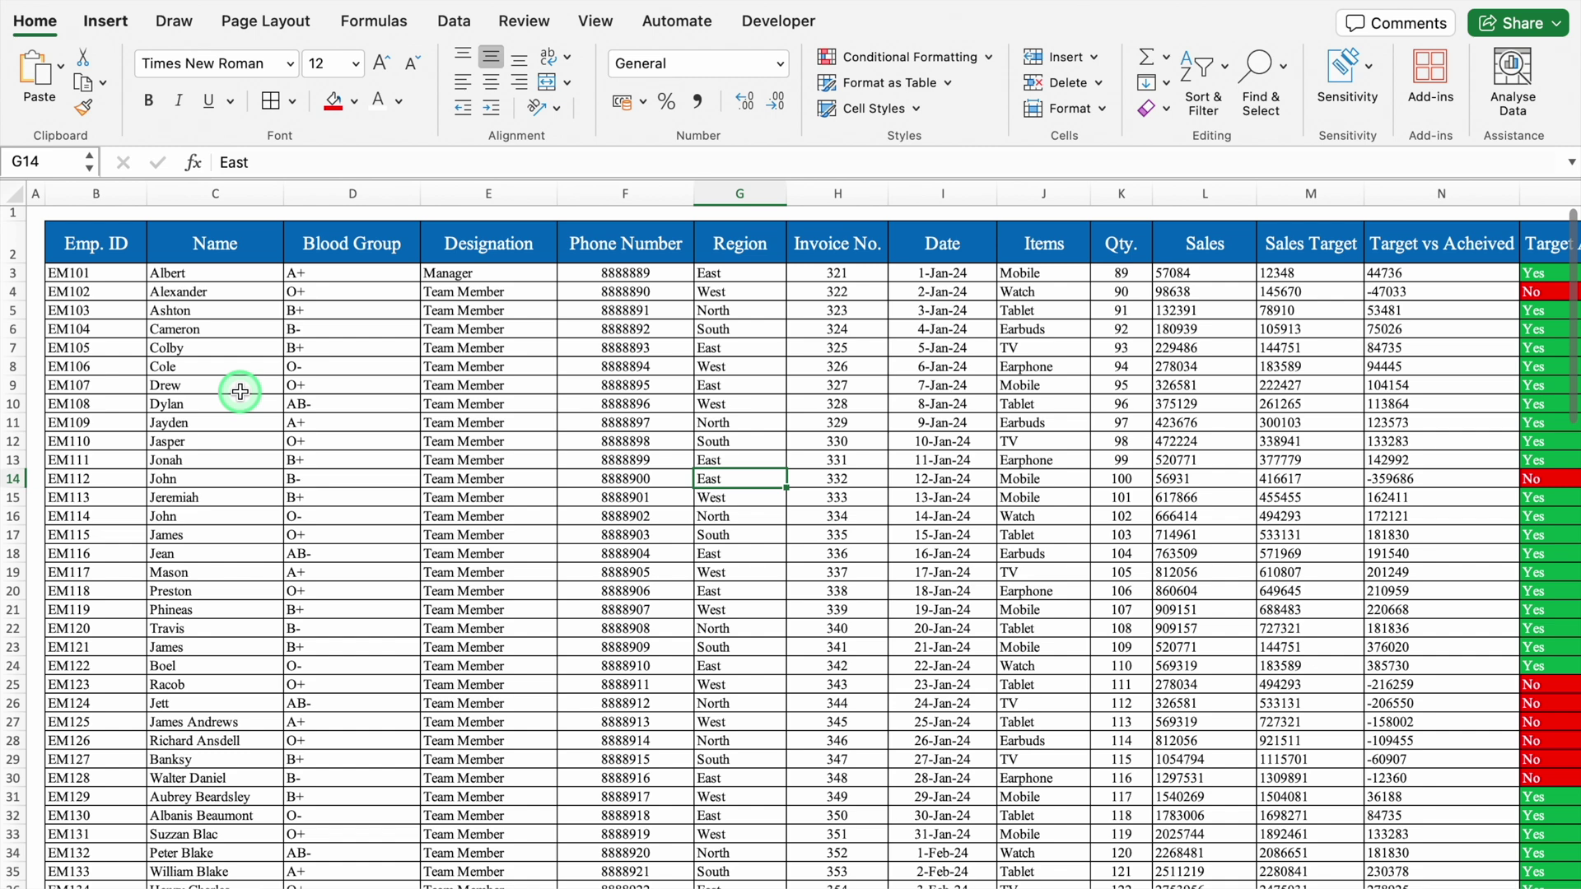
{"action": "mouse_move", "coordinate": [206, 879]}
{"action": "left_mouse_down"}
{"action": "mouse_move", "coordinate": [527, 880]}
{"action": "mouse_move", "coordinate": [190, 880]}
{"action": "left_mouse_up"}
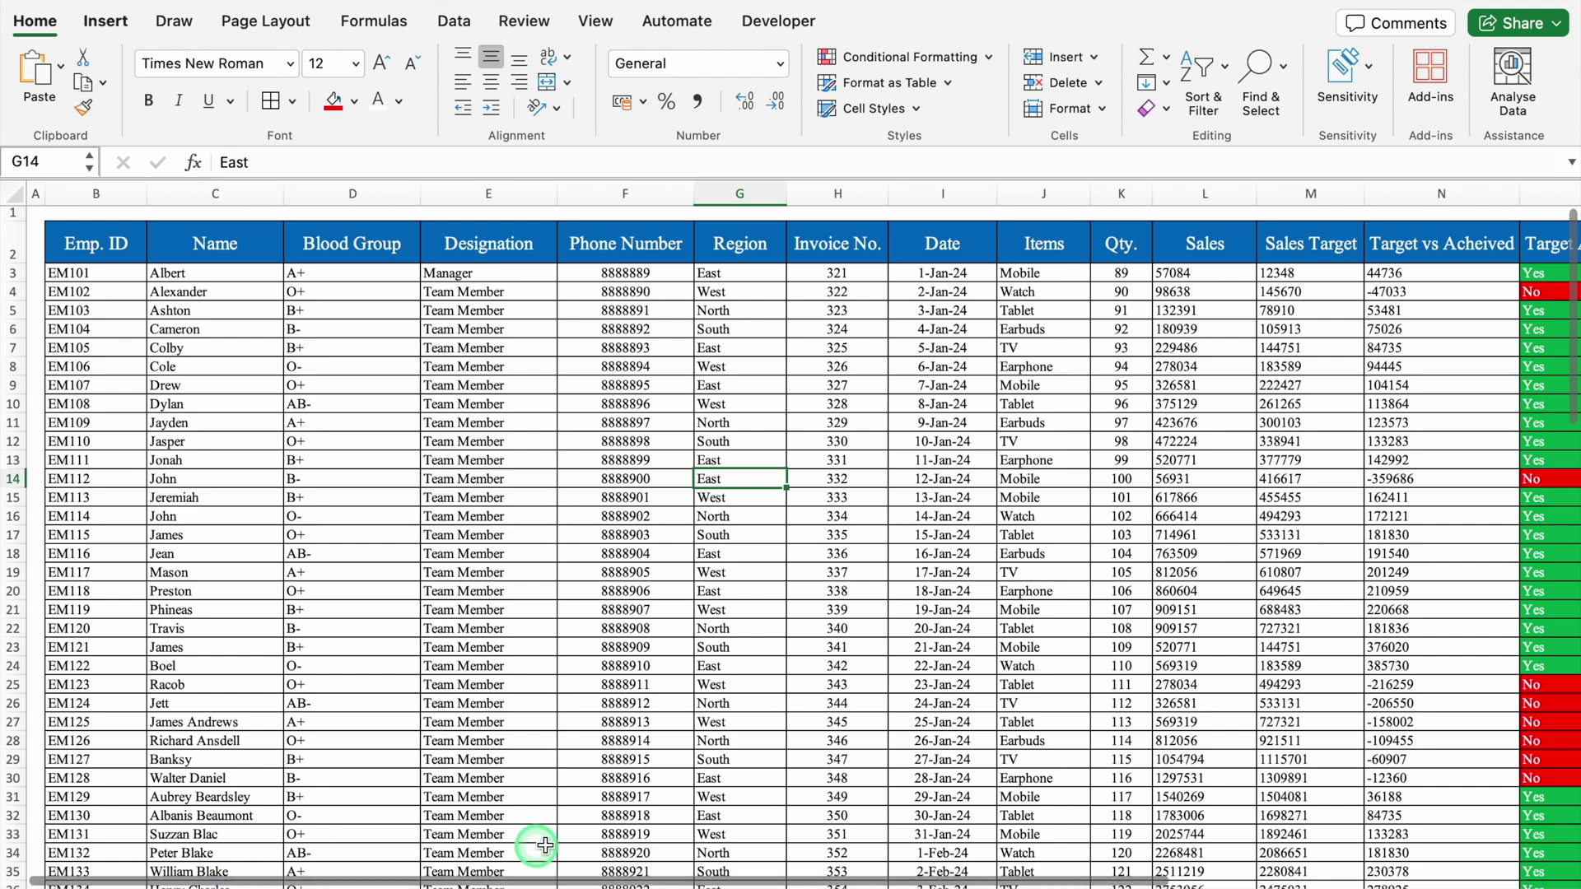
Step: Copy the header row B2:Q2 from the employee data sheet and paste it into the blank sheet starting at B2
{"action": "left_click", "coordinate": [216, 885]}
{"action": "left_click", "coordinate": [216, 885]}
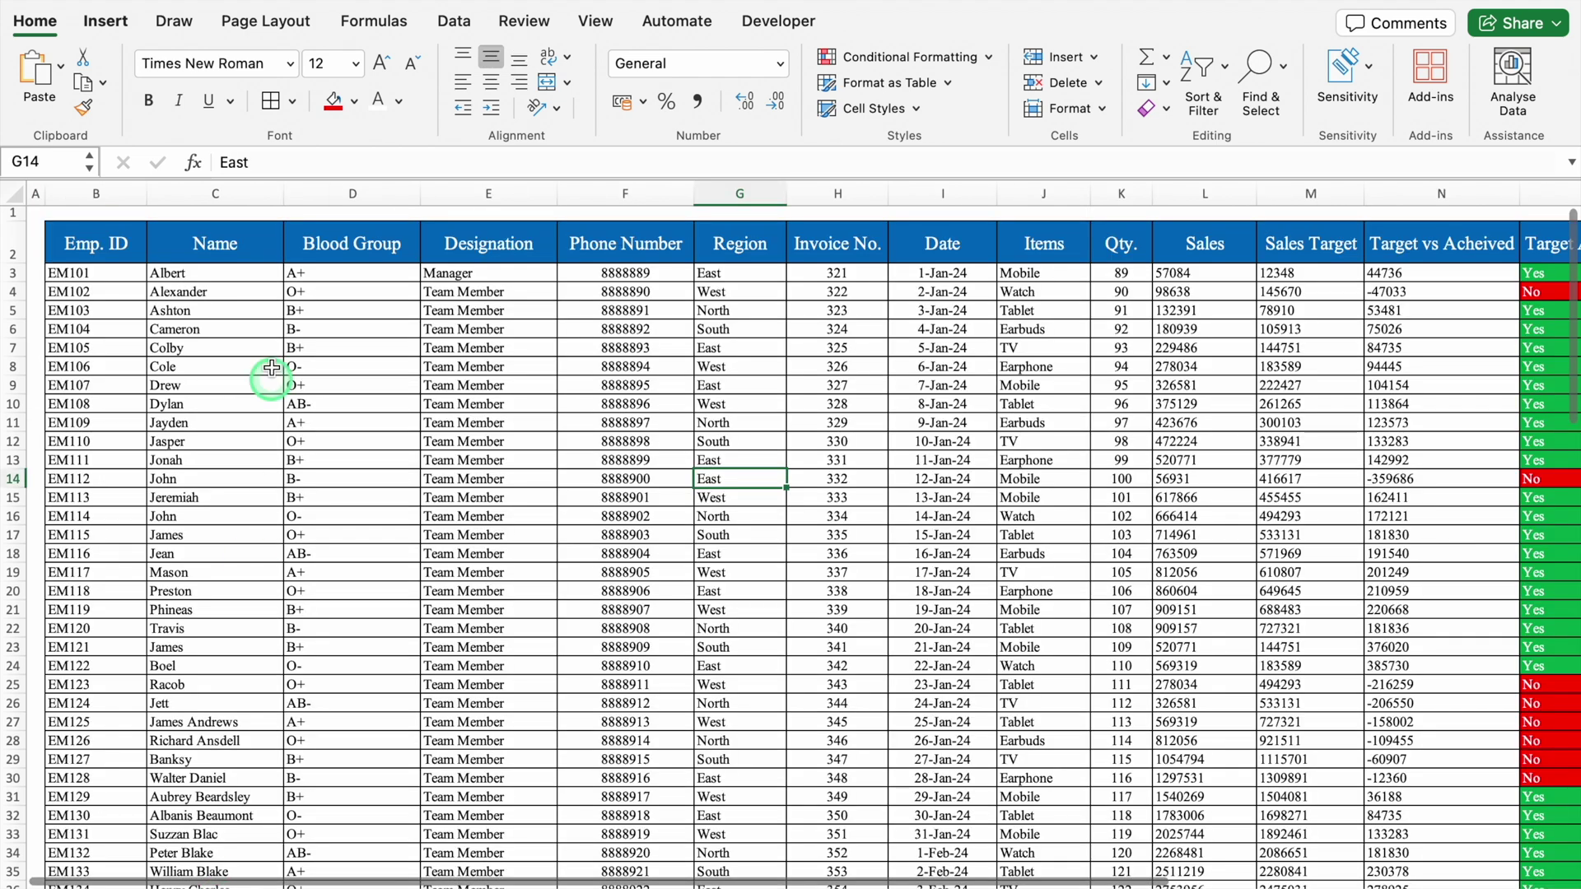
{"action": "left_click", "coordinate": [112, 247]}
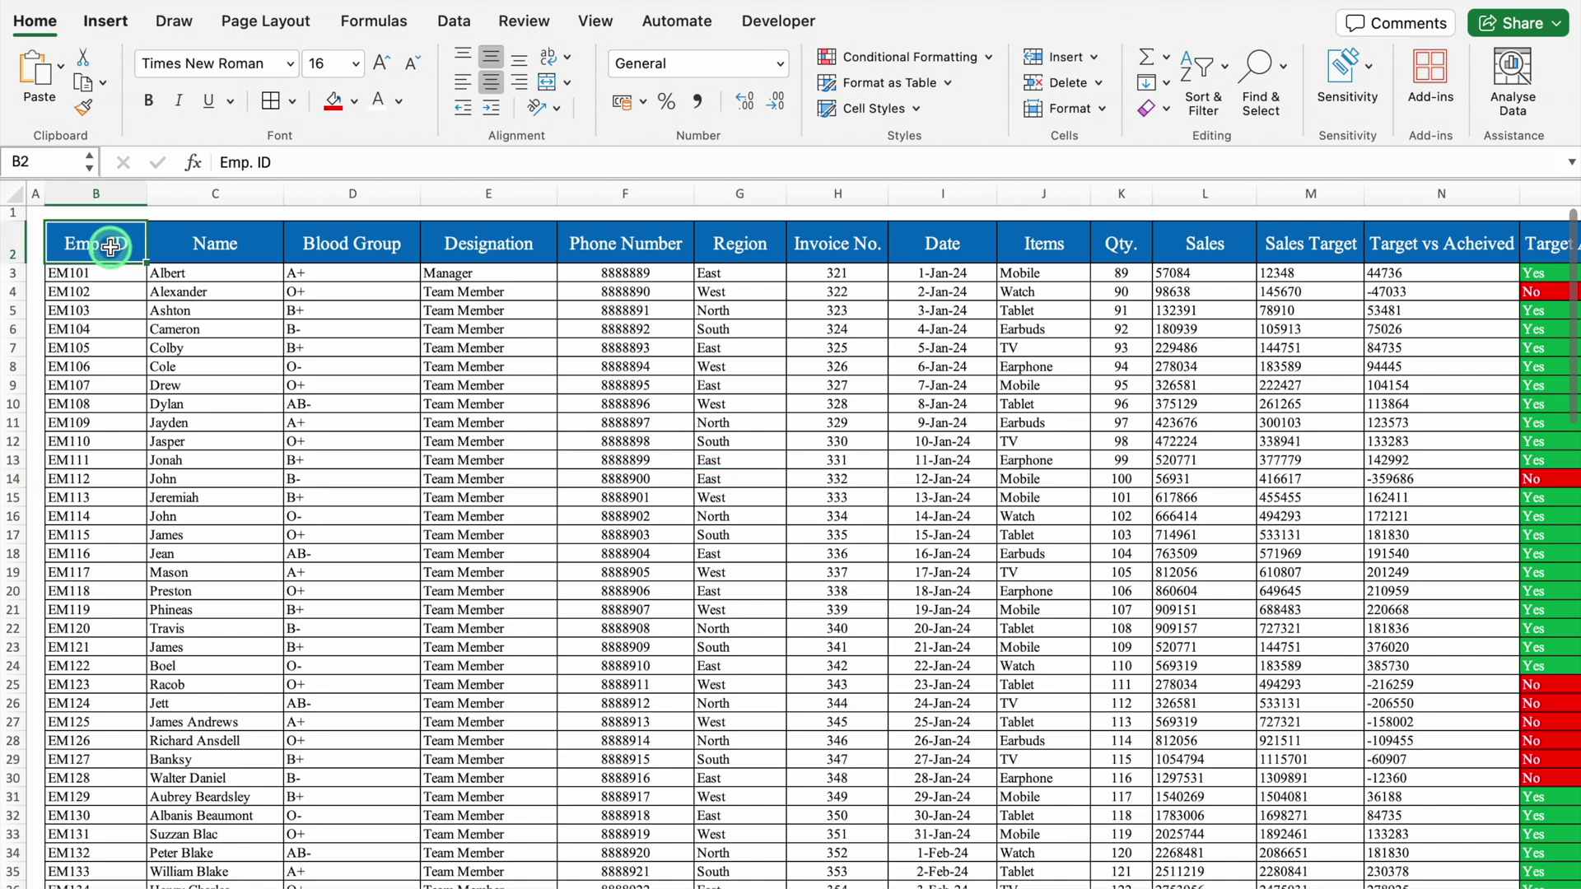
{"action": "scroll", "coordinate": [112, 247], "scroll_direction": "right", "scroll_amount": 5}
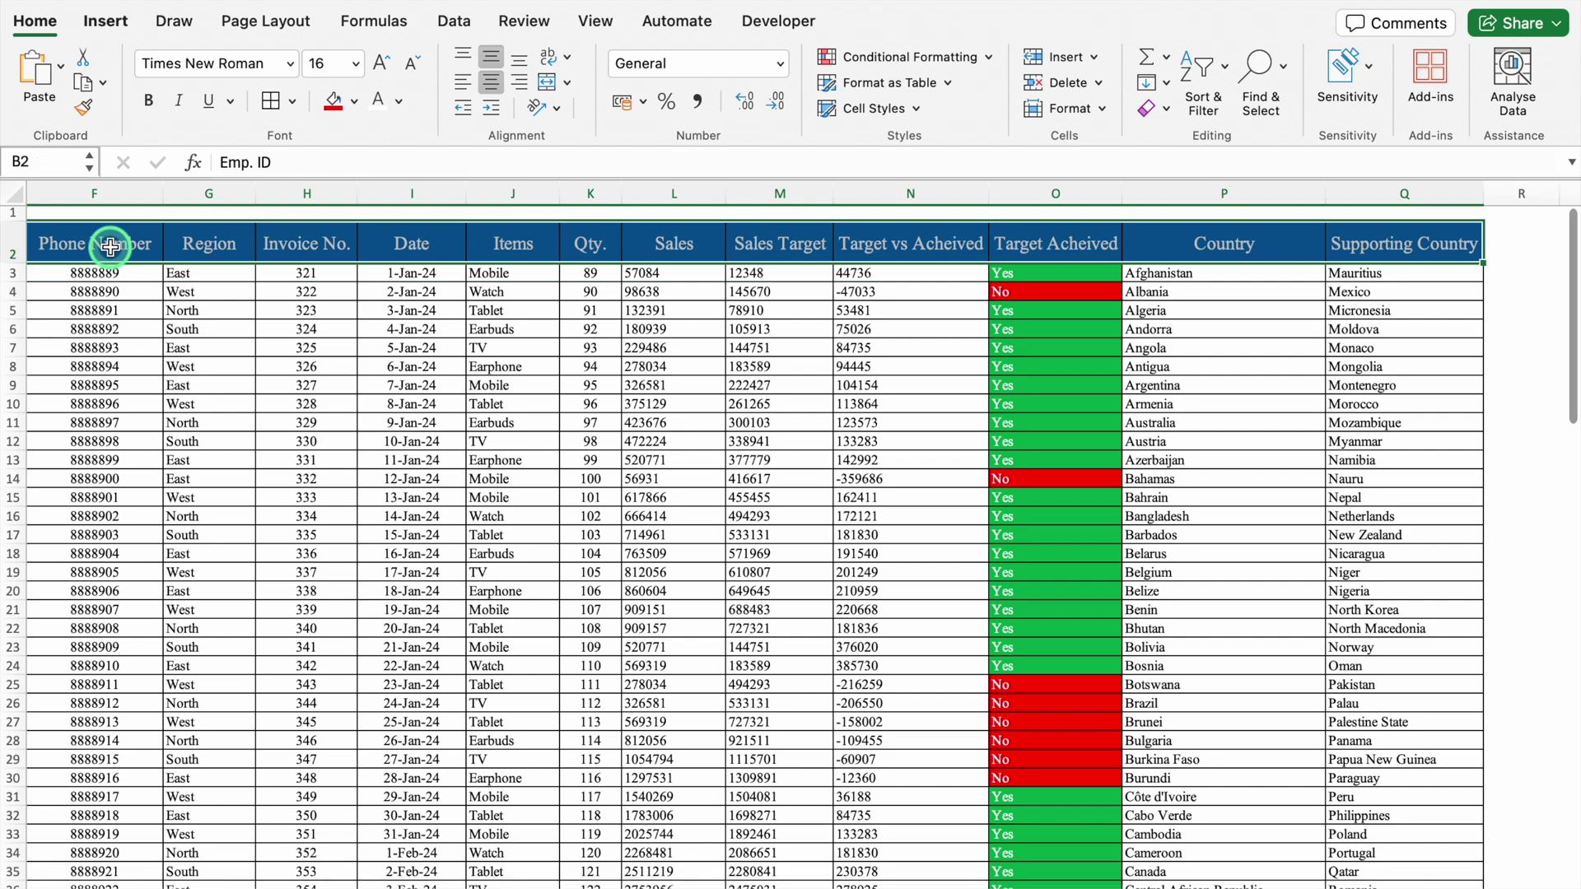
{"action": "scroll", "coordinate": [111, 247], "scroll_direction": "left", "scroll_amount": 5}
{"action": "key", "text": "ctrl+c"}
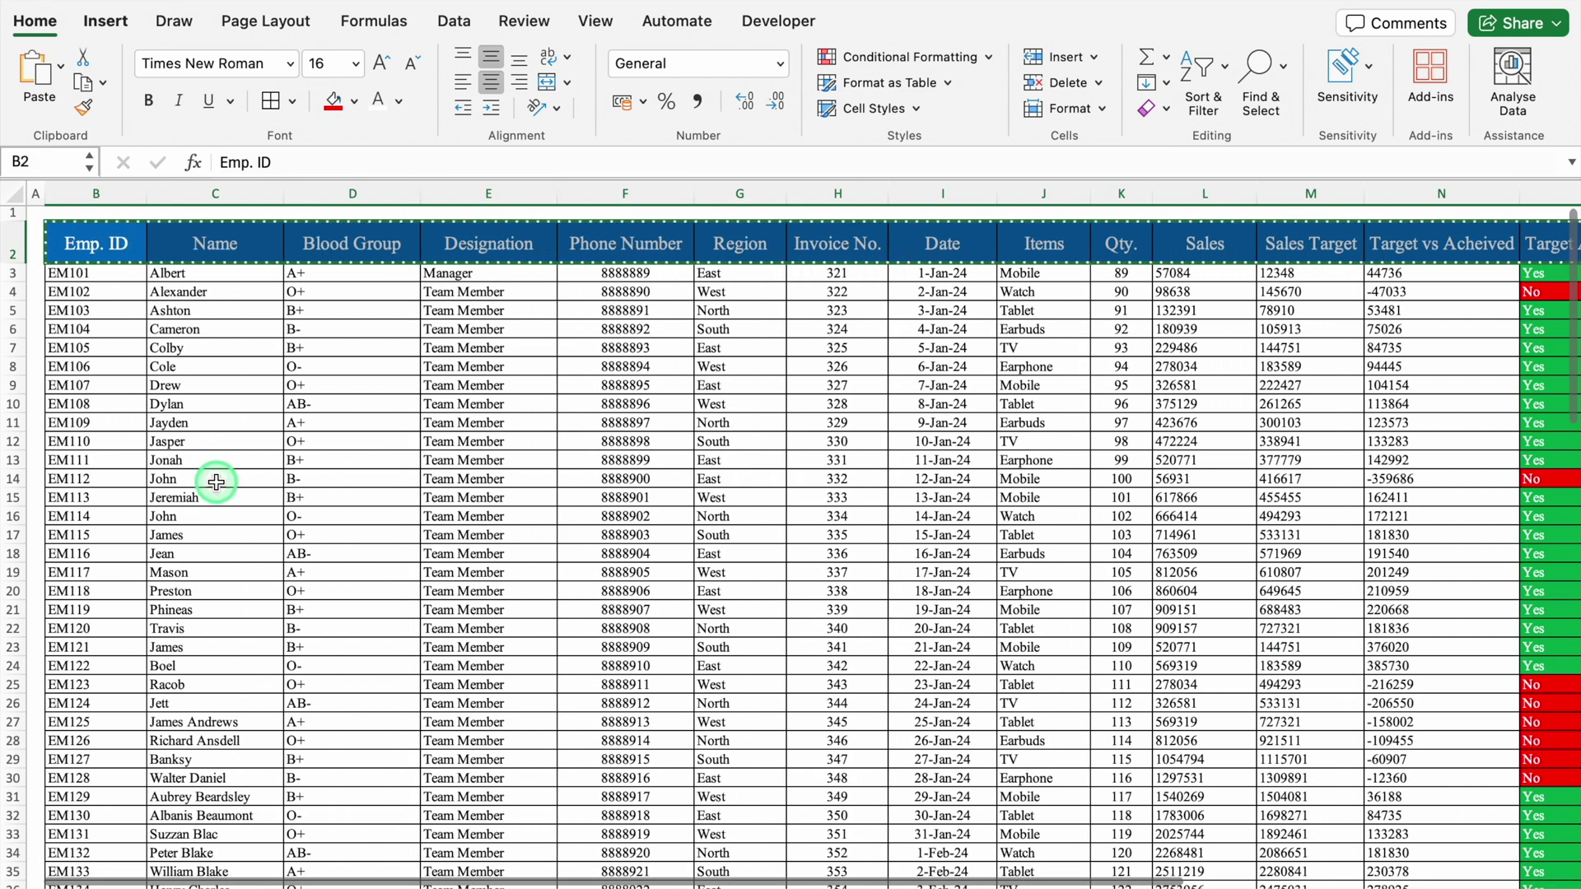
{"action": "left_click", "coordinate": [306, 872]}
{"action": "left_click", "coordinate": [136, 238]}
{"action": "key", "text": "super+v"}
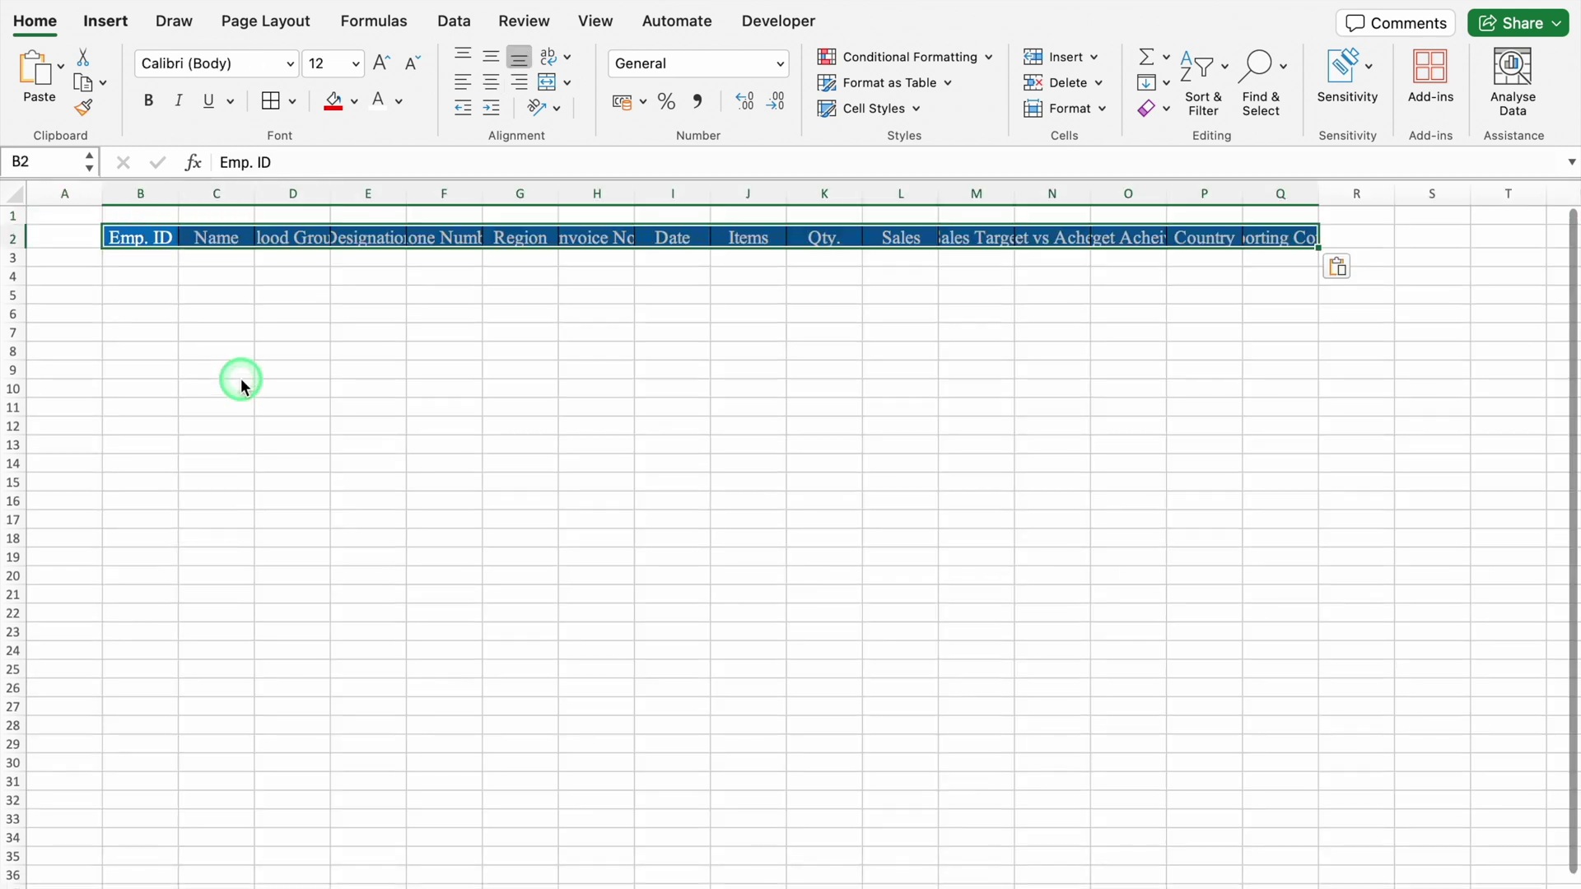
Step: Adjust the column widths and header row height to fit the pasted headings, and narrow the empty column A
{"action": "left_click", "coordinate": [241, 378]}
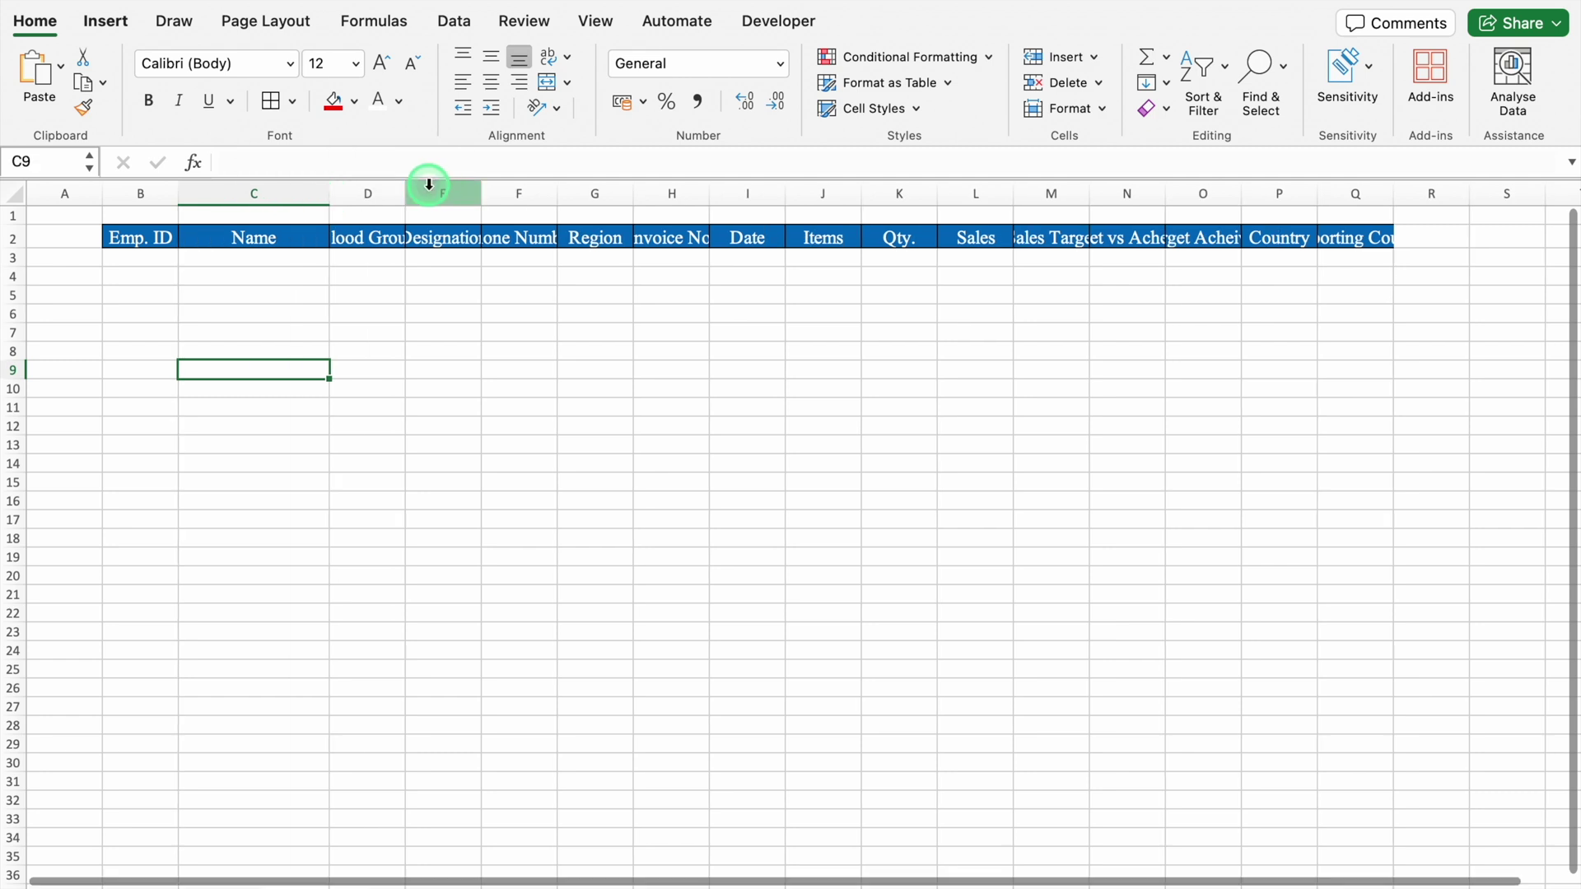
{"action": "left_click_drag", "start_coordinate": [423, 184], "coordinate": [1509, 184]}
{"action": "double_click", "coordinate": [1510, 183]}
{"action": "left_click_drag", "start_coordinate": [815, 190], "coordinate": [1472, 190]}
{"action": "left_click", "coordinate": [878, 426]}
{"action": "key", "text": "Left"}
{"action": "key", "text": "Left"}
{"action": "left_click_drag", "start_coordinate": [102, 194], "coordinate": [14, 265]}
{"action": "left_click", "coordinate": [300, 346]}
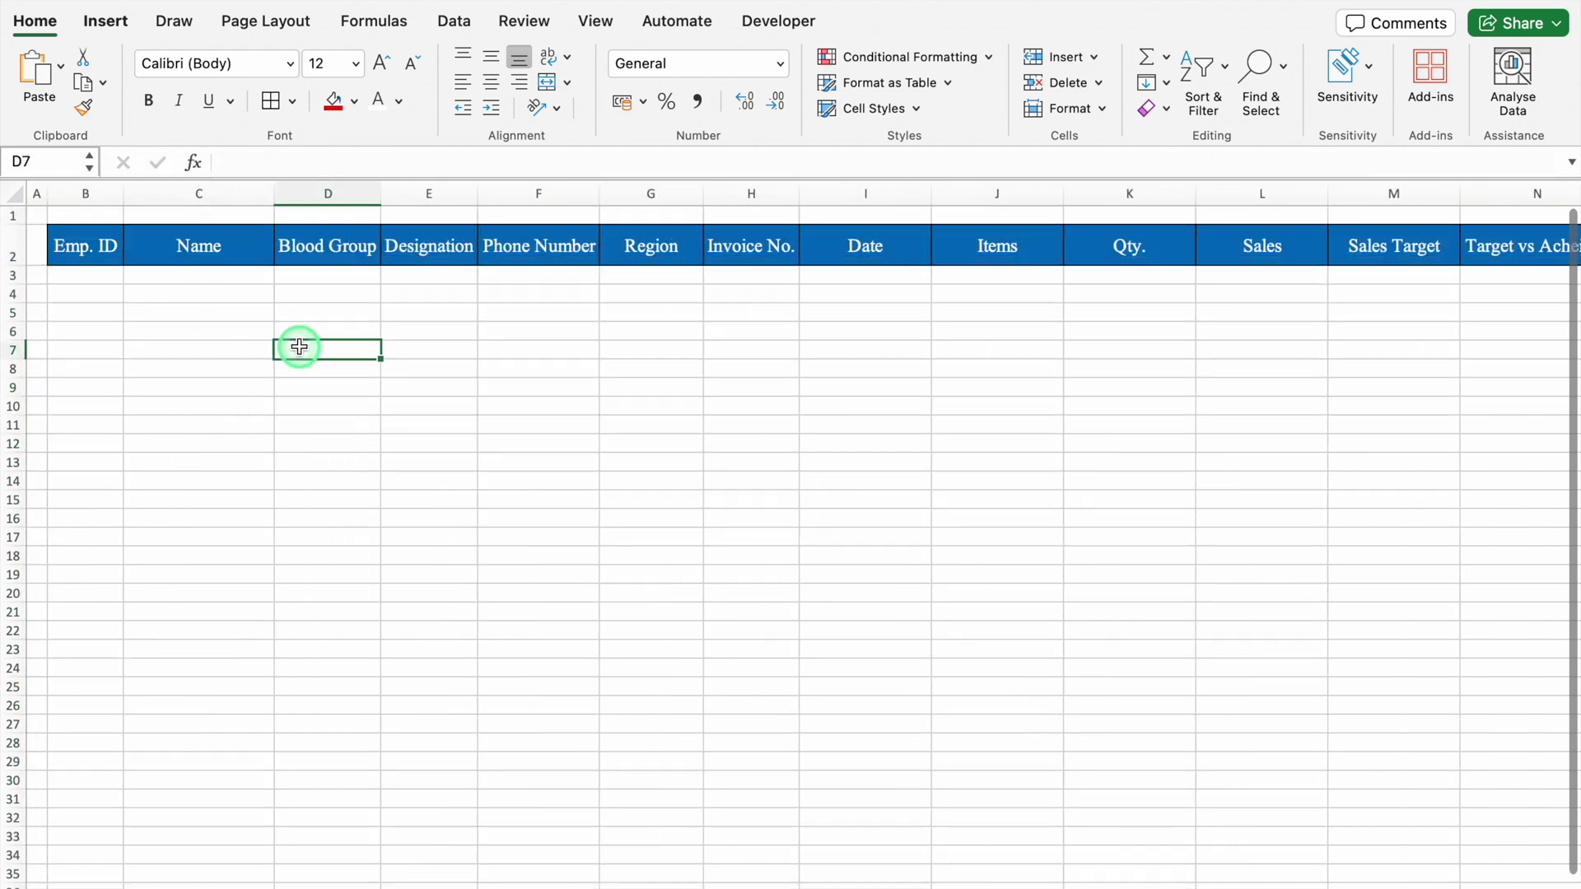
Step: Define the workbook-scoped name Data_1 for the entire employee table, =VLookup!$B$2:$Q$111
{"action": "left_click", "coordinate": [213, 883]}
{"action": "key", "text": "Escape"}
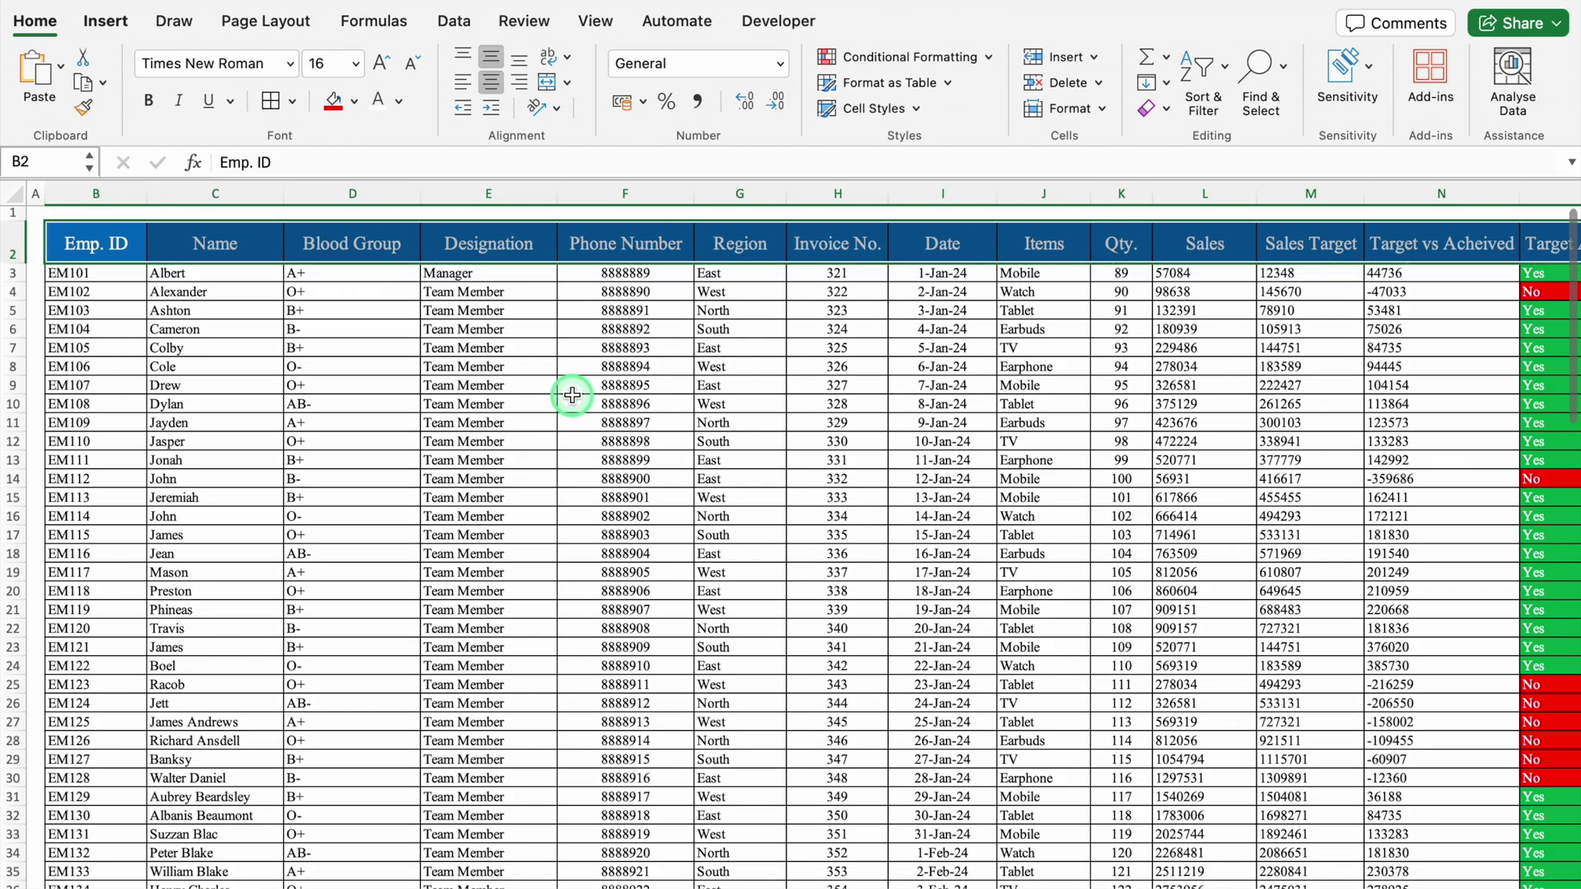
{"action": "left_click", "coordinate": [229, 310]}
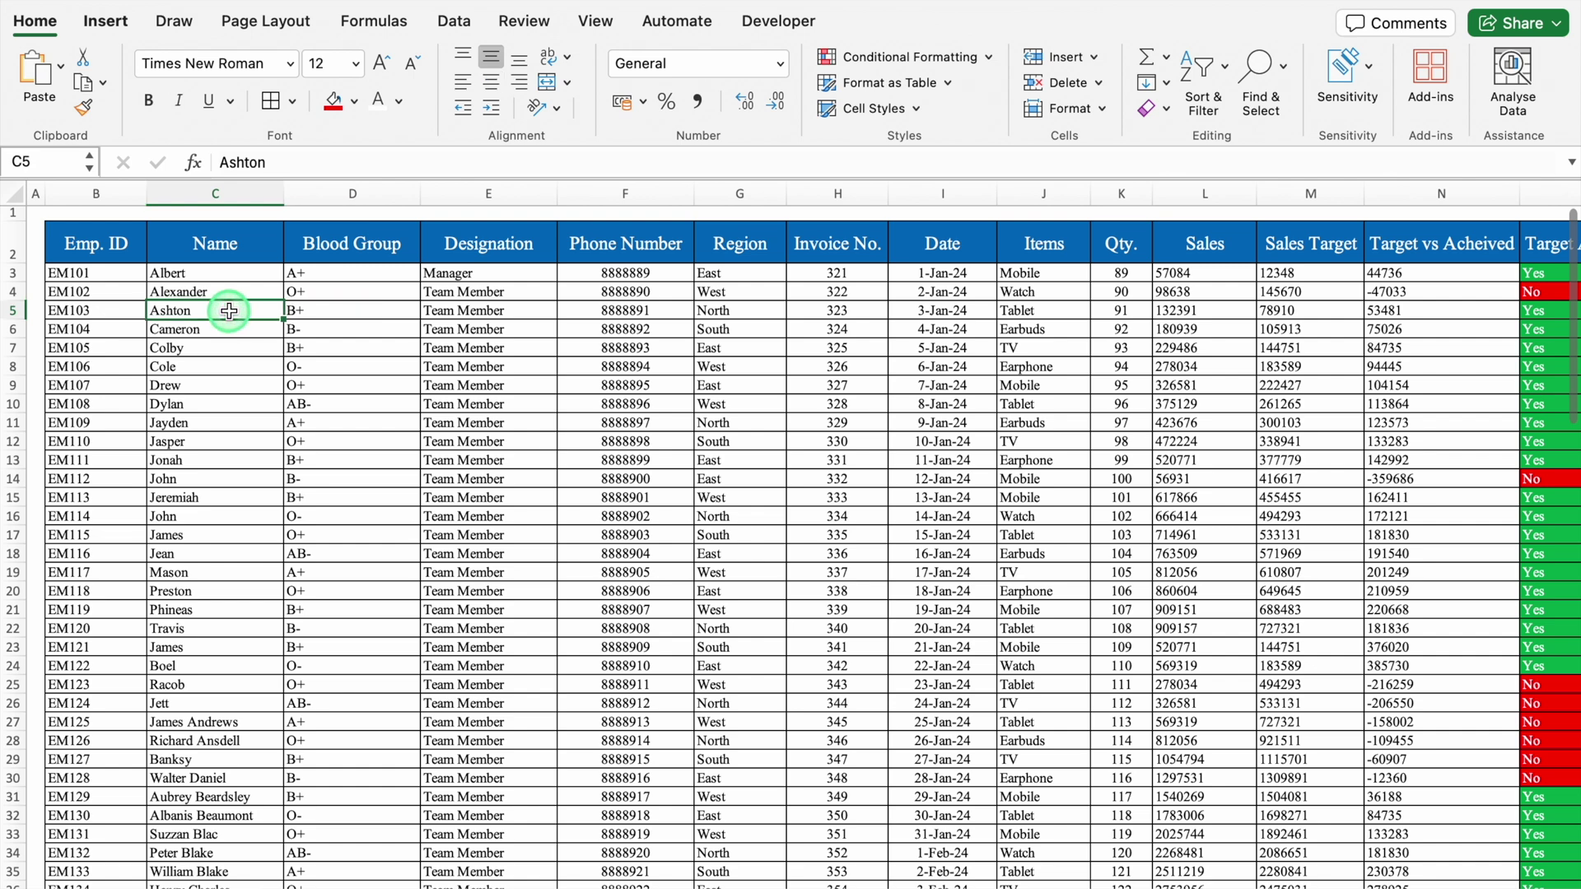
{"action": "key", "text": "ctrl+a"}
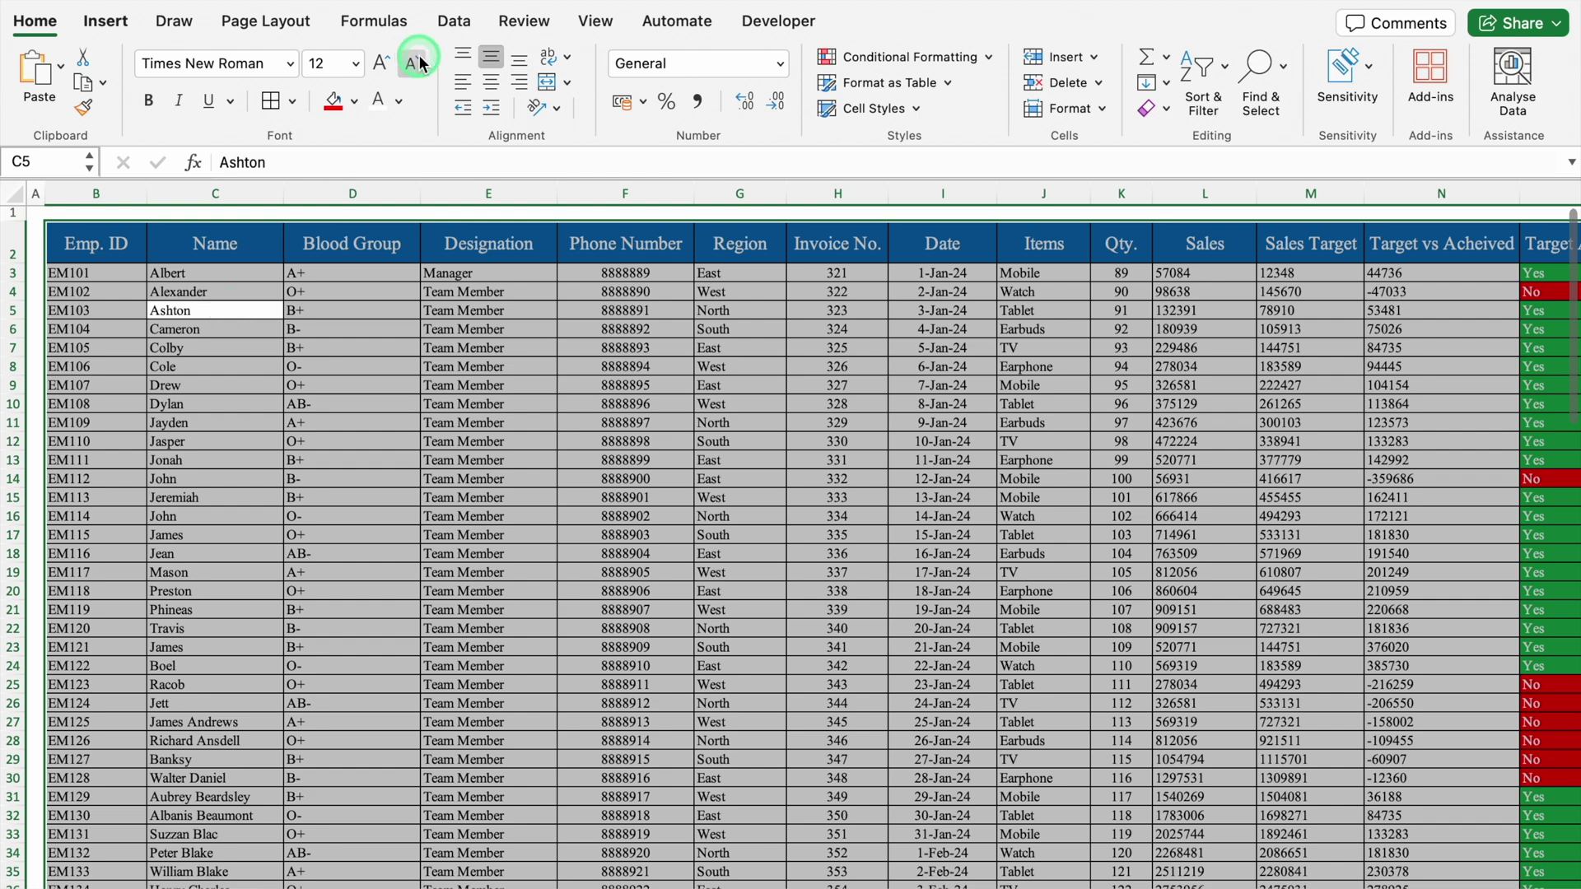
{"action": "left_click", "coordinate": [373, 21]}
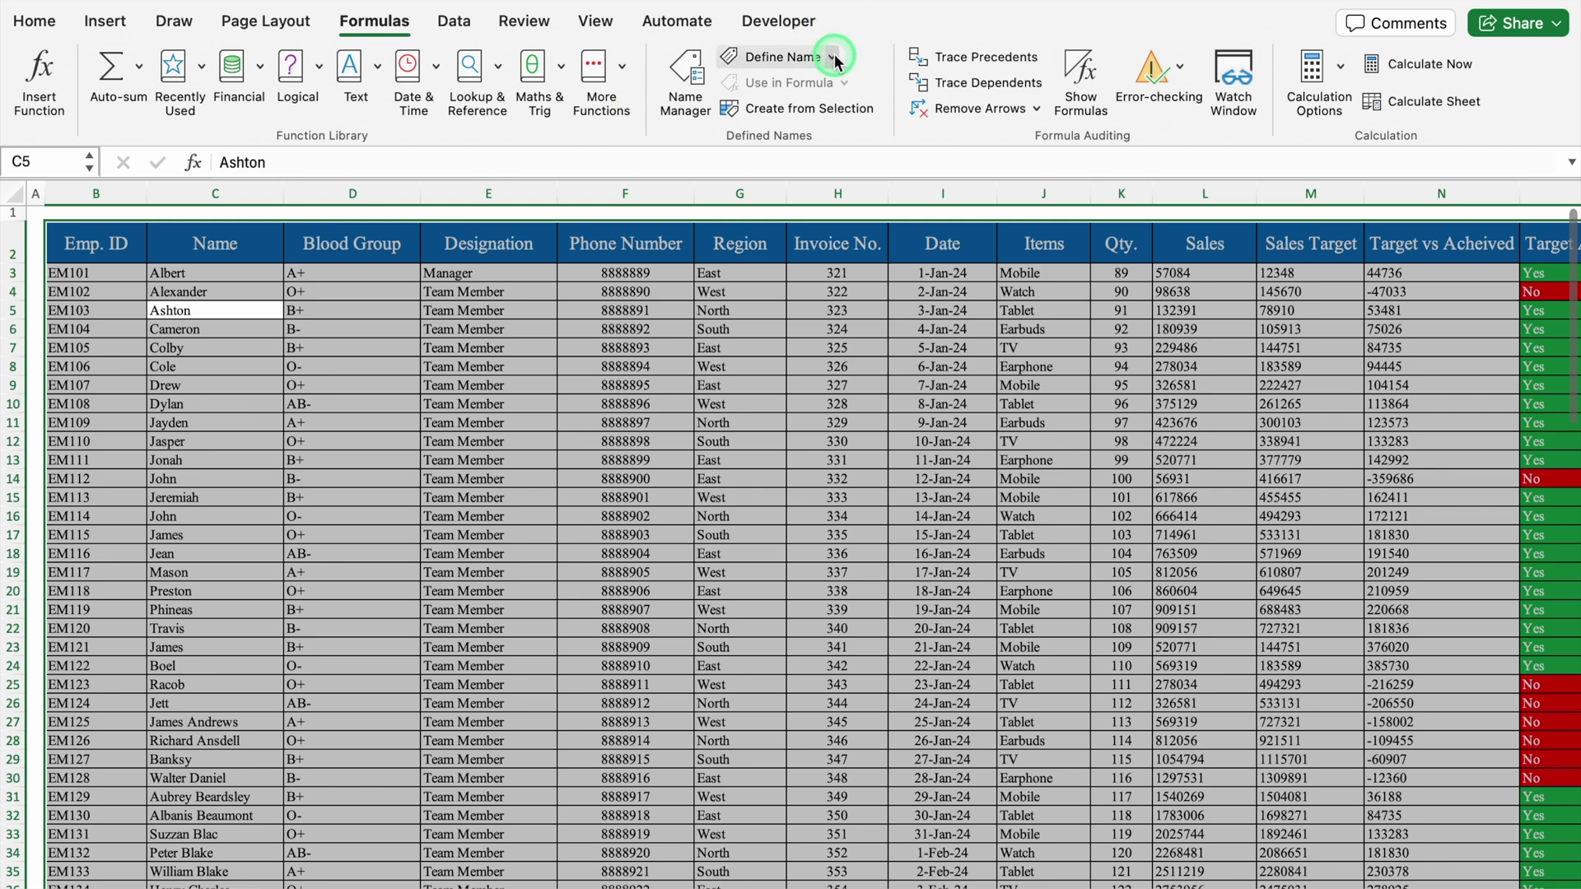
{"action": "left_click", "coordinate": [791, 57]}
{"action": "left_click", "coordinate": [746, 176]}
{"action": "key", "text": "BackSpace"}
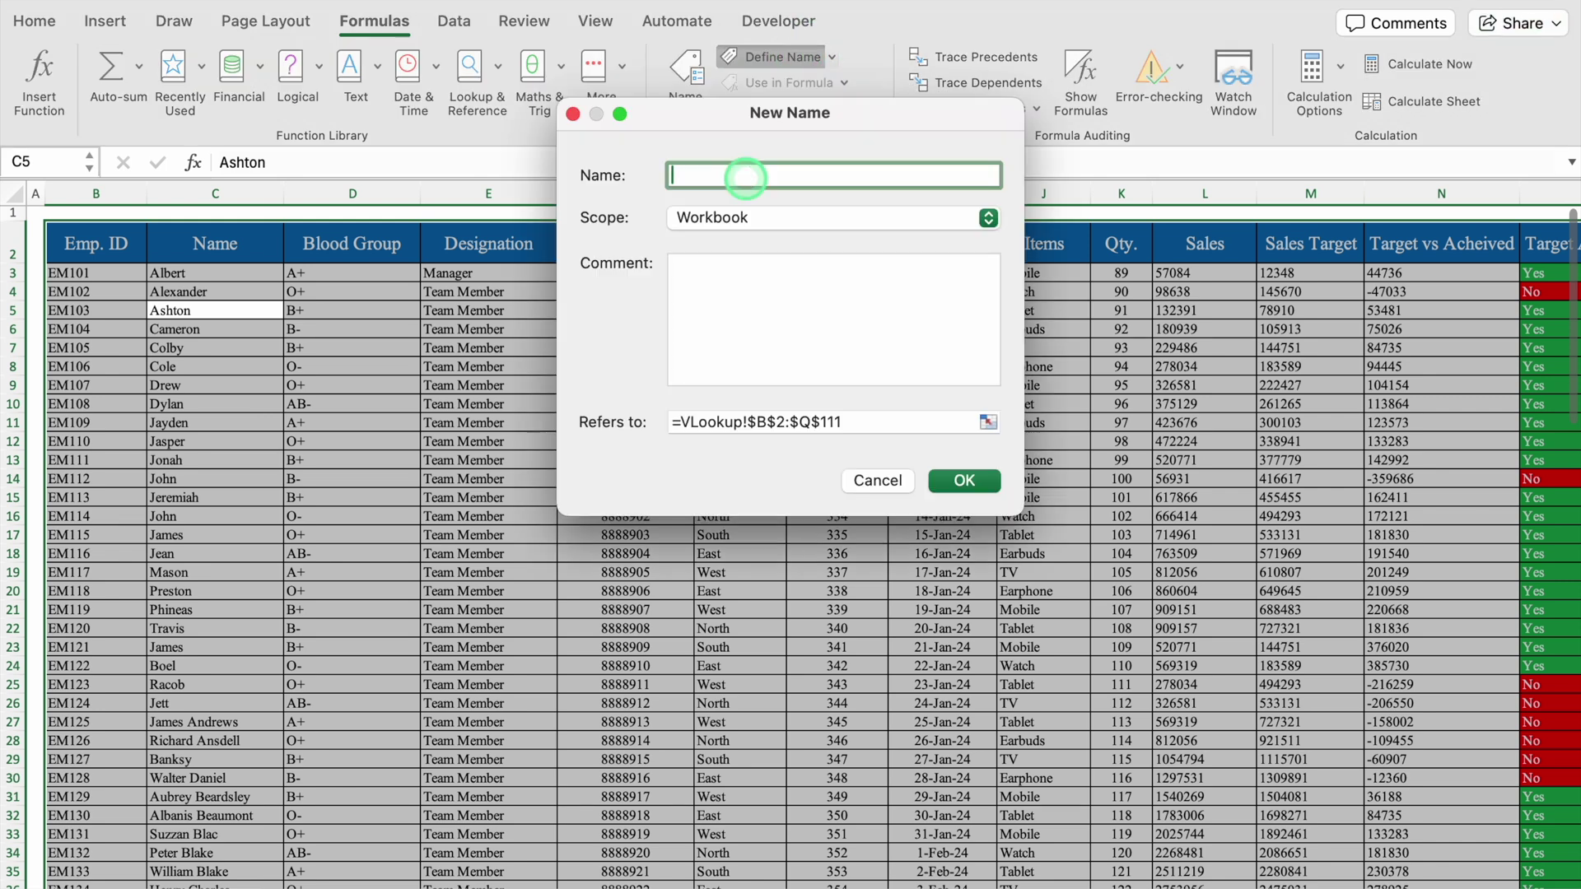
{"action": "type", "text": "Da"}
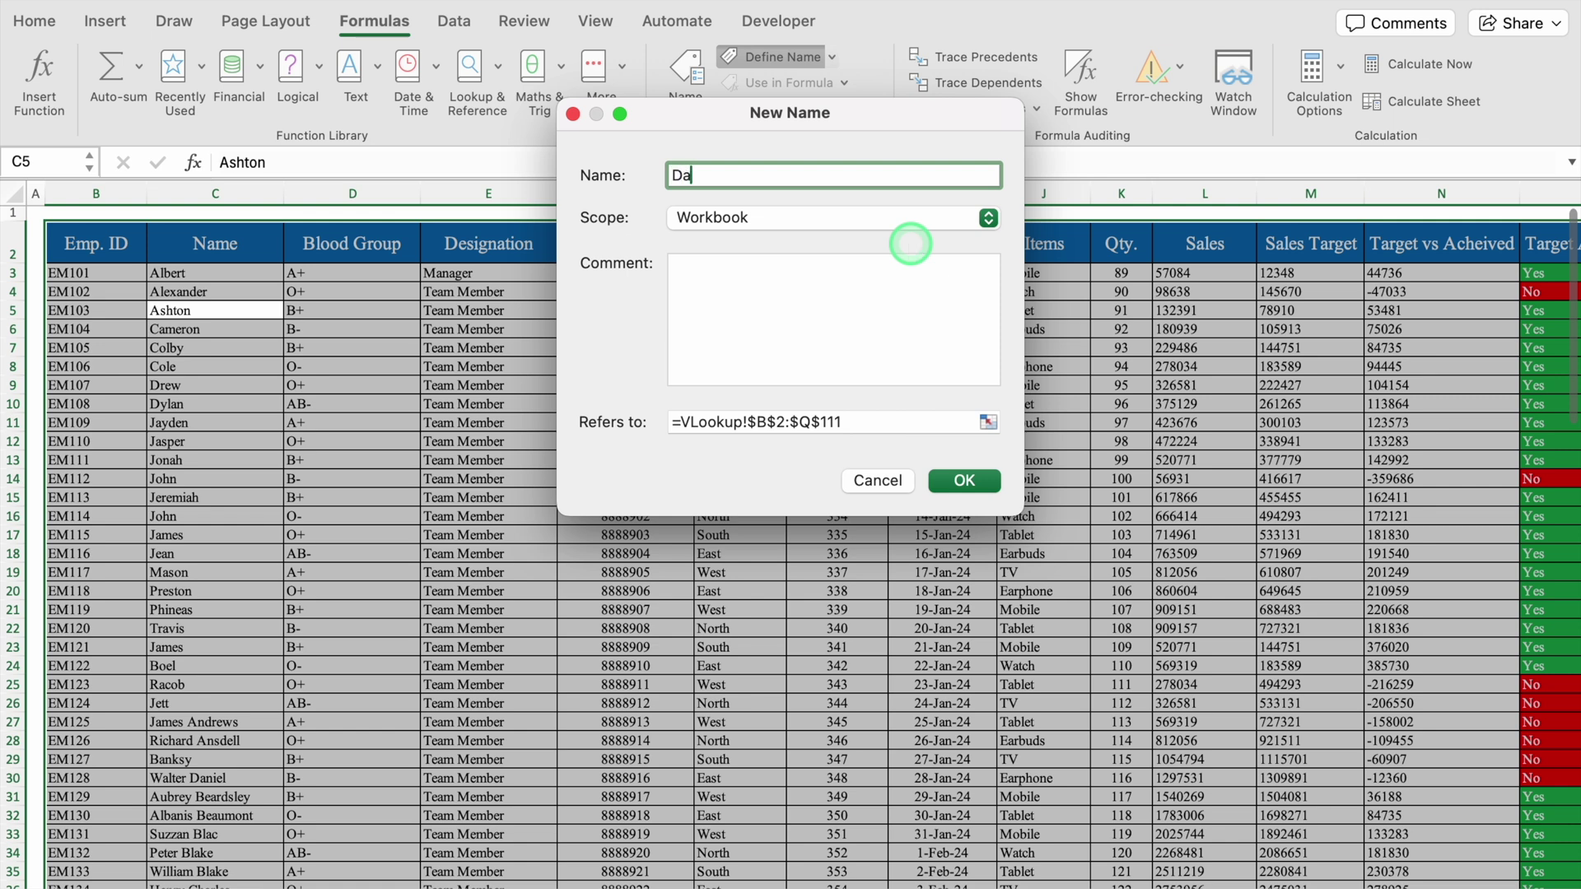
{"action": "type", "text": "ta_1"}
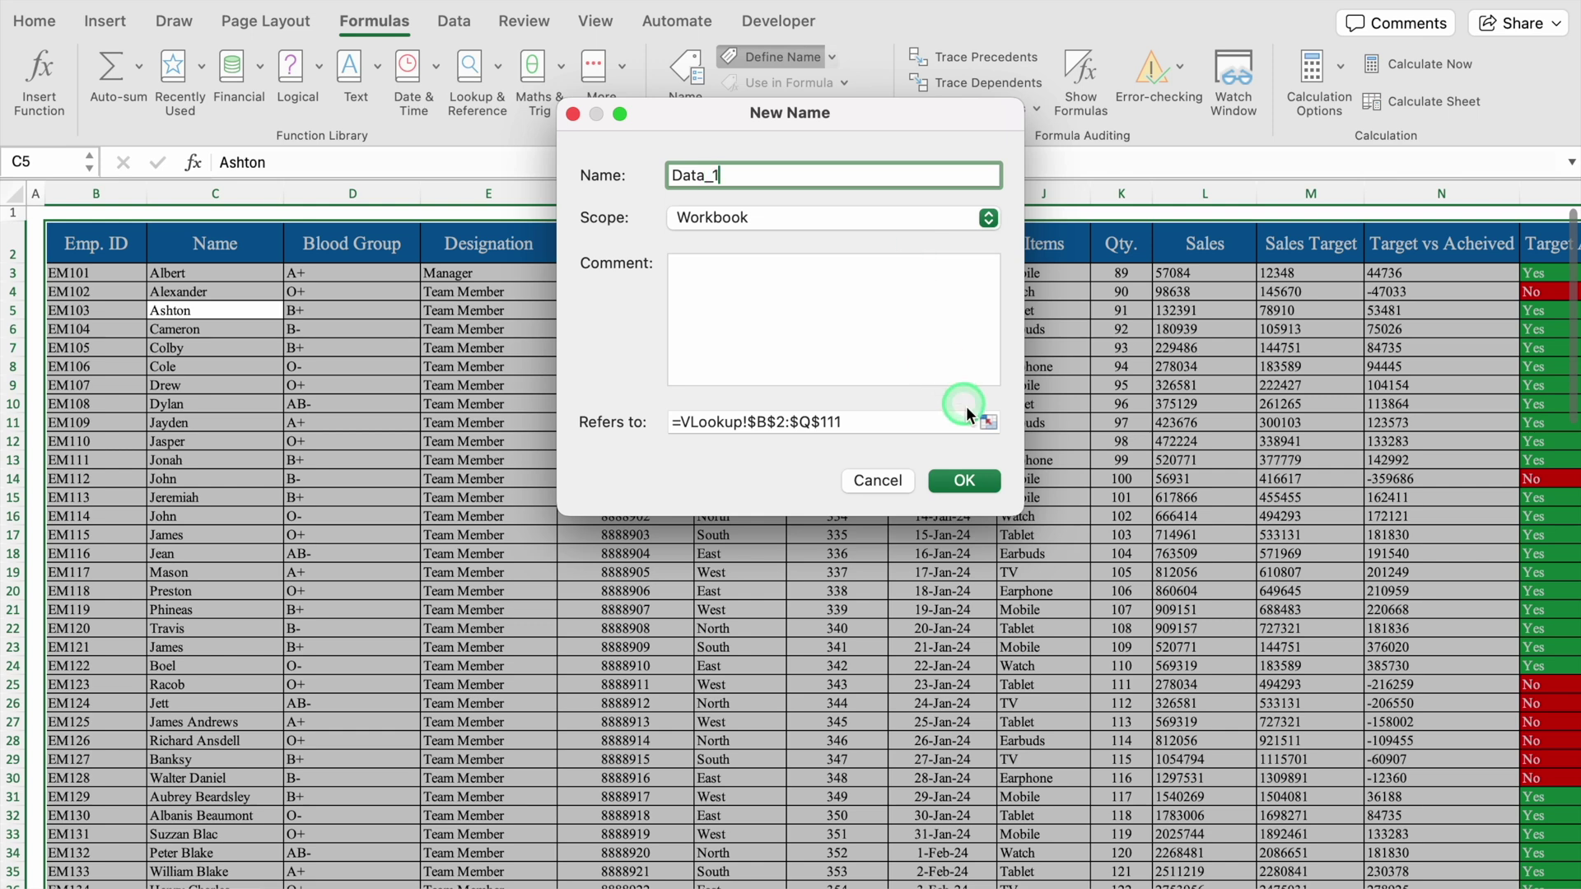
{"action": "left_click", "coordinate": [965, 482]}
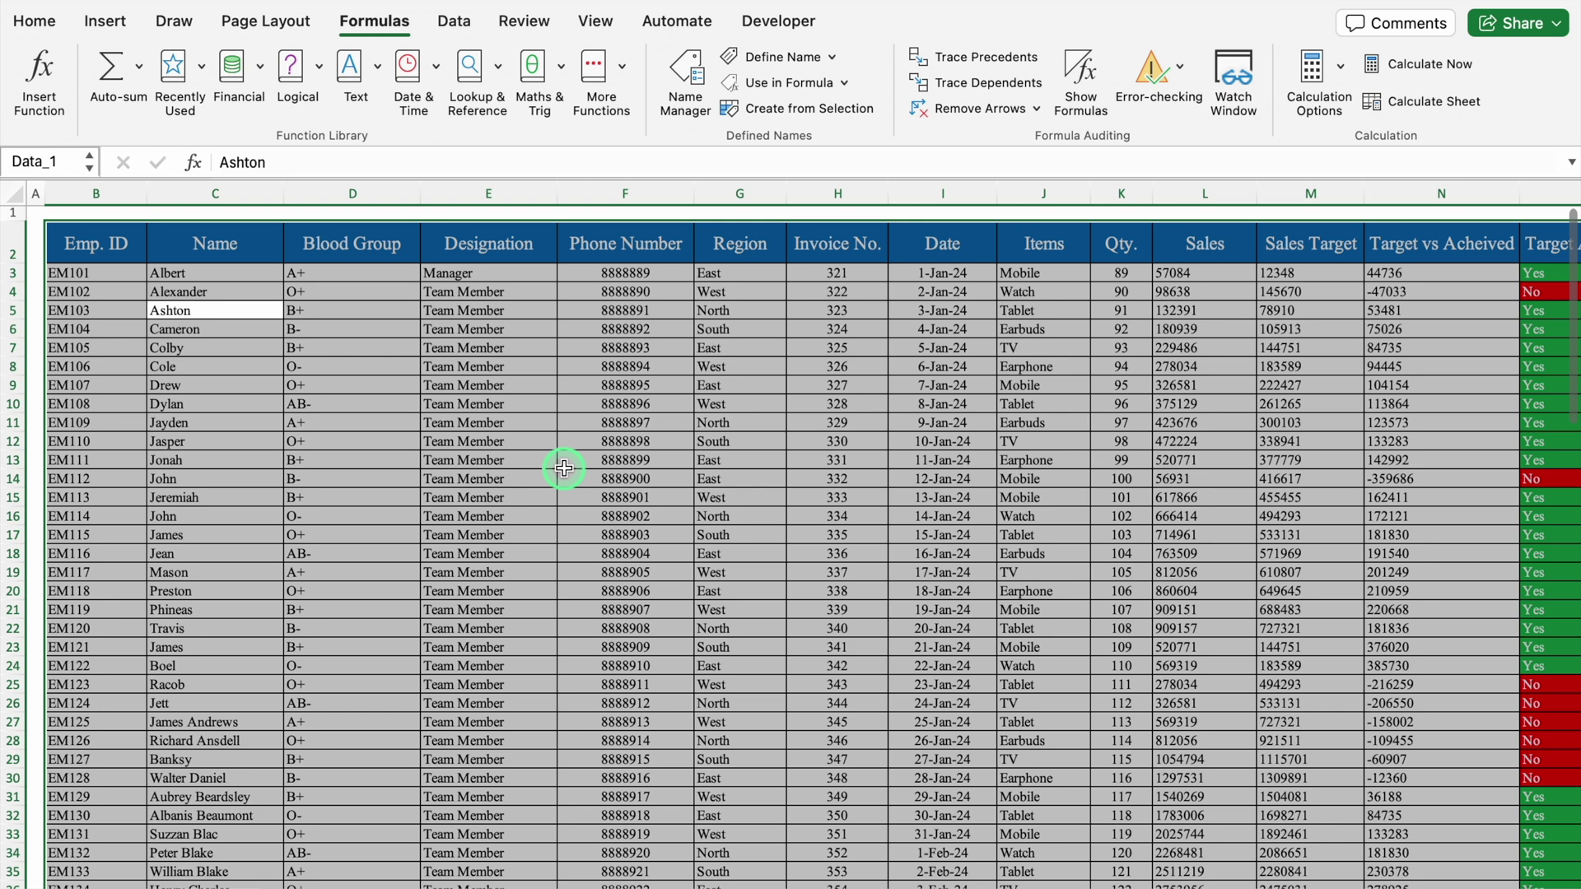
Step: Copy the employee IDs in B5:B16 of the data sheet into the new sheet's Emp. ID column starting at B3
{"action": "left_click", "coordinate": [109, 318]}
{"action": "left_click_drag", "start_coordinate": [109, 317], "coordinate": [118, 517]}
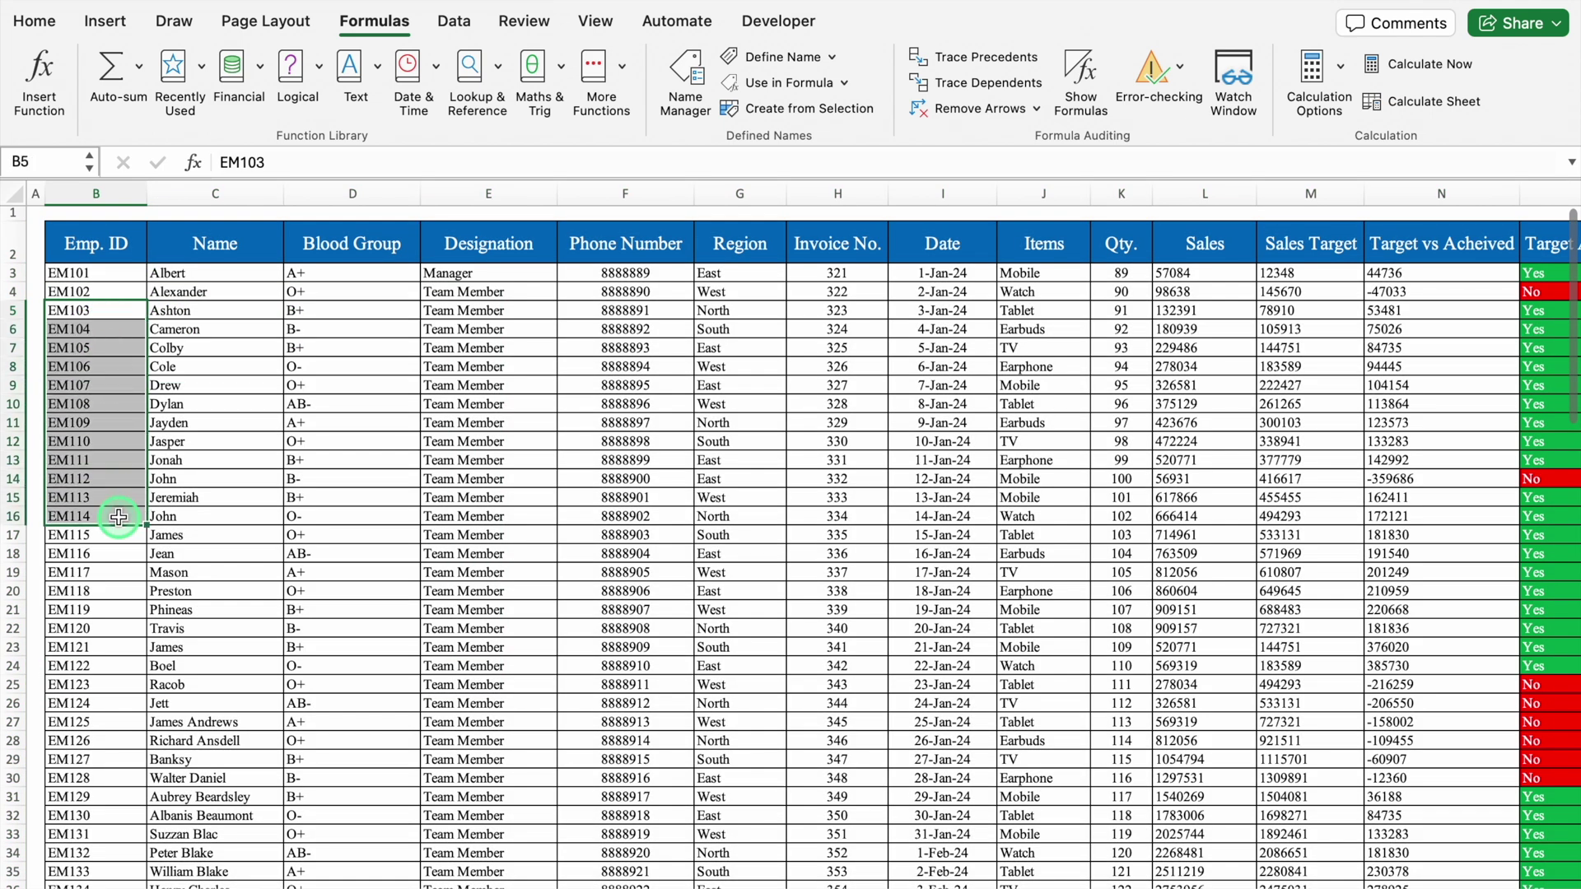
{"action": "key", "text": "super+c"}
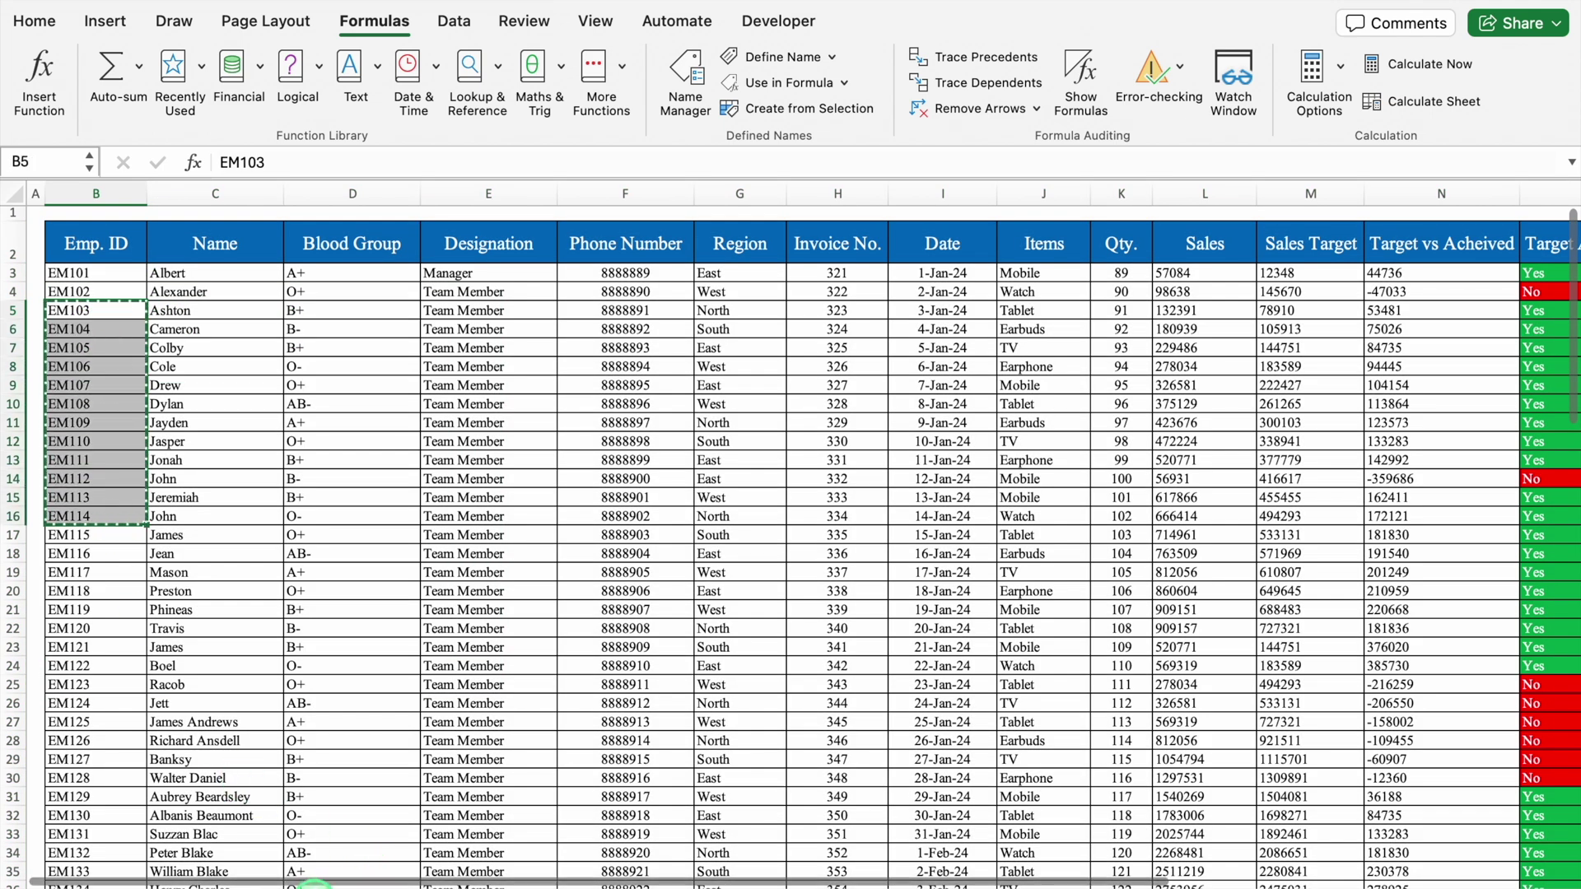
{"action": "left_click", "coordinate": [316, 884]}
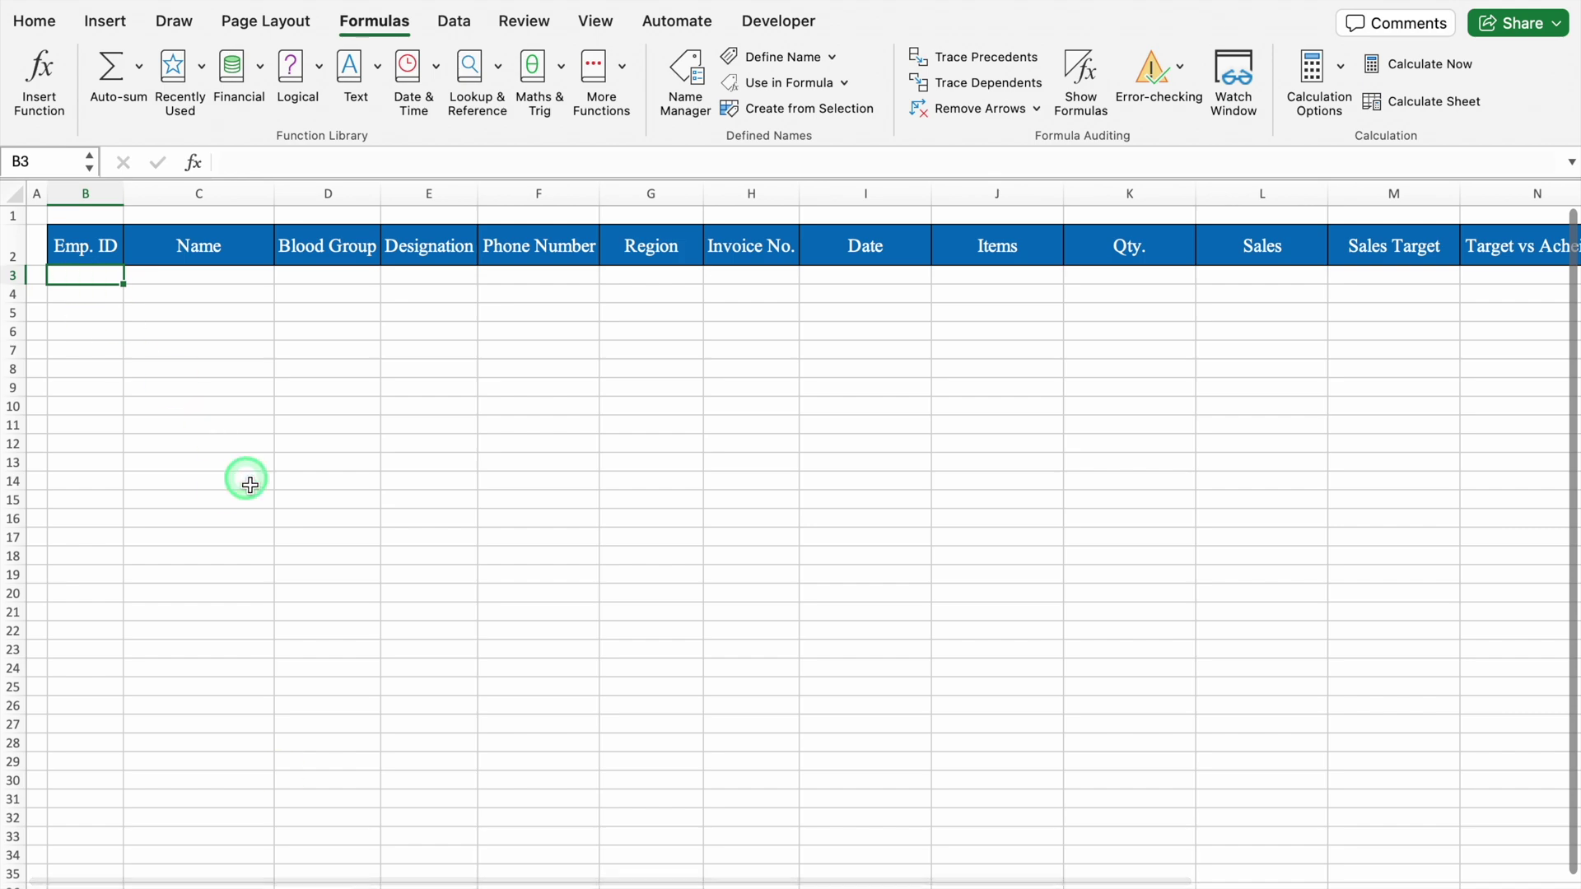
{"action": "key", "text": "super+v"}
Step: Enter =VLOOKUP(B3,Data_1,2,0) in the Name cell C3 and fill it across to F3
{"action": "left_click", "coordinate": [221, 275]}
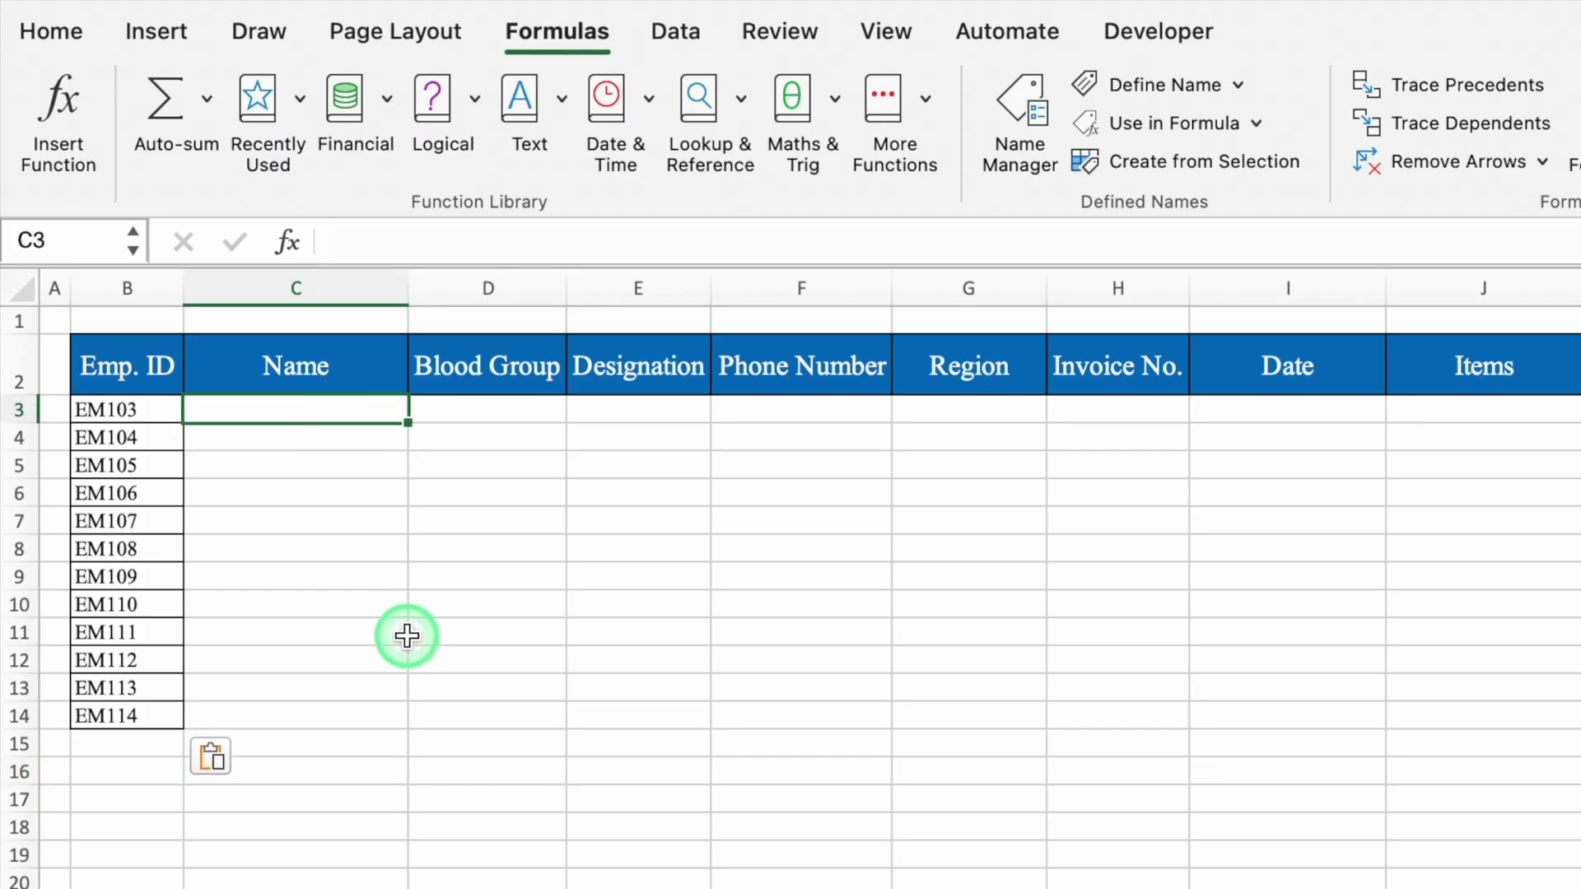
{"action": "type", "text": "=vloo"}
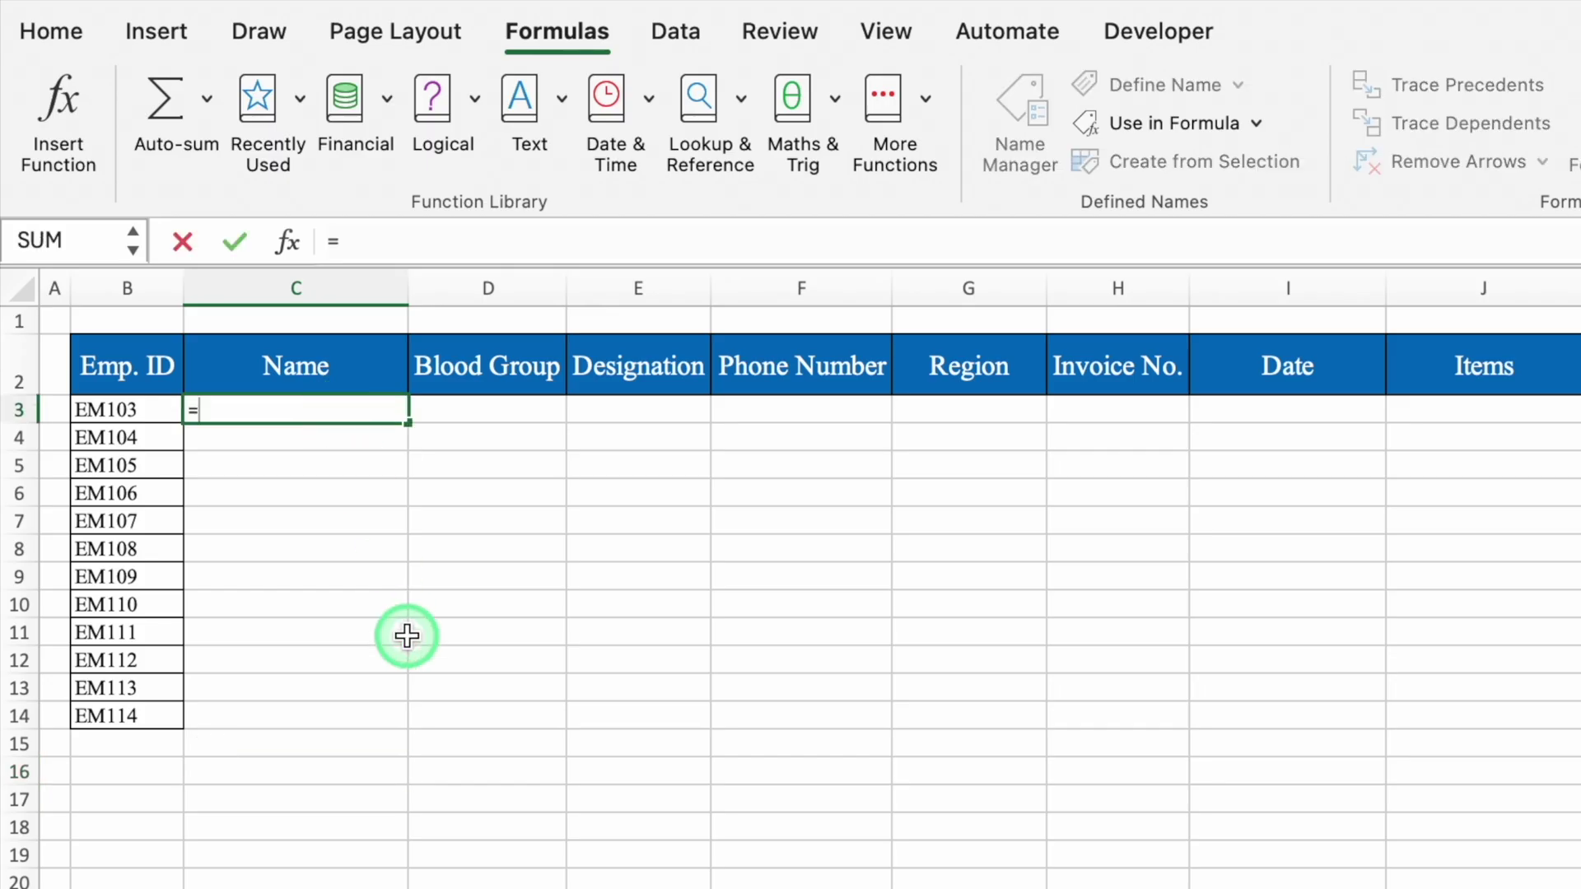
{"action": "double_click", "coordinate": [283, 473]}
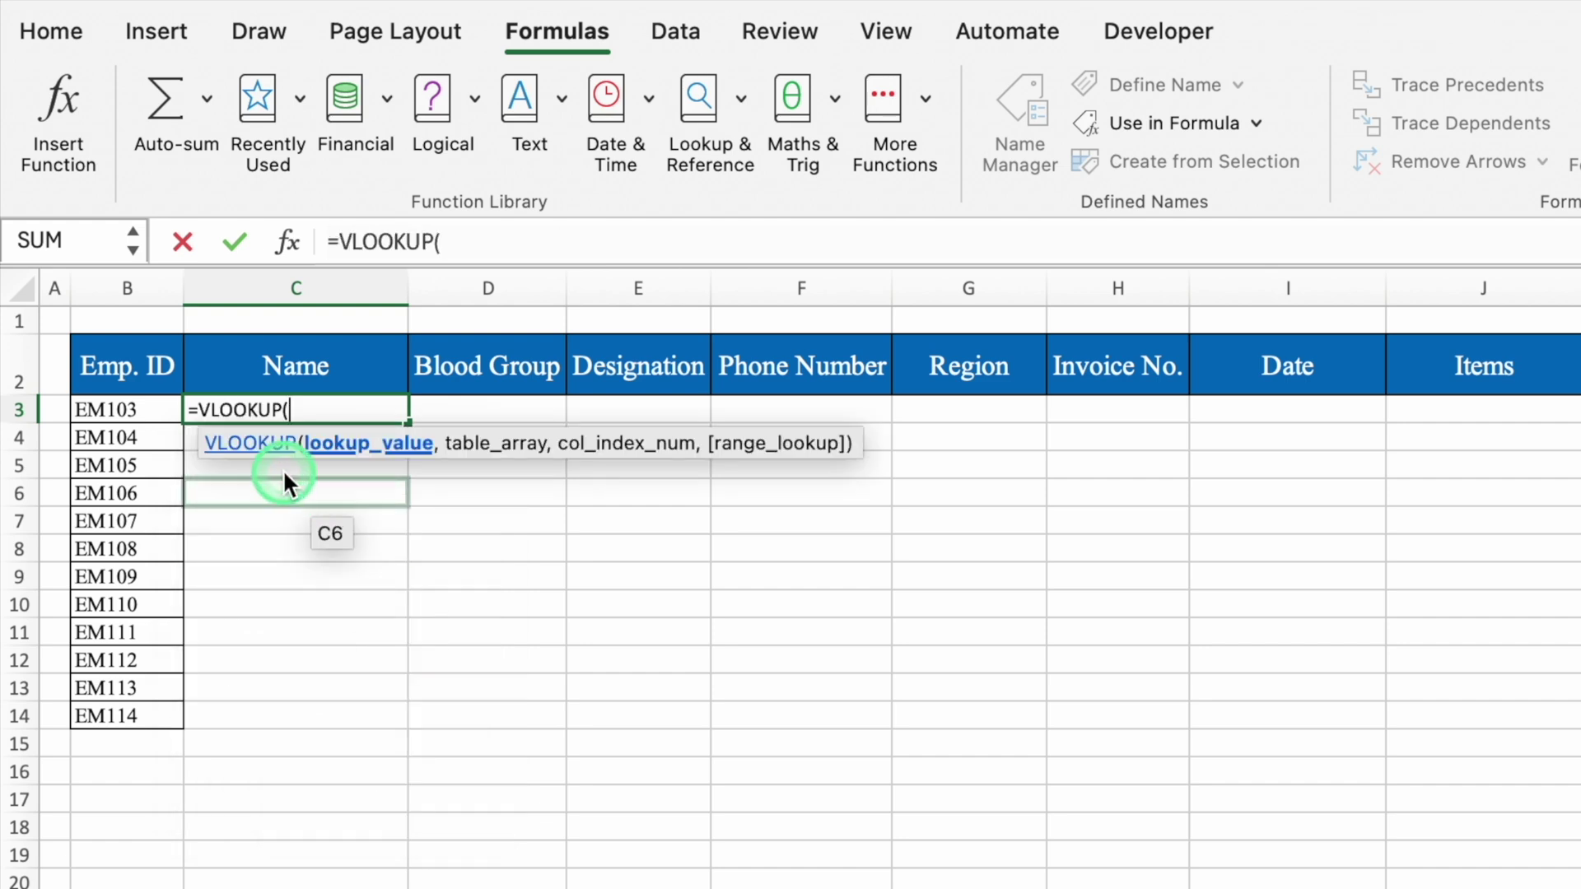
{"action": "left_click", "coordinate": [140, 407]}
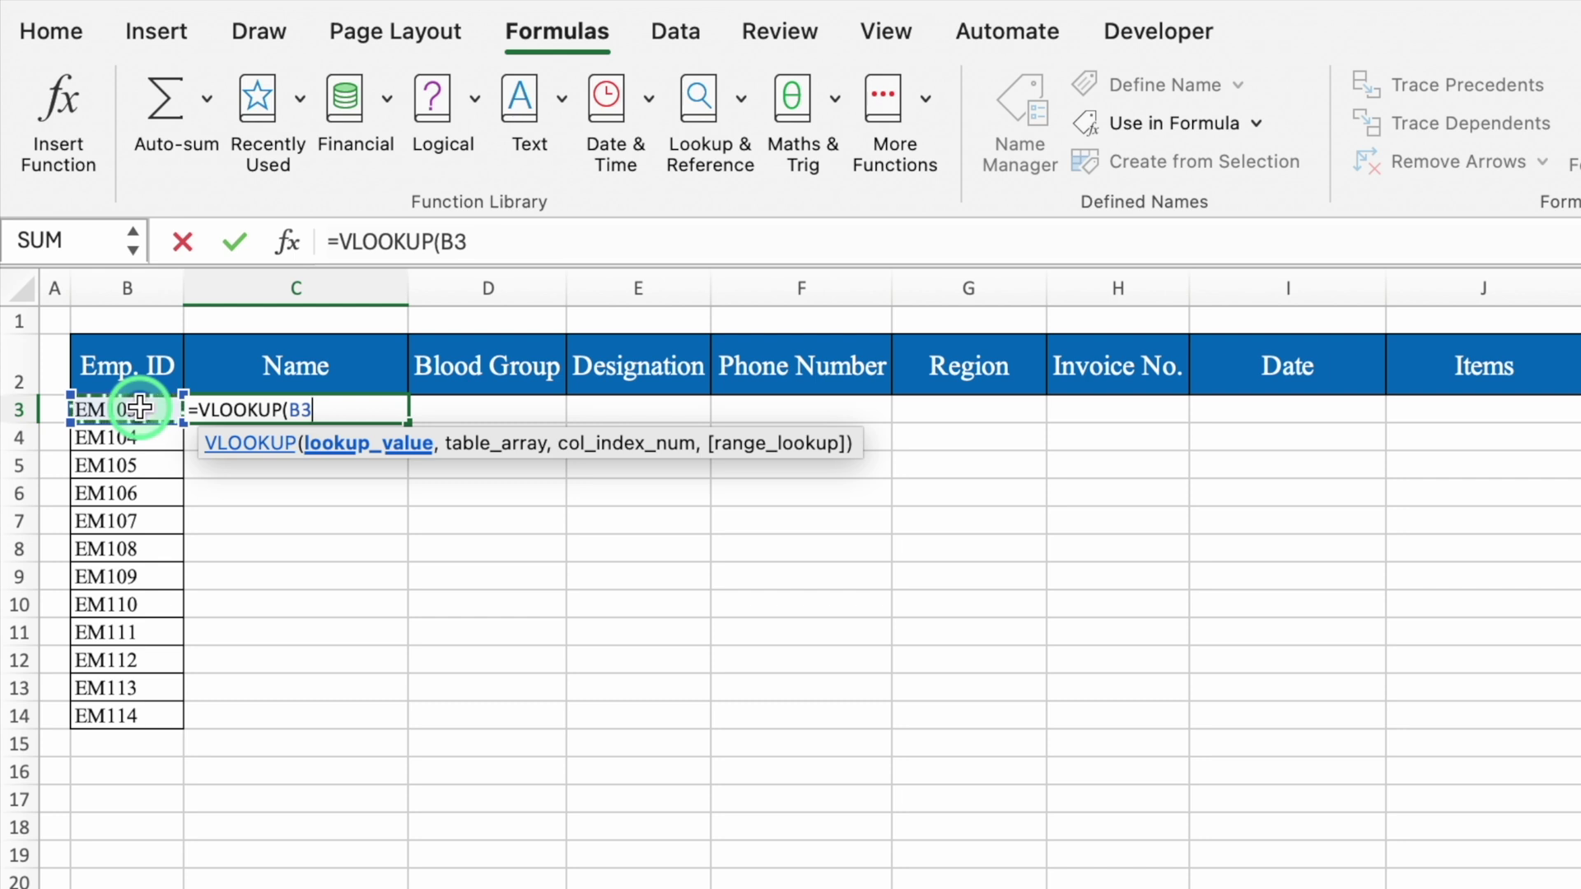
{"action": "type", "text": ","}
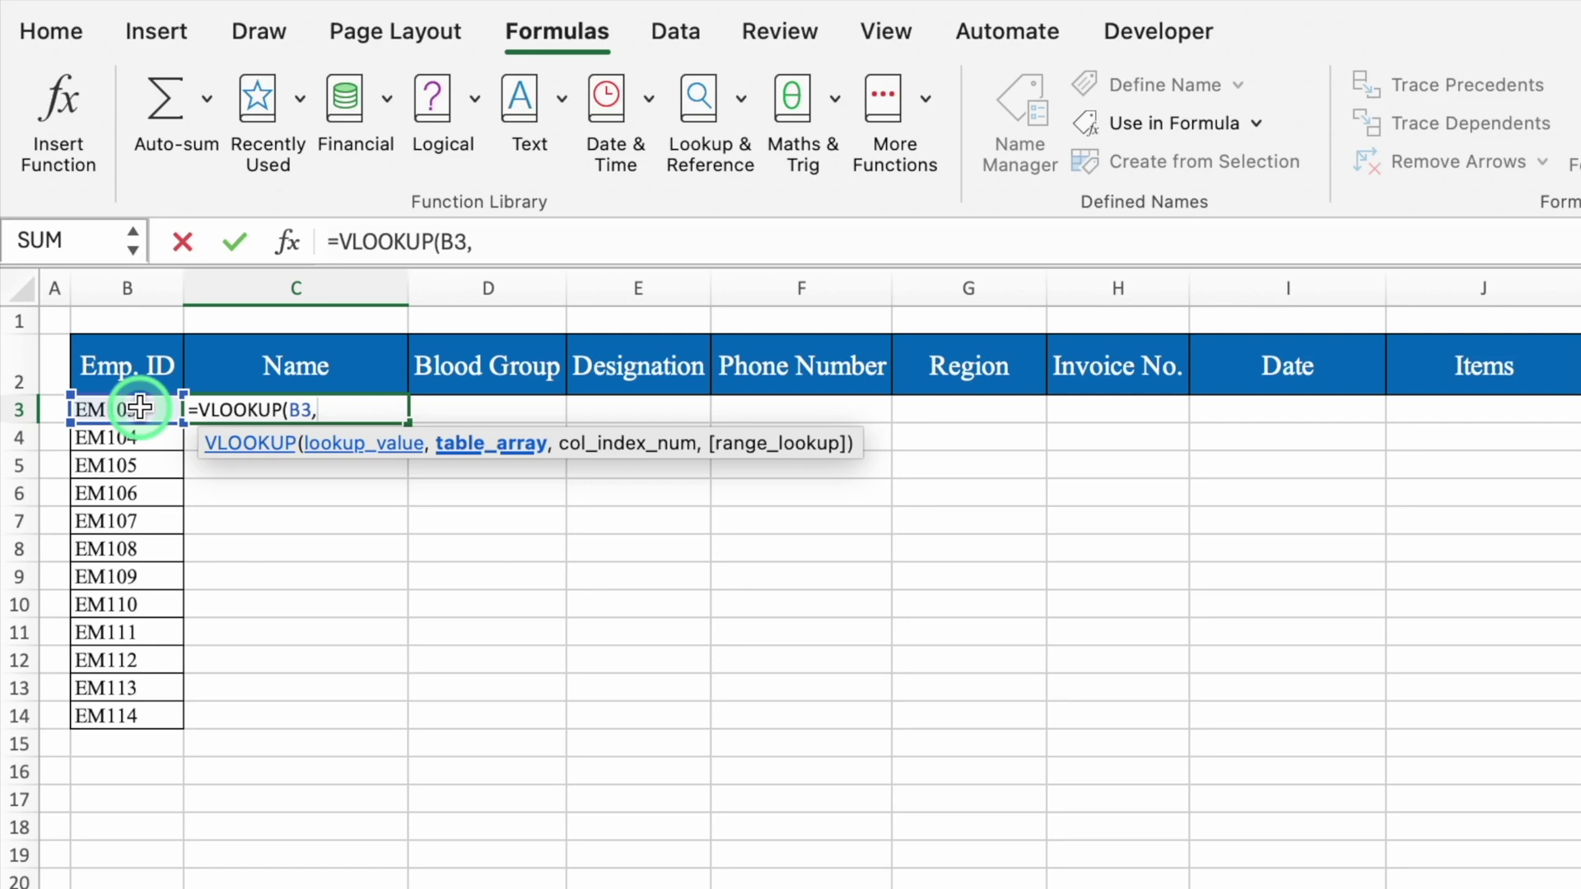
{"action": "type", "text": "data"}
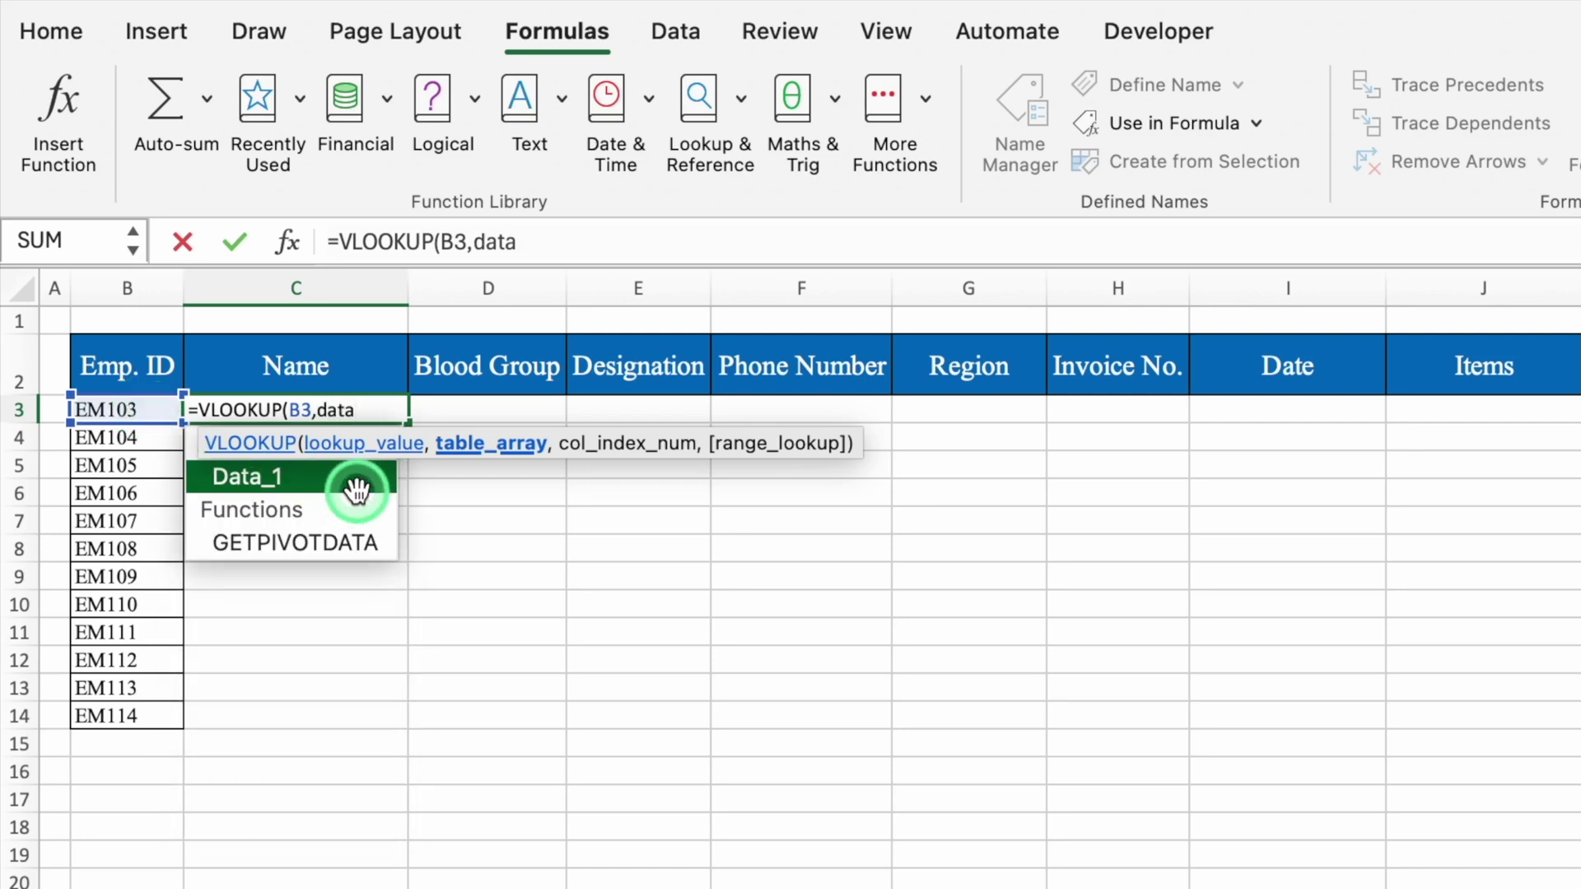
{"action": "double_click", "coordinate": [355, 484]}
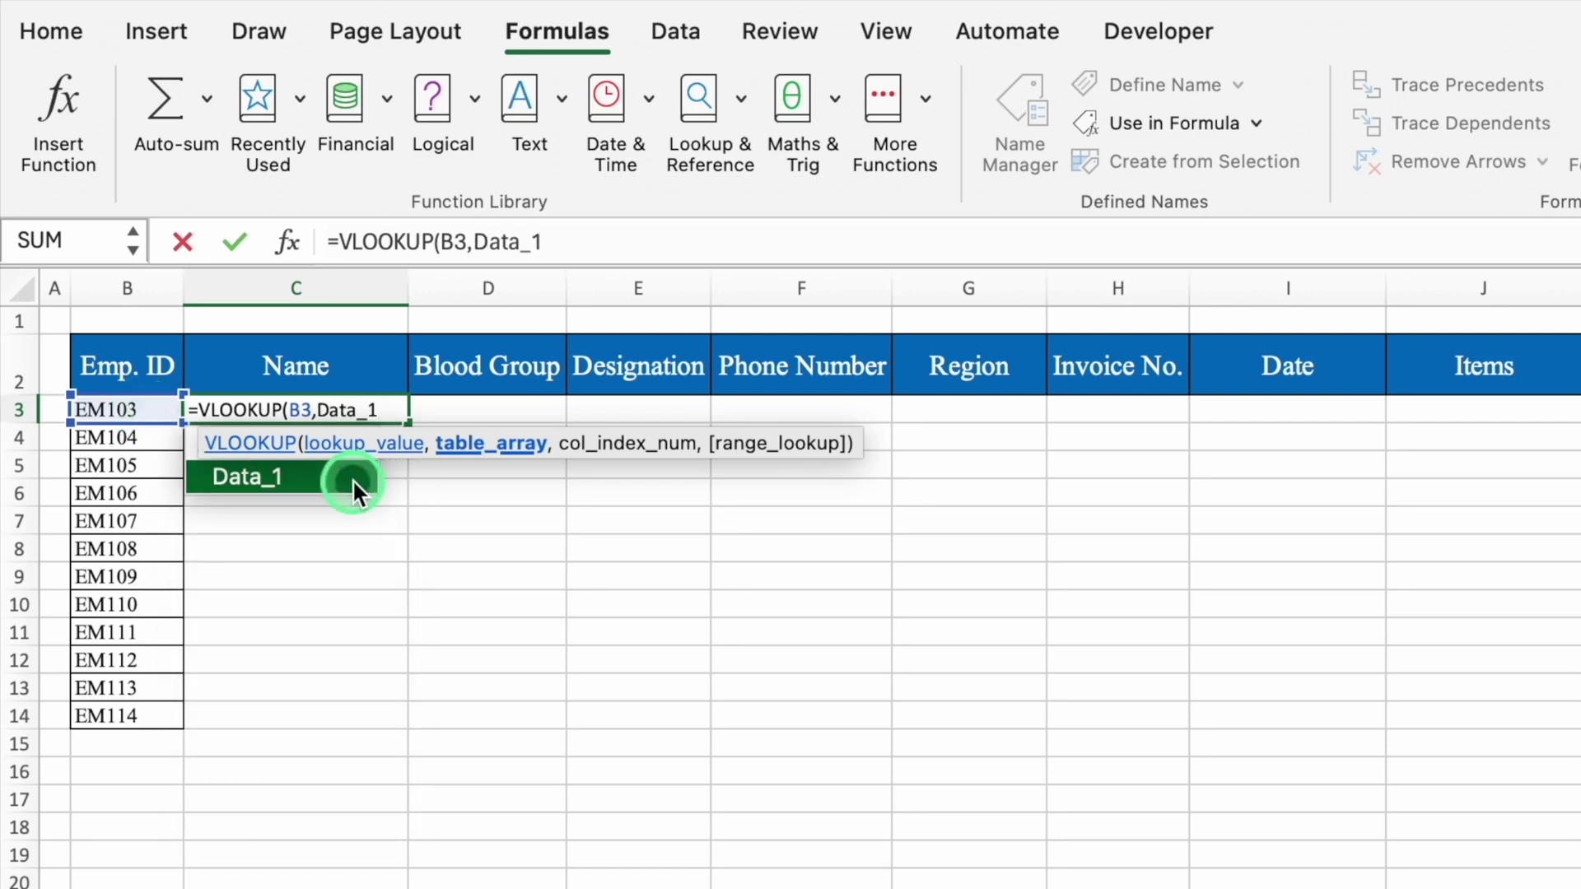
{"action": "type", "text": ","}
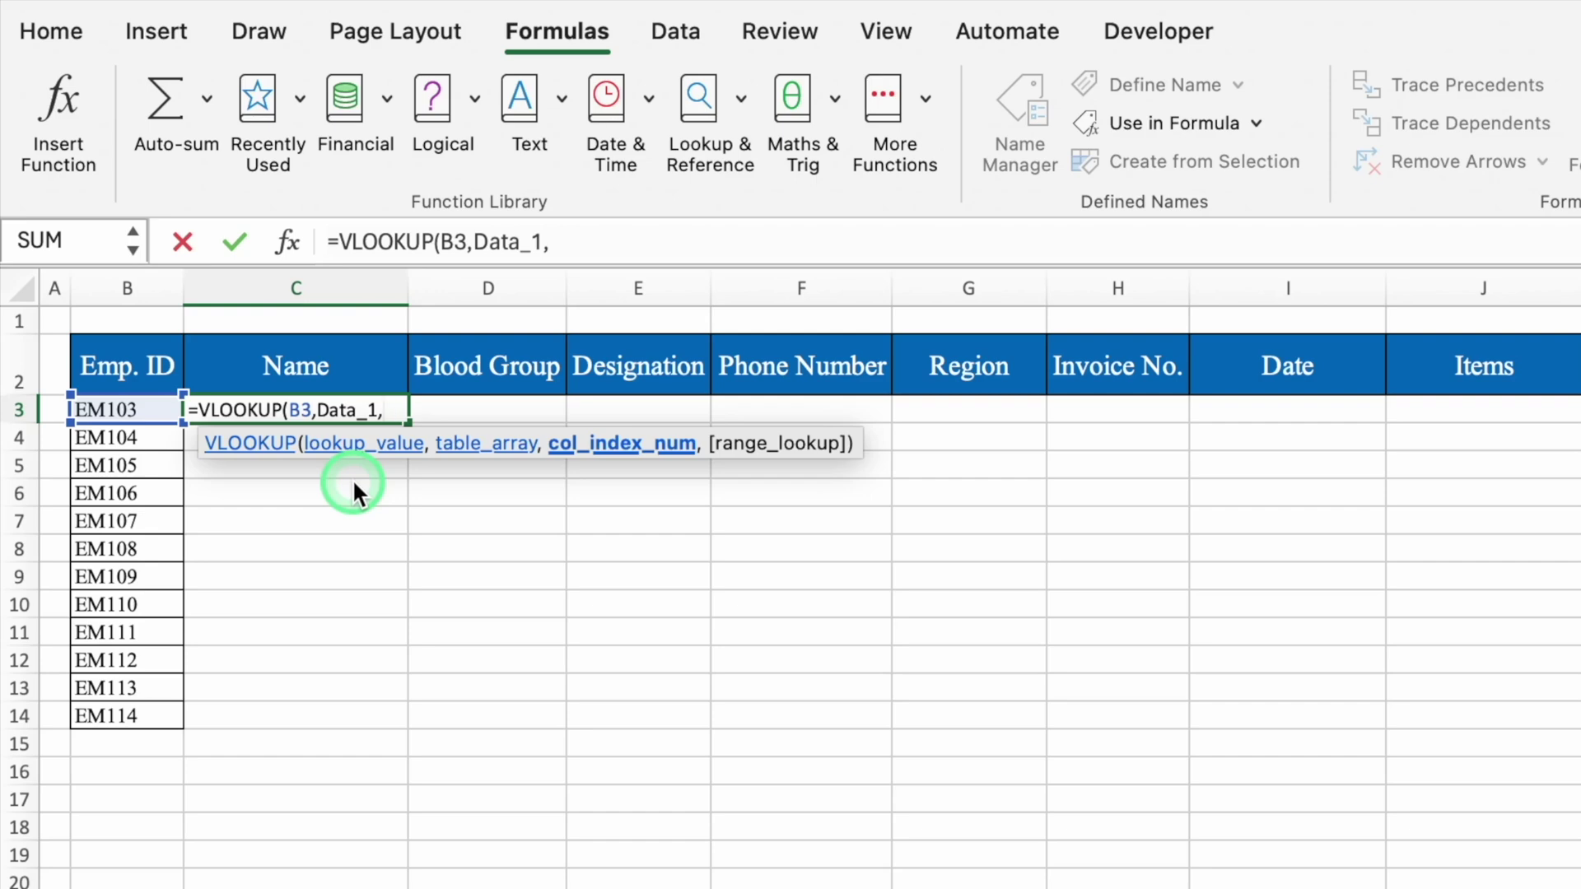
{"action": "type", "text": "2"}
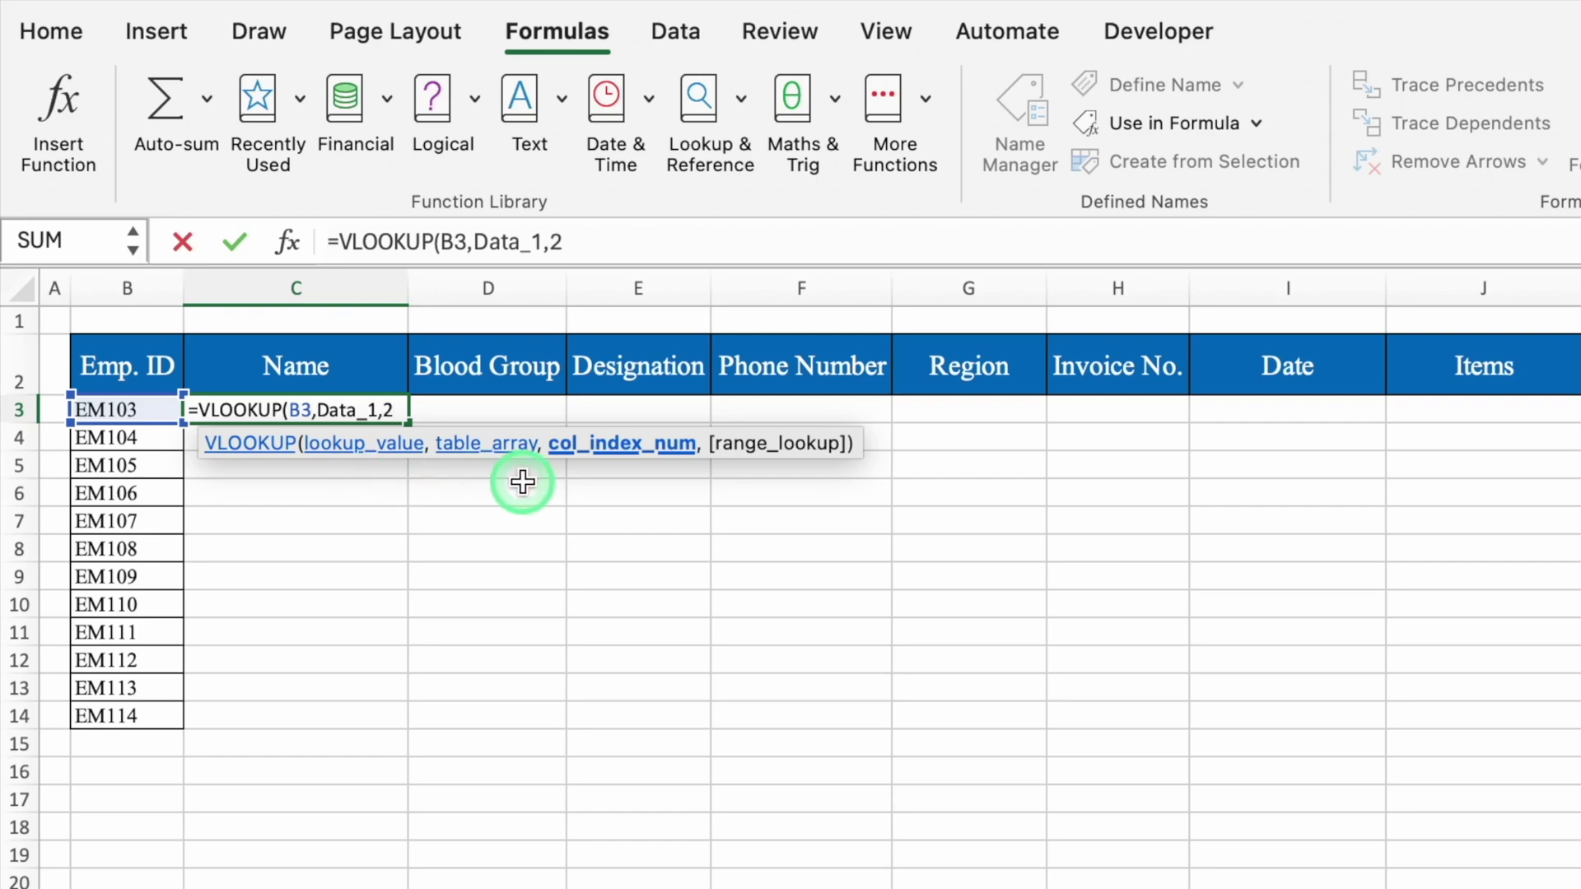
{"action": "type", "text": ",0"}
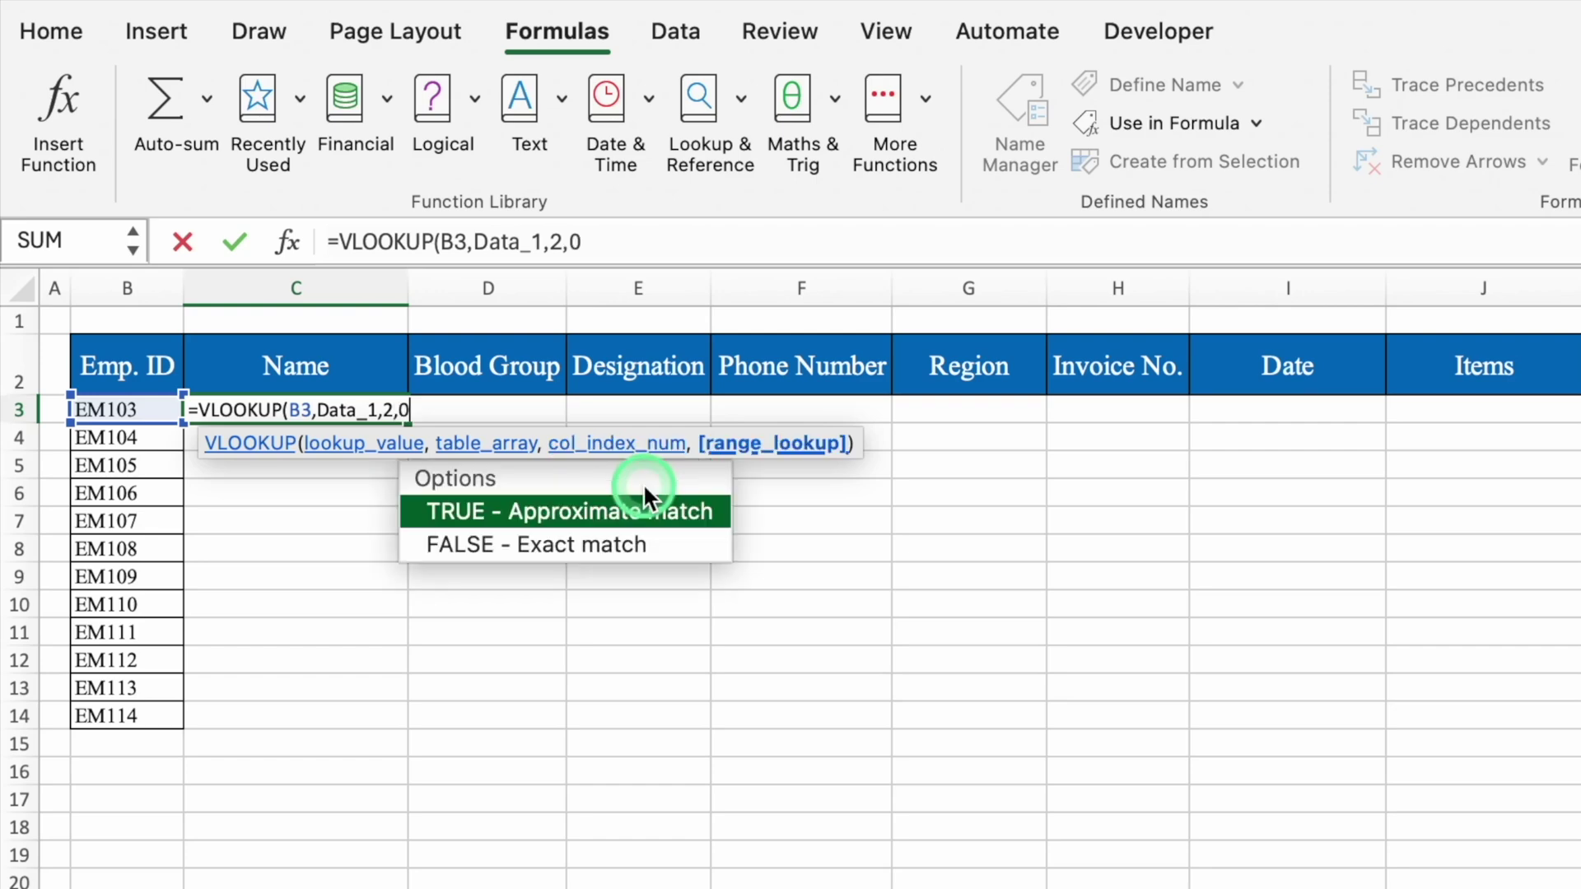
{"action": "type", "text": ")"}
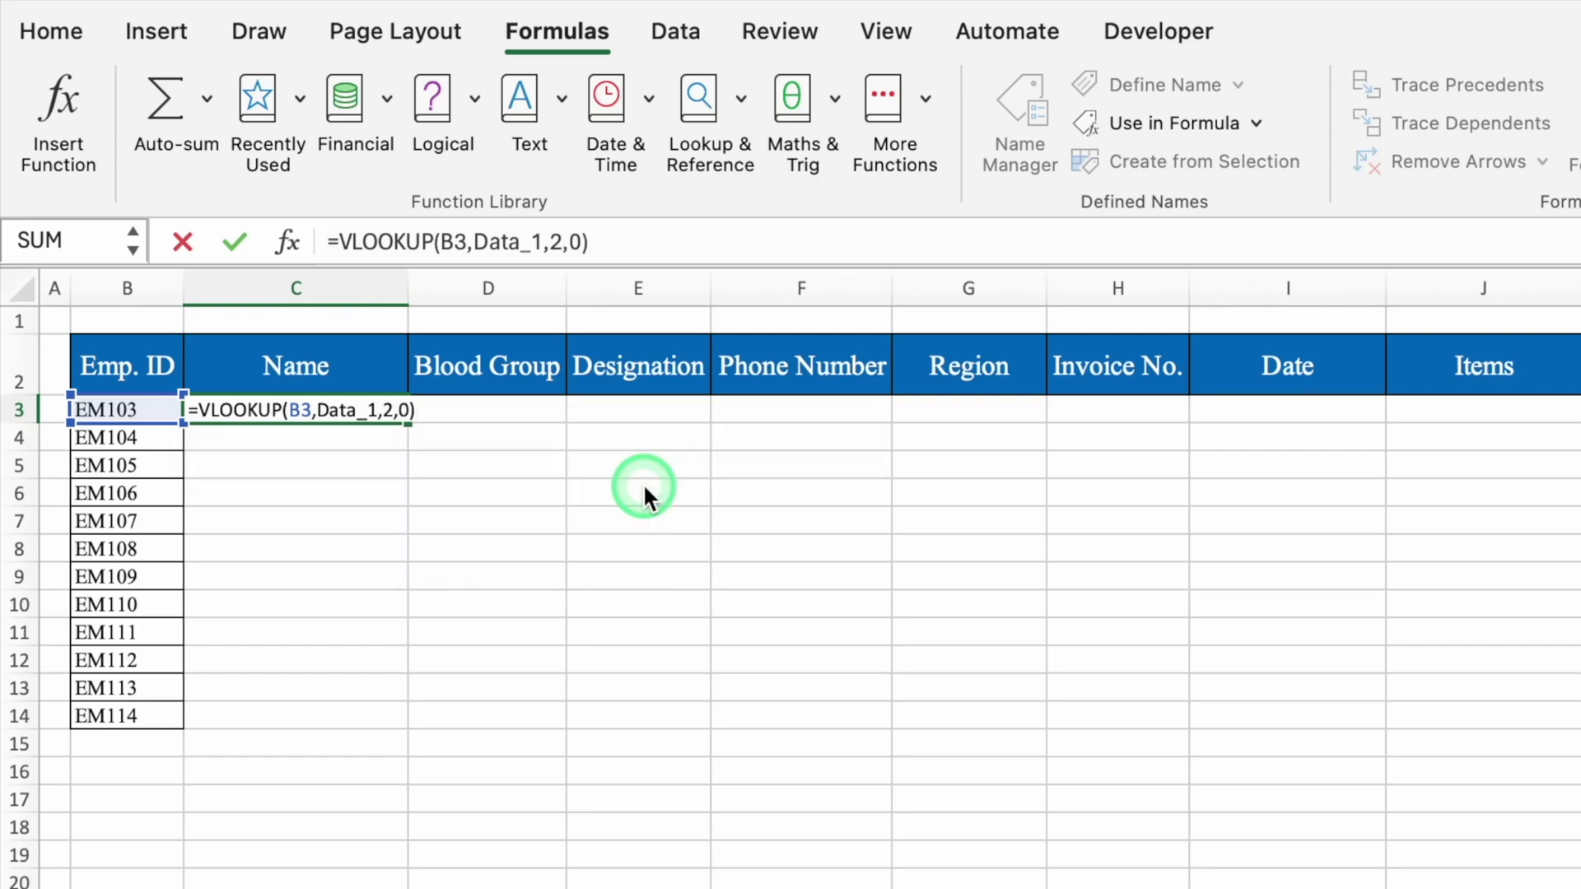
{"action": "key", "text": "Return"}
{"action": "left_click", "coordinate": [321, 404]}
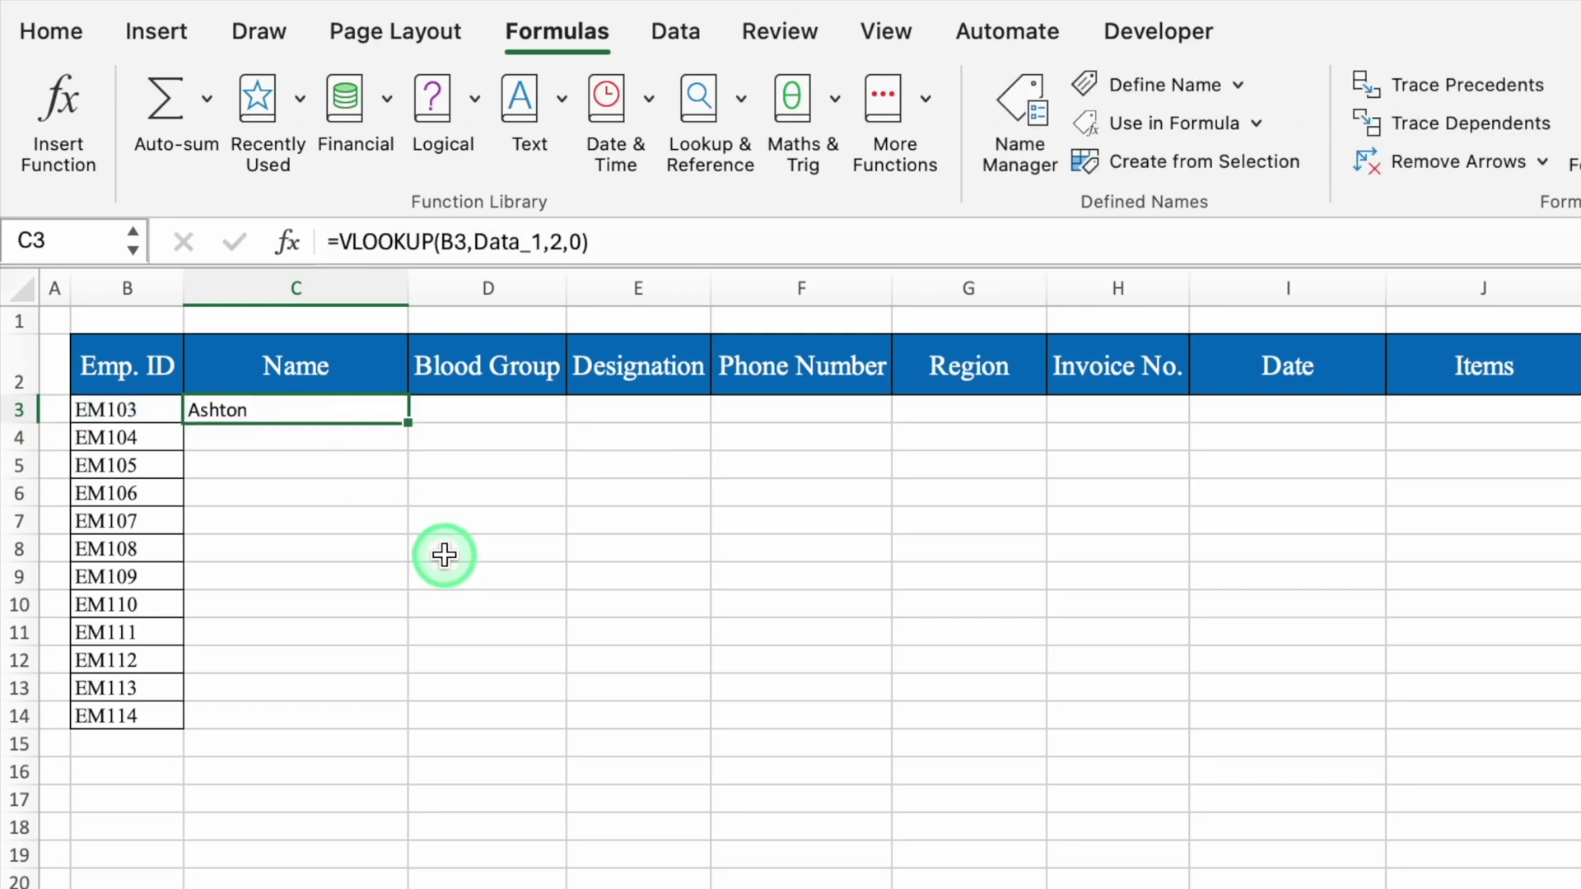
{"action": "left_click_drag", "start_coordinate": [409, 423], "coordinate": [811, 444]}
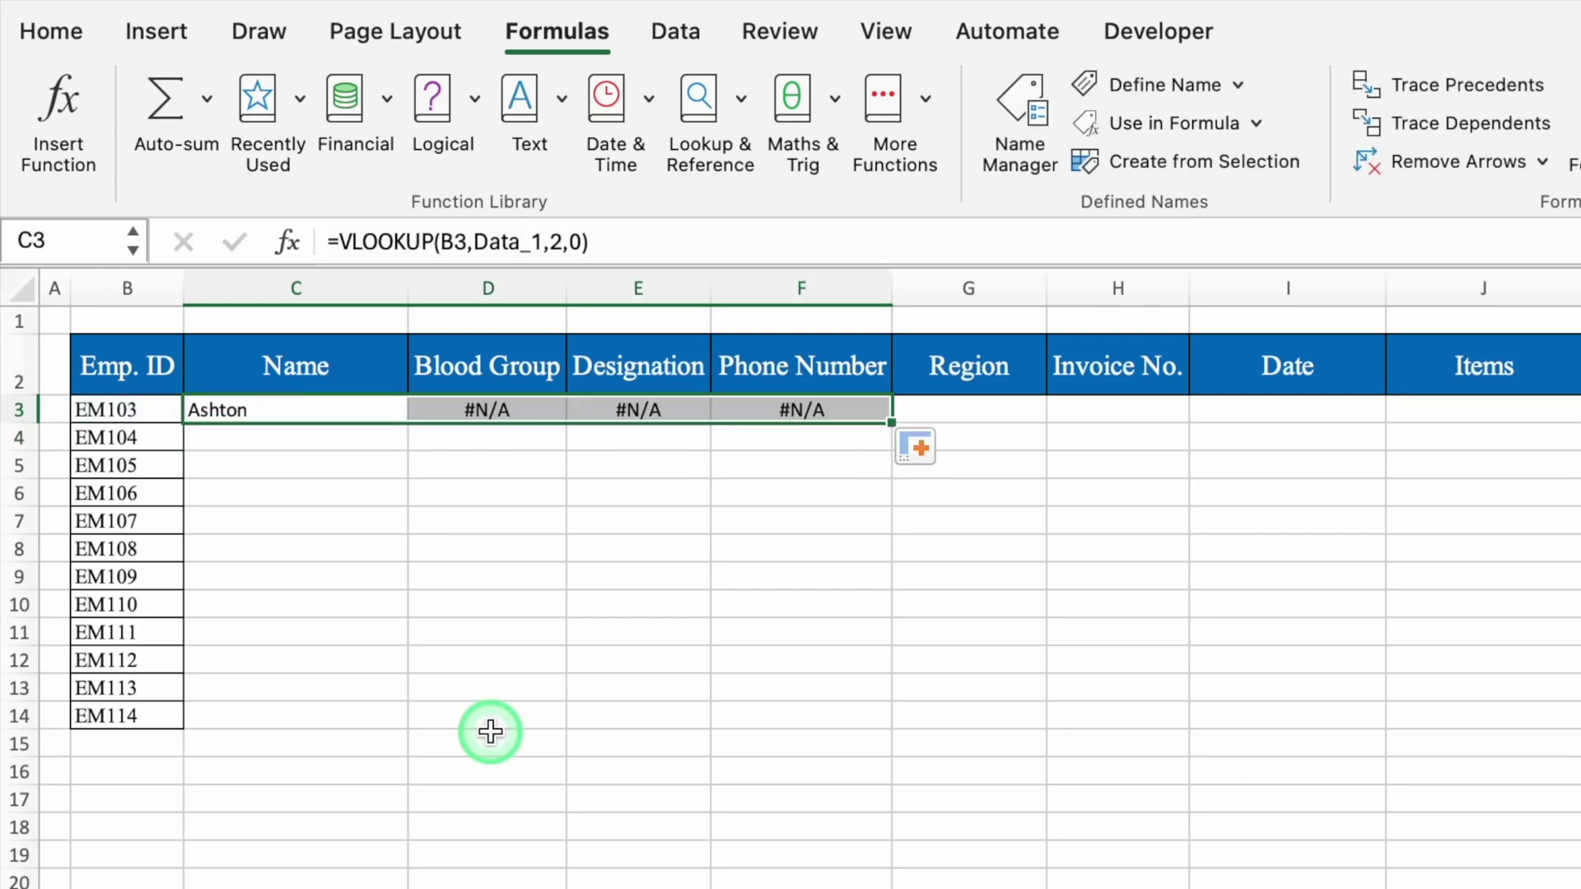
Step: Make the lookup value in C3's VLOOKUP formula an absolute reference, $B$3
{"action": "left_click", "coordinate": [333, 409]}
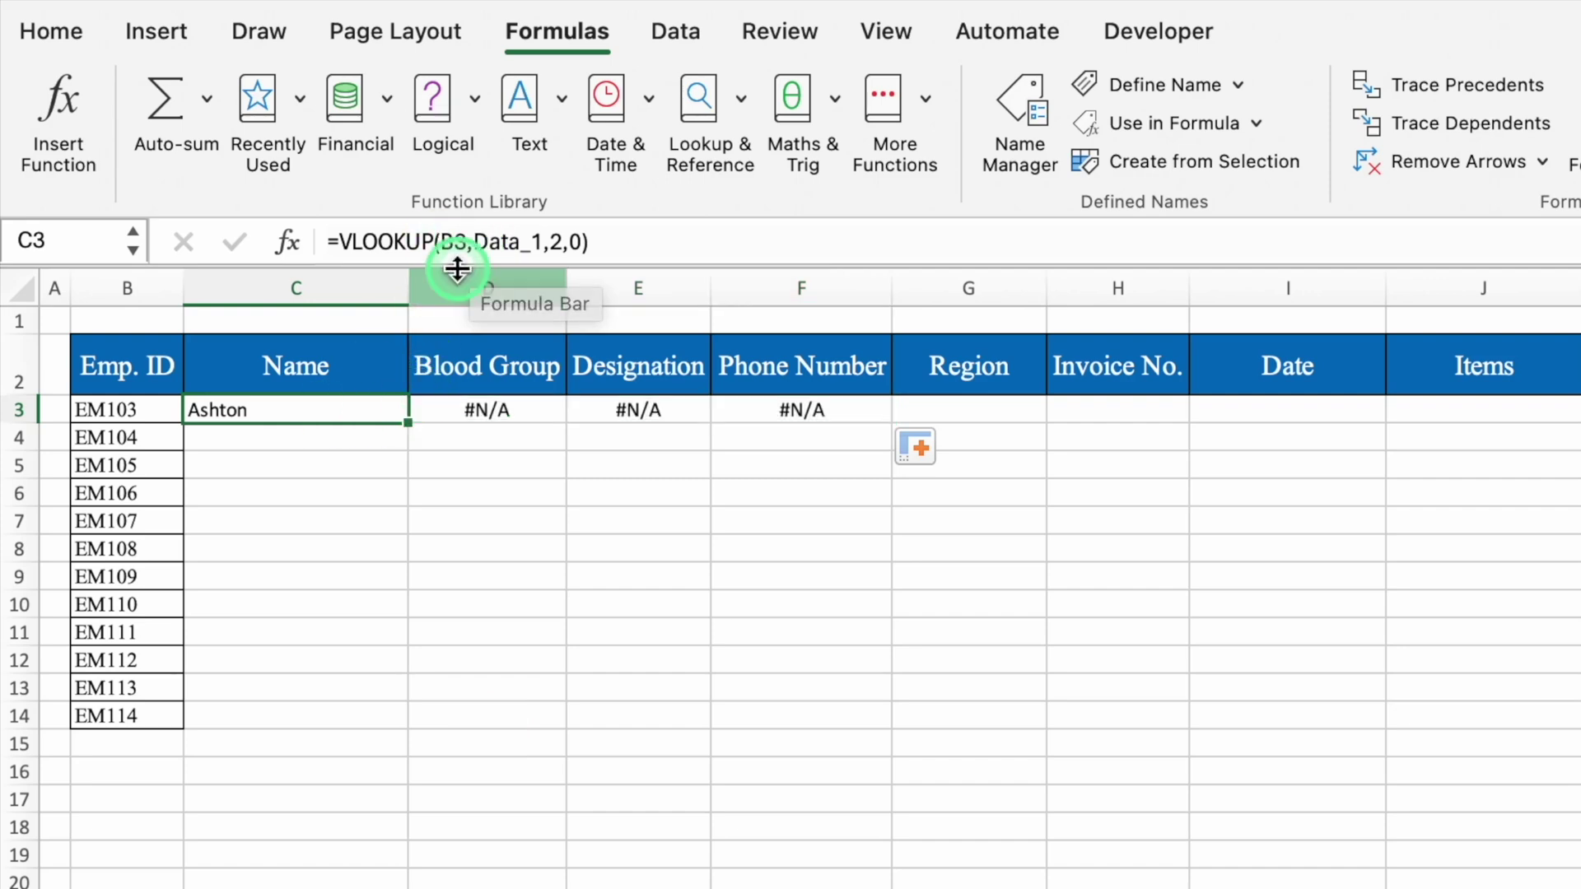
{"action": "left_click", "coordinate": [462, 241]}
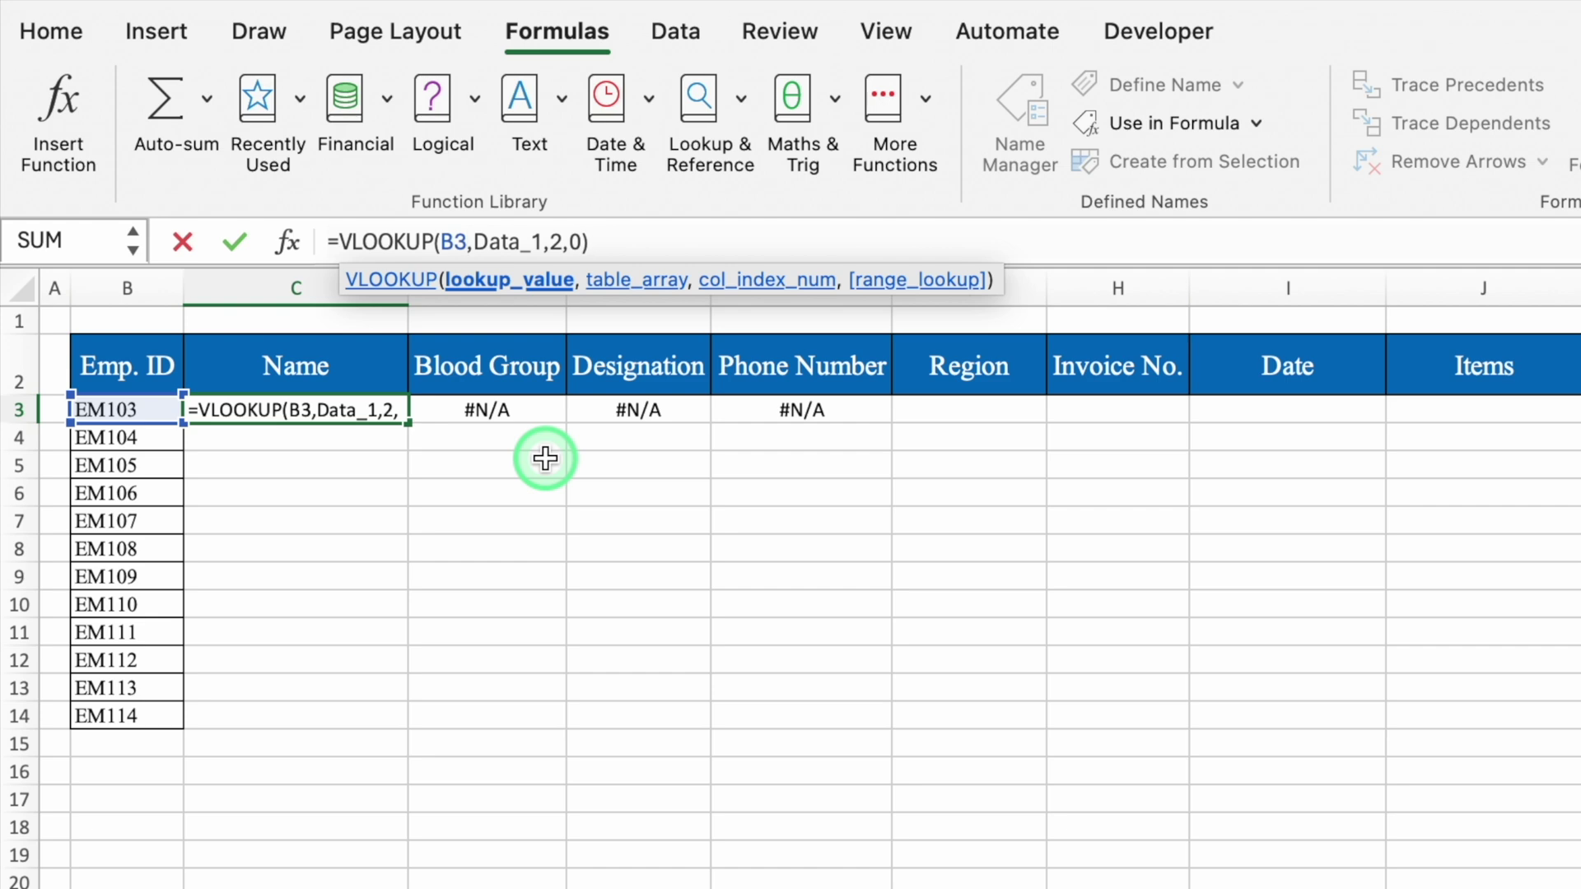
{"action": "key", "text": "F4"}
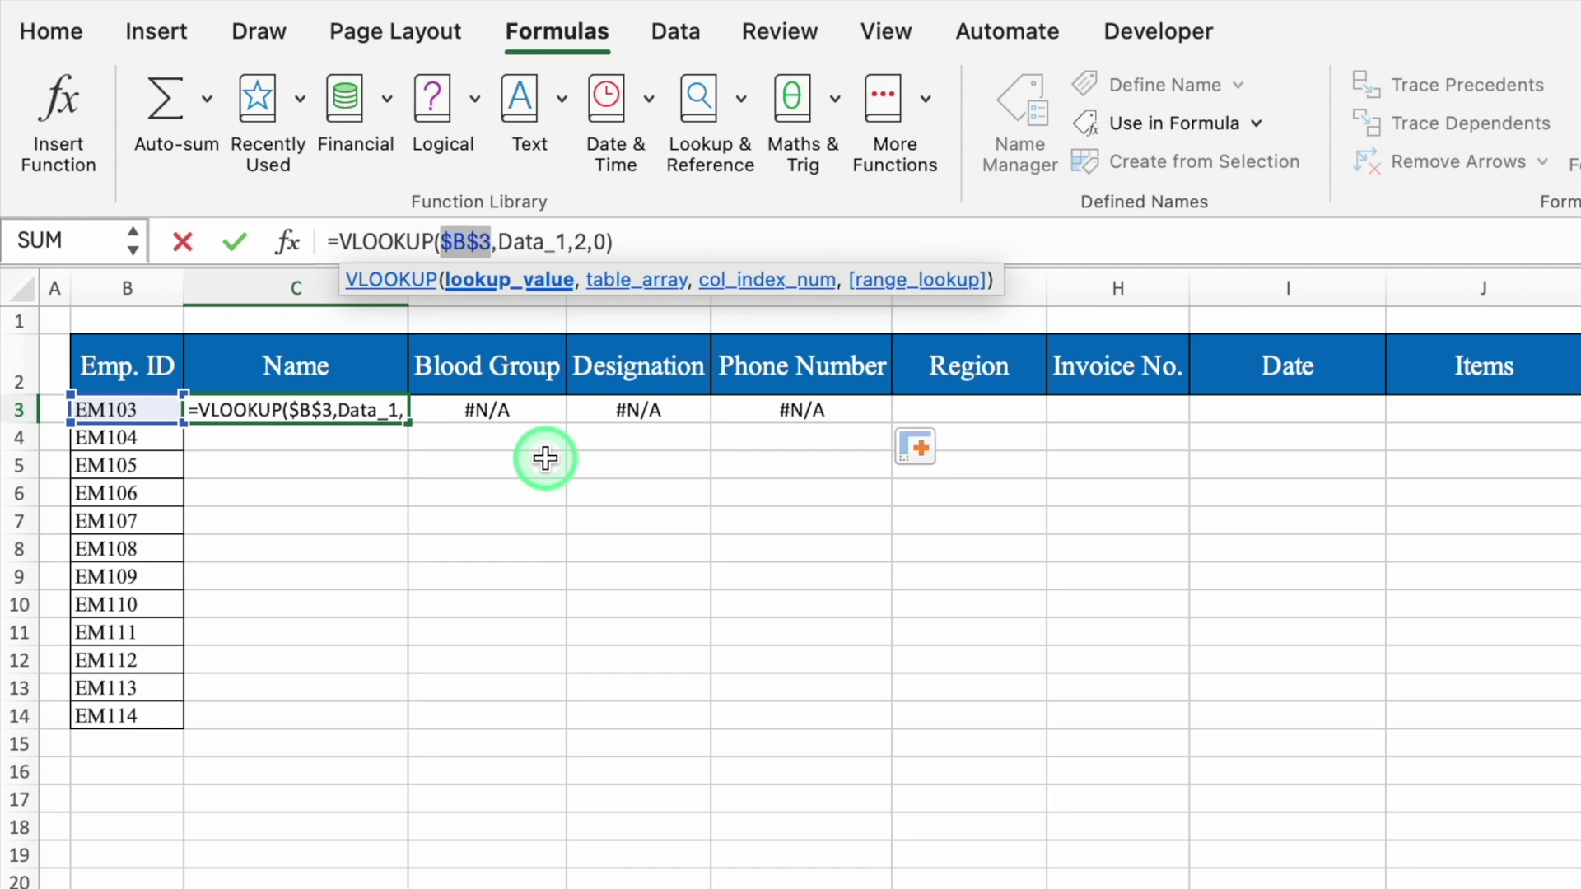
{"action": "key", "text": "Return"}
{"action": "left_click", "coordinate": [342, 406]}
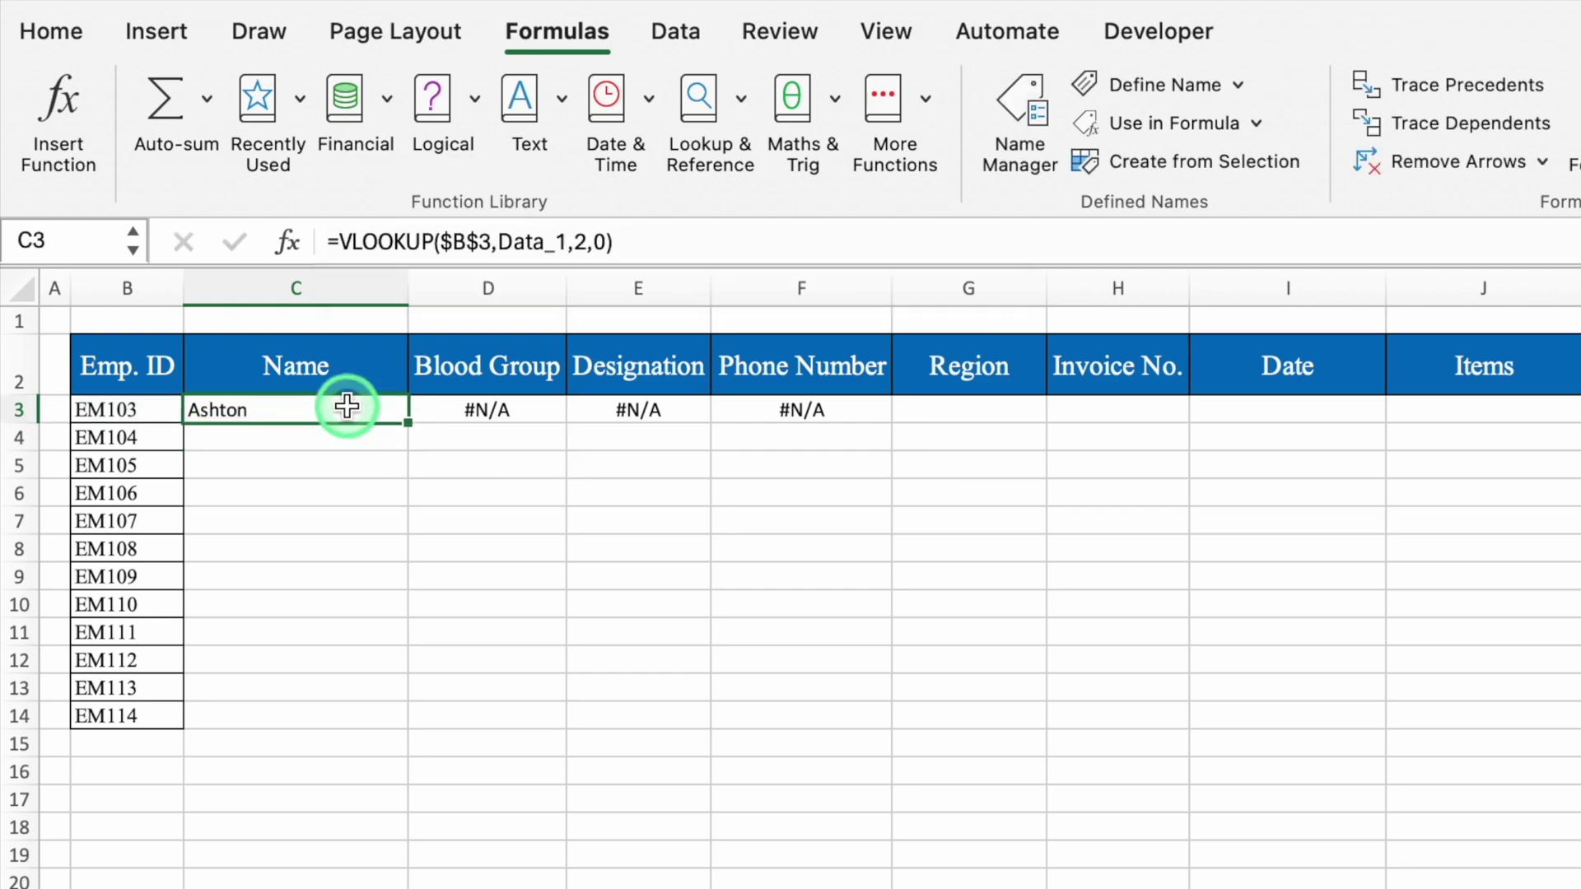
Step: Fill C3's VLOOKUP formula across to F3 and check the formulas in the filled cells
{"action": "left_click_drag", "start_coordinate": [408, 420], "coordinate": [830, 436]}
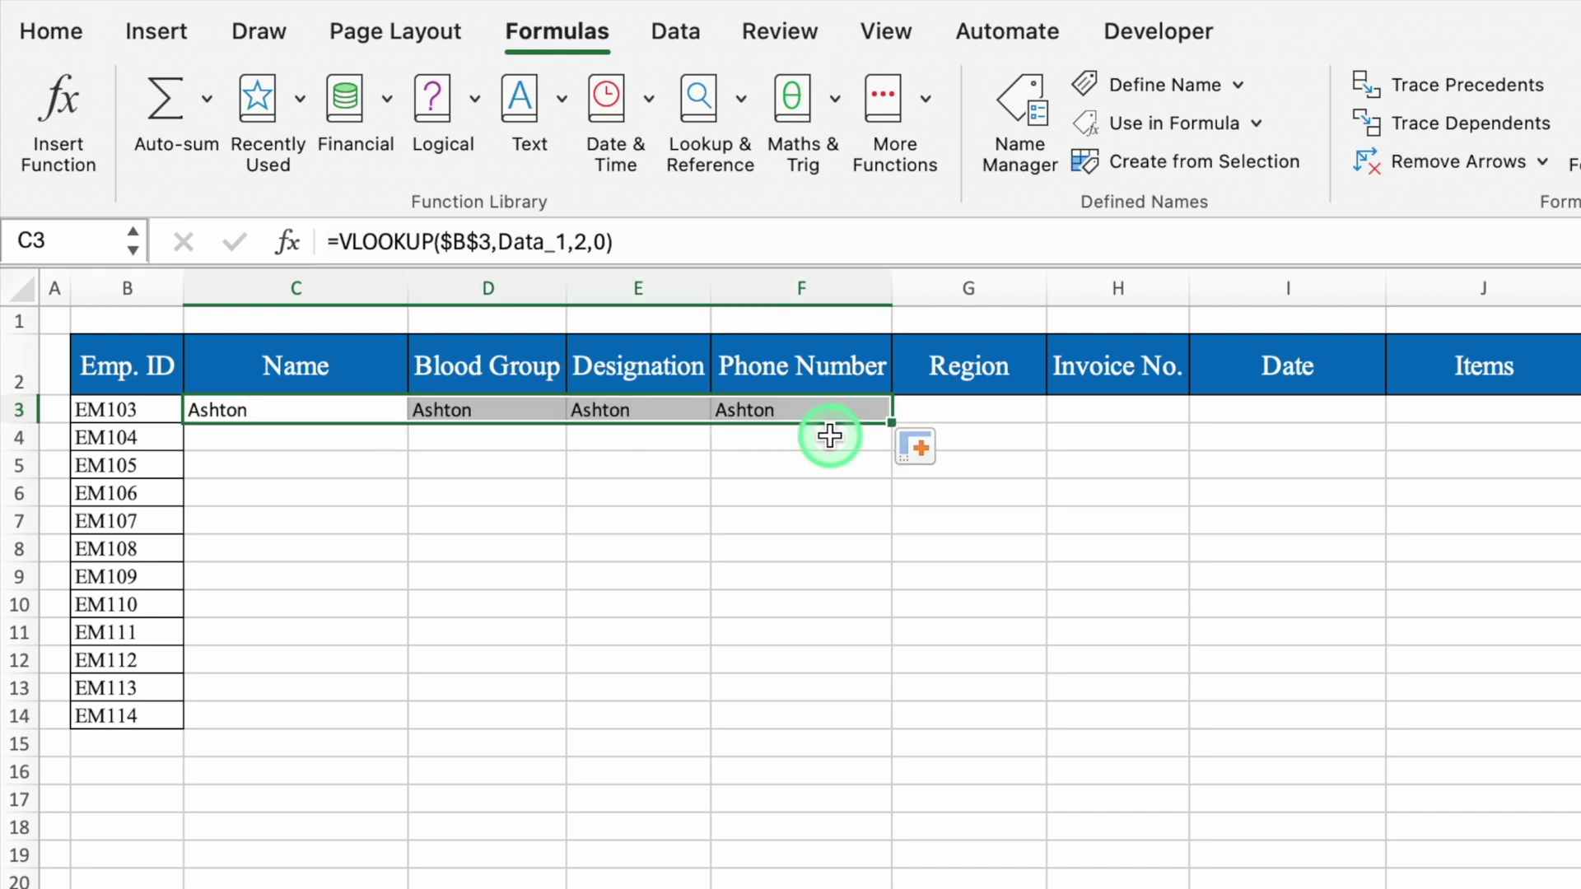
{"action": "left_click", "coordinate": [469, 410]}
{"action": "left_click", "coordinate": [600, 406]}
{"action": "left_click", "coordinate": [767, 404]}
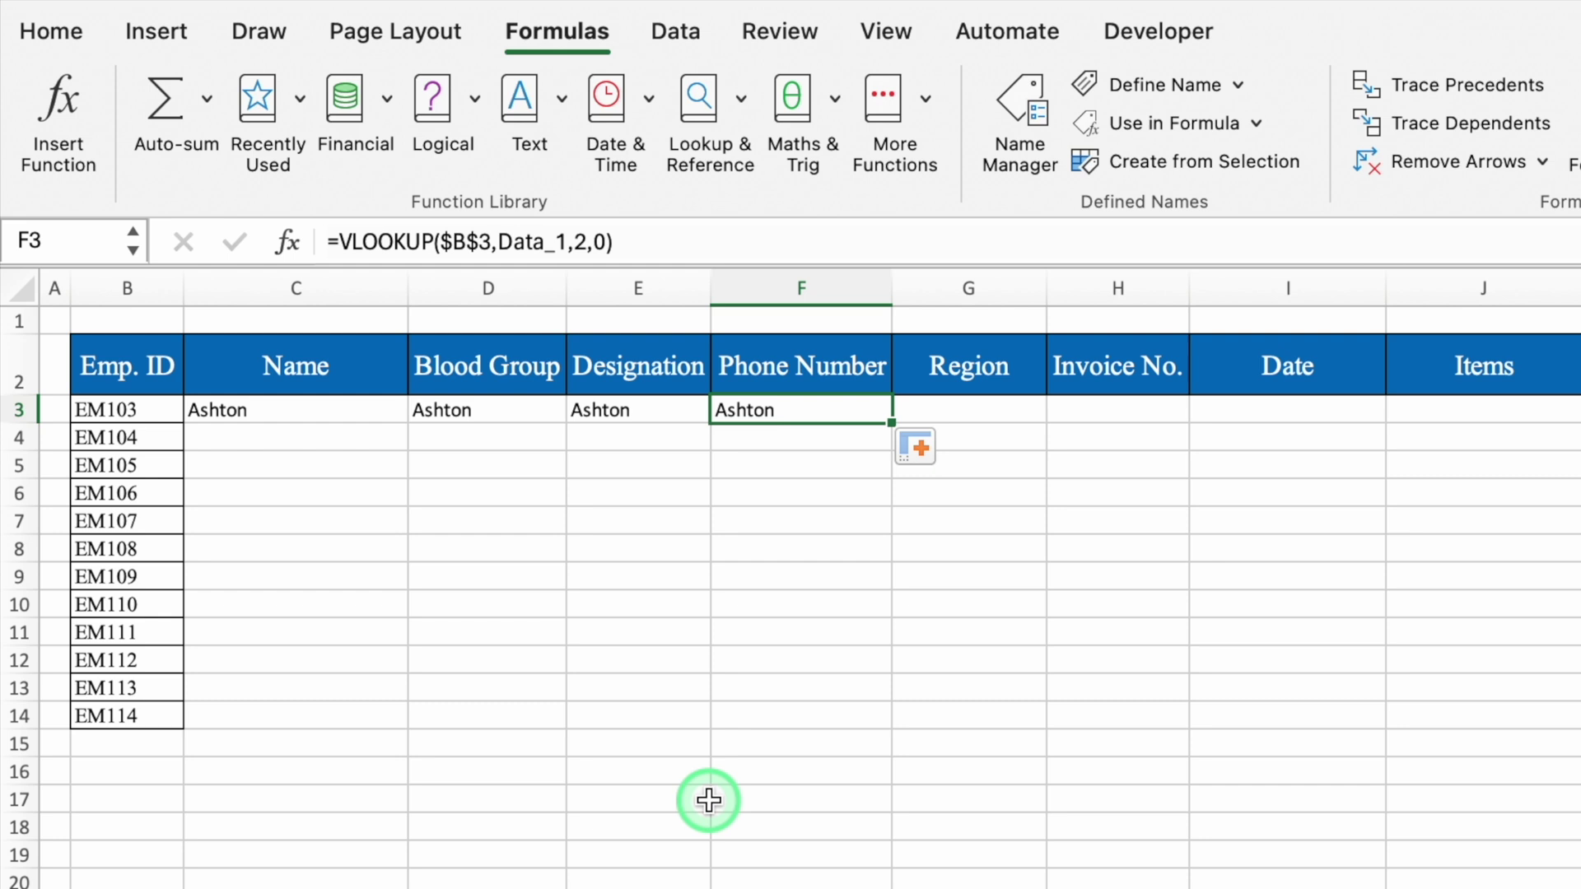
{"action": "key", "text": "Left"}
{"action": "key", "text": "Left"}
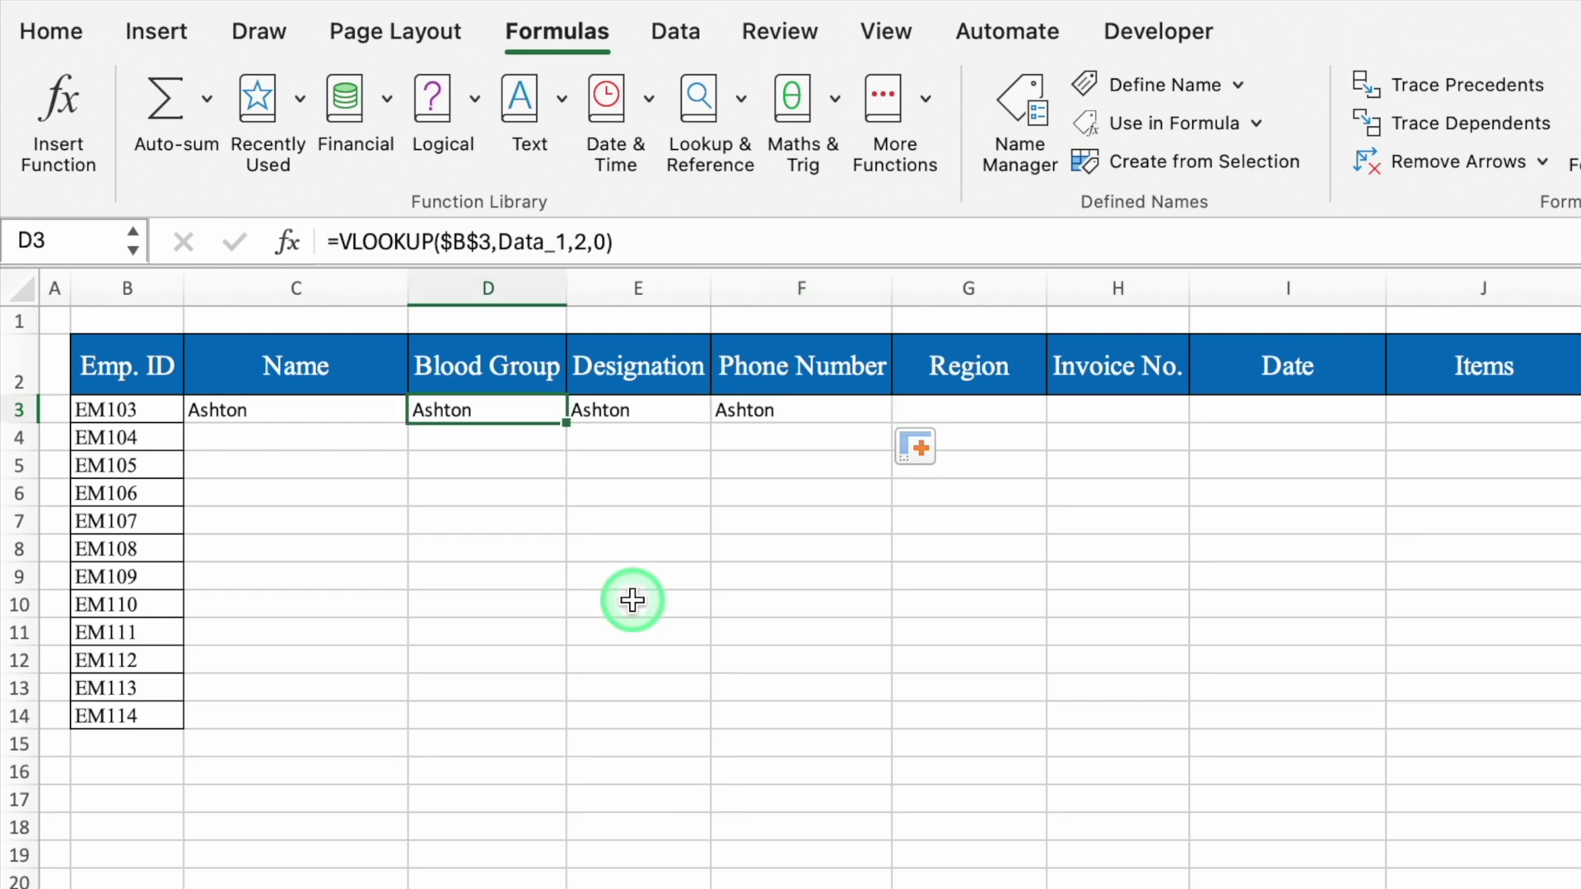
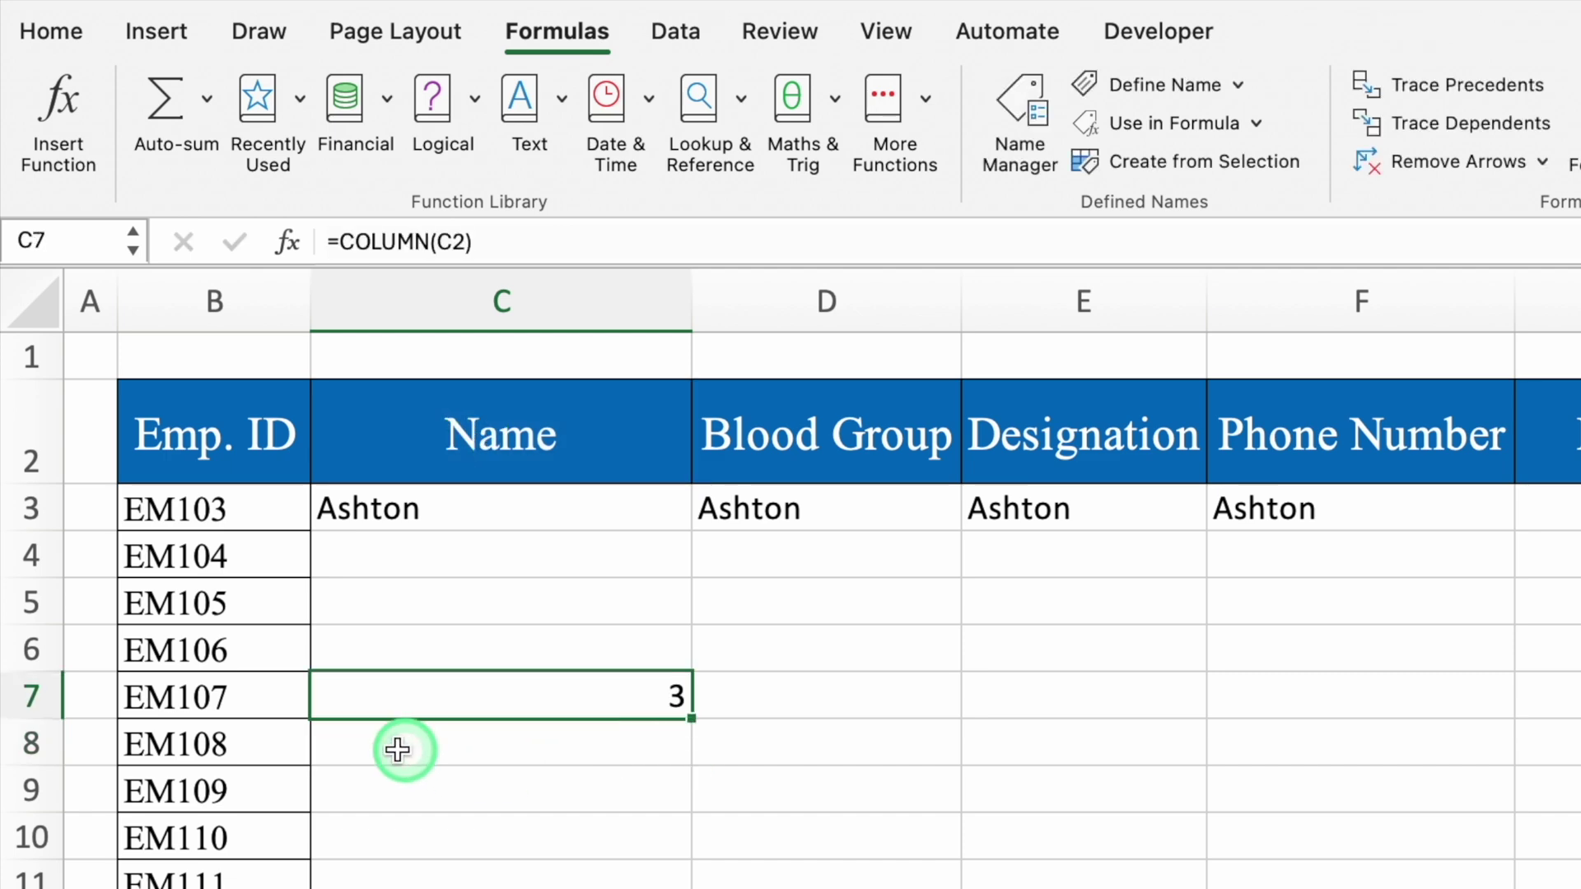
Step: Center the content of C7 and fill its =COLUMN(C2) formula across to F7
{"action": "left_click", "coordinate": [91, 696]}
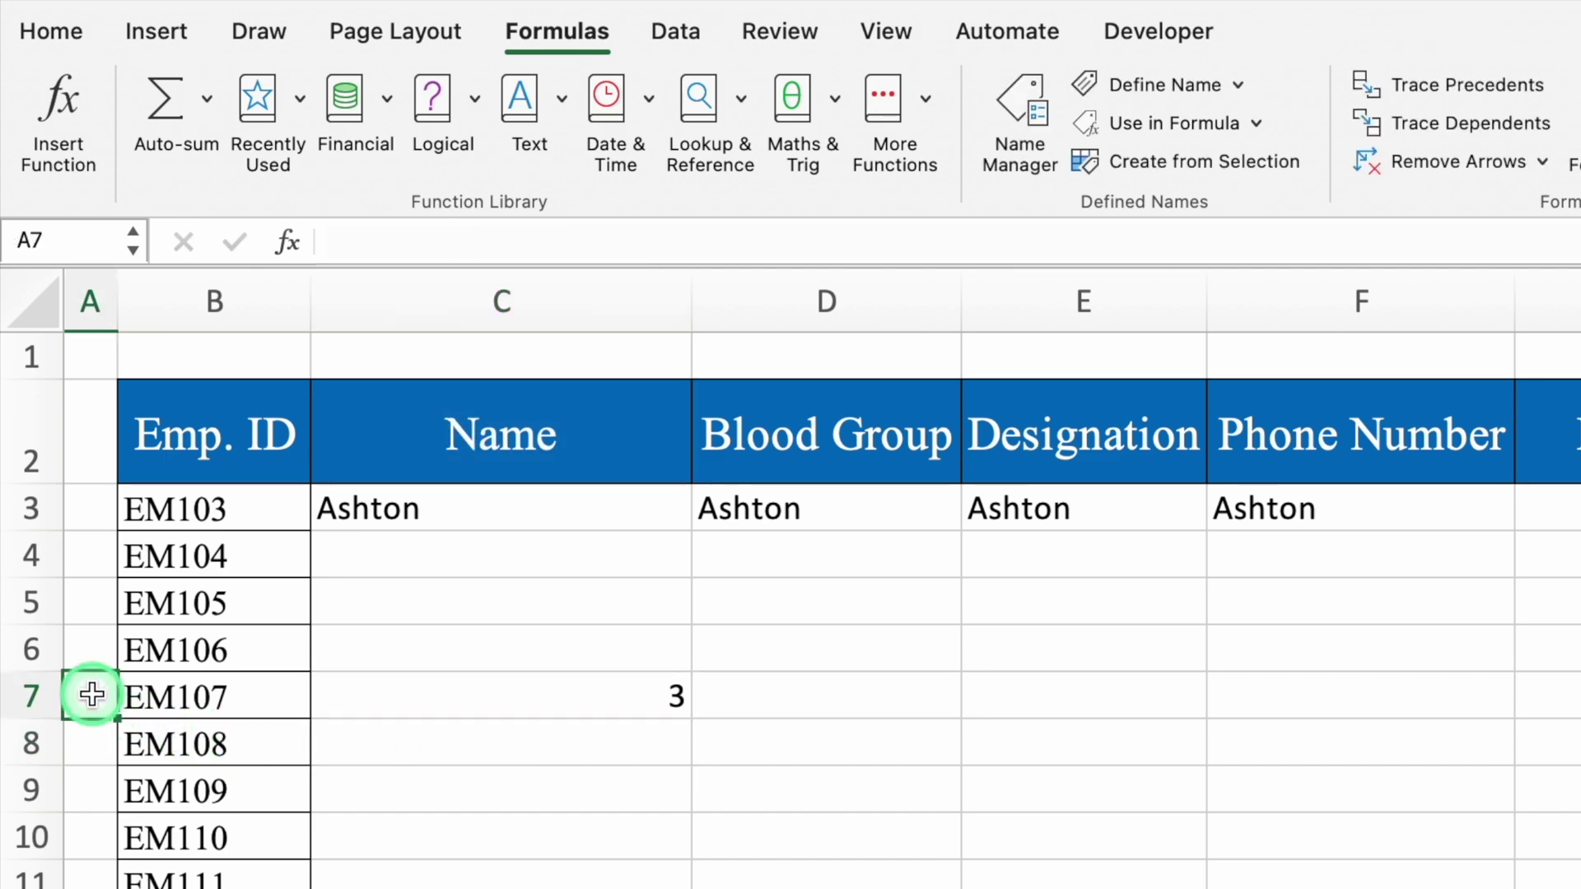
{"action": "left_click", "coordinate": [258, 699]}
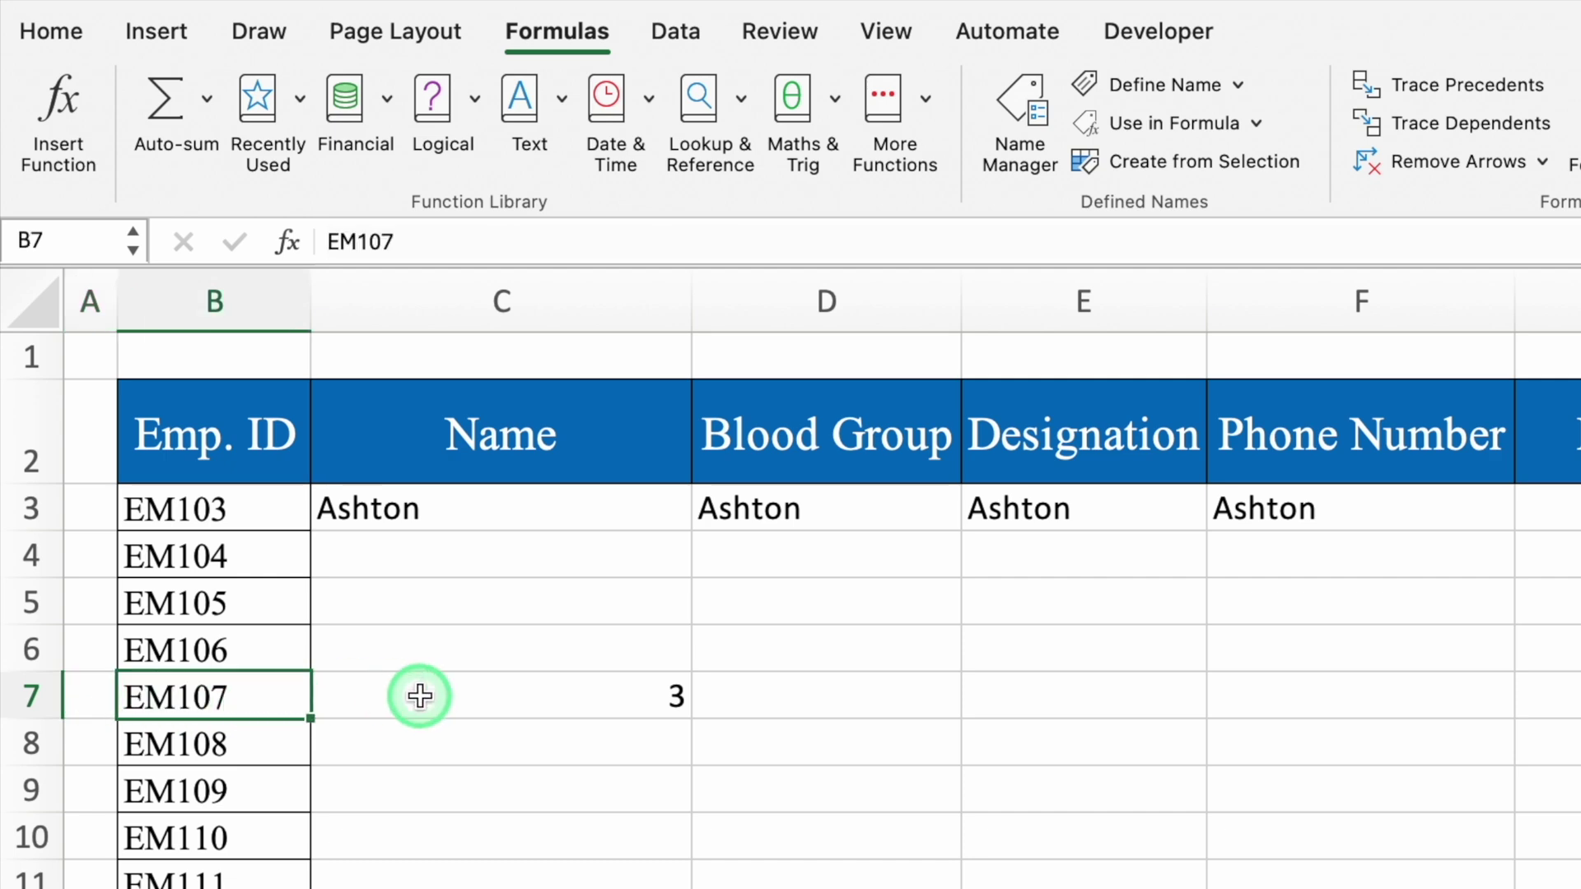
{"action": "left_click", "coordinate": [421, 696]}
{"action": "left_click", "coordinate": [39, 31]}
{"action": "left_click", "coordinate": [730, 122]}
{"action": "left_click_drag", "start_coordinate": [691, 722], "coordinate": [1366, 720]}
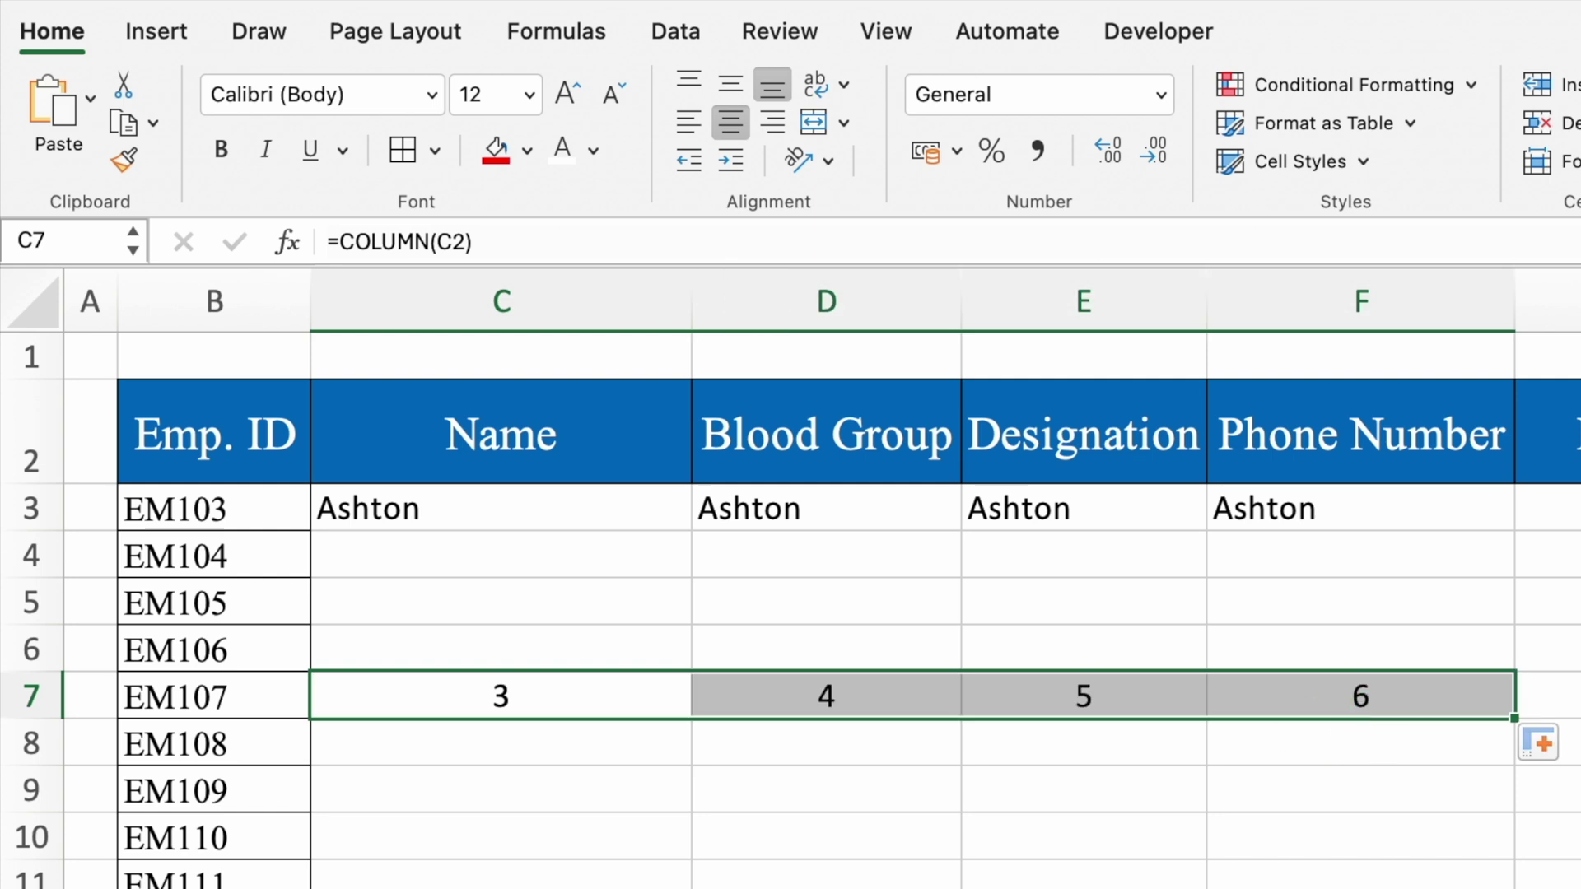
Step: Clear the COLUMN formulas from C7:F7 and enter =COLUMNS(C2) in C7
{"action": "key", "text": "Delete"}
{"action": "left_click", "coordinate": [607, 706]}
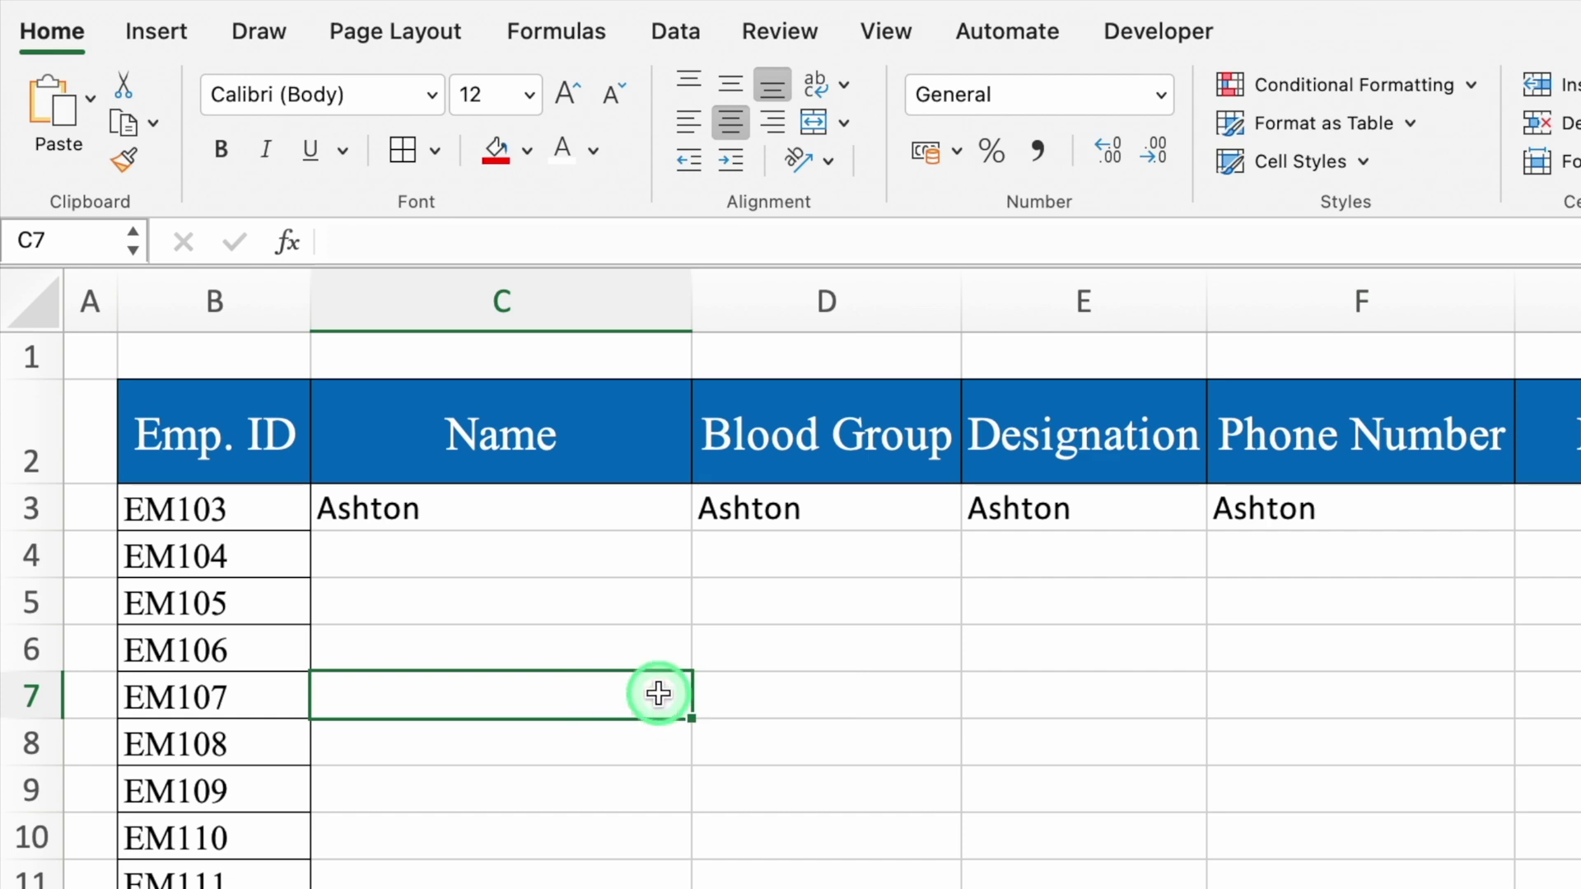
{"action": "type", "text": "="}
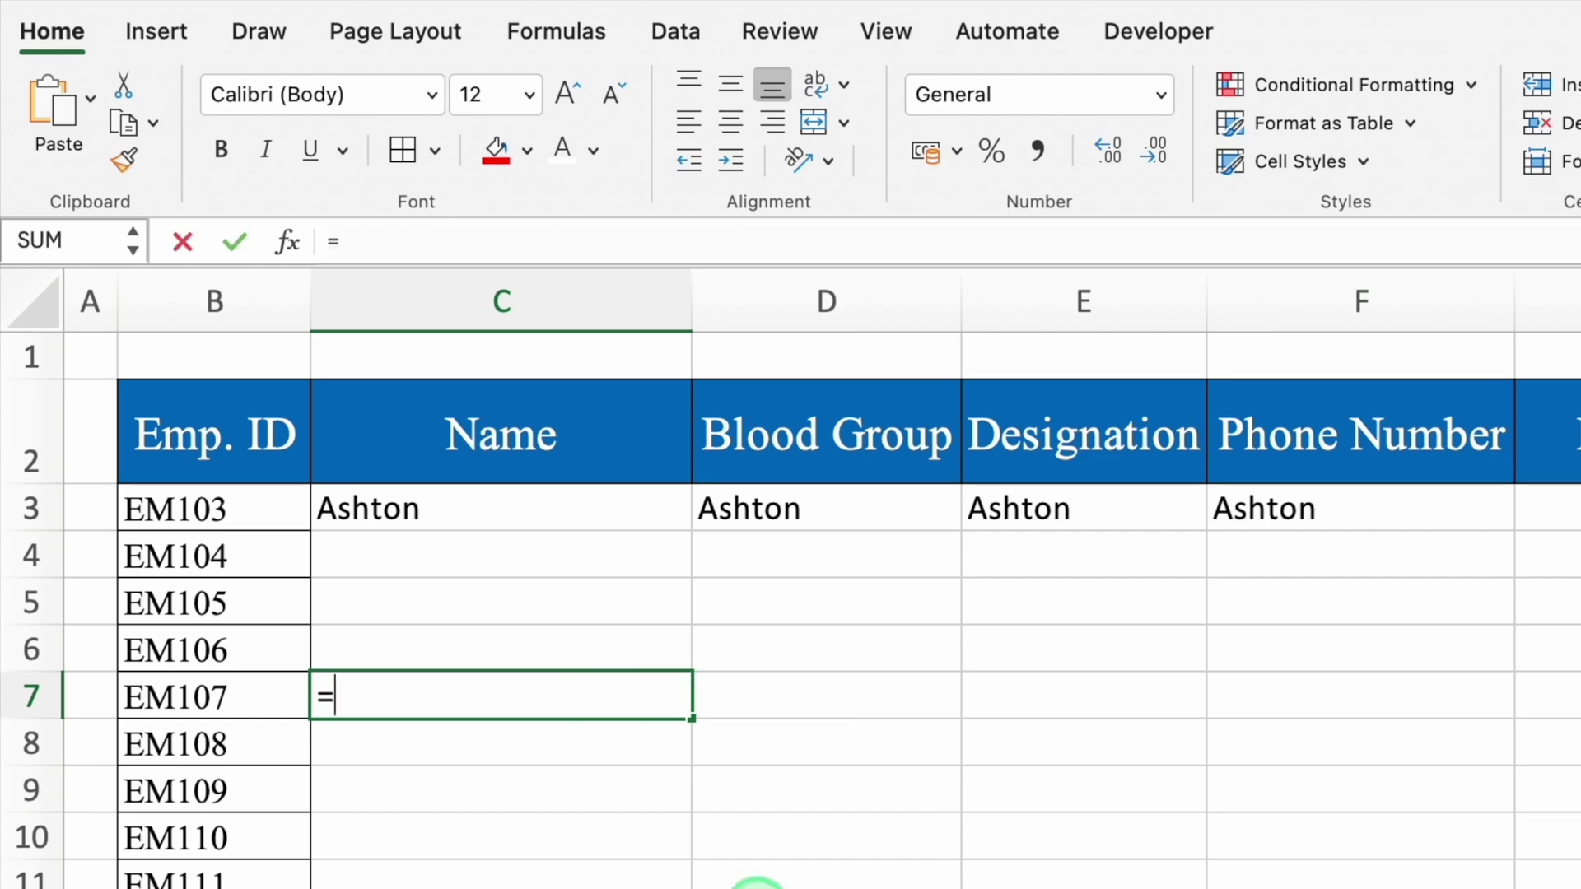
{"action": "type", "text": "column"}
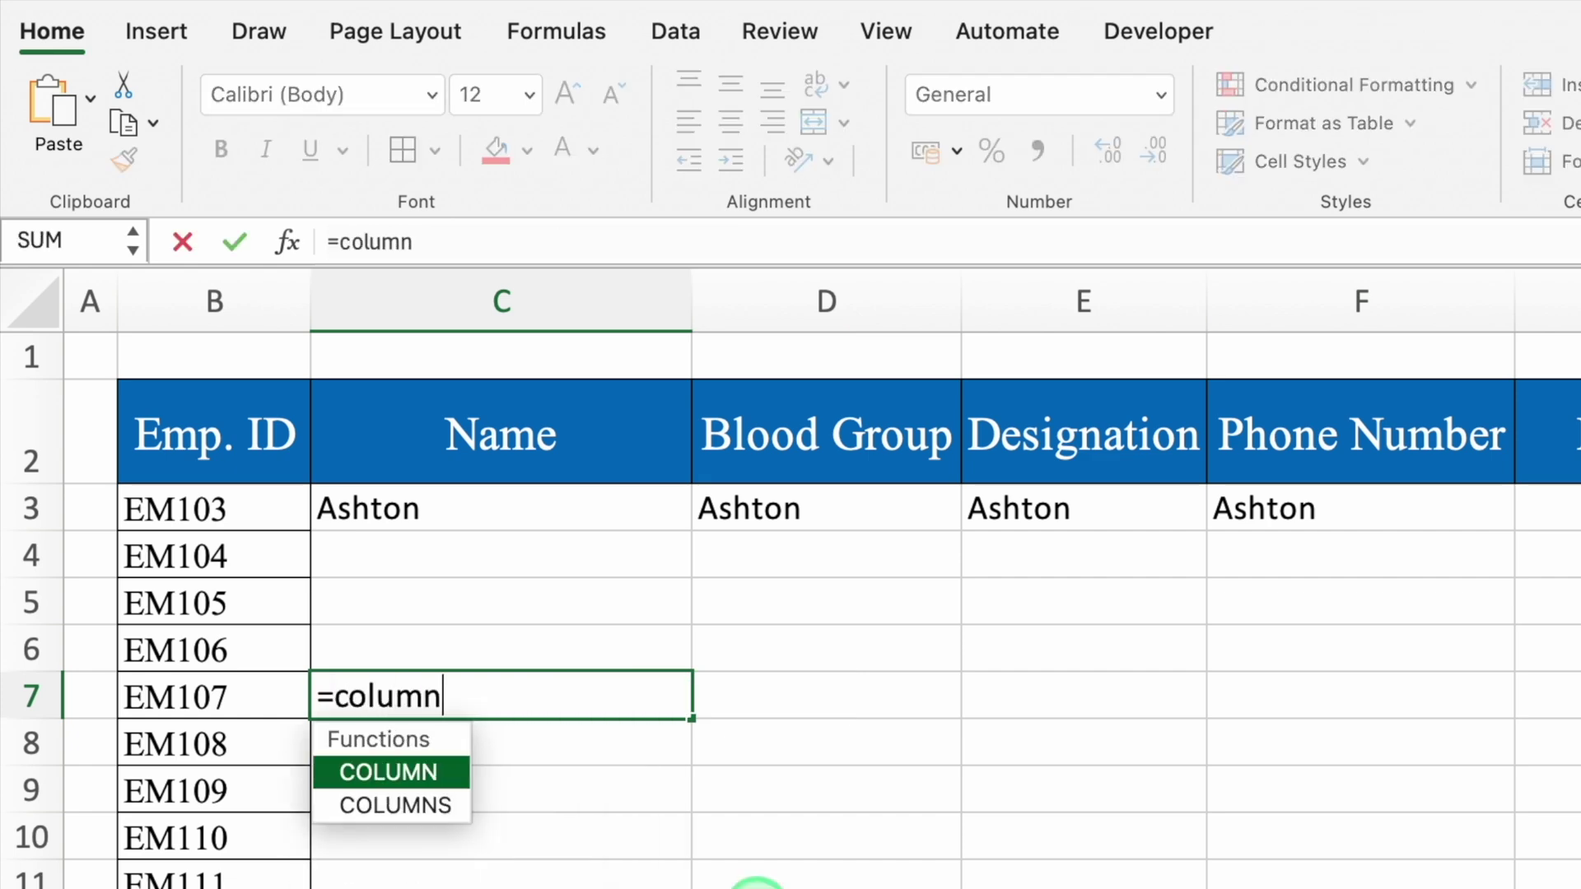
{"action": "double_click", "coordinate": [403, 808]}
{"action": "left_click", "coordinate": [536, 455]}
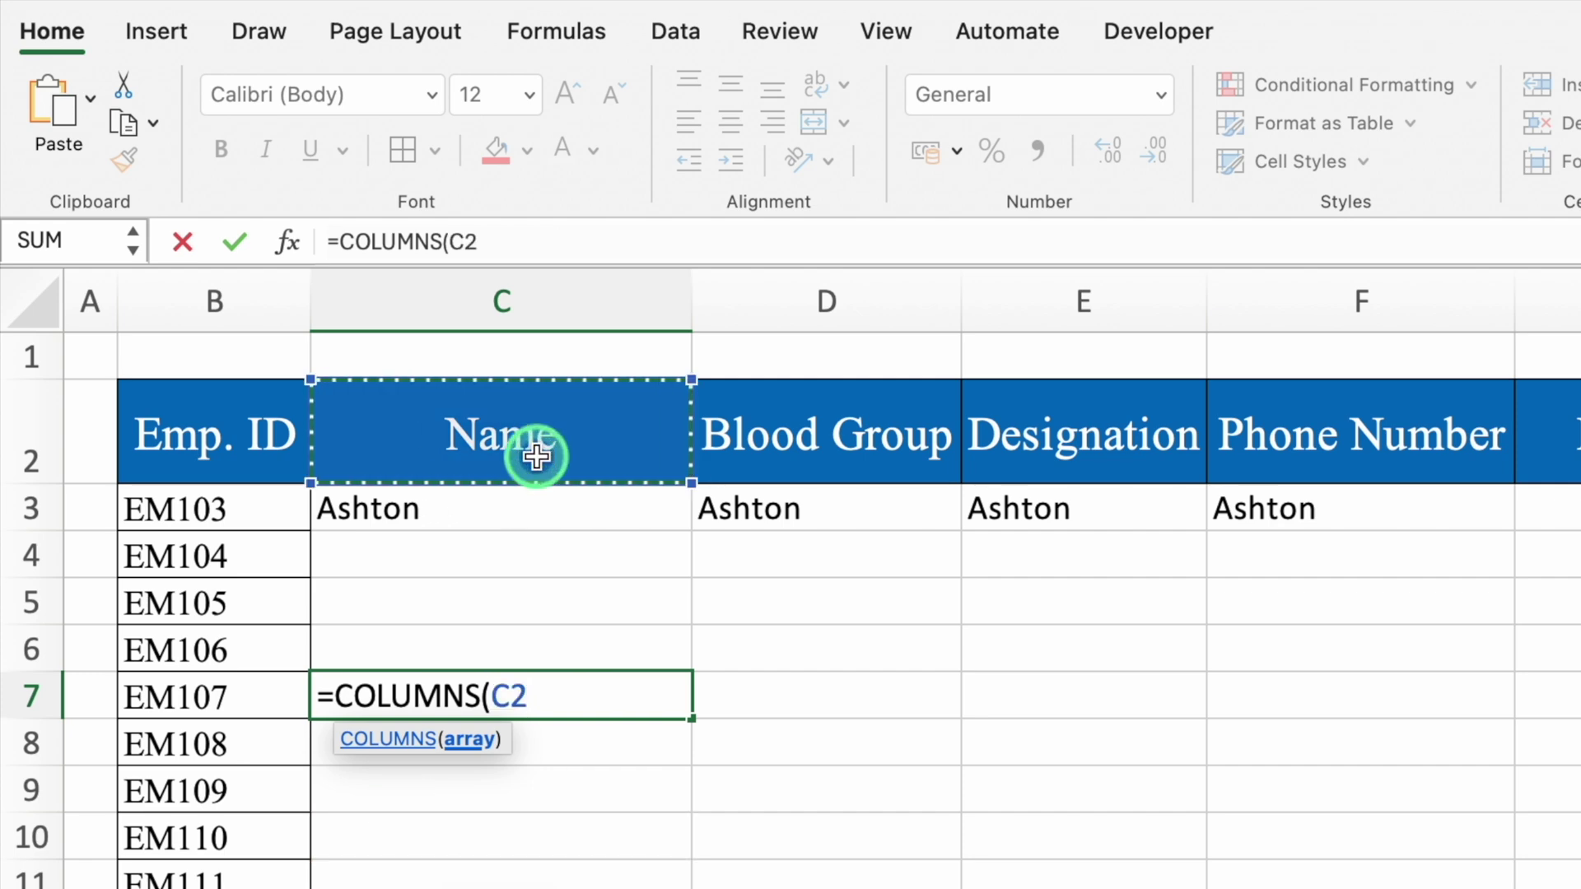
{"action": "type", "text": ")"}
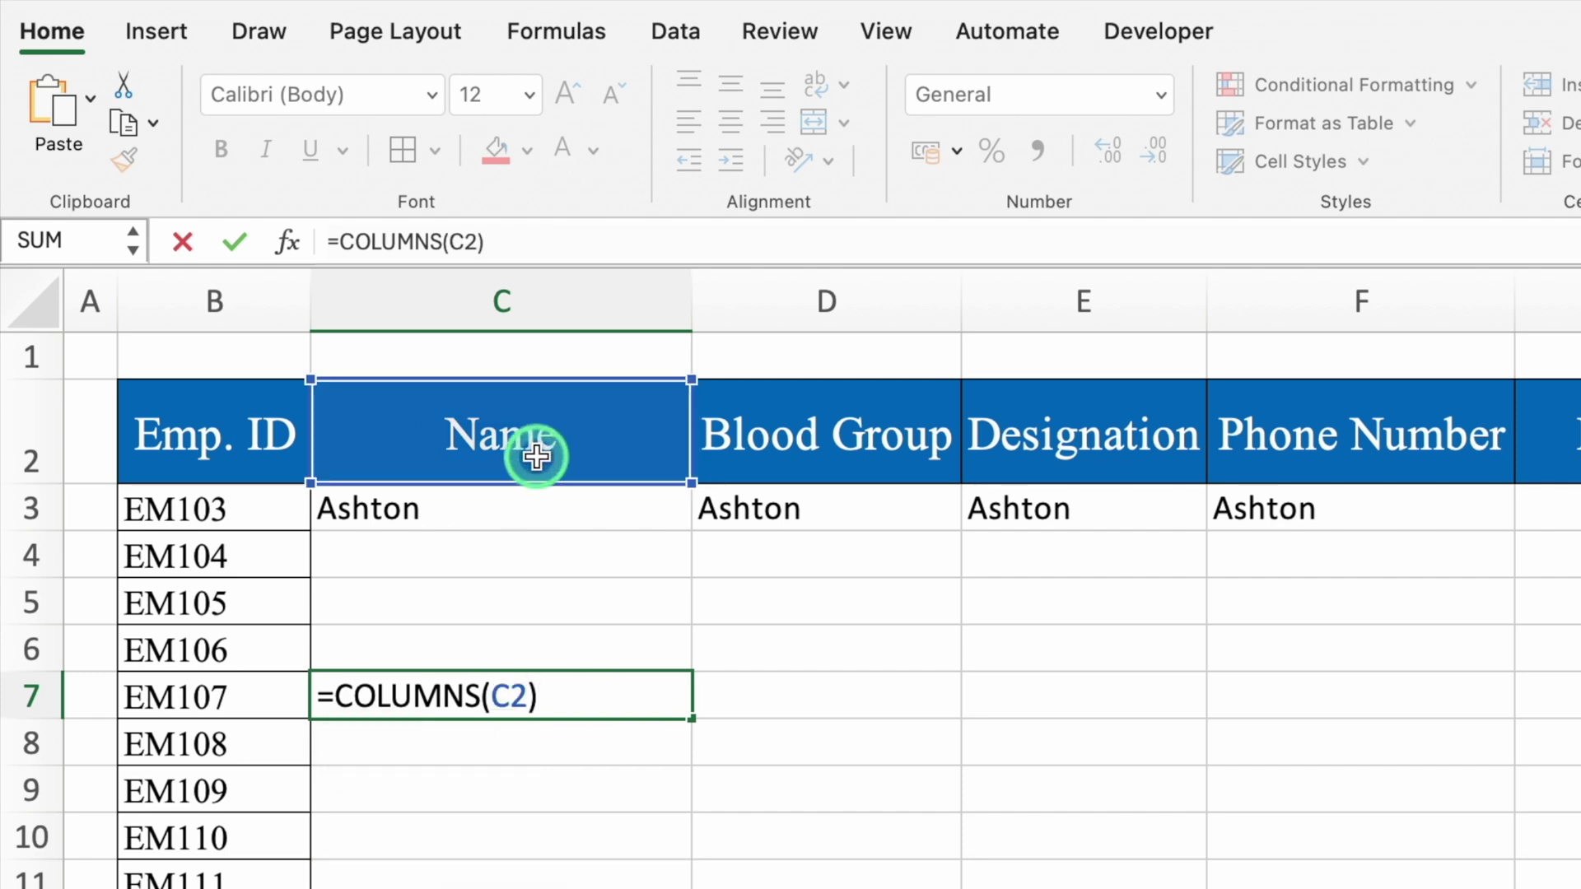
{"action": "key", "text": "Return"}
{"action": "left_click", "coordinate": [557, 692]}
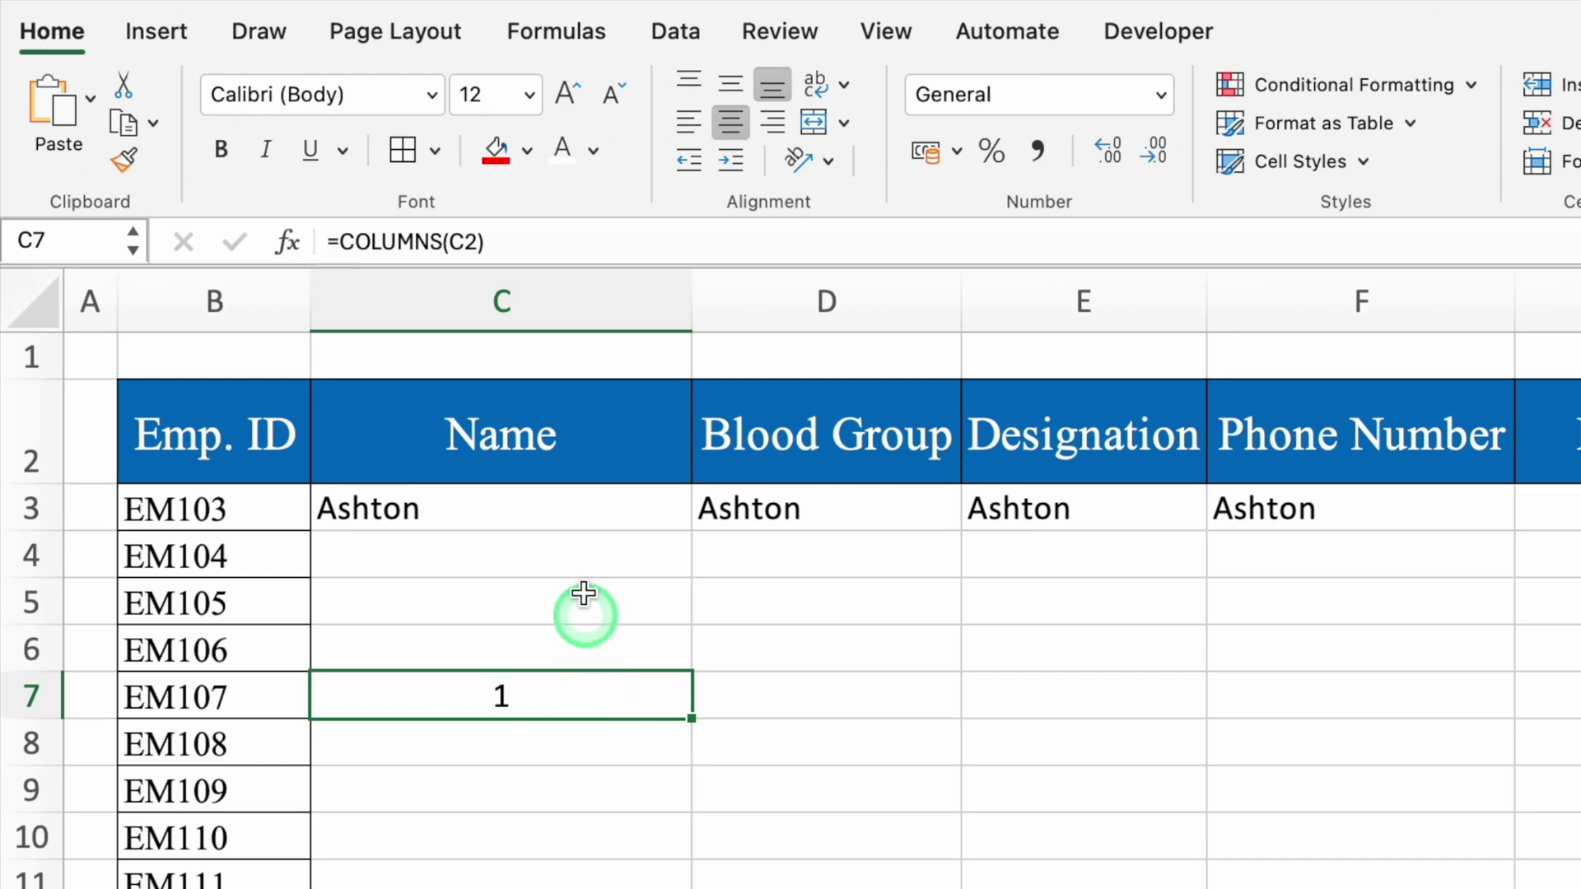
{"action": "left_click", "coordinate": [546, 441]}
{"action": "left_click", "coordinate": [558, 694]}
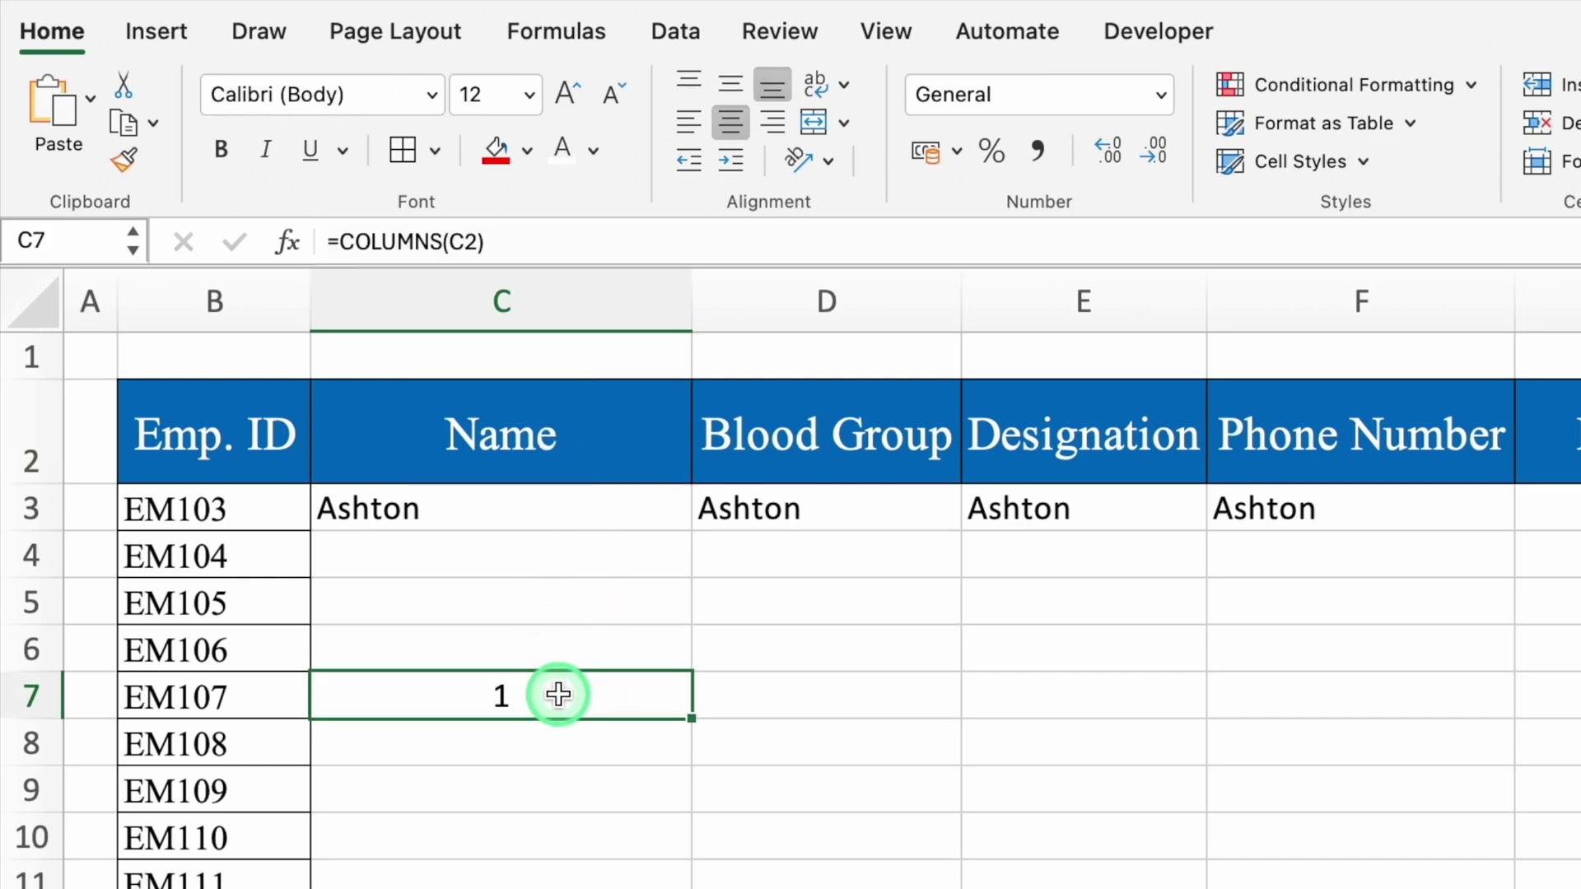
Step: Replace C7's formula with =COLUMNS(B2:C2) and fill it across to E7
{"action": "key", "text": "Delete"}
{"action": "type", "text": "=columns"}
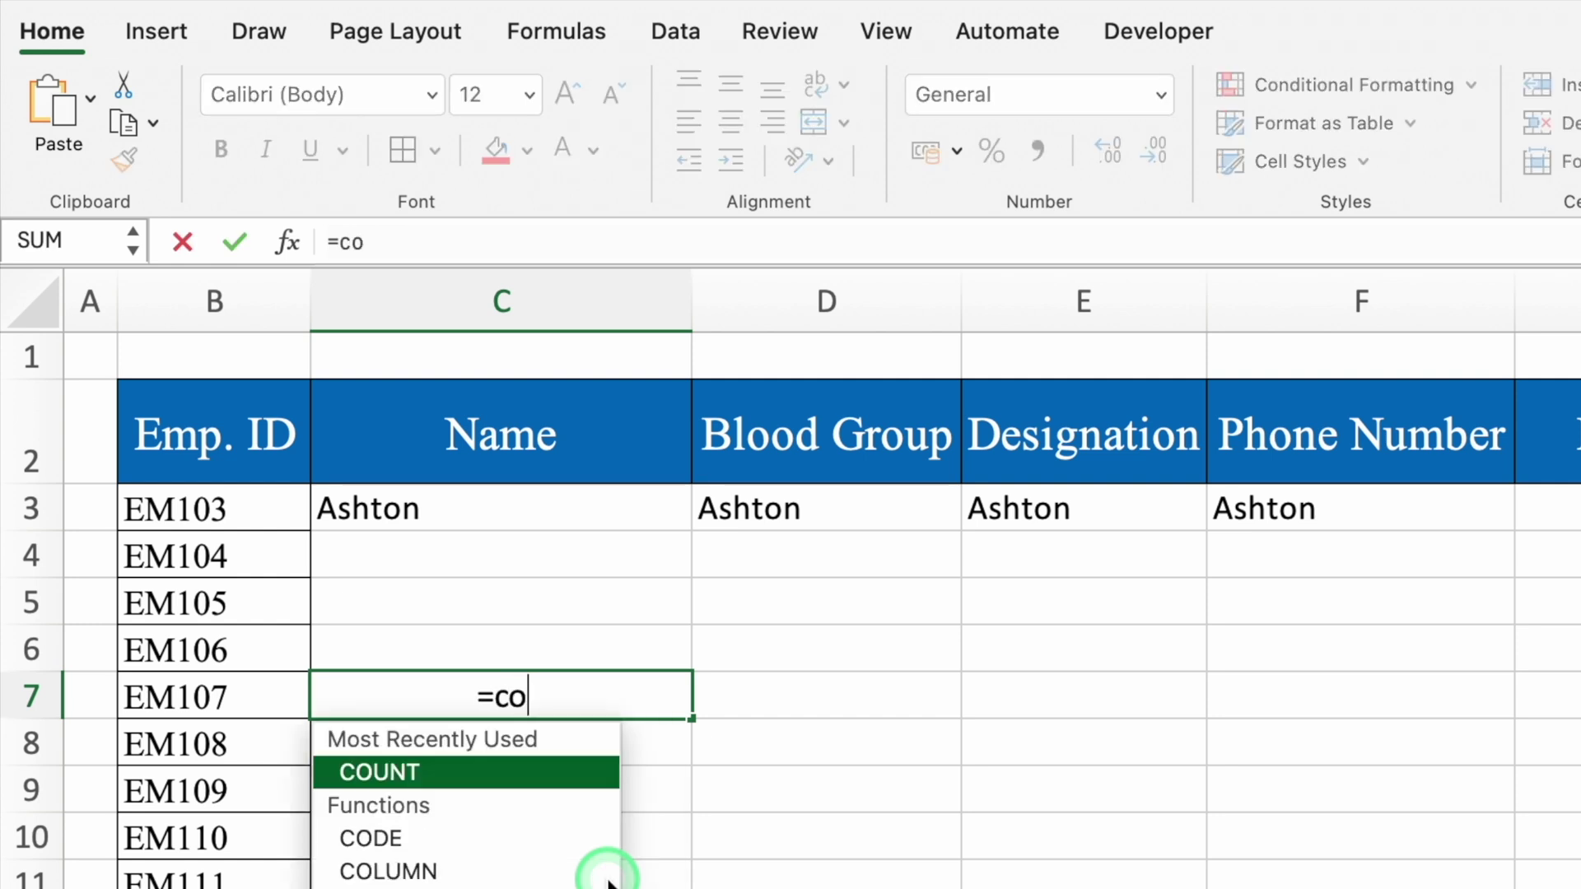
{"action": "key", "text": "Tab"}
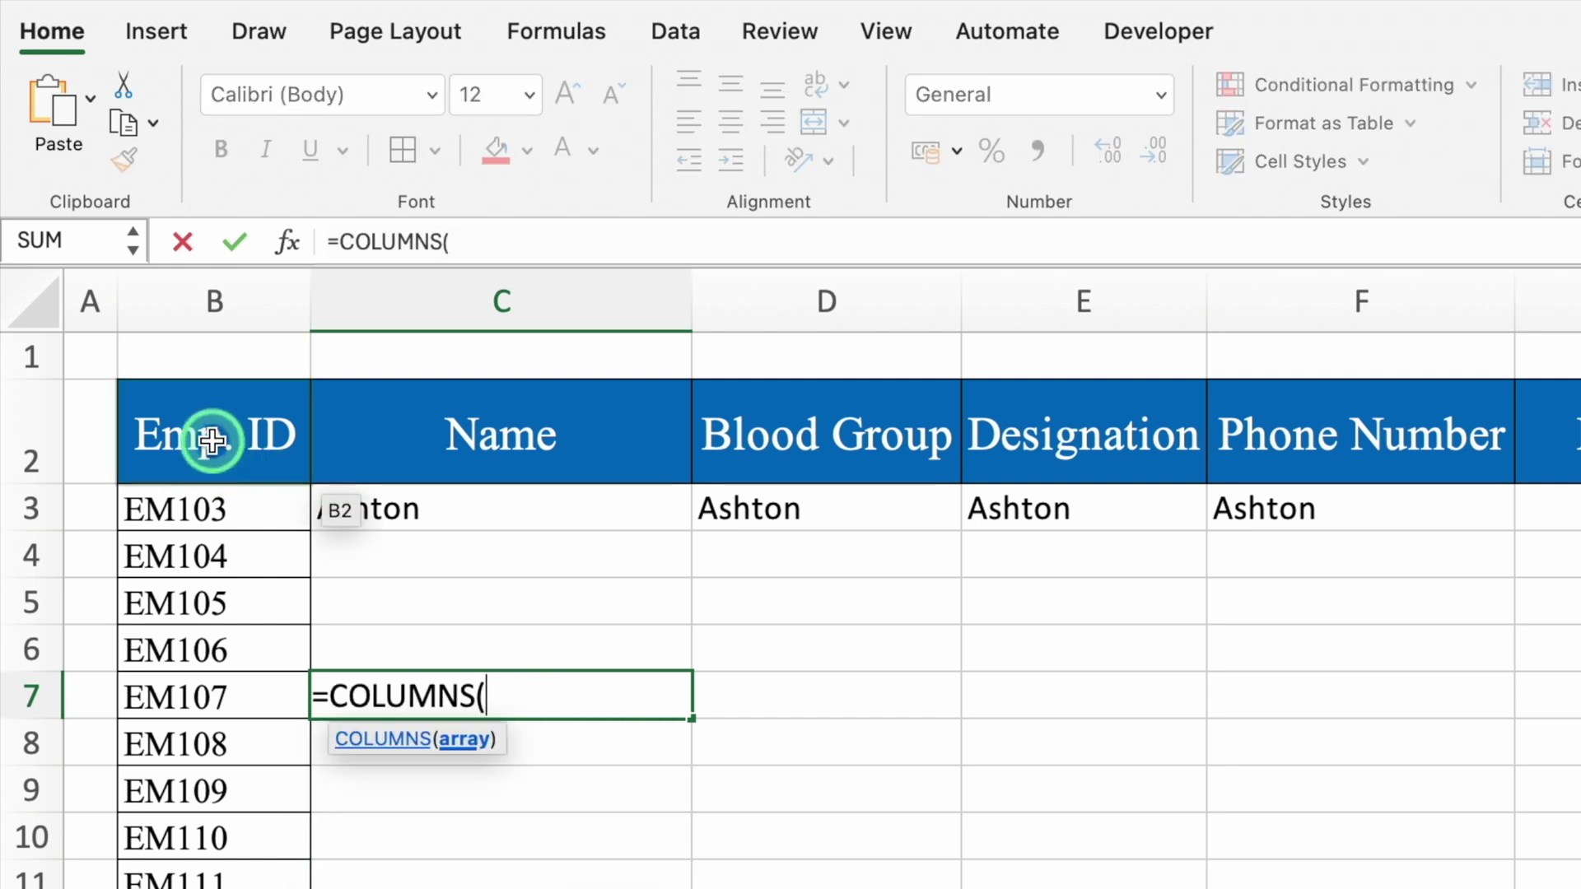
{"action": "left_click_drag", "start_coordinate": [212, 441], "coordinate": [494, 433]}
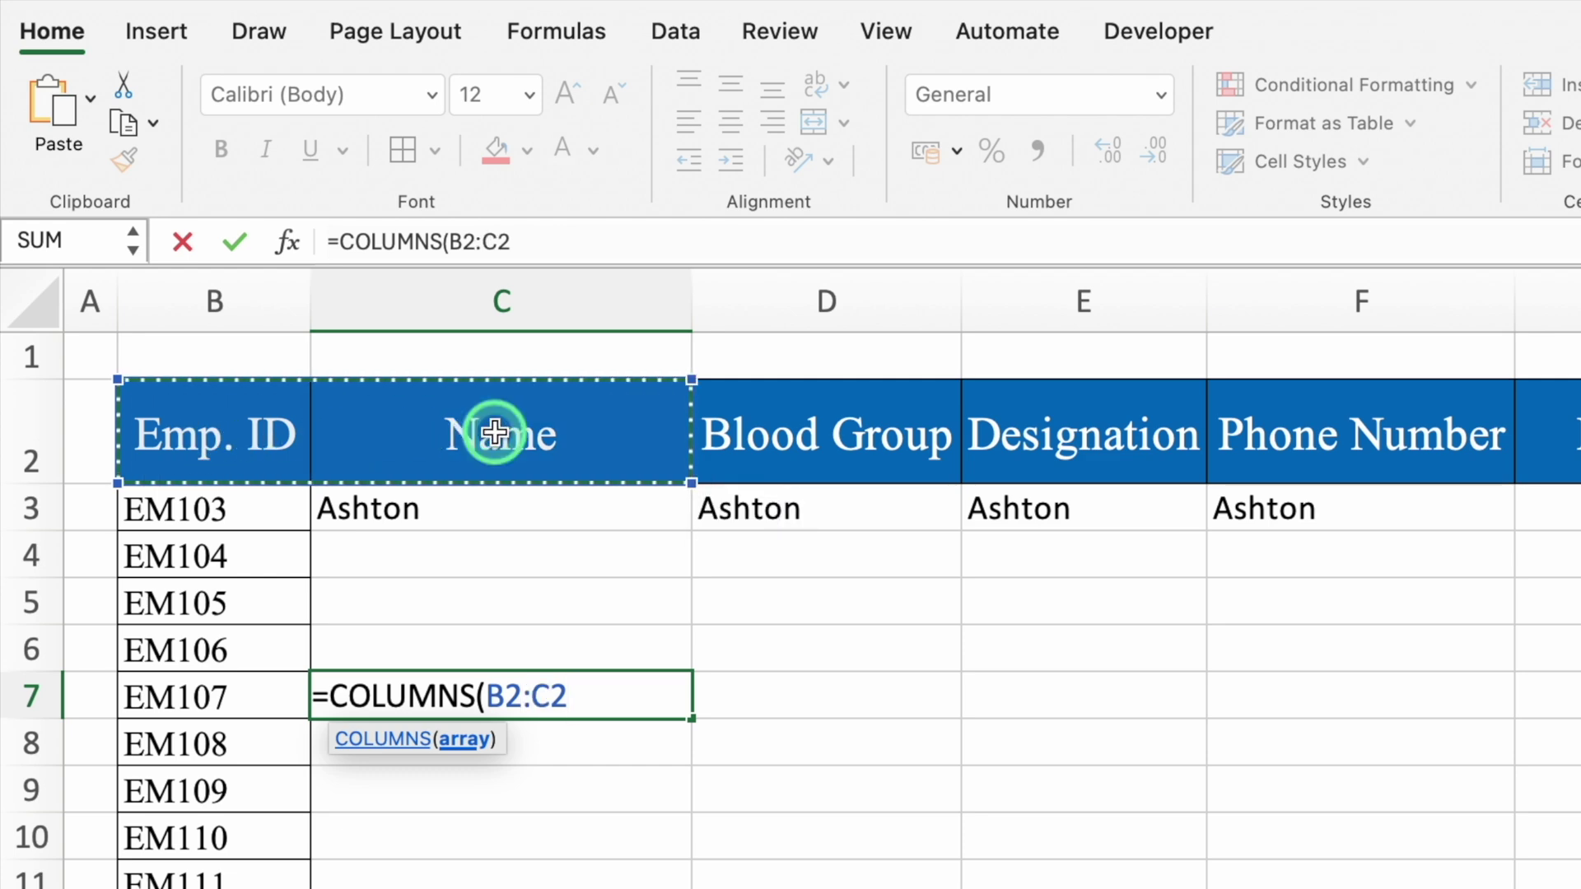
{"action": "type", "text": ")"}
{"action": "key", "text": "Return"}
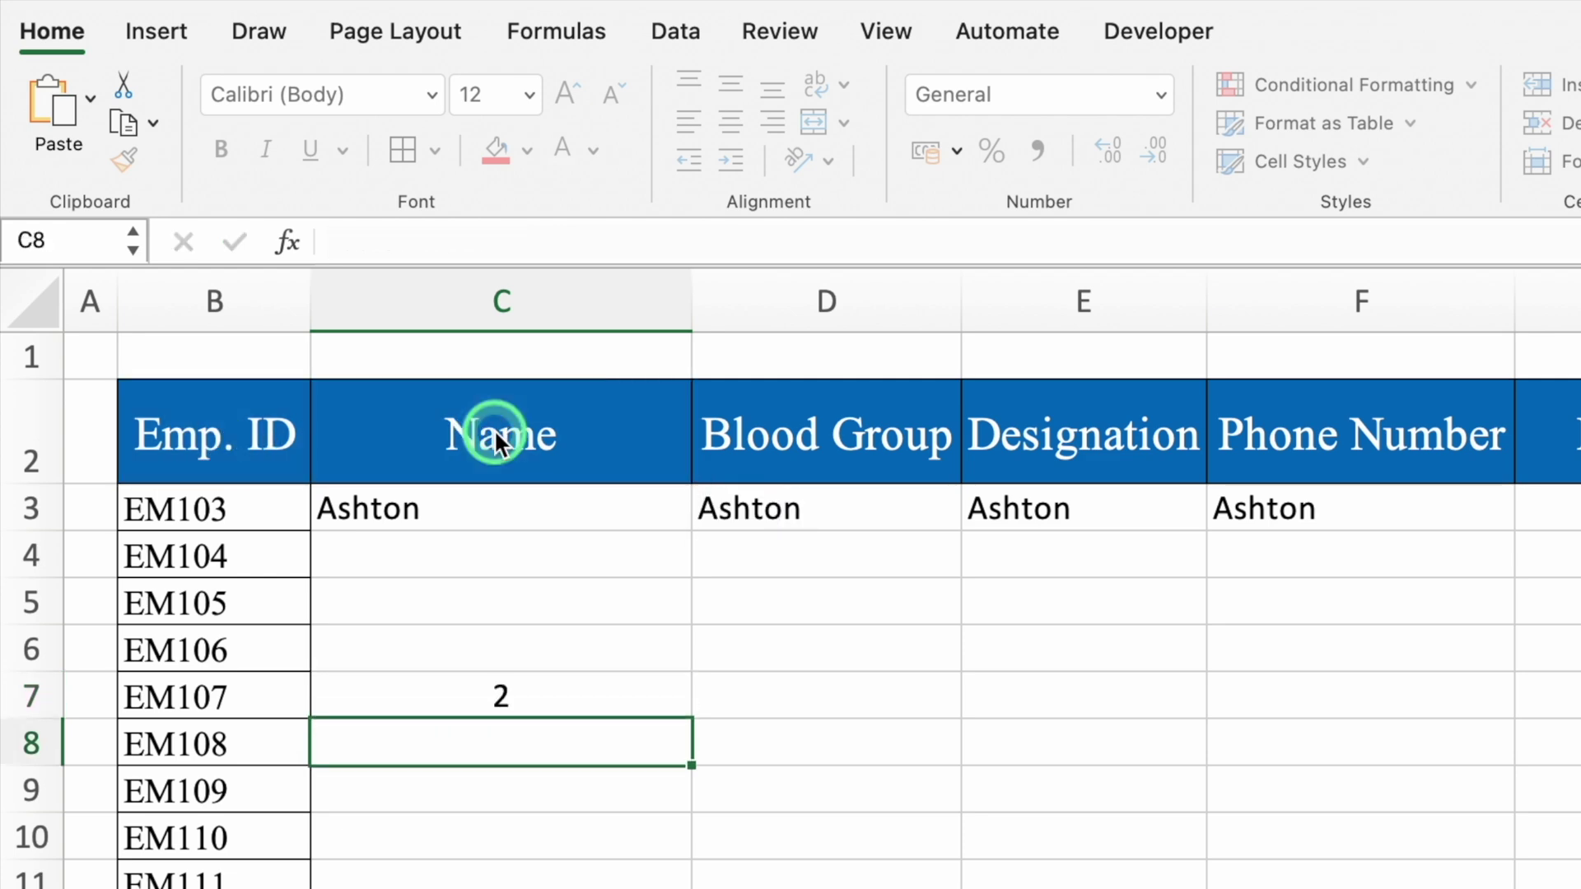
{"action": "left_click", "coordinate": [611, 688]}
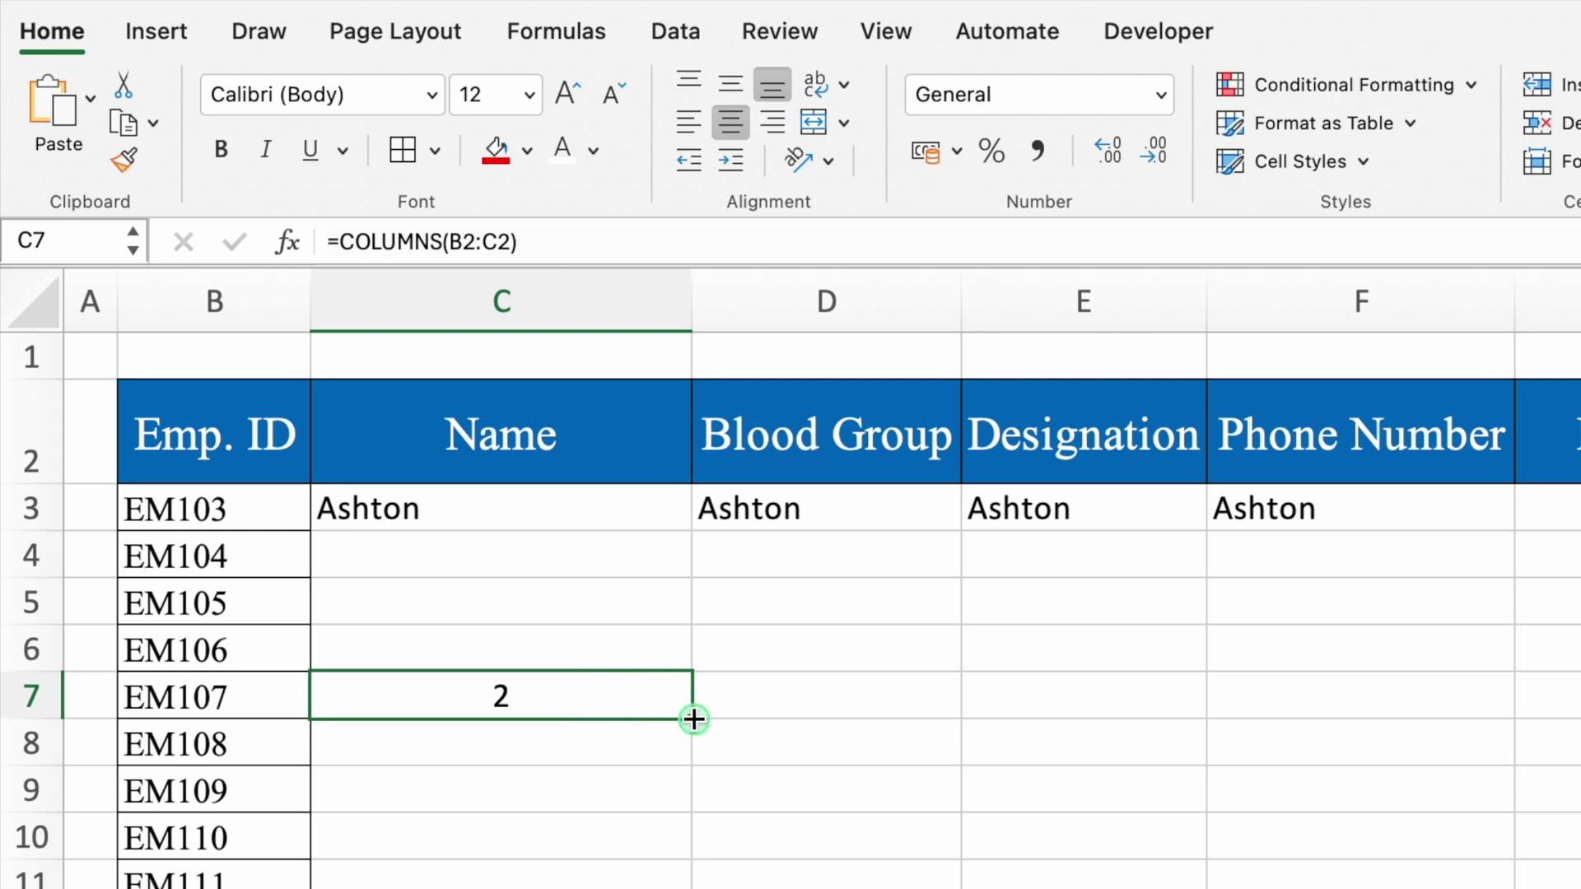
{"action": "left_click_drag", "start_coordinate": [694, 718], "coordinate": [1224, 729]}
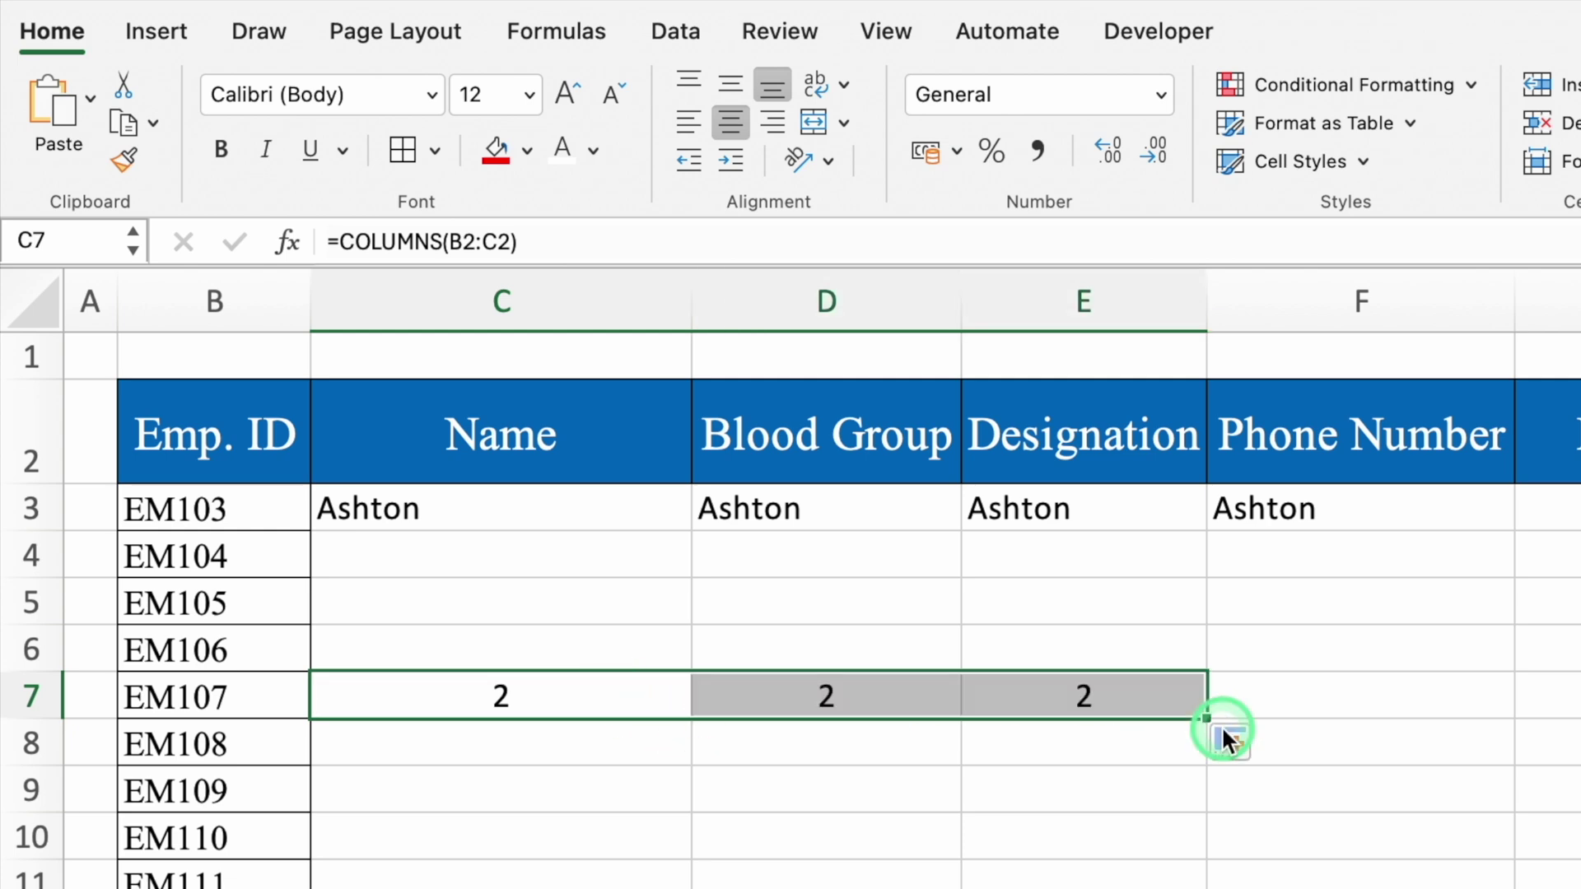
Step: Make the range start absolute in C7, giving =COLUMNS($B$2:C2), and fill the formula across to H7
{"action": "left_click", "coordinate": [522, 696]}
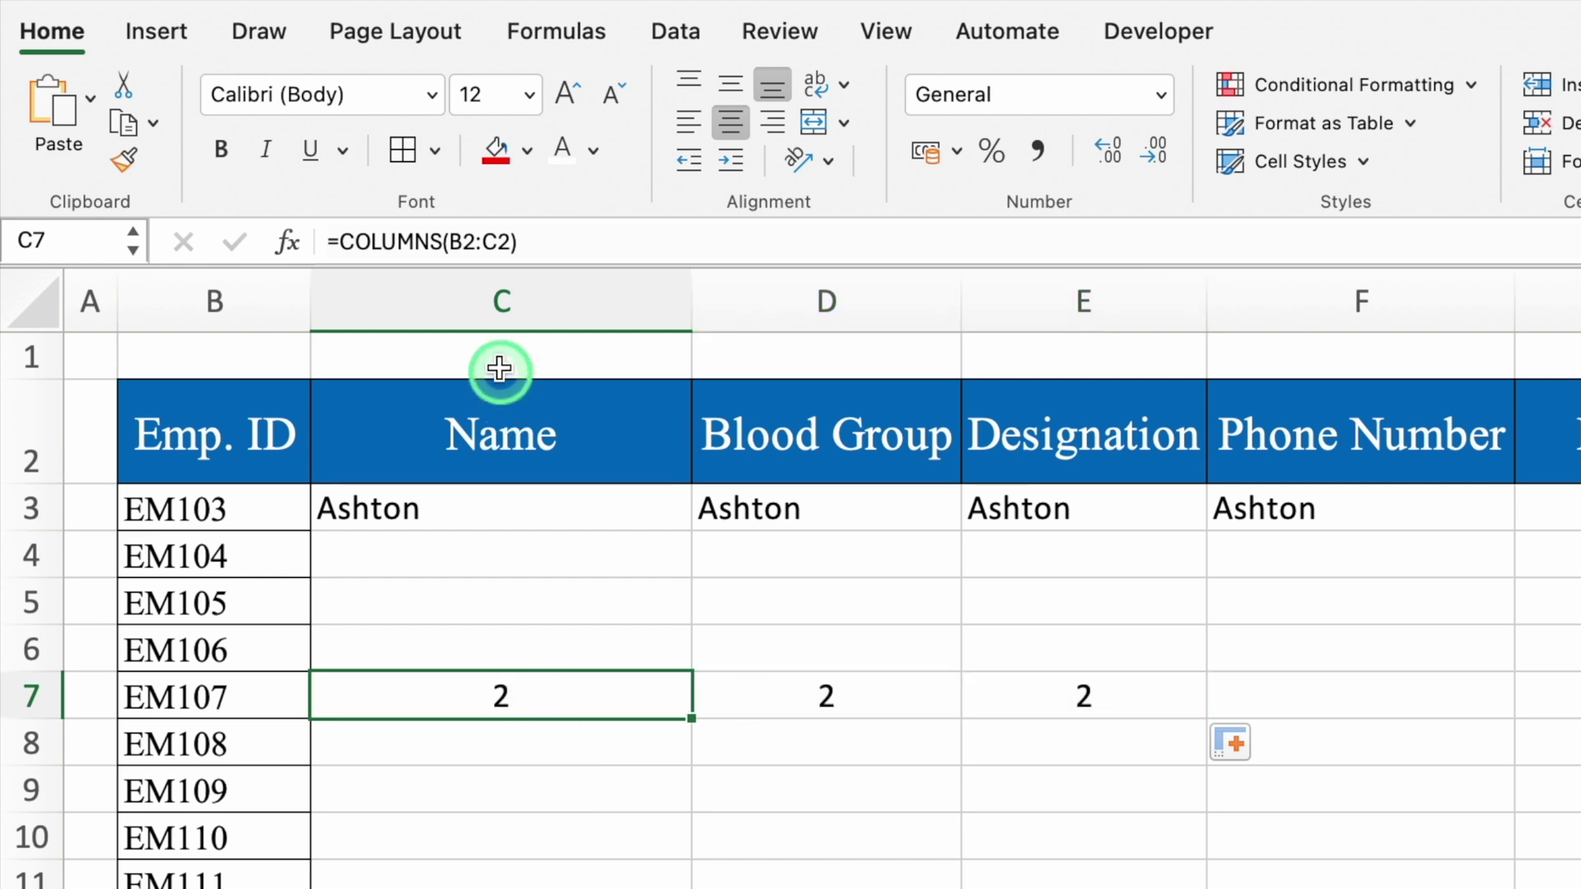
{"action": "left_click", "coordinate": [474, 241]}
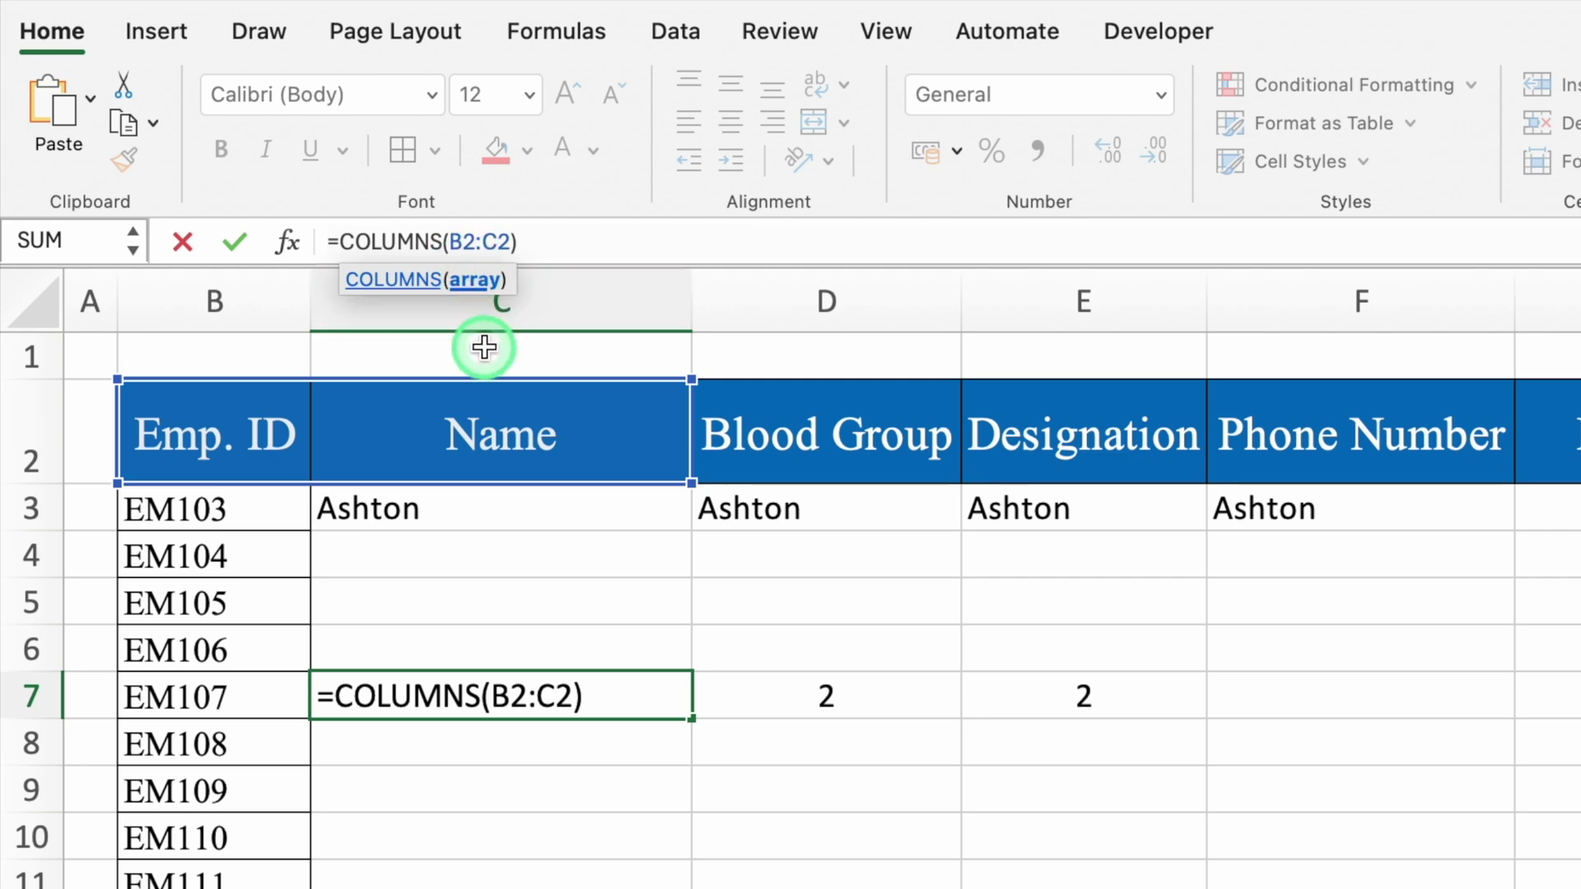
{"action": "key", "text": "F4"}
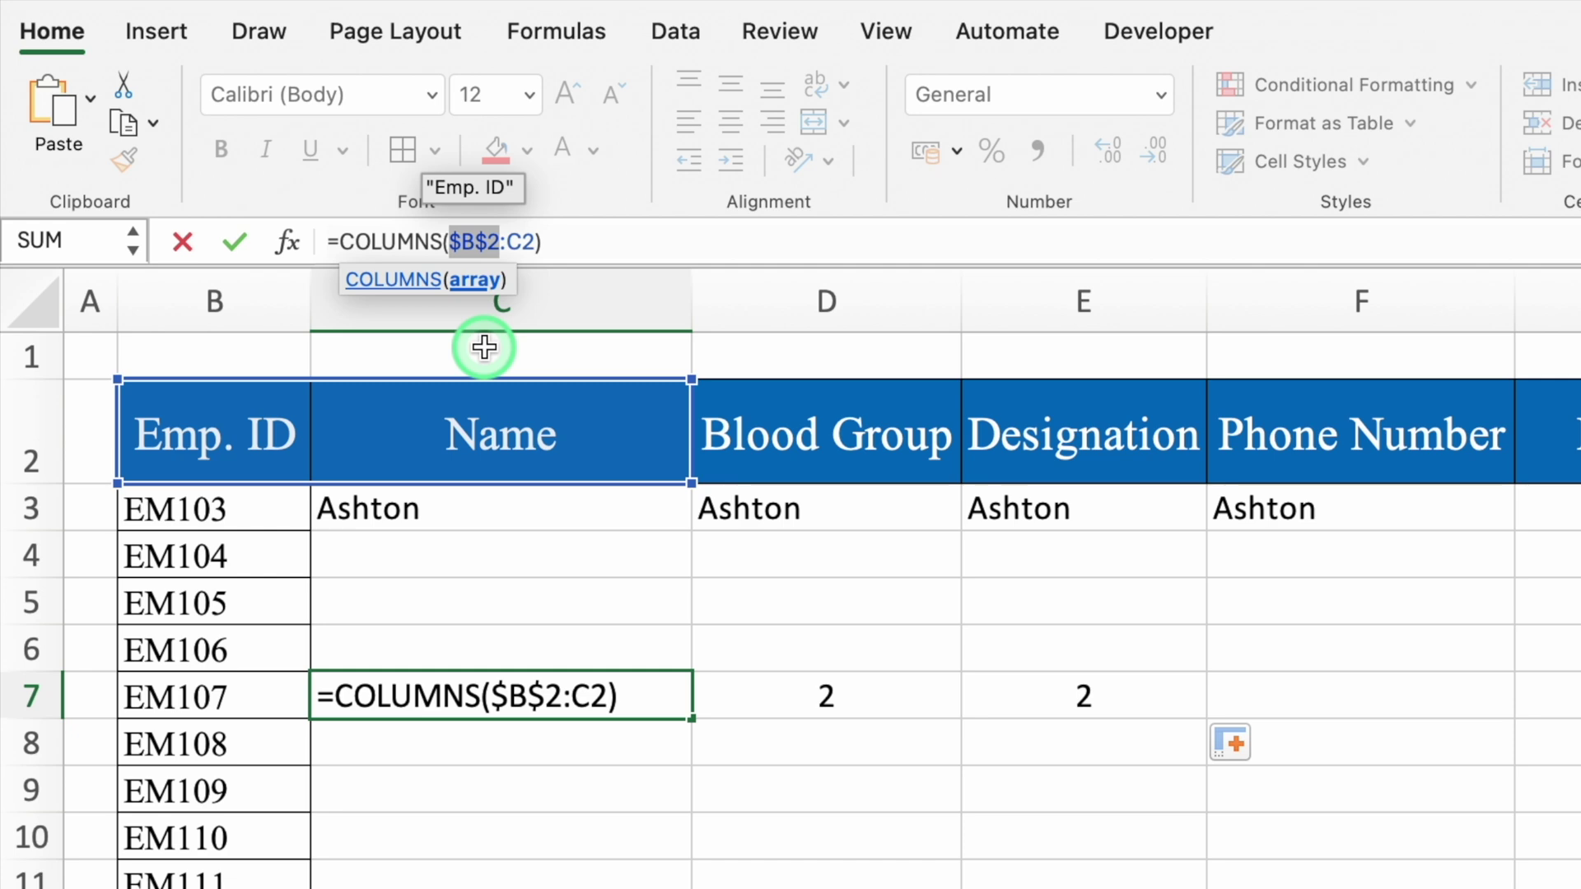
{"action": "key", "text": "Return"}
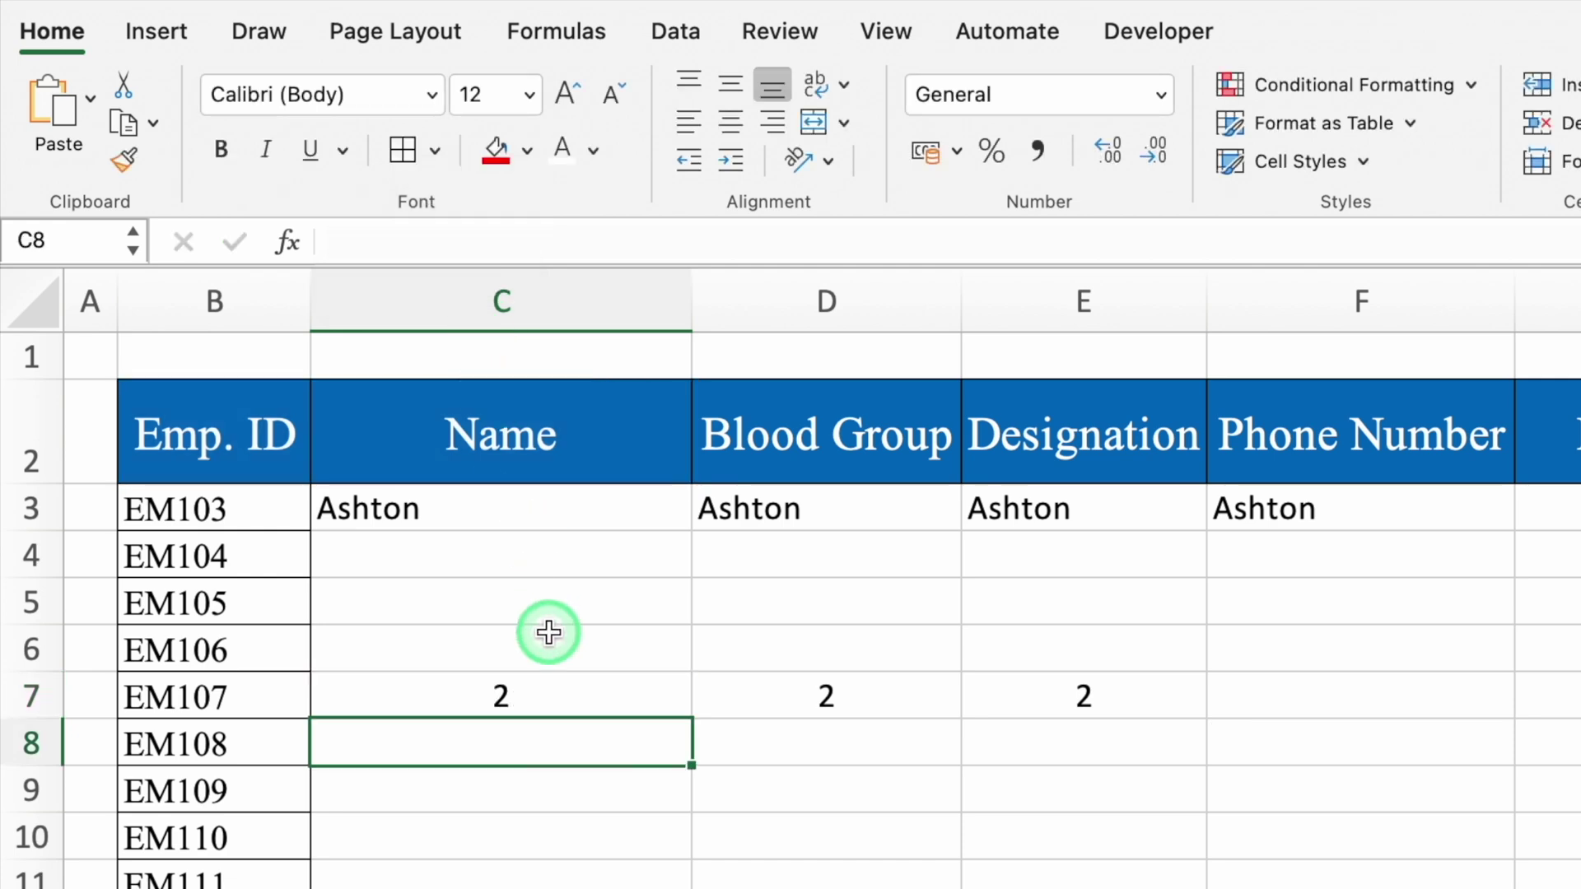
{"action": "left_click", "coordinate": [626, 698]}
{"action": "left_click_drag", "start_coordinate": [794, 719], "coordinate": [1580, 696]}
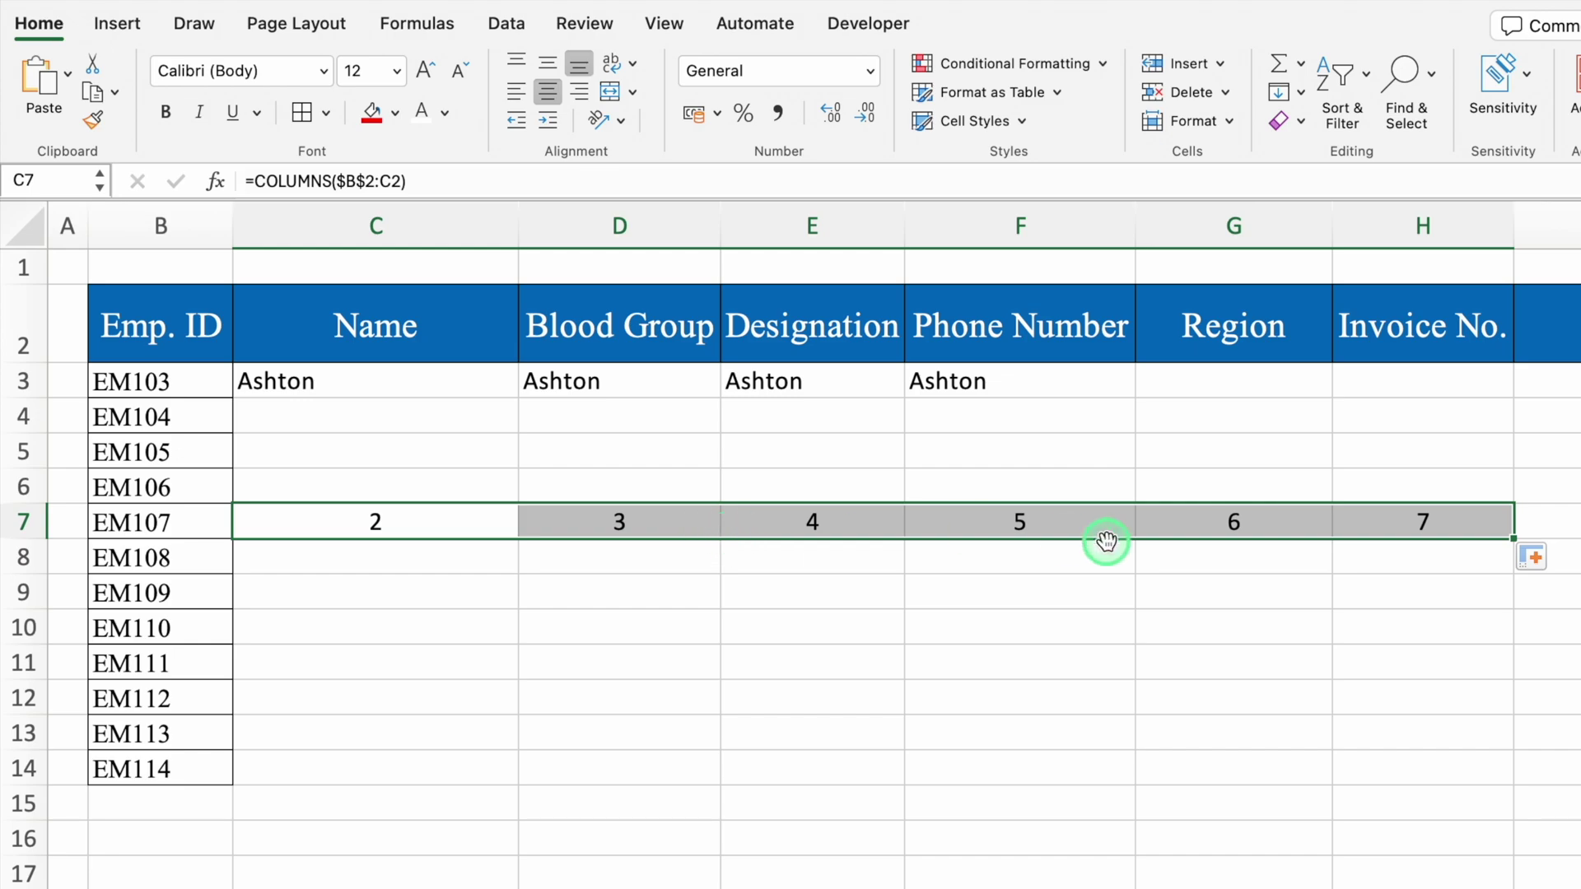
Step: Copy COLUMNS($B$2:C2) from C7 and use it as the column index number in C3's VLOOKUP formula
{"action": "left_click", "coordinate": [398, 522]}
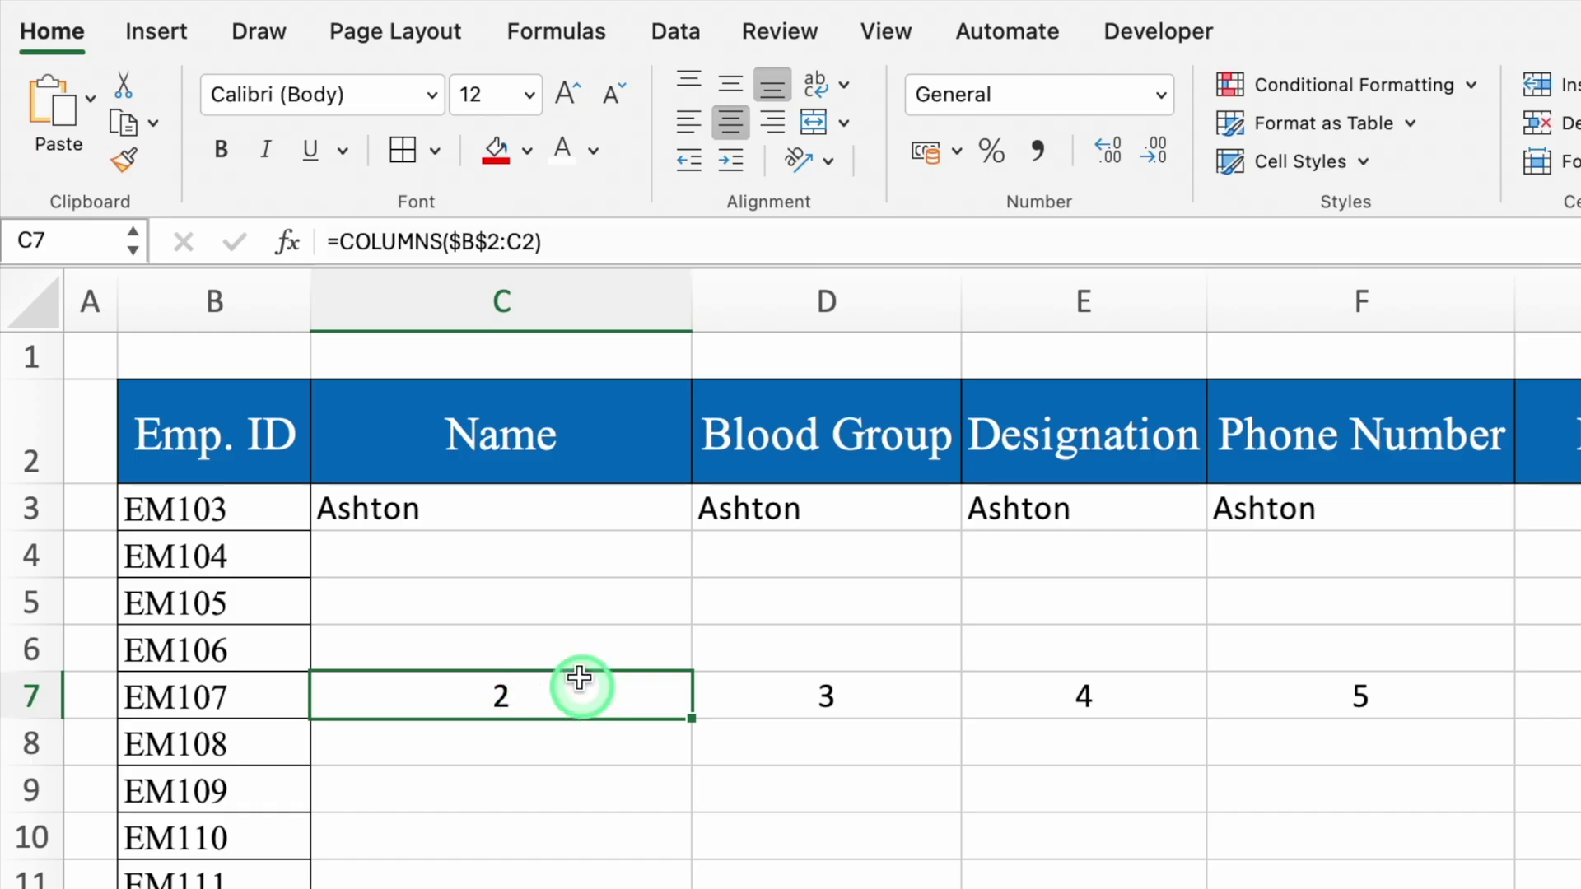
{"action": "left_click_drag", "start_coordinate": [548, 242], "coordinate": [343, 247]}
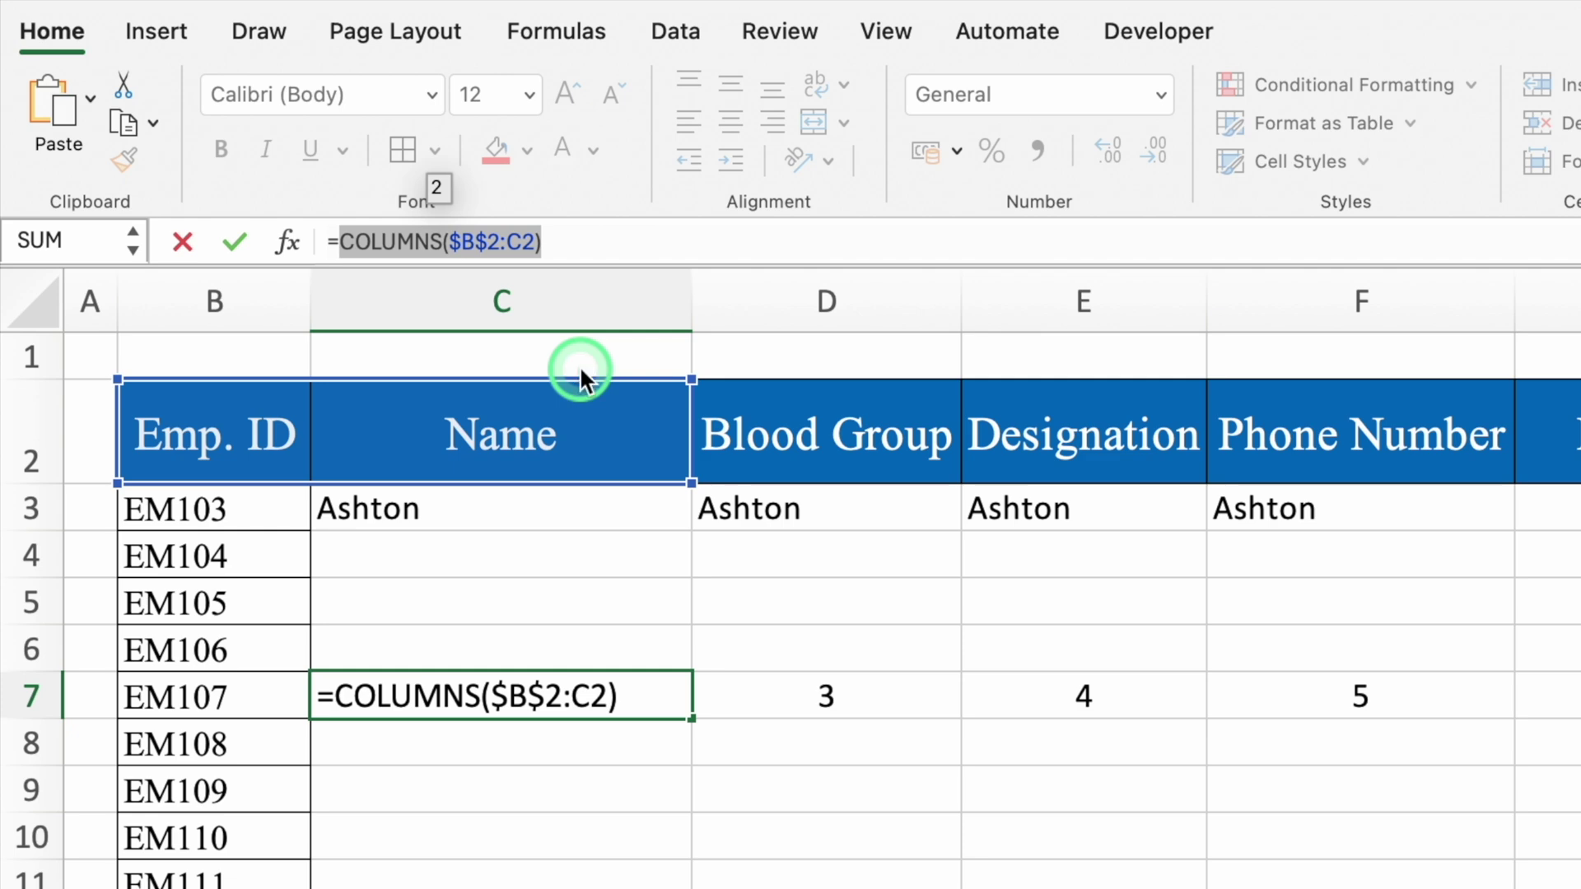
{"action": "key", "text": "Escape"}
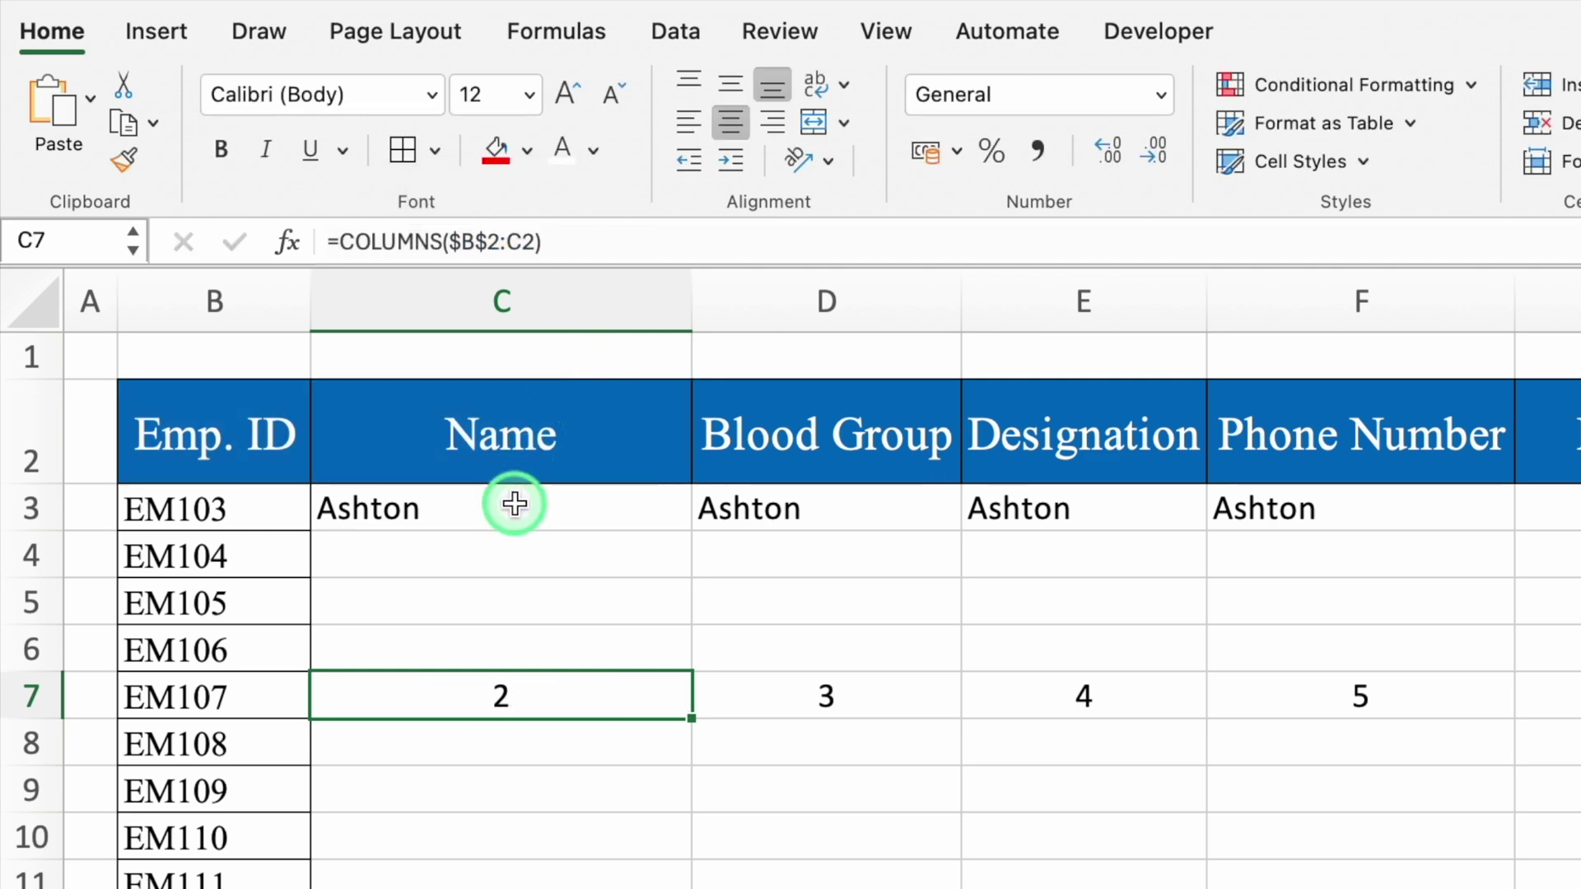
{"action": "left_click", "coordinate": [515, 502]}
{"action": "left_click", "coordinate": [586, 242]}
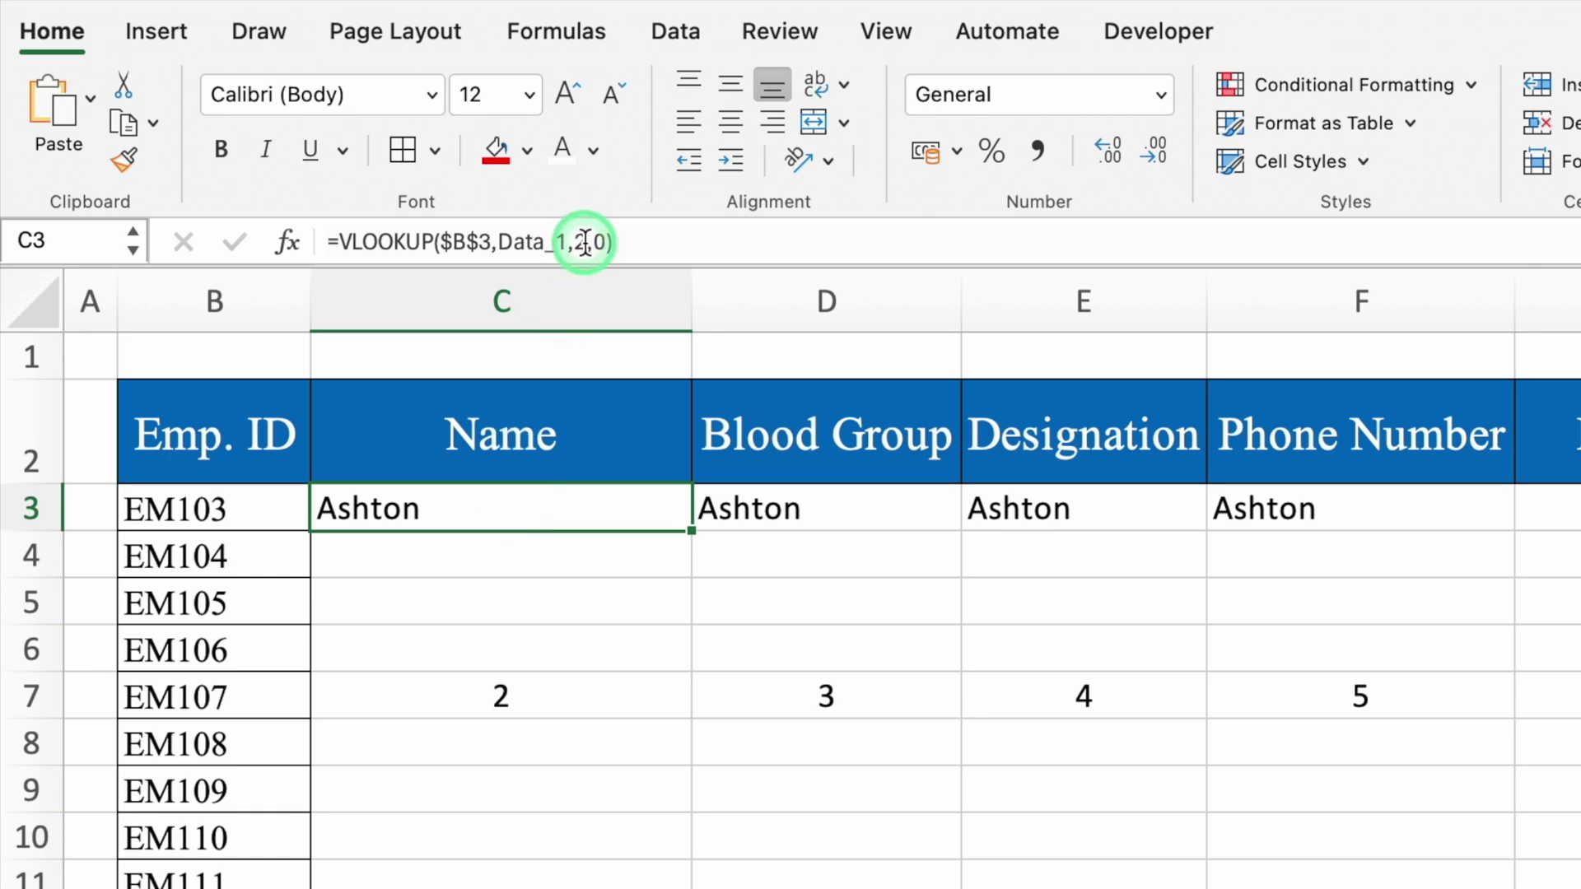
{"action": "key", "text": "BackSpace"}
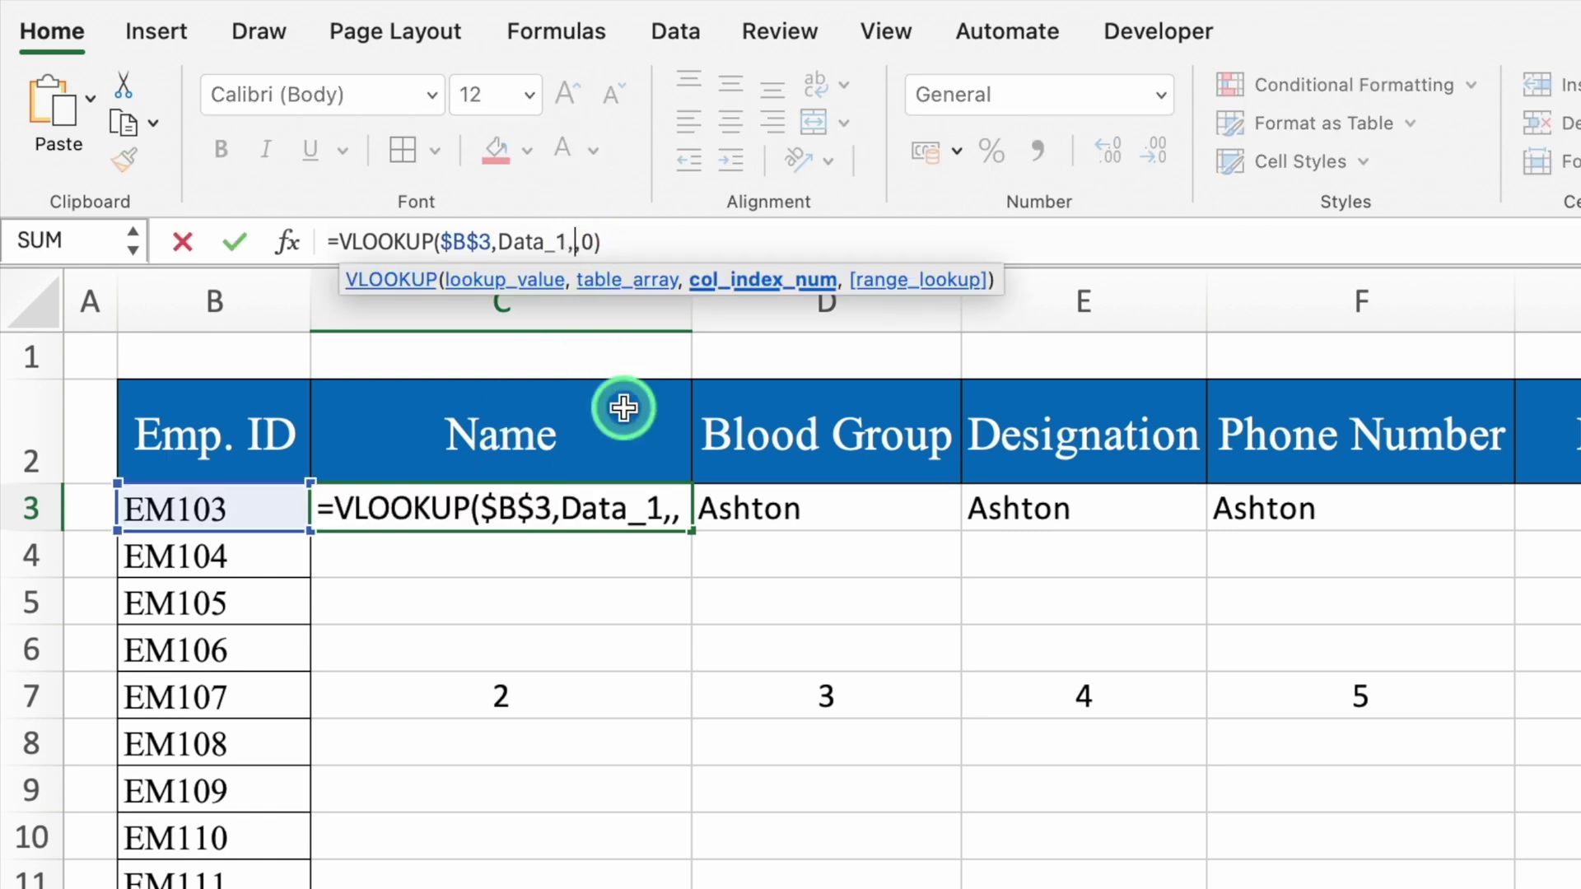
{"action": "type", "text": "COLUMNS($B$2:C2)"}
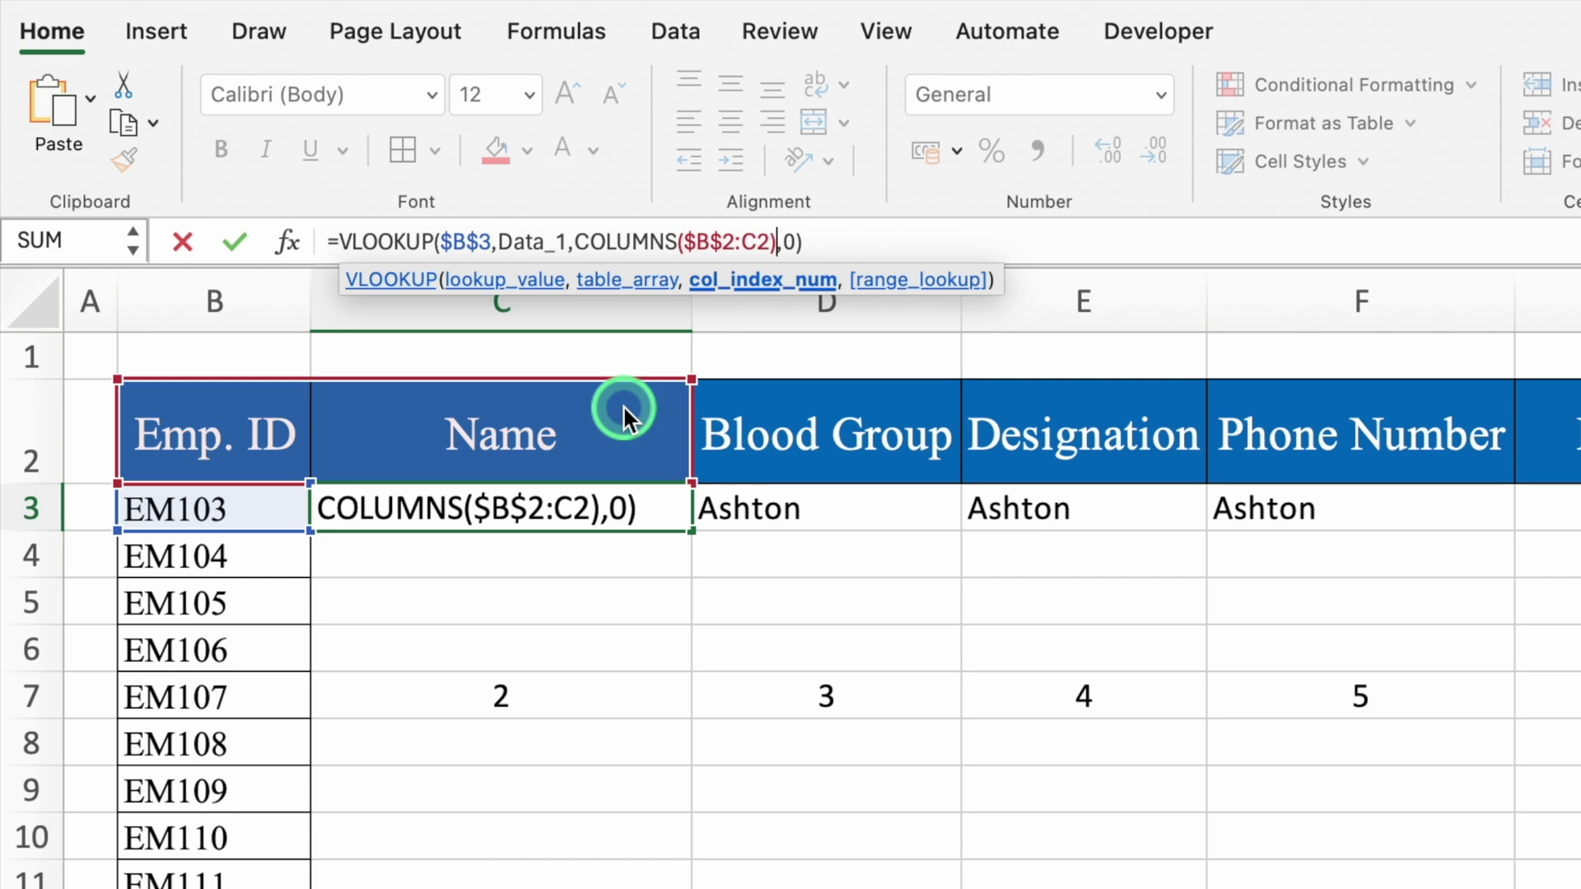
{"action": "key", "text": "Return"}
Step: Clear the COLUMNS test formulas from row 7 and fill C3's VLOOKUP formula across to Supporting Country in Q3
{"action": "left_click_drag", "start_coordinate": [625, 696], "coordinate": [1573, 696]}
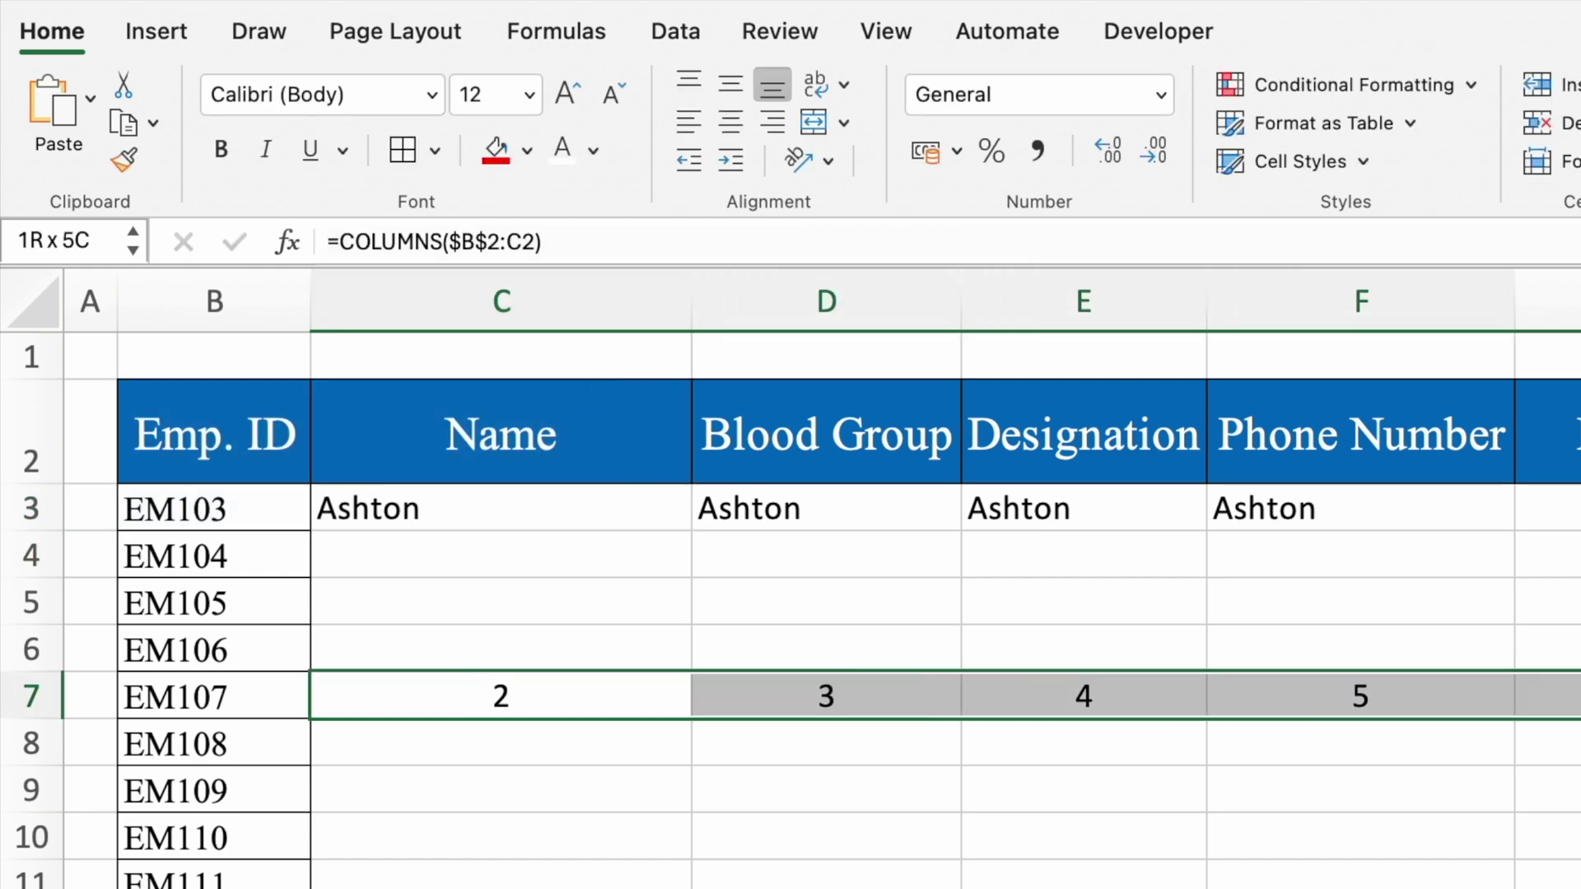
{"action": "key", "text": "Delete"}
{"action": "left_click", "coordinate": [692, 531]}
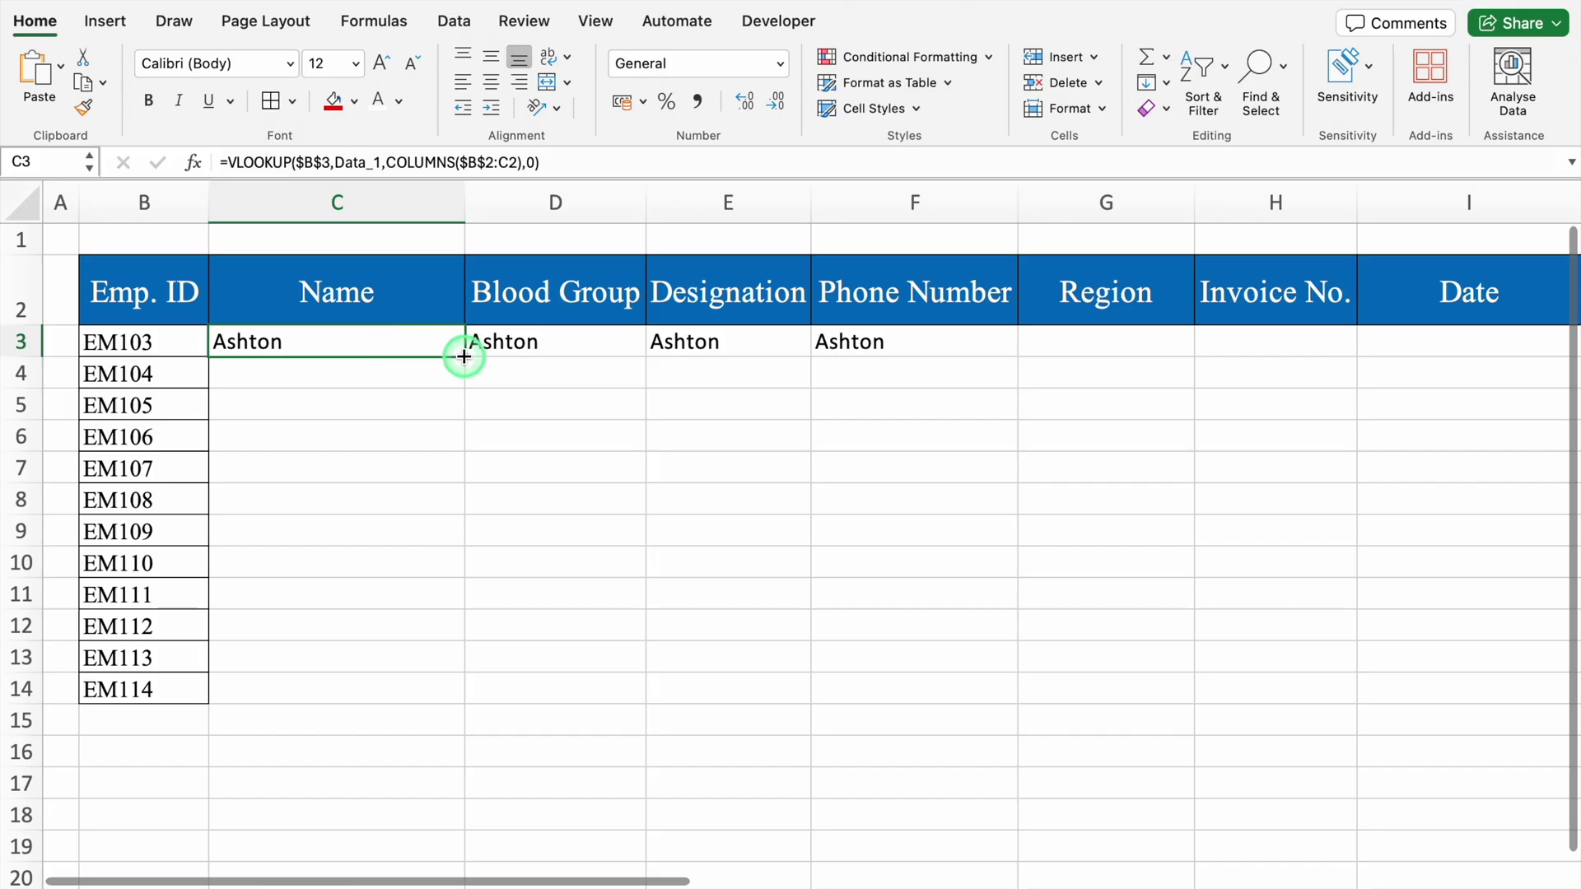
{"action": "left_click_drag", "start_coordinate": [464, 356], "coordinate": [1327, 392]}
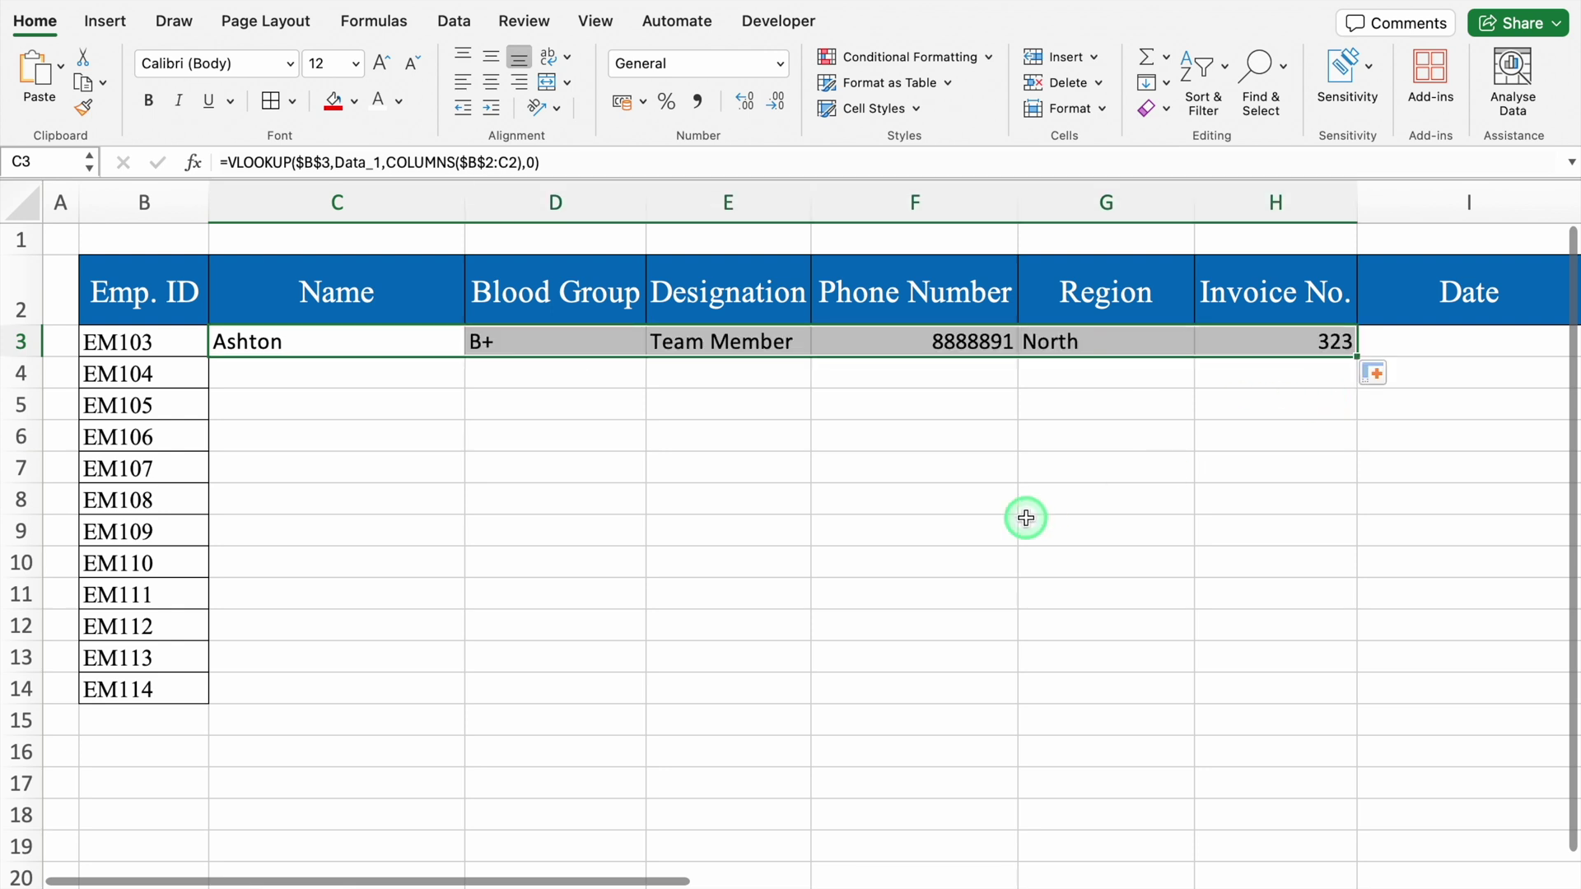
{"action": "left_click_drag", "start_coordinate": [1357, 356], "coordinate": [1309, 392]}
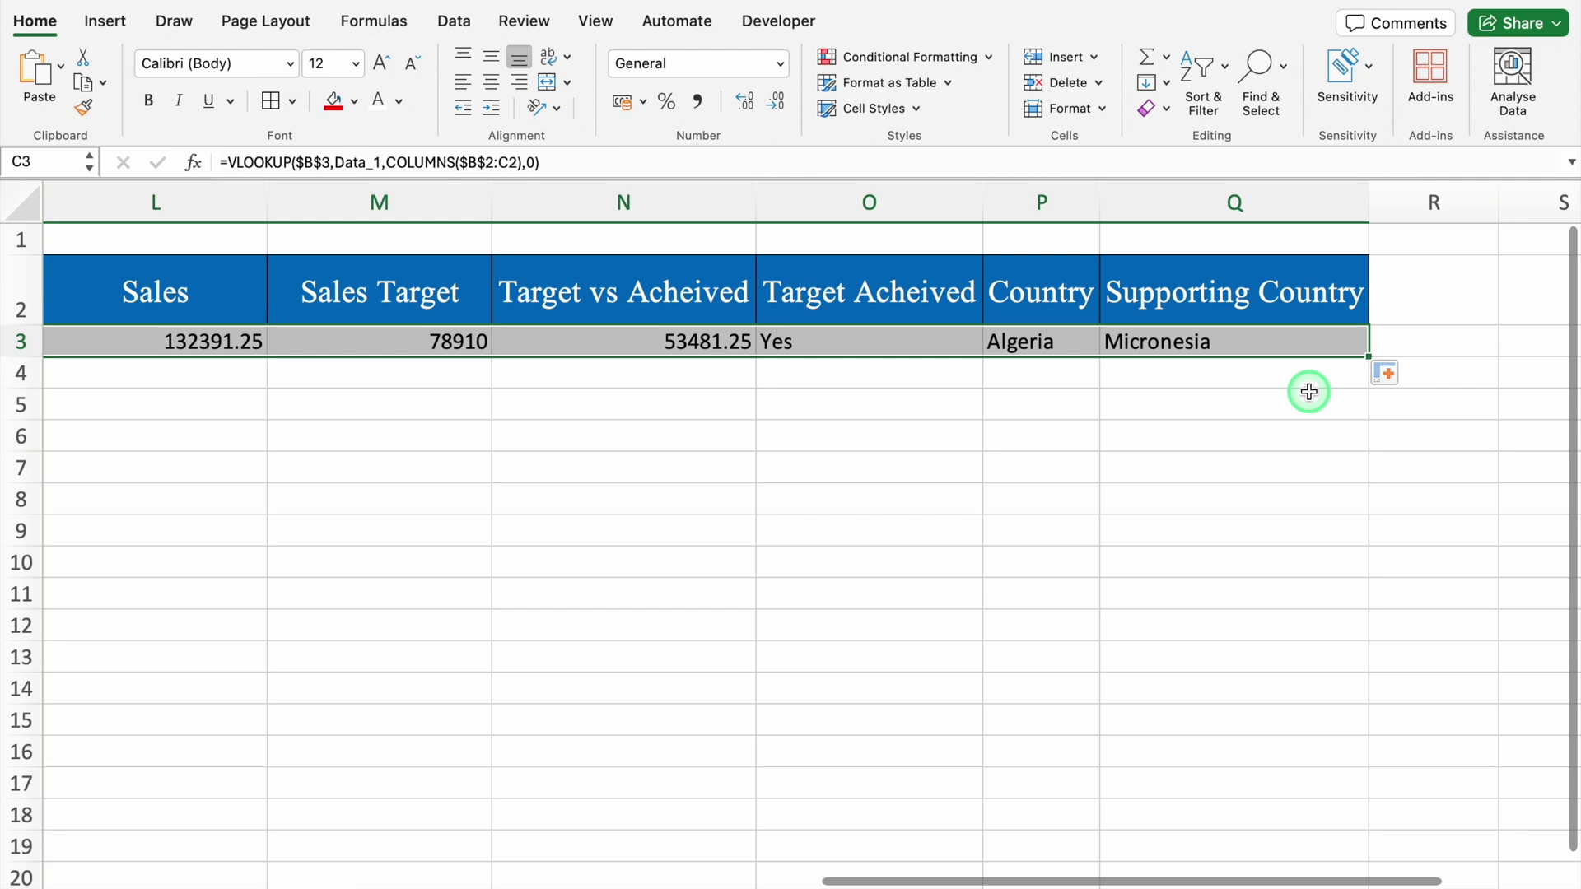
Step: Clear the employee ID in B3 of the lookup table
{"action": "left_click_drag", "start_coordinate": [1231, 879], "coordinate": [371, 877]}
{"action": "left_click", "coordinate": [168, 342]}
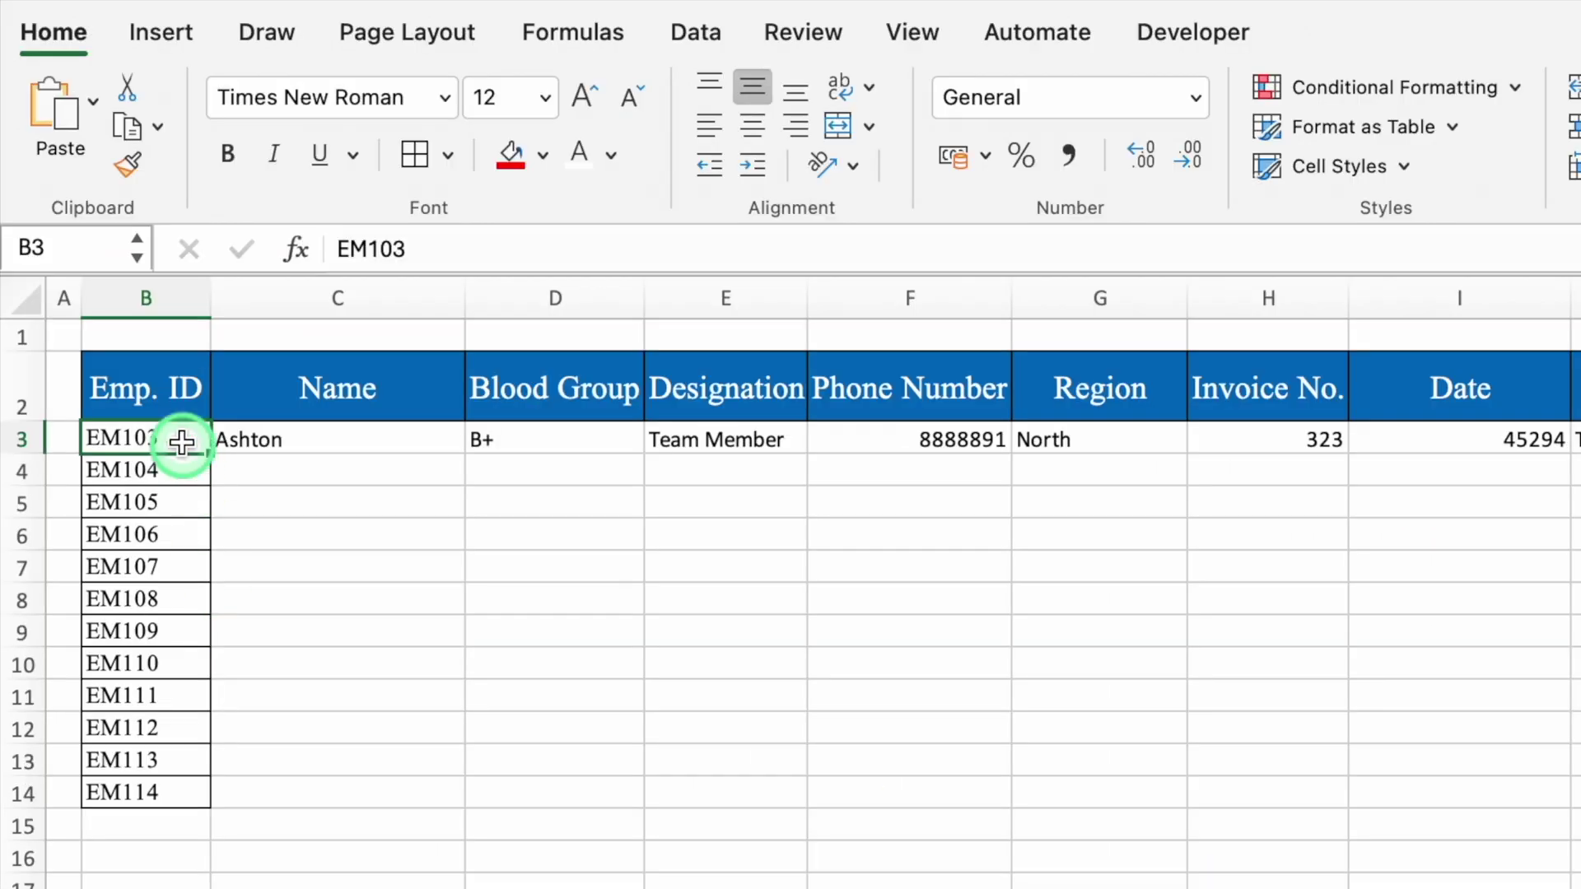
{"action": "key", "text": "Delete"}
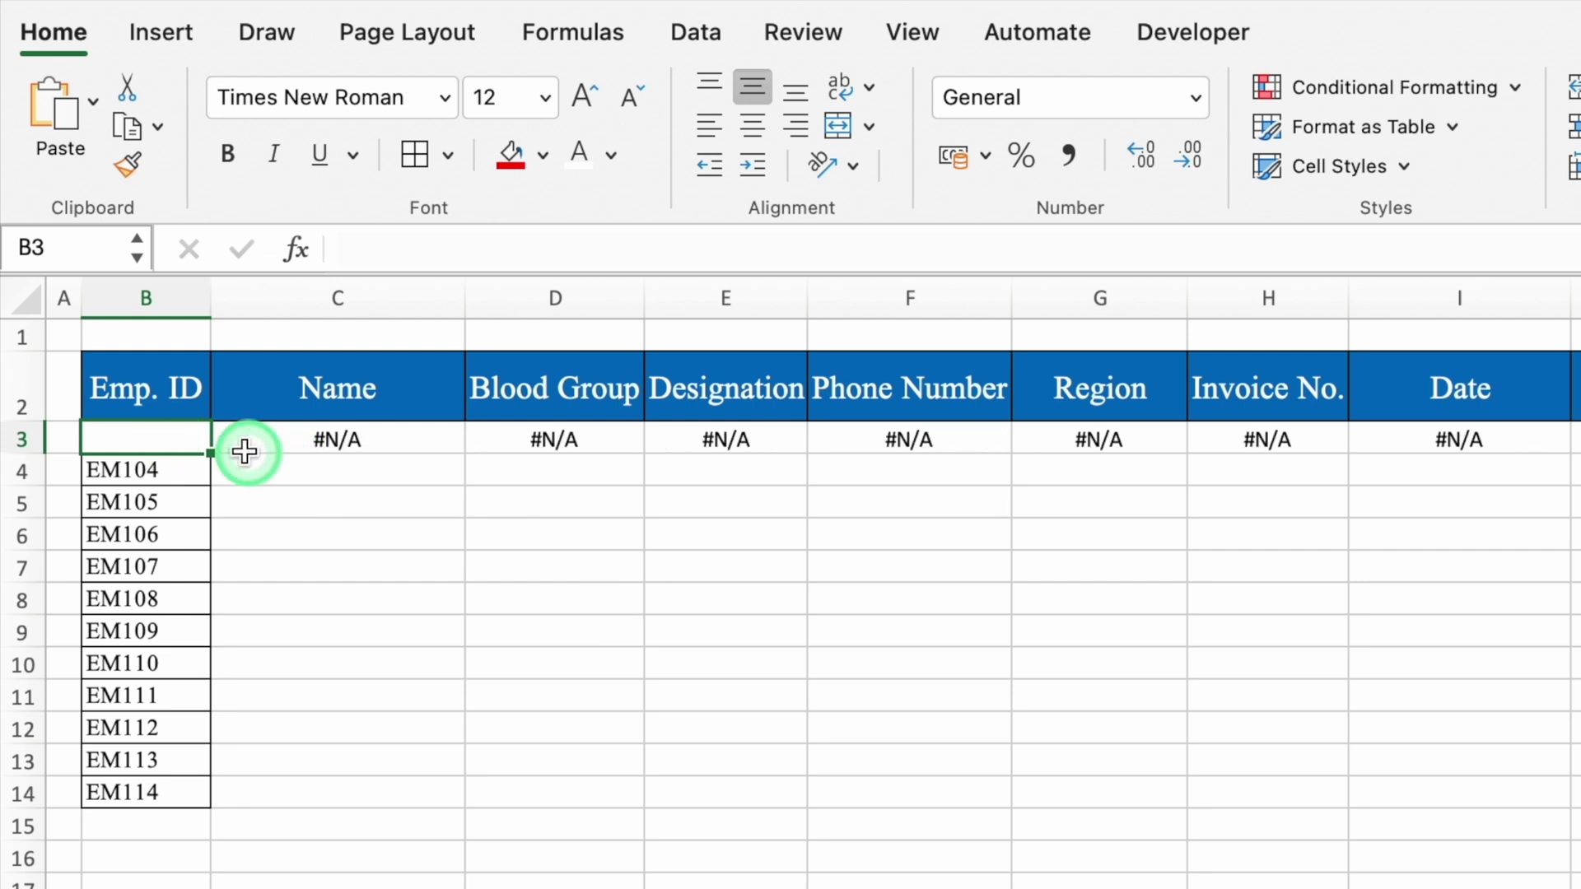
Step: Wrap C3's VLOOKUP in IFERROR with an empty-text fallback, giving =IFERROR(VLOOKUP($B$3,Data_1,COLUMNS($B$2:C2),0),"")
{"action": "left_click", "coordinate": [396, 442]}
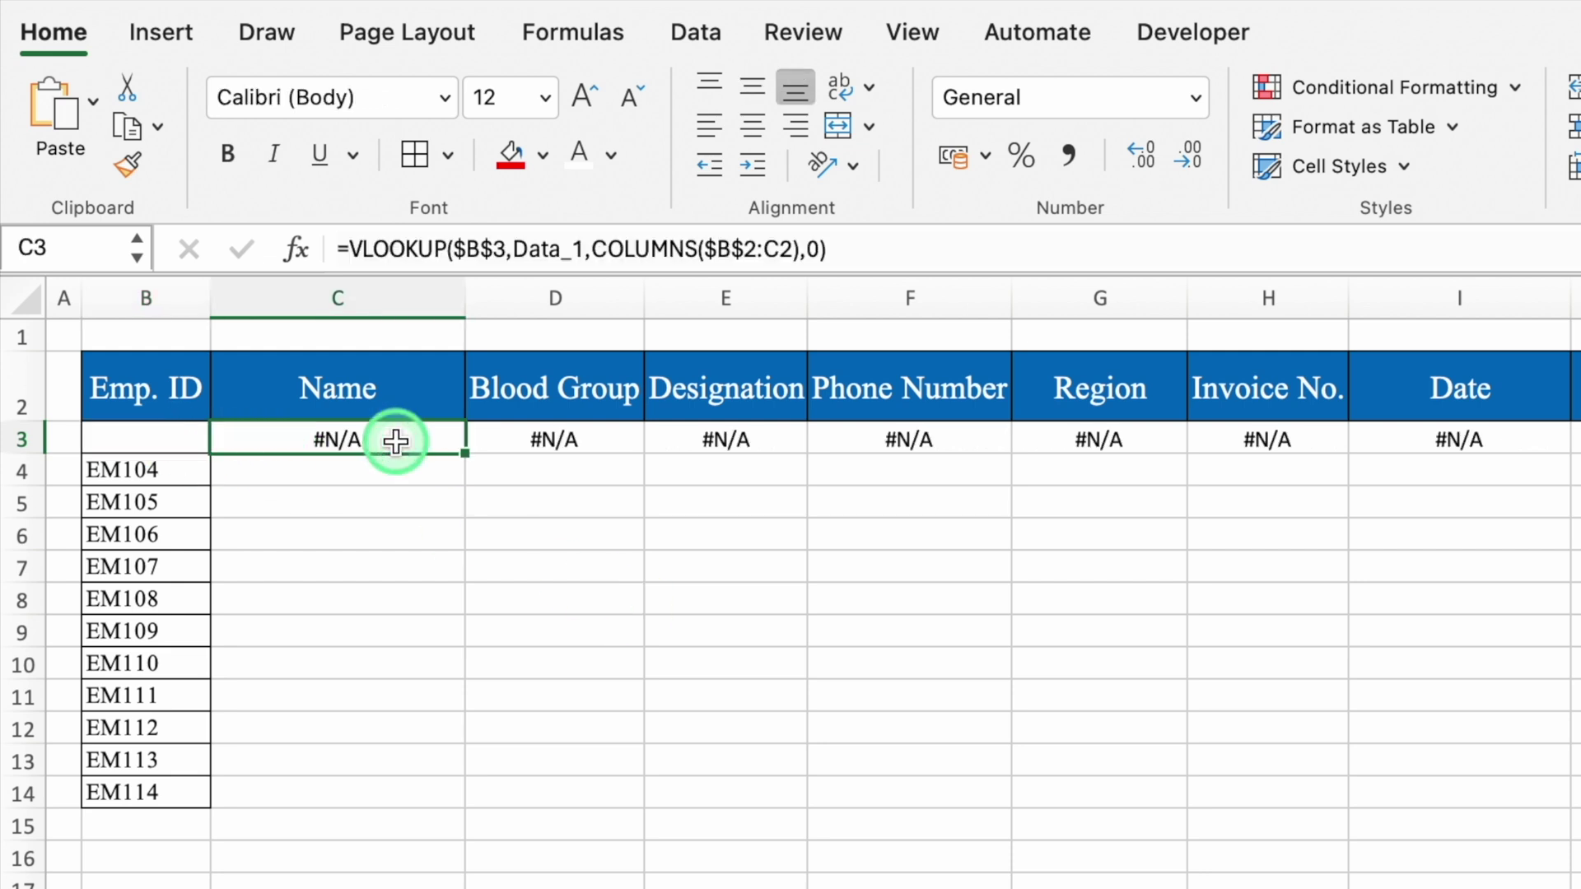
{"action": "left_click", "coordinate": [343, 248]}
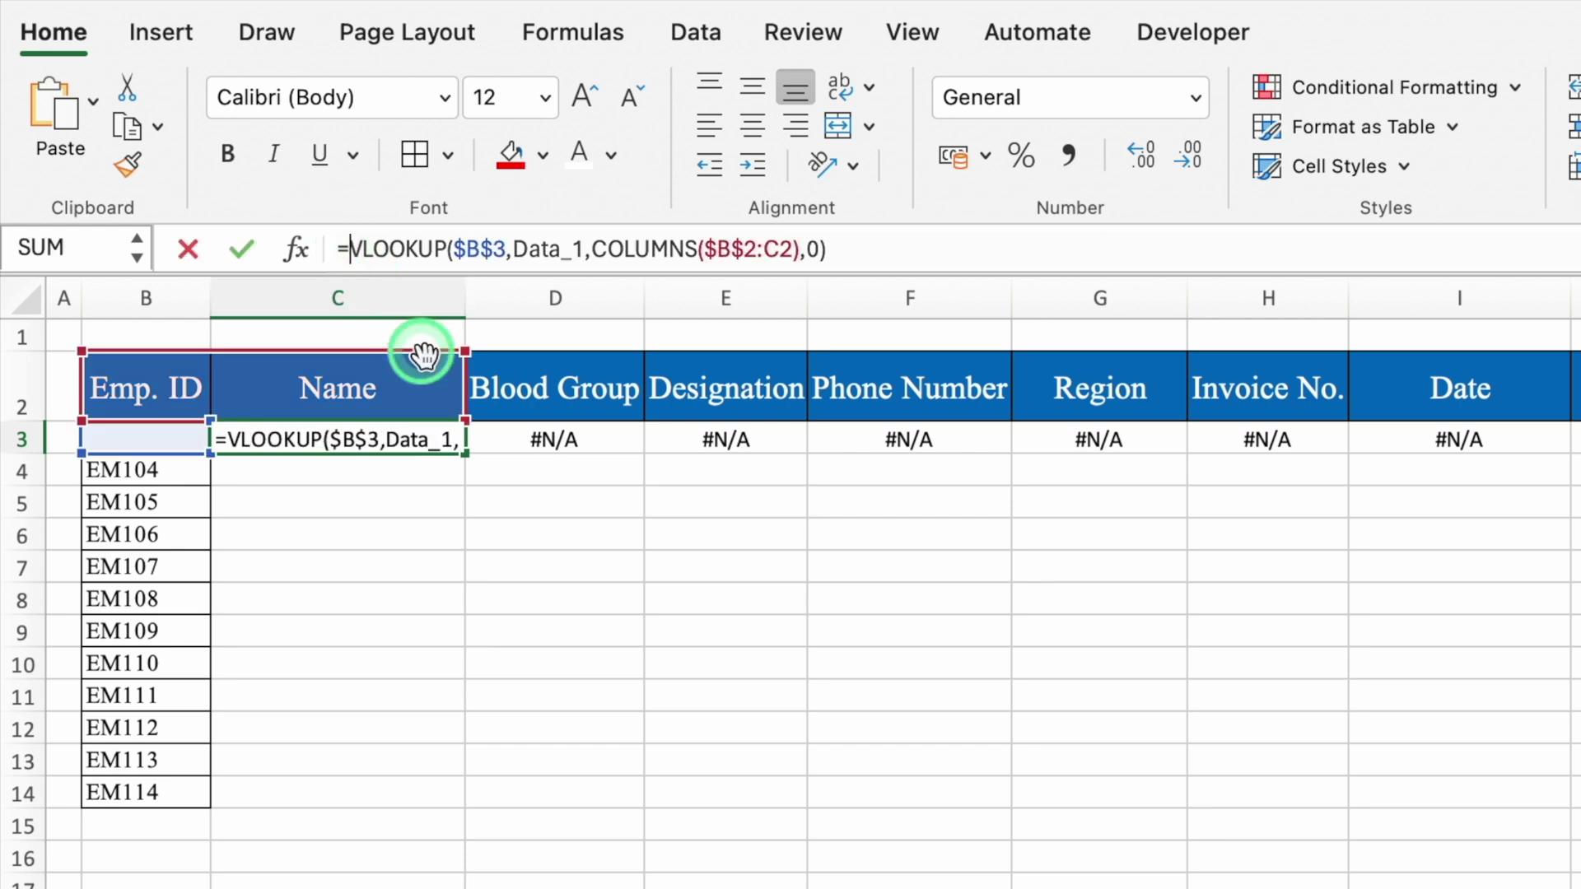
{"action": "type", "text": "iferr"}
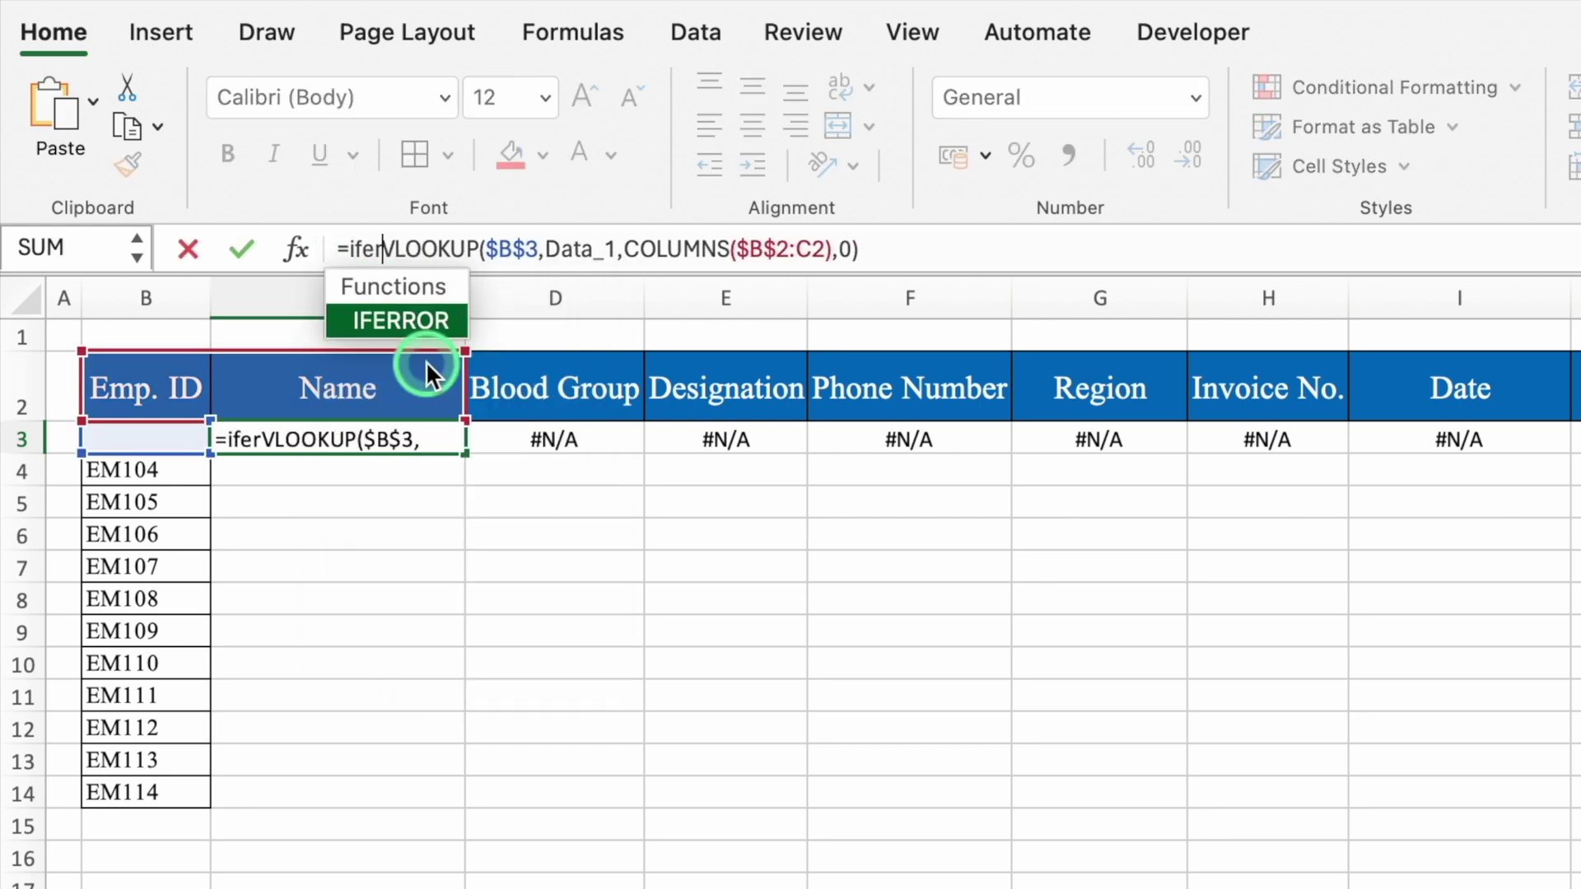
{"action": "double_click", "coordinate": [403, 322]}
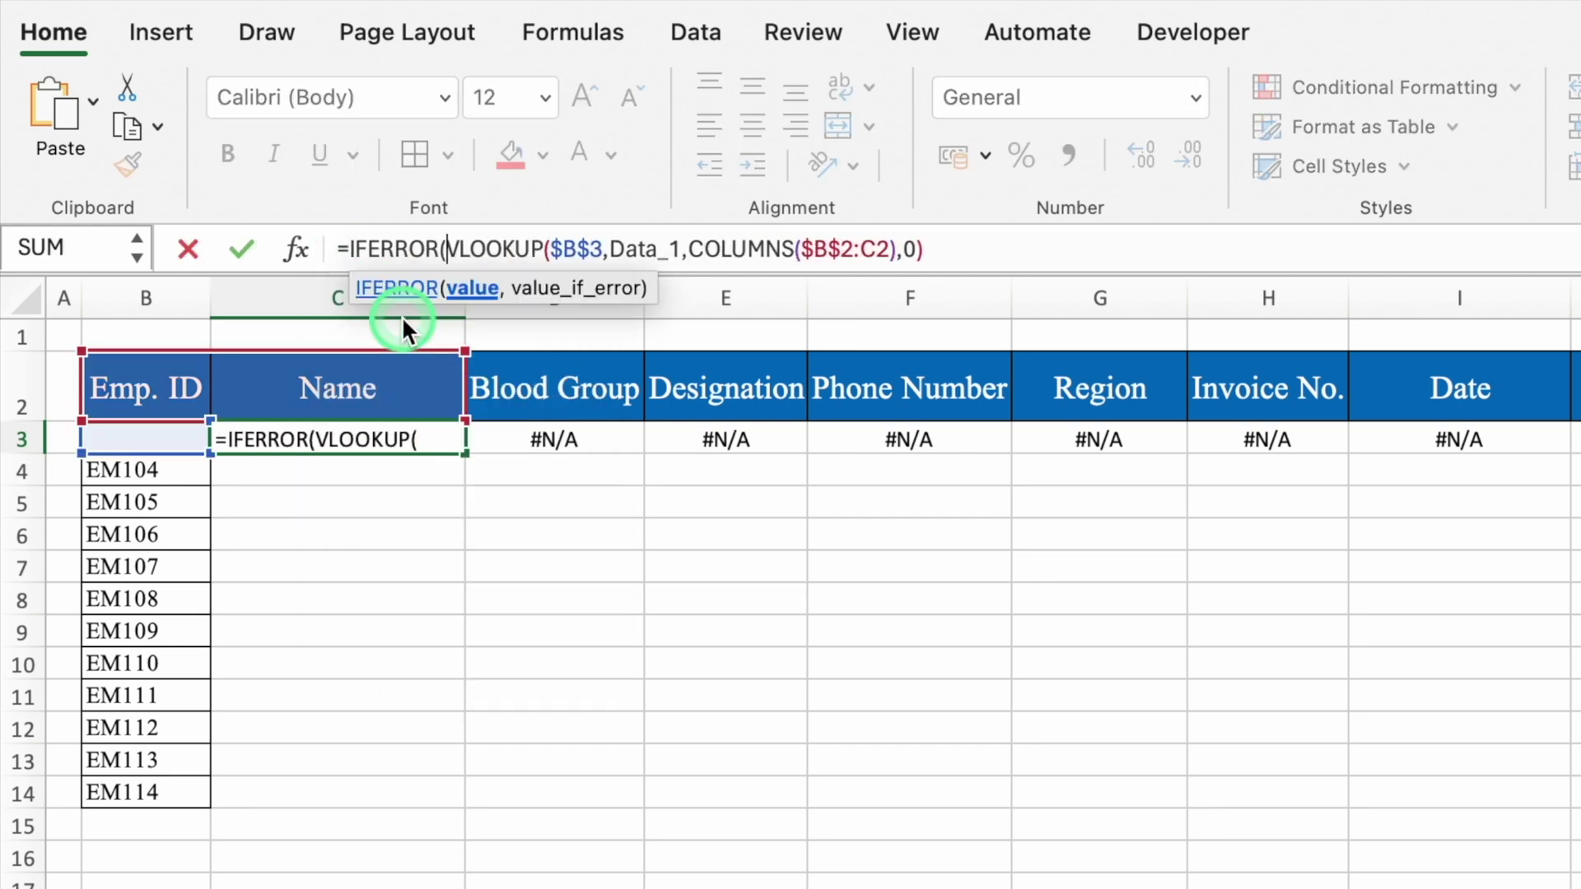
{"action": "left_click", "coordinate": [955, 247]}
{"action": "type", "text": ","}
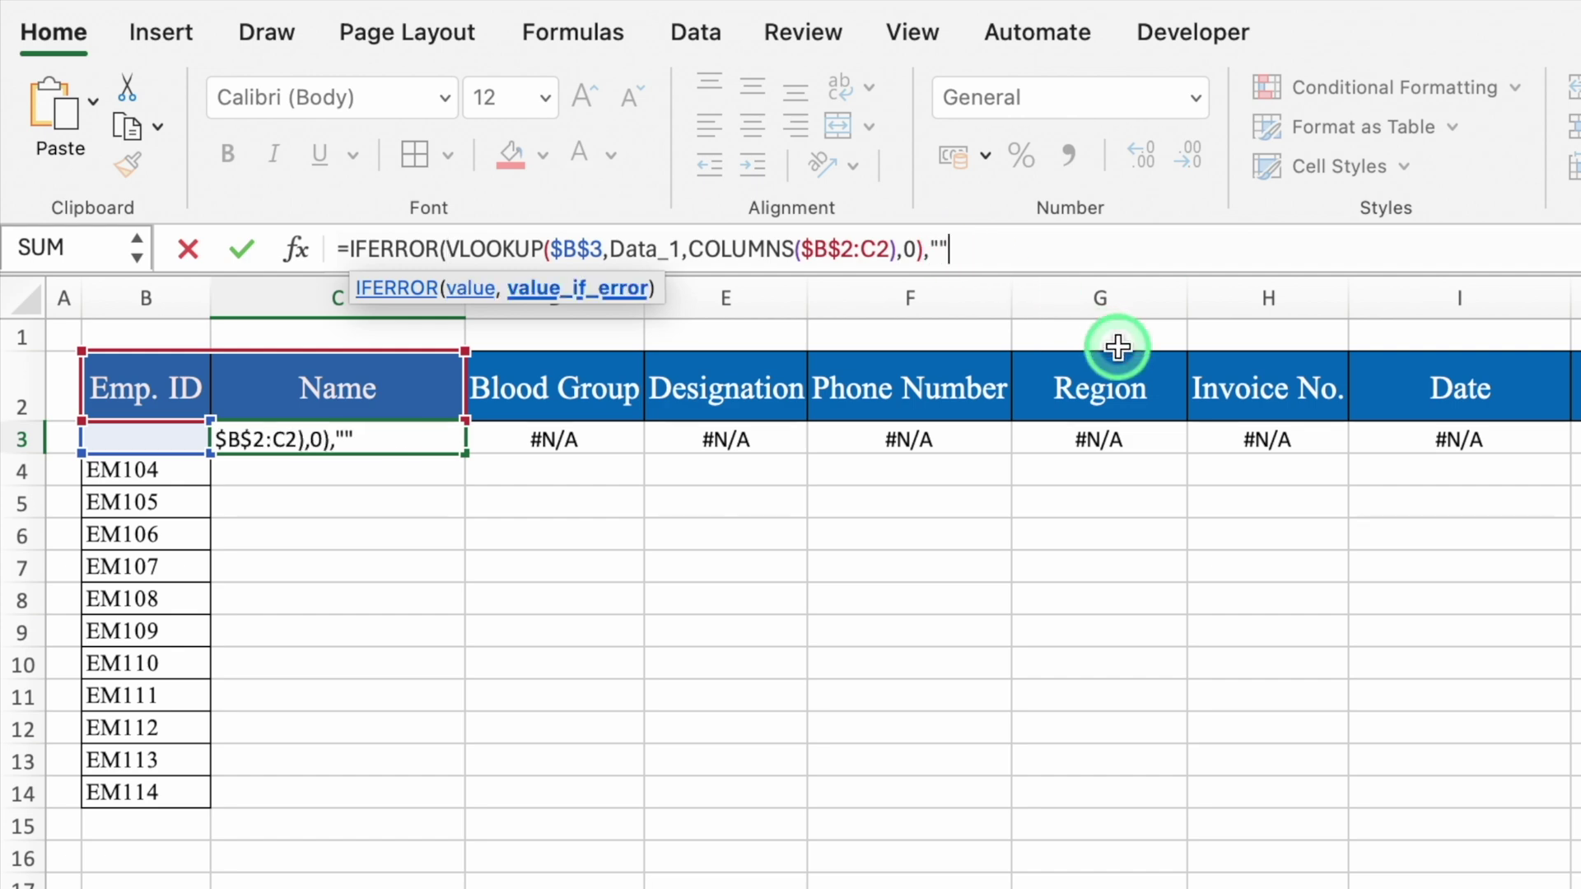
{"action": "type", "text": "\"\")"}
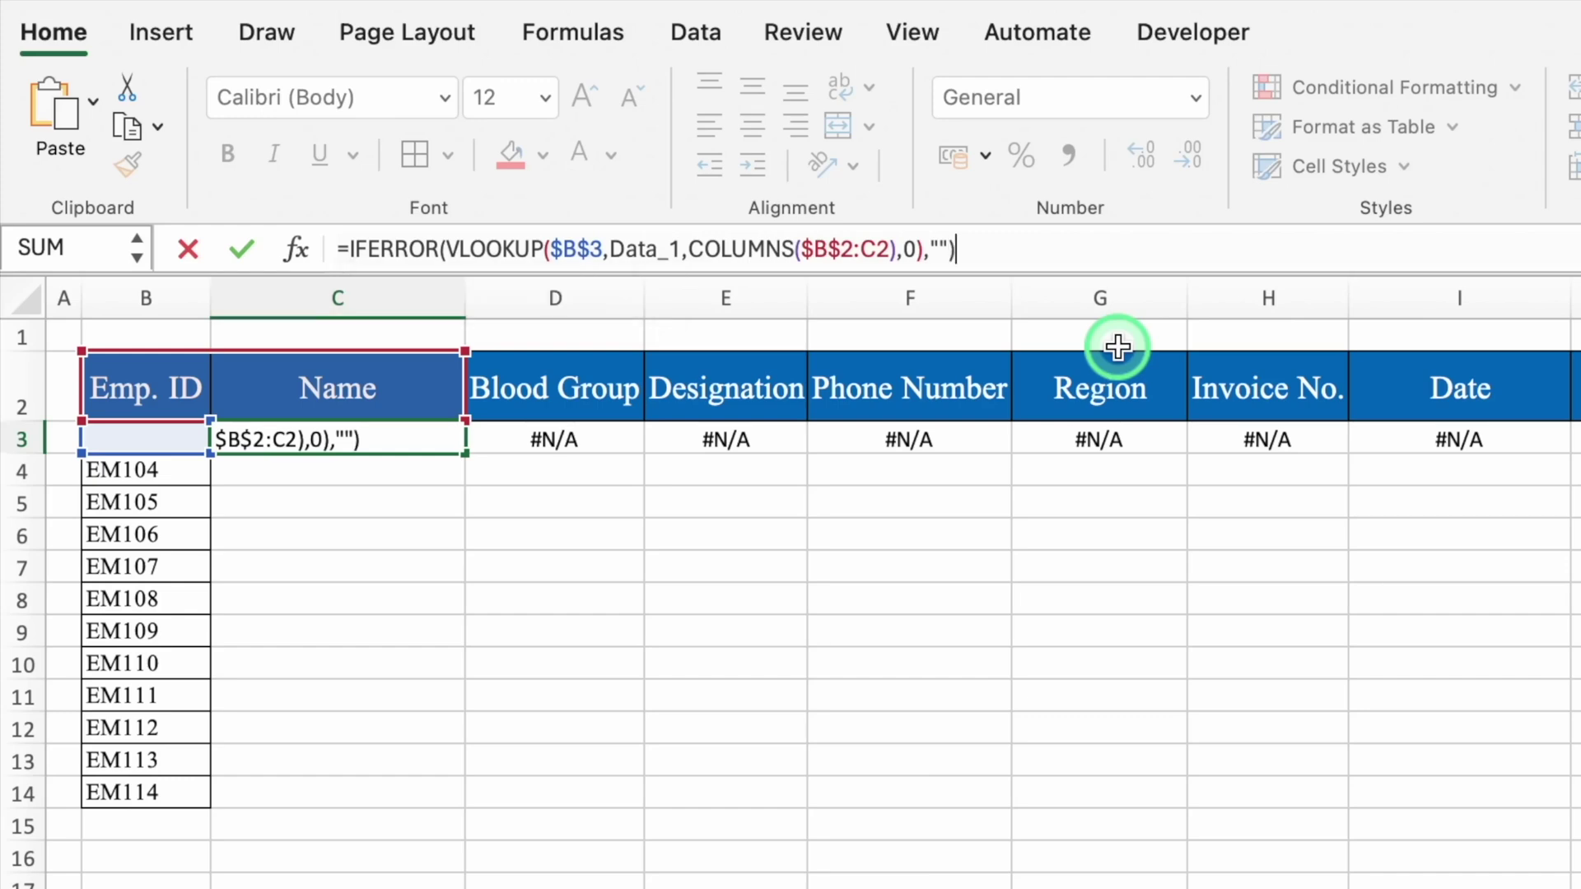
{"action": "key", "text": "Return"}
Step: Fill C3's IFERROR formula across the table and down past row 420, and apply borders to the filled range
{"action": "left_click", "coordinate": [406, 434]}
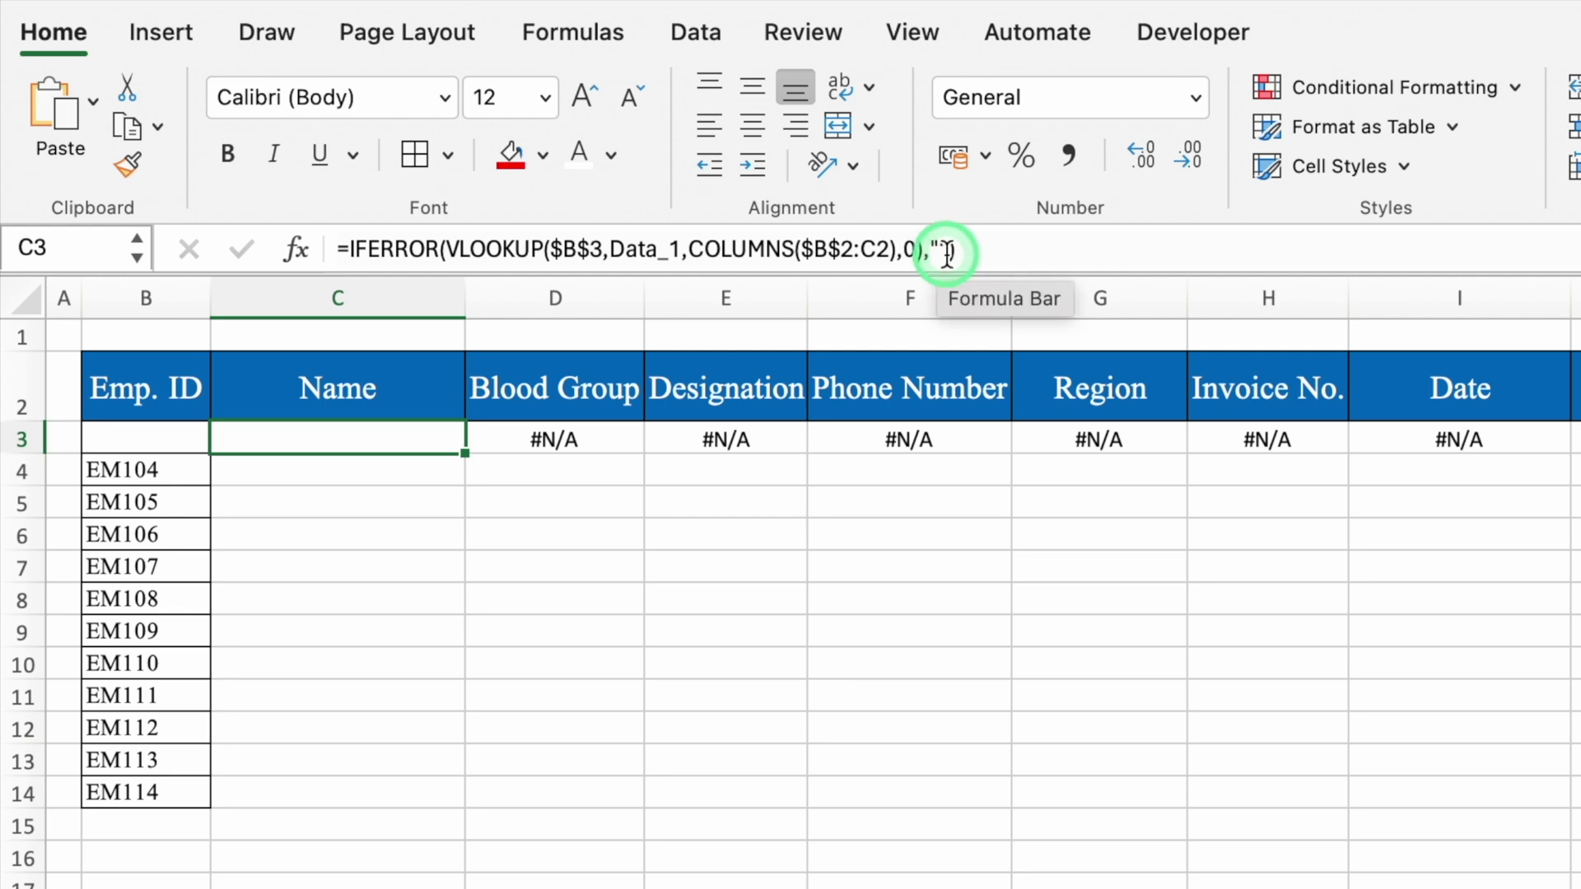
{"action": "left_click_drag", "start_coordinate": [466, 452], "coordinate": [1577, 452]}
{"action": "scroll", "coordinate": [791, 576], "scroll_direction": "down", "scroll_amount": 20}
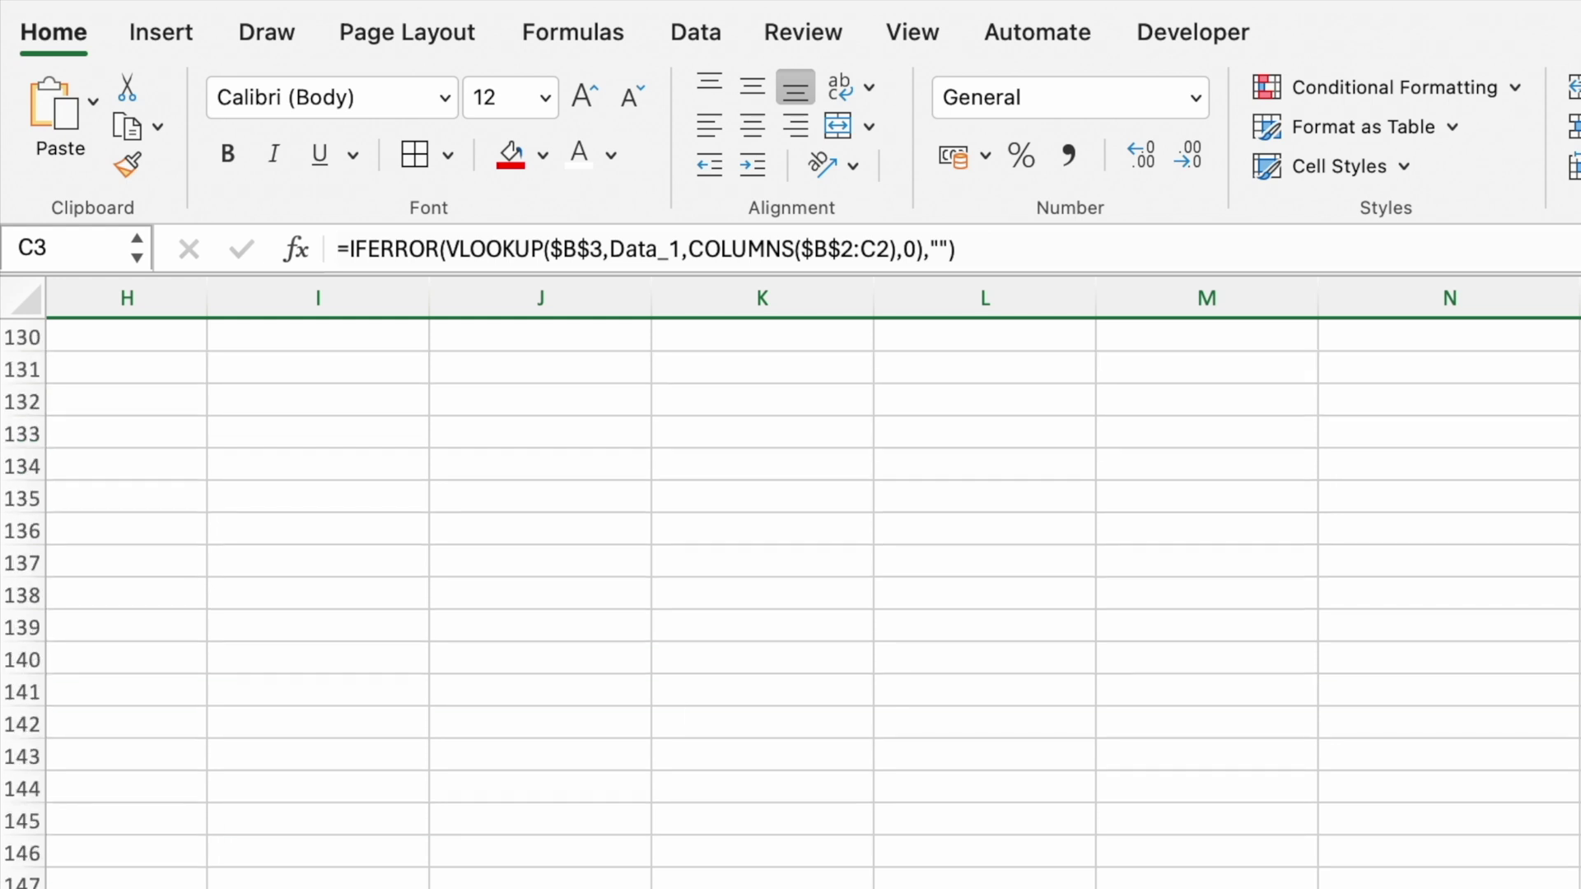
{"action": "left_click_drag", "start_coordinate": [1577, 886], "coordinate": [1577, 886]}
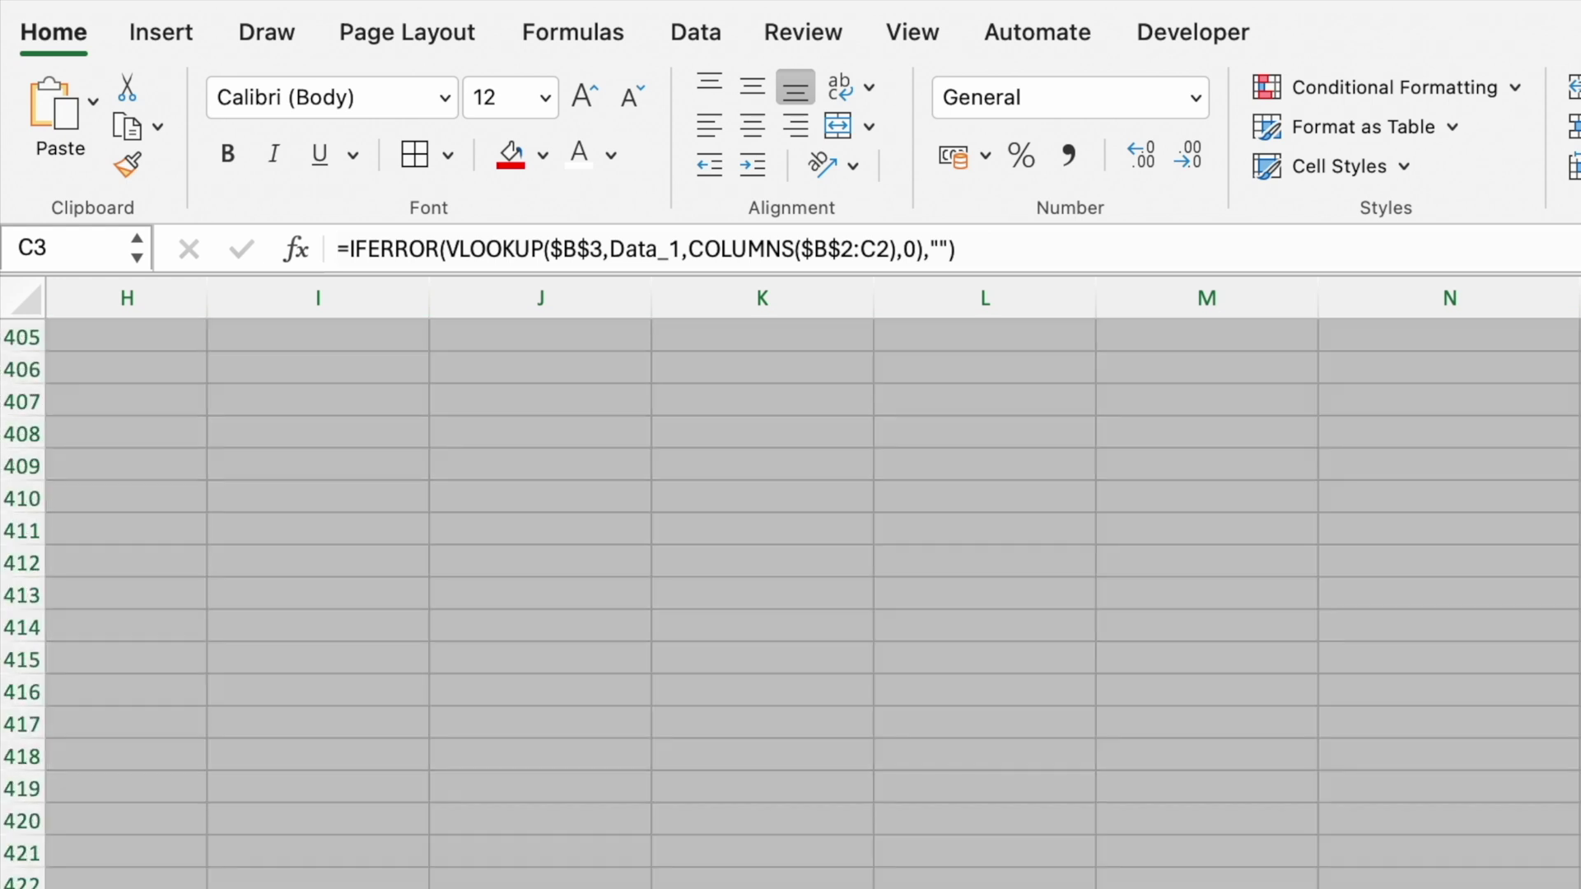
{"action": "left_click", "coordinate": [414, 154]}
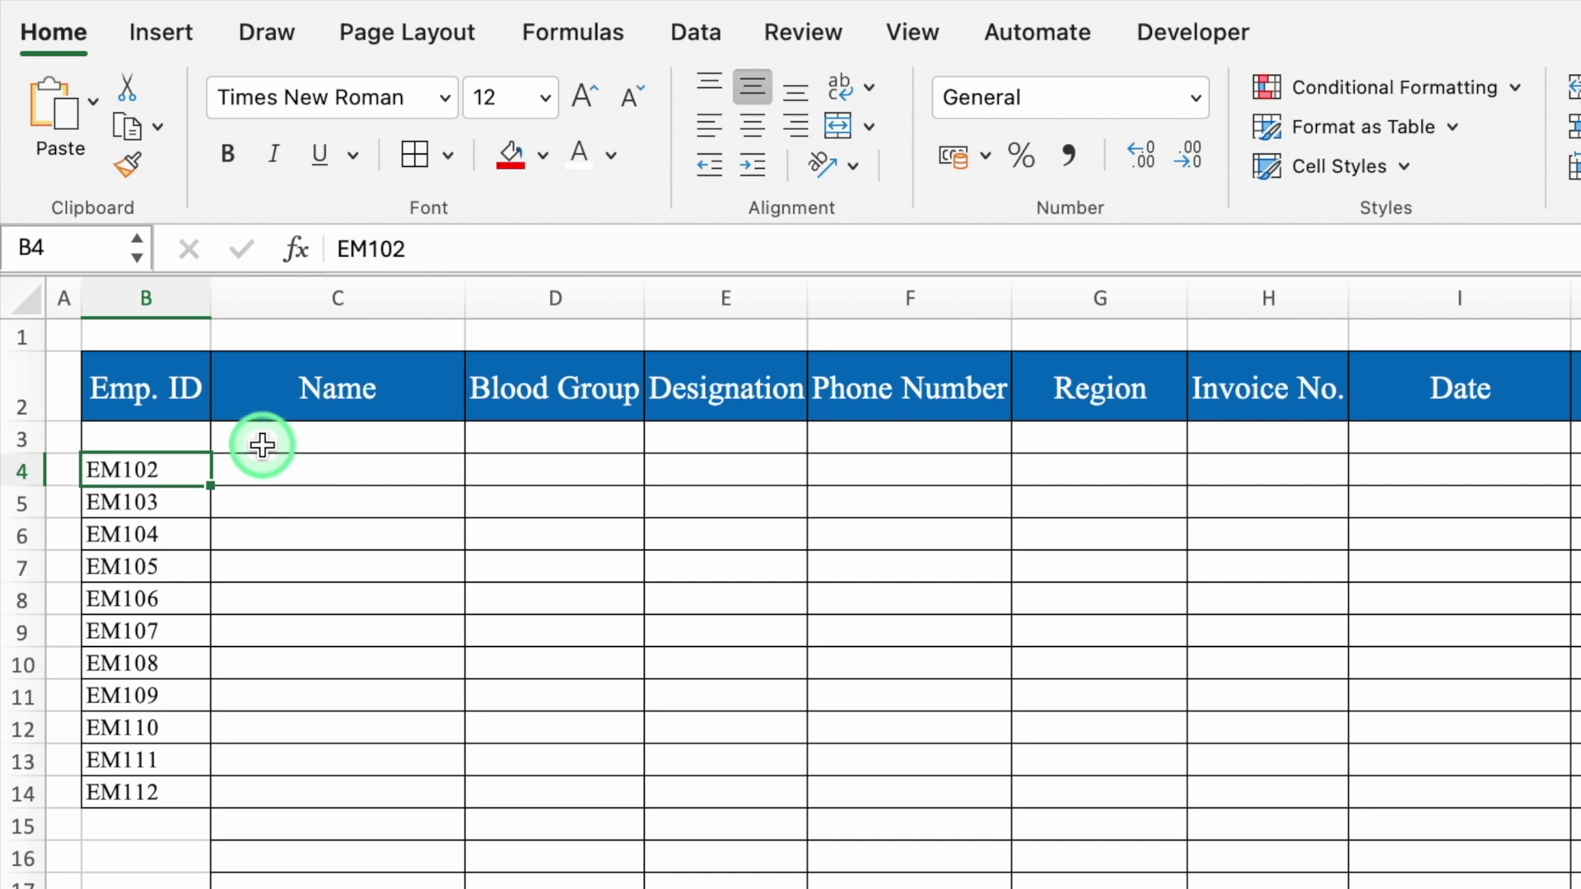
Step: Change the lookup value in C3's IFERROR formula to $B3 and fill the formula down and across the table
{"action": "left_click", "coordinate": [262, 446]}
{"action": "left_click", "coordinate": [399, 294]}
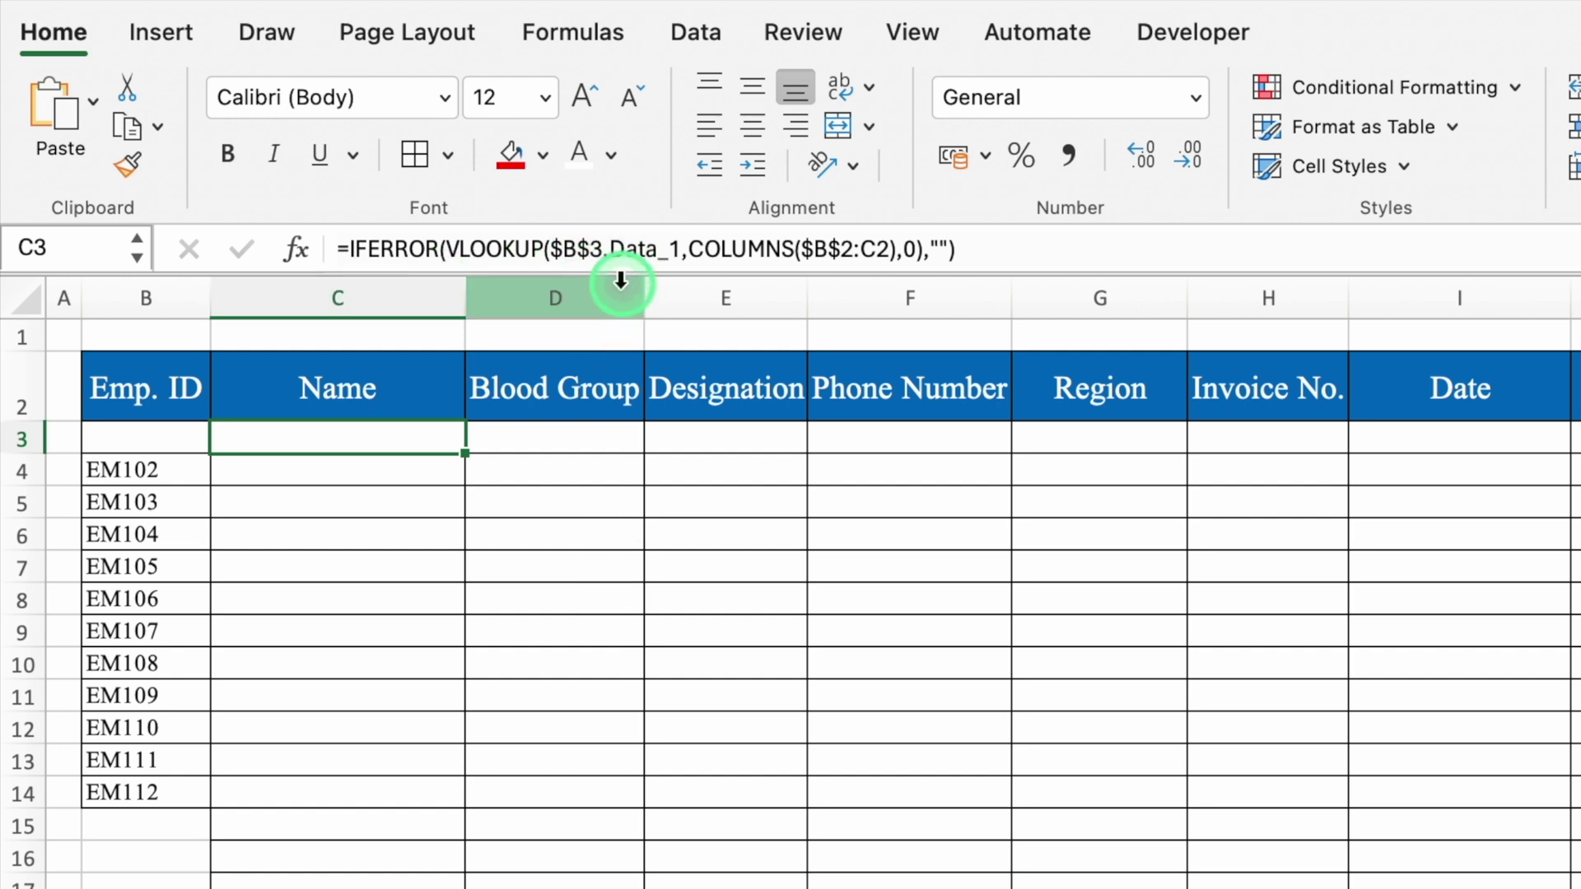
{"action": "left_click", "coordinate": [591, 248]}
{"action": "key", "text": "BackSpace"}
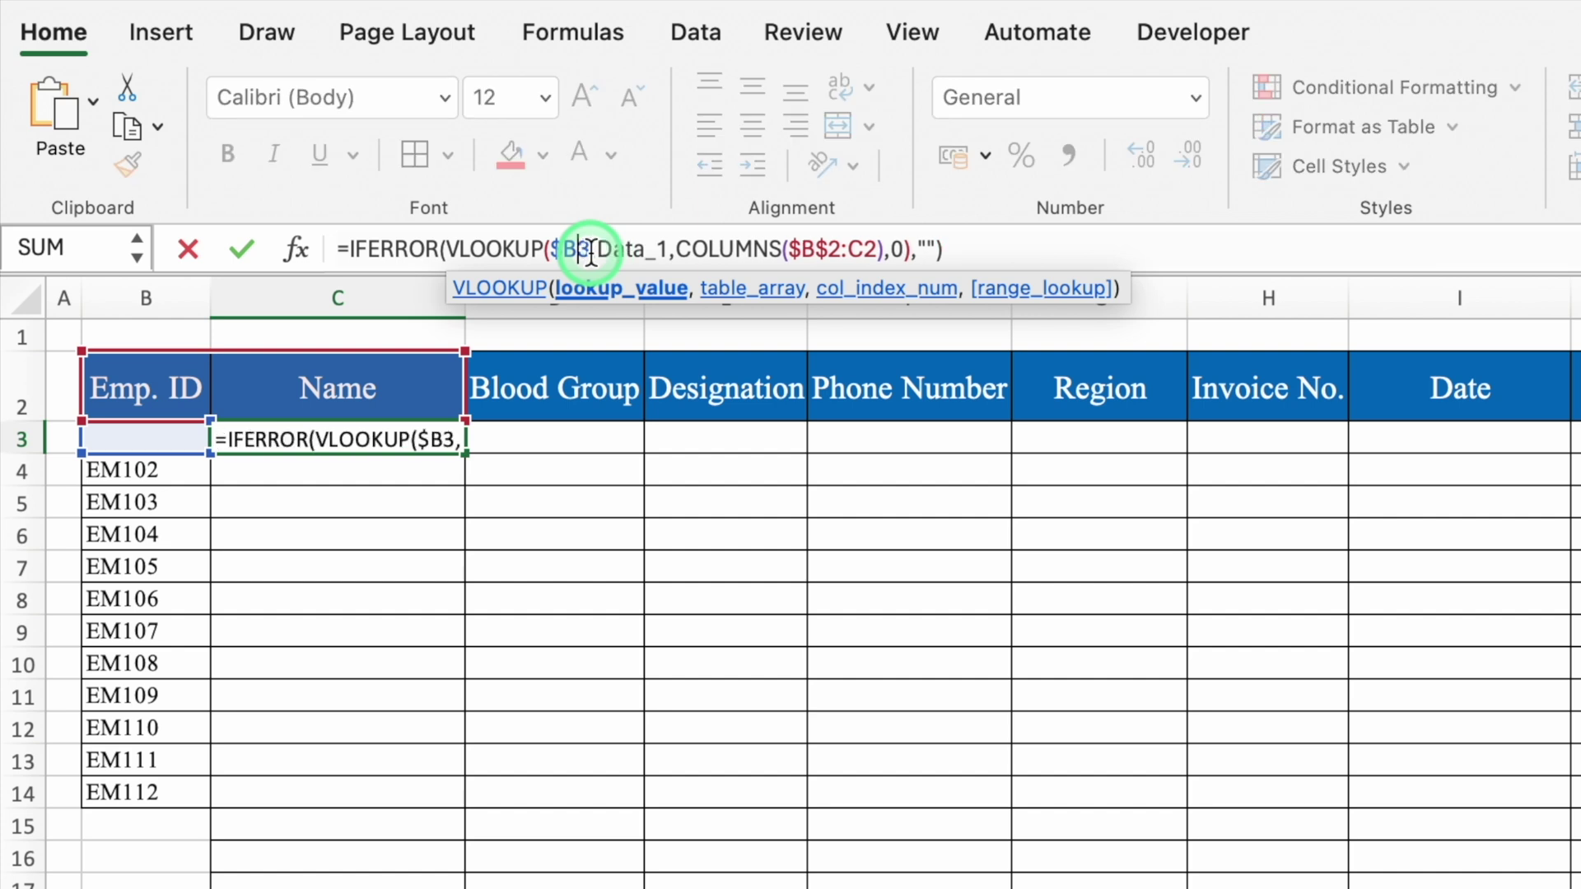
{"action": "key", "text": "ctrl+Return"}
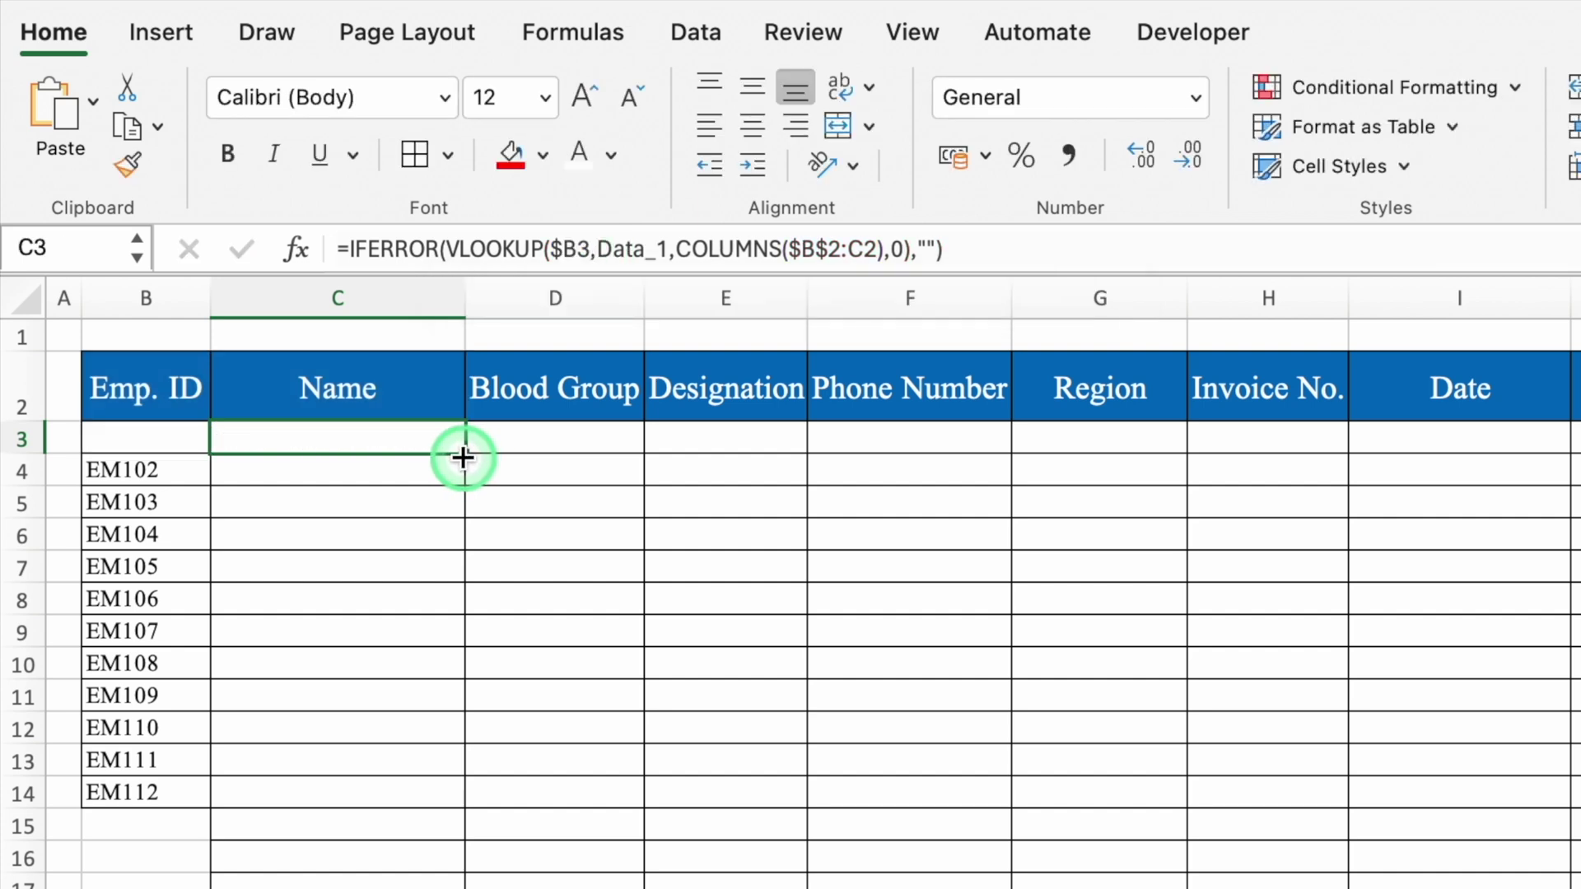
{"action": "left_click_drag", "start_coordinate": [463, 457], "coordinate": [463, 885]}
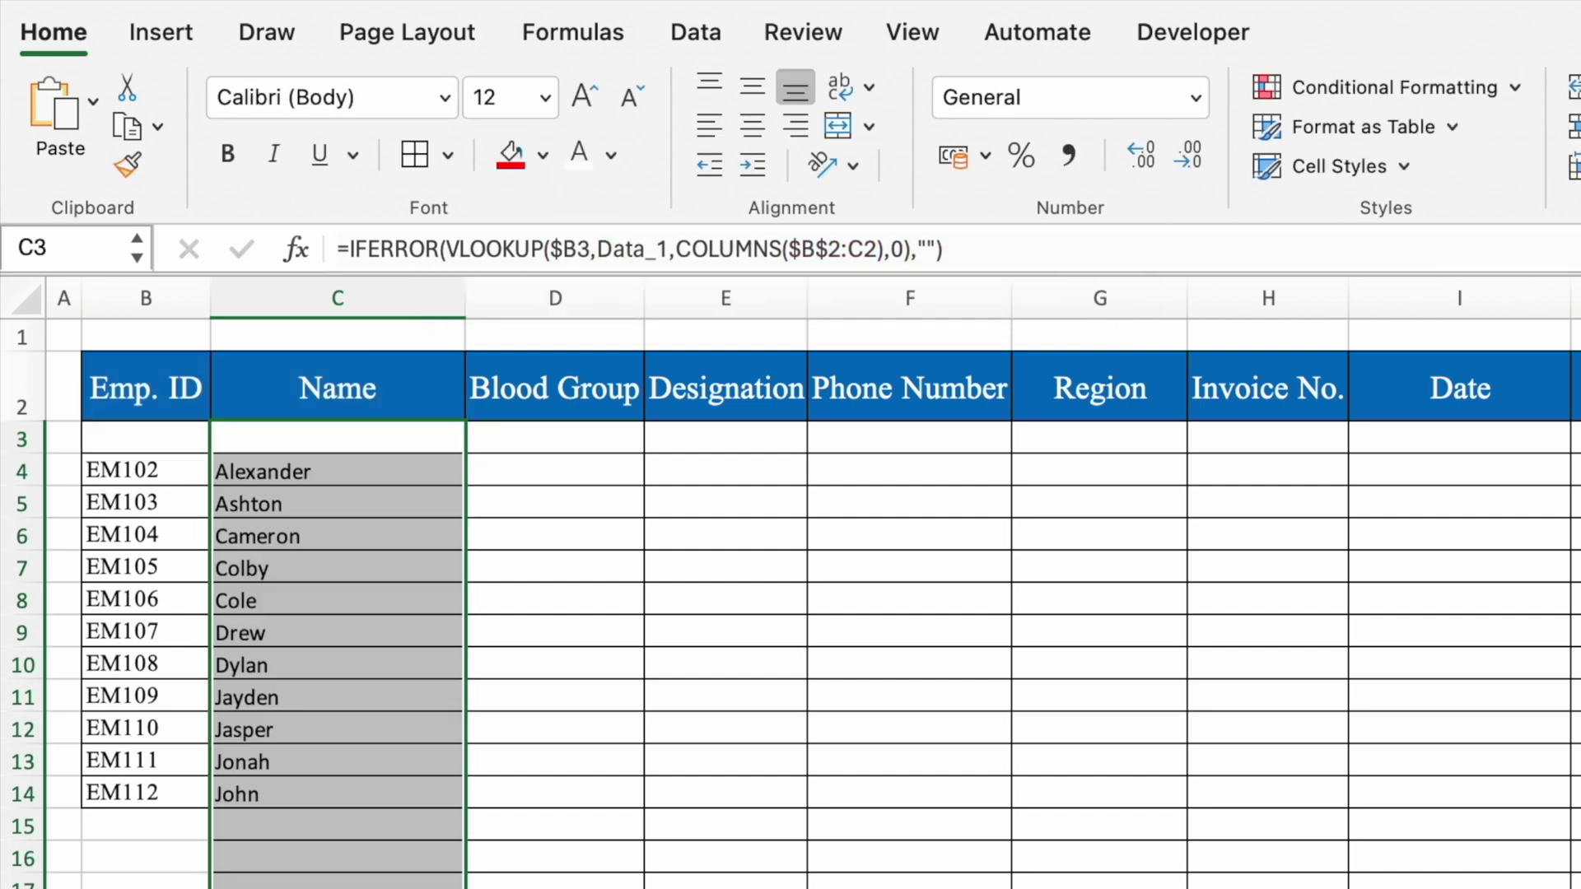
{"action": "left_click_drag", "start_coordinate": [464, 885], "coordinate": [1564, 873]}
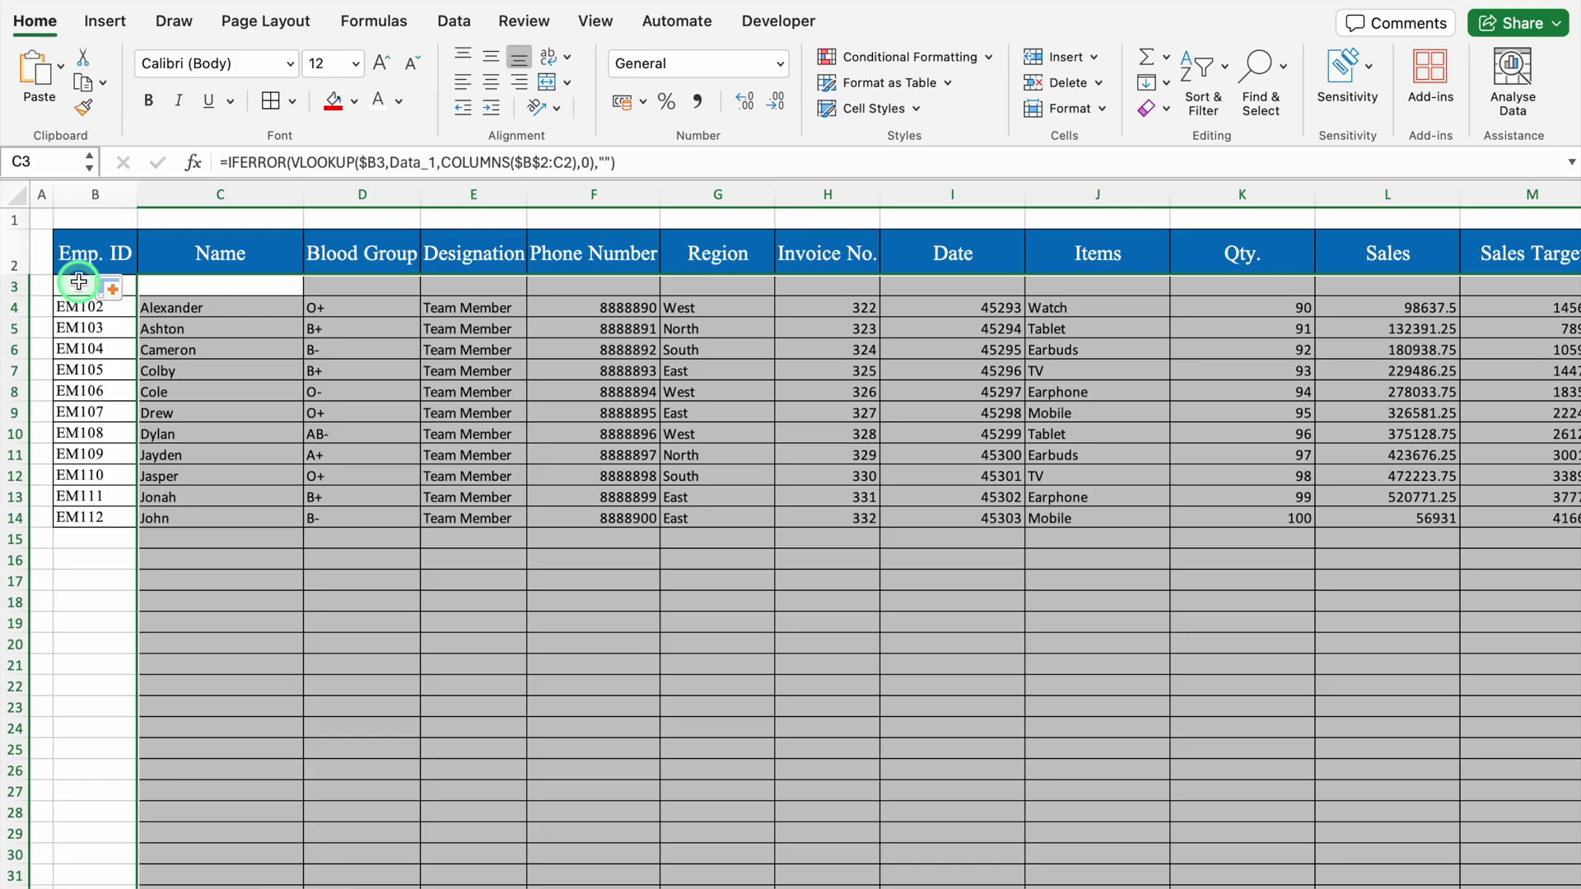
Step: Fill the Emp. ID column with the employee ID series from B3 down through the formula rows
{"action": "left_click", "coordinate": [116, 439]}
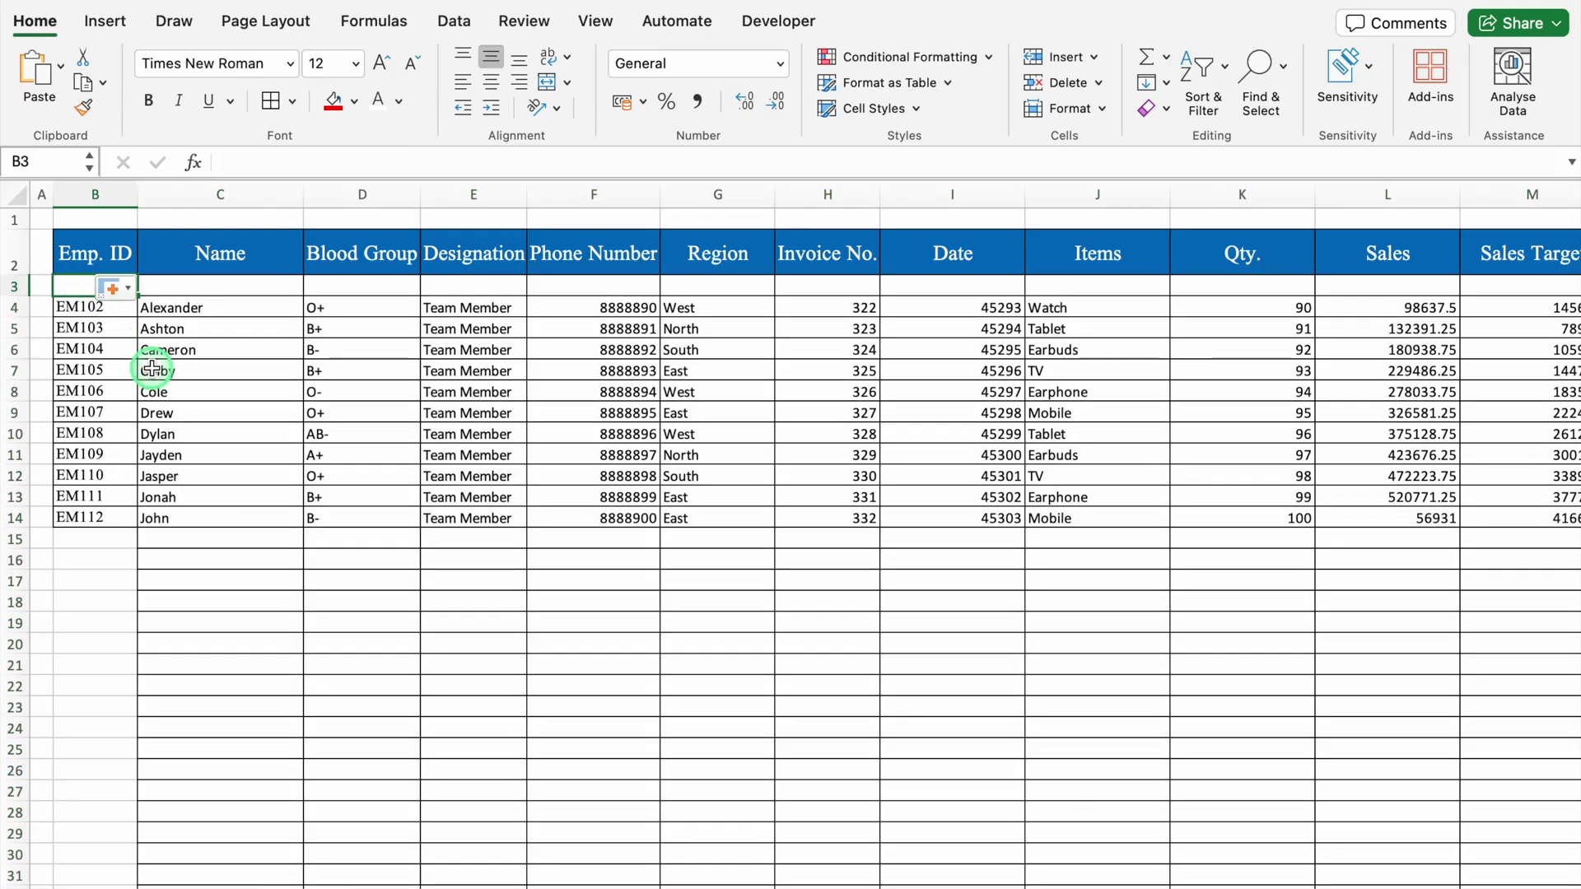
{"action": "left_click_drag", "start_coordinate": [137, 295], "coordinate": [125, 859]}
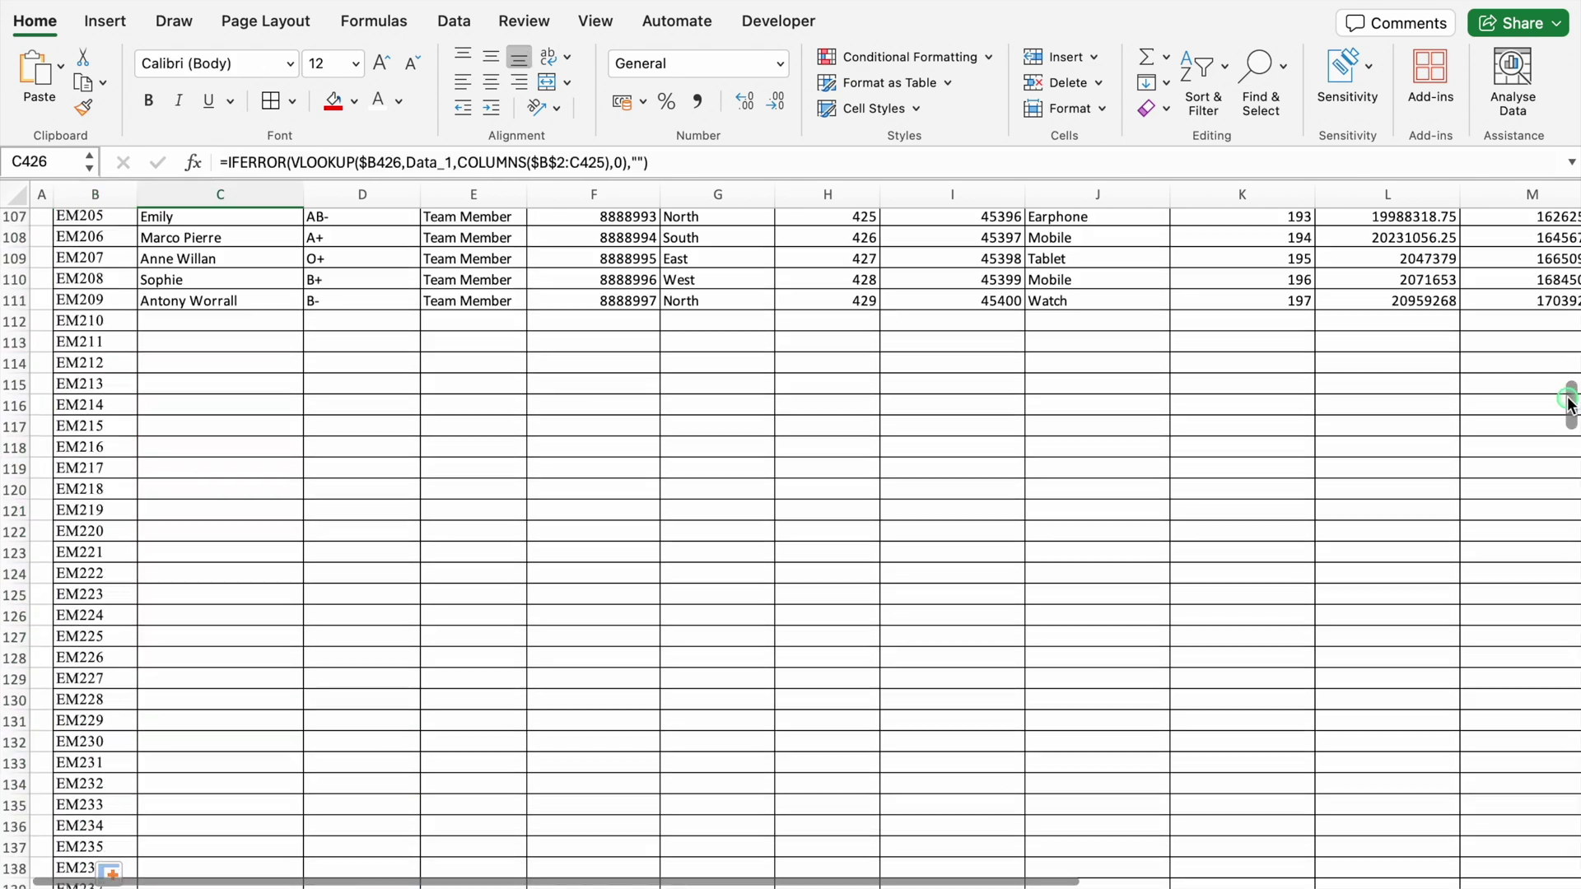
{"action": "left_click_drag", "start_coordinate": [1569, 398], "coordinate": [1569, 169]}
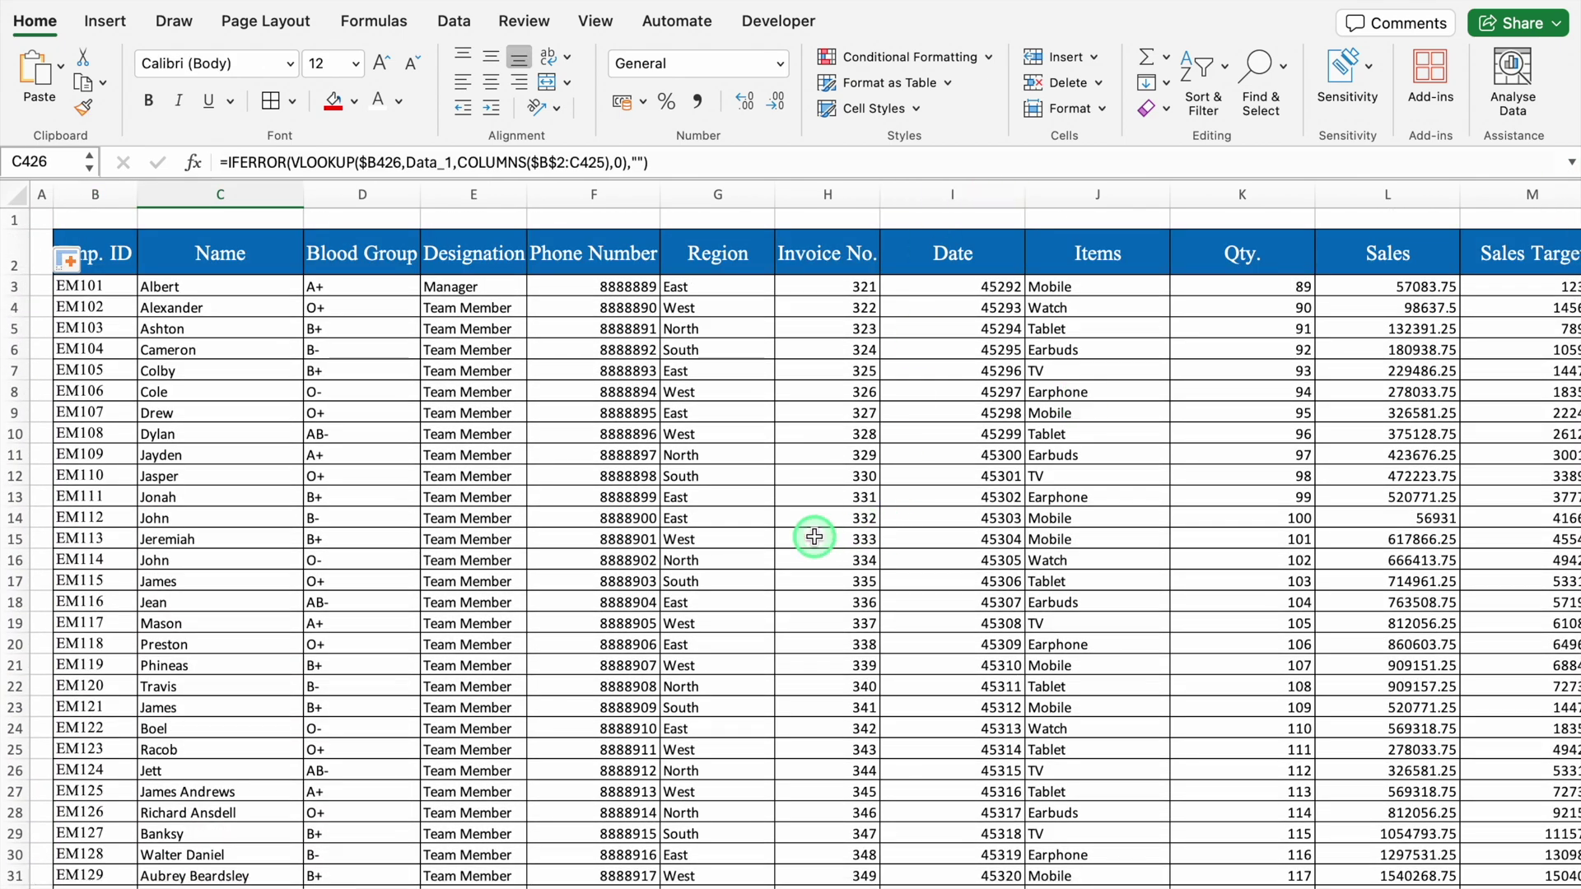
Step: Centre the Date column and format it with the Date category's 14-Mar type
{"action": "left_click", "coordinate": [972, 196]}
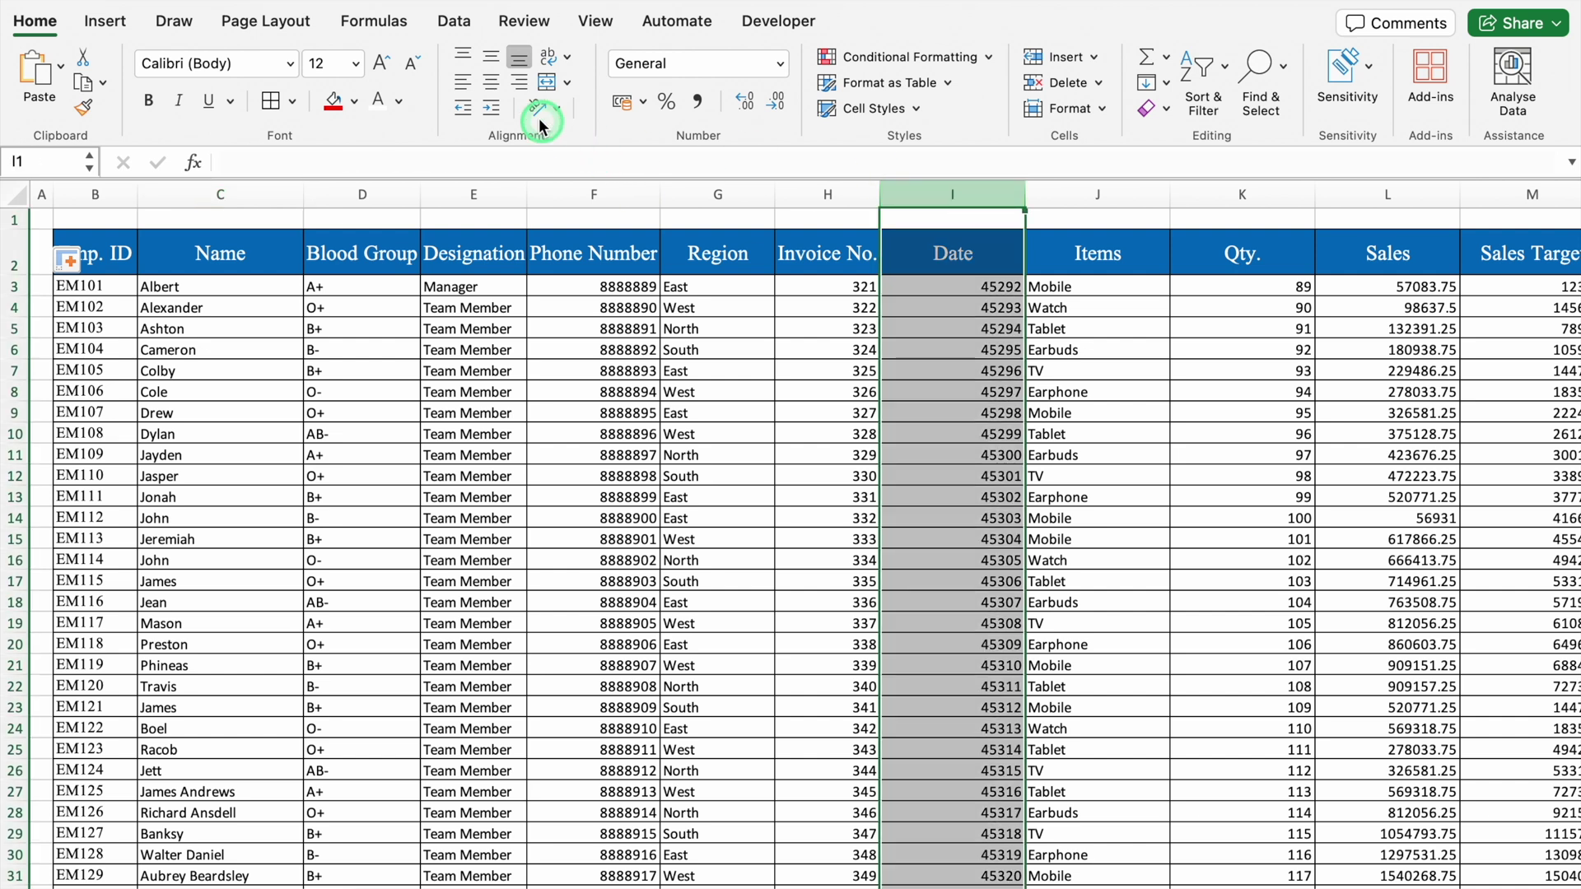
{"action": "left_click", "coordinate": [491, 81]}
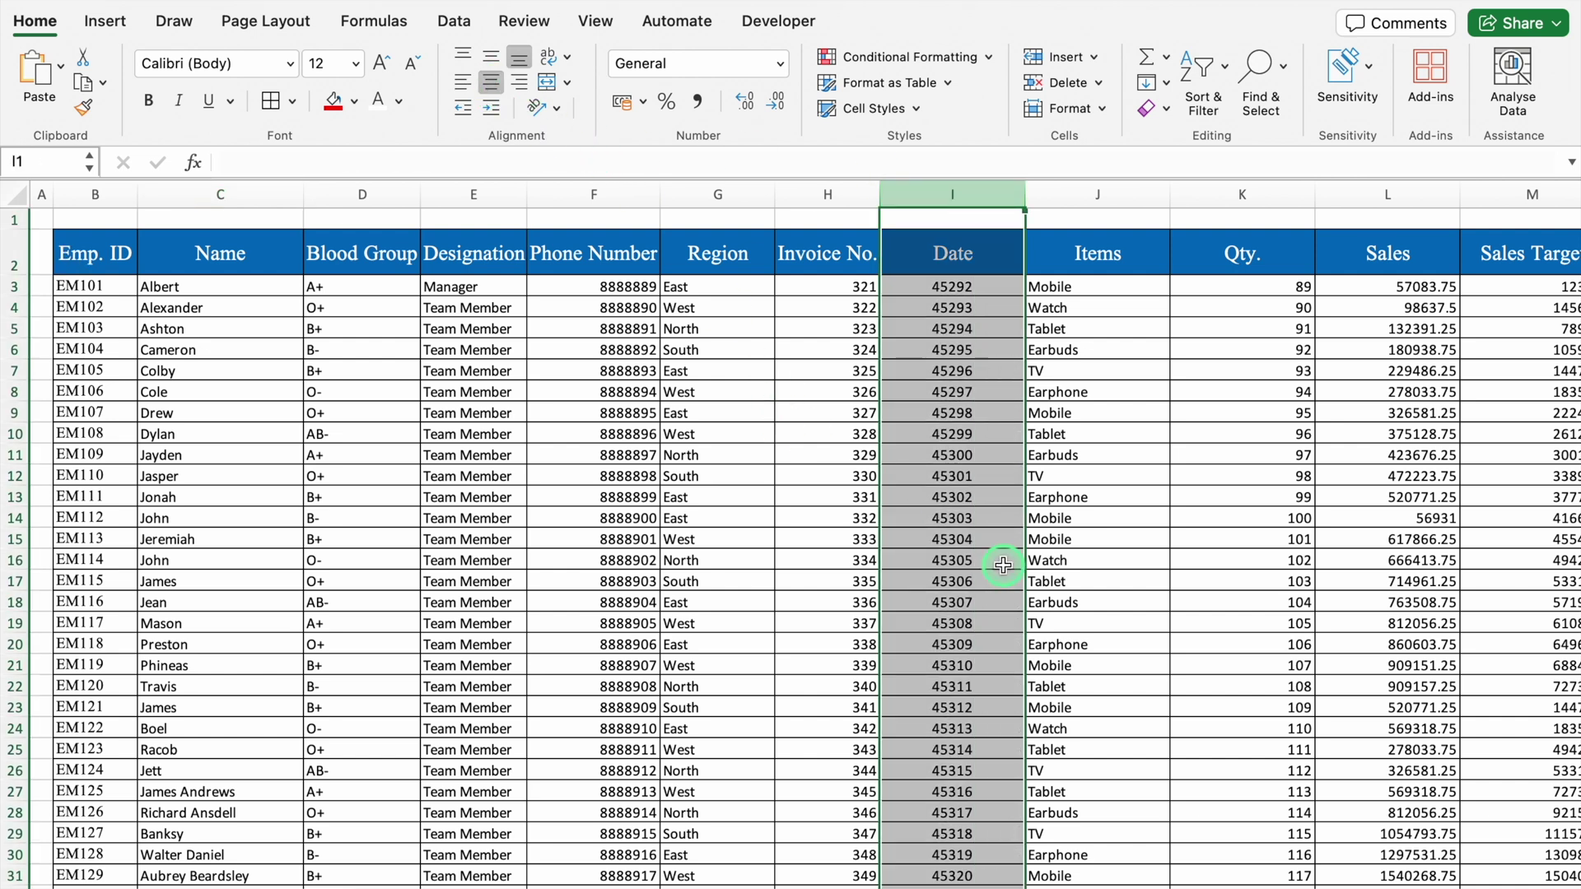
{"action": "key", "text": "super+1"}
{"action": "left_click", "coordinate": [617, 85]}
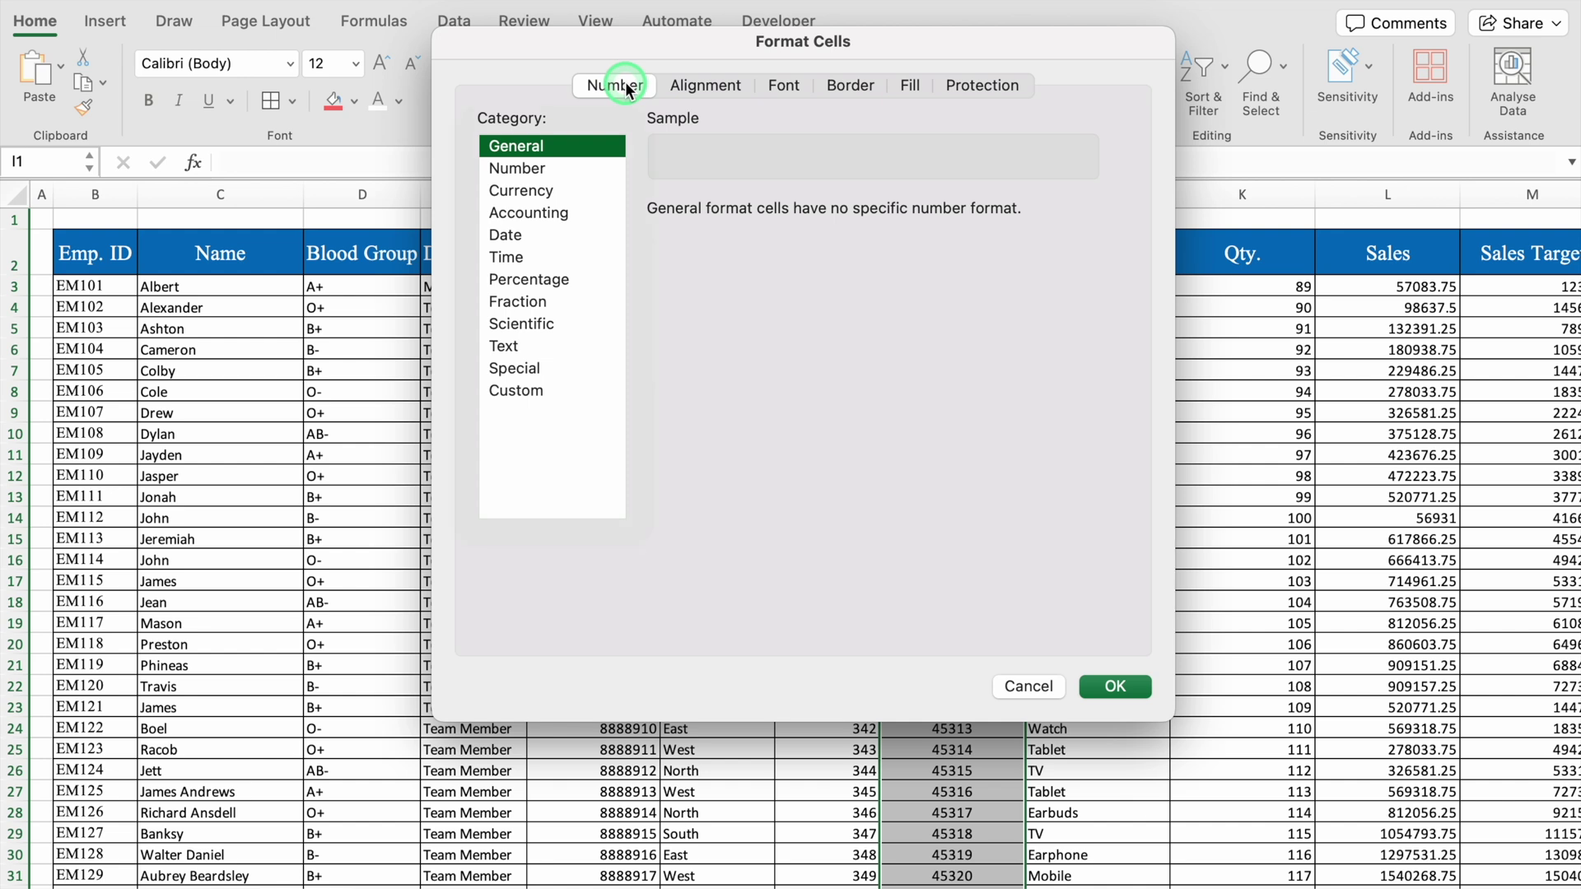
{"action": "left_click", "coordinate": [528, 237]}
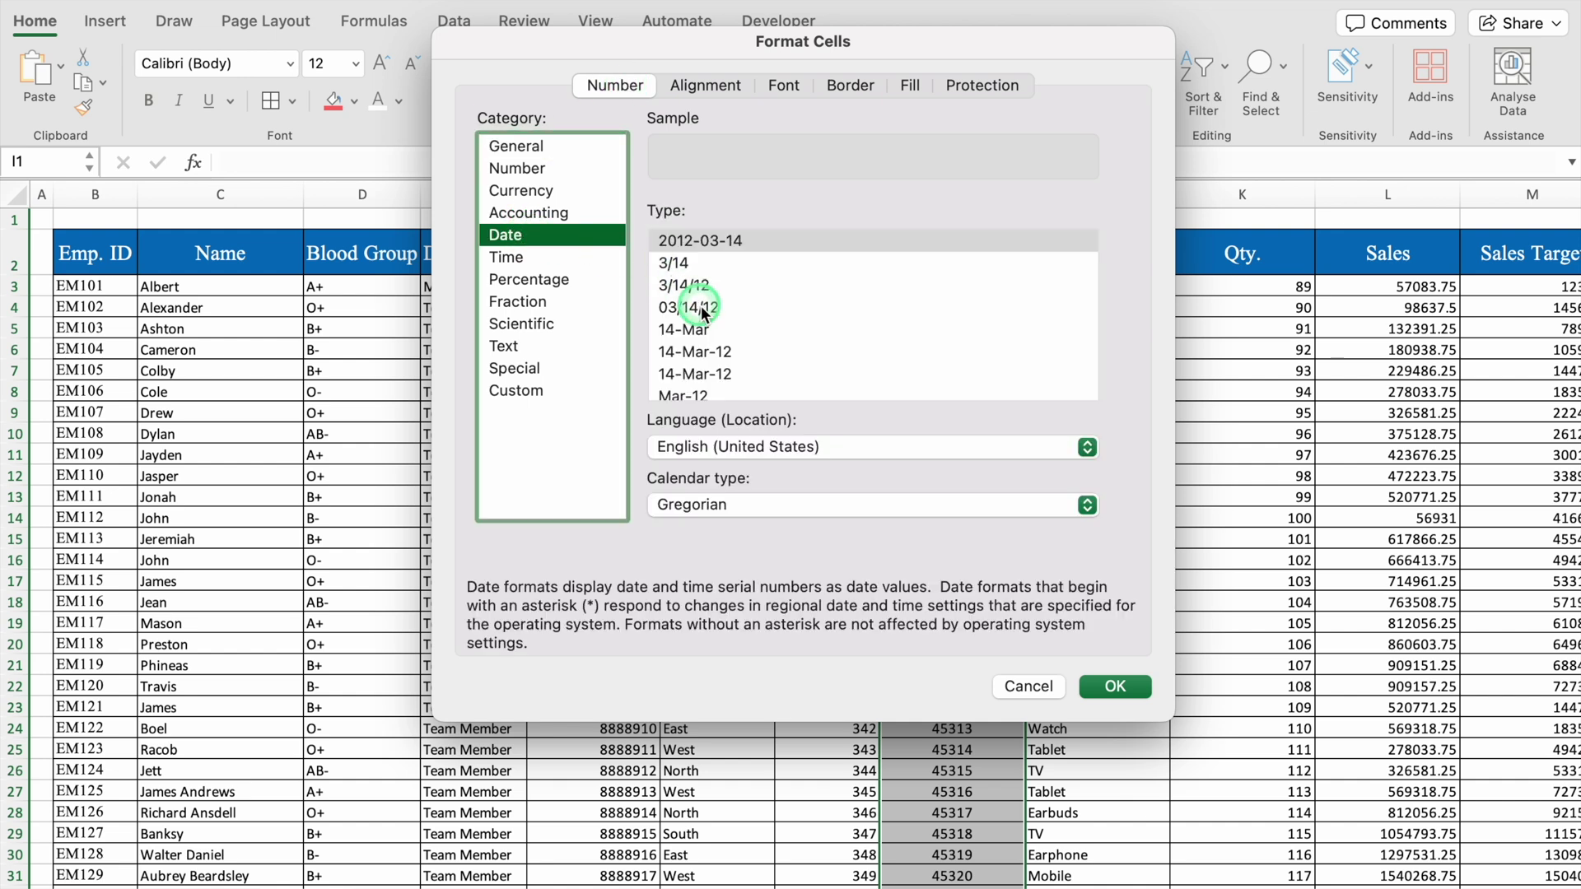
{"action": "left_click", "coordinate": [704, 329]}
{"action": "left_click", "coordinate": [1116, 686]}
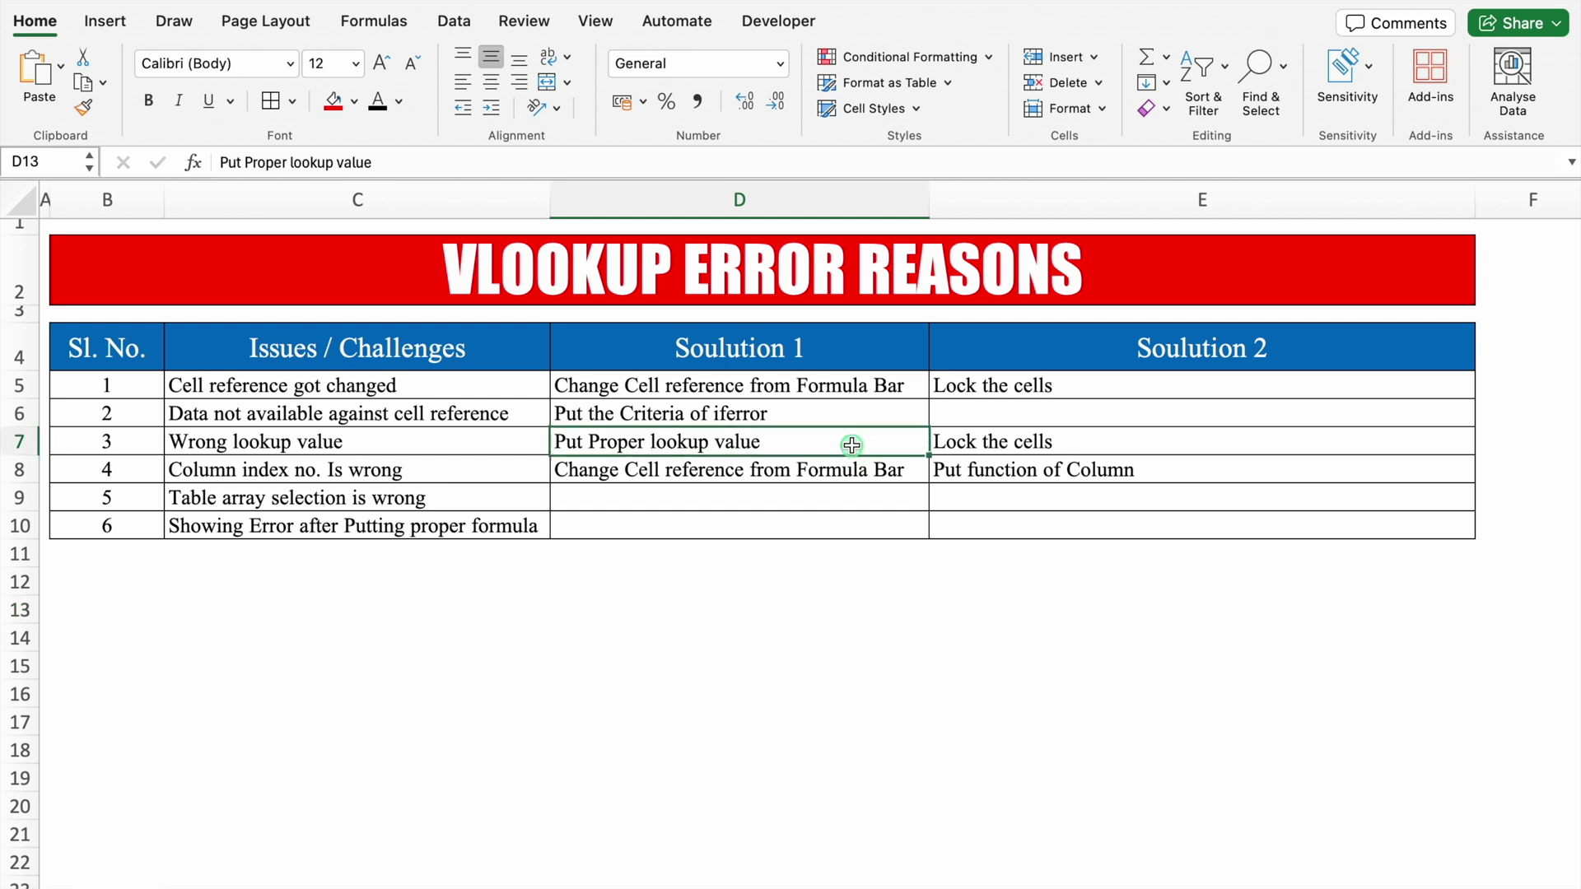
Step: On the VLOOKUP error reasons sheet, apply the black font colour to "Select proper range" in D9
{"action": "left_click", "coordinate": [998, 439]}
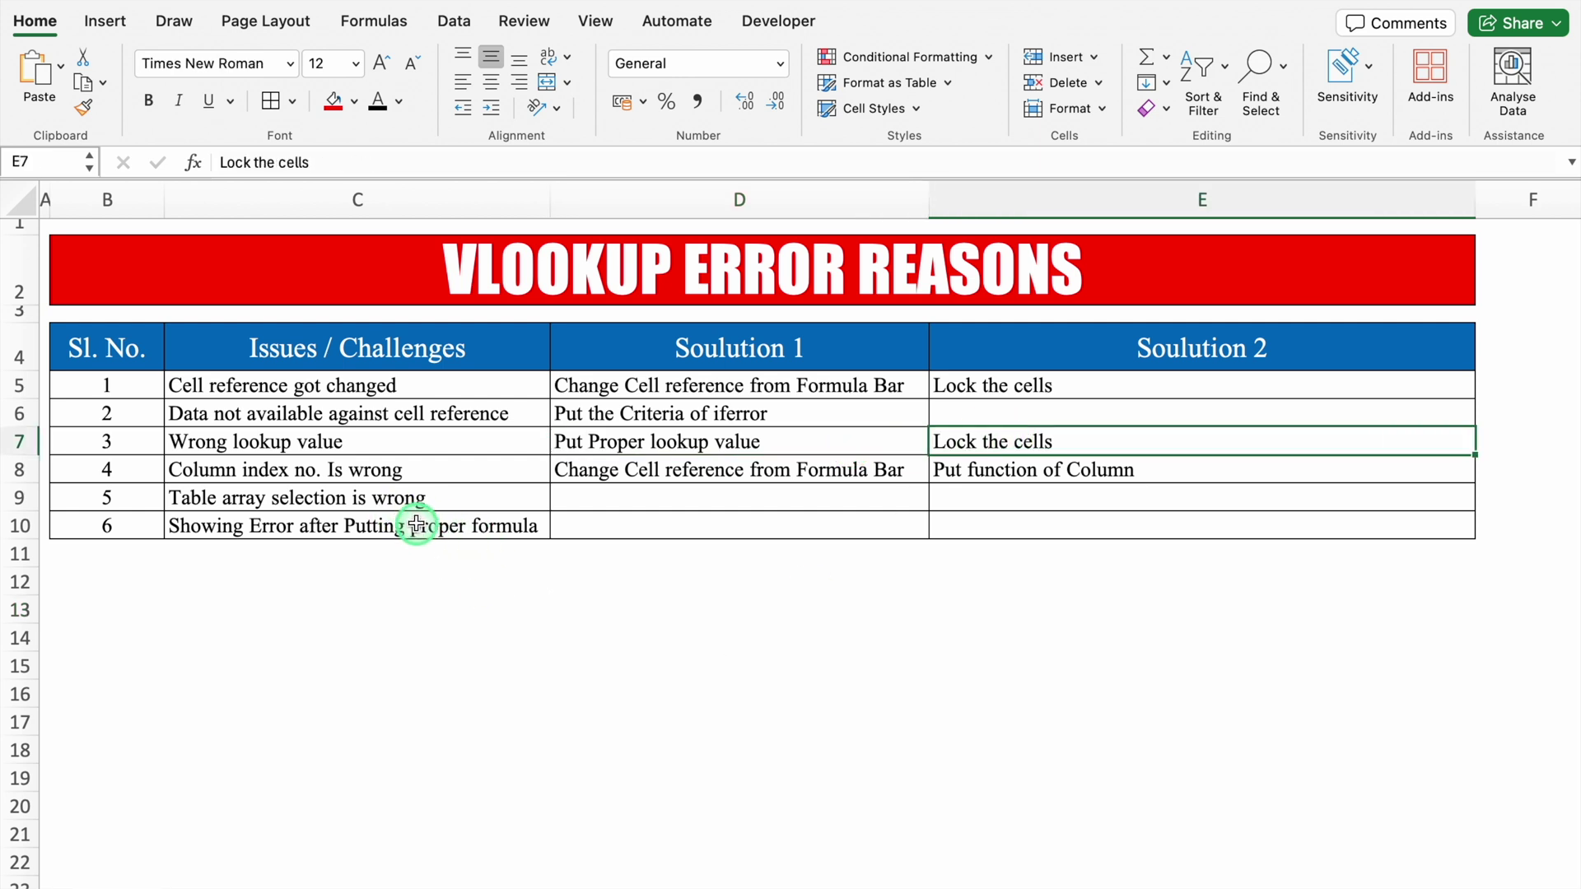
{"action": "left_click", "coordinate": [570, 500]}
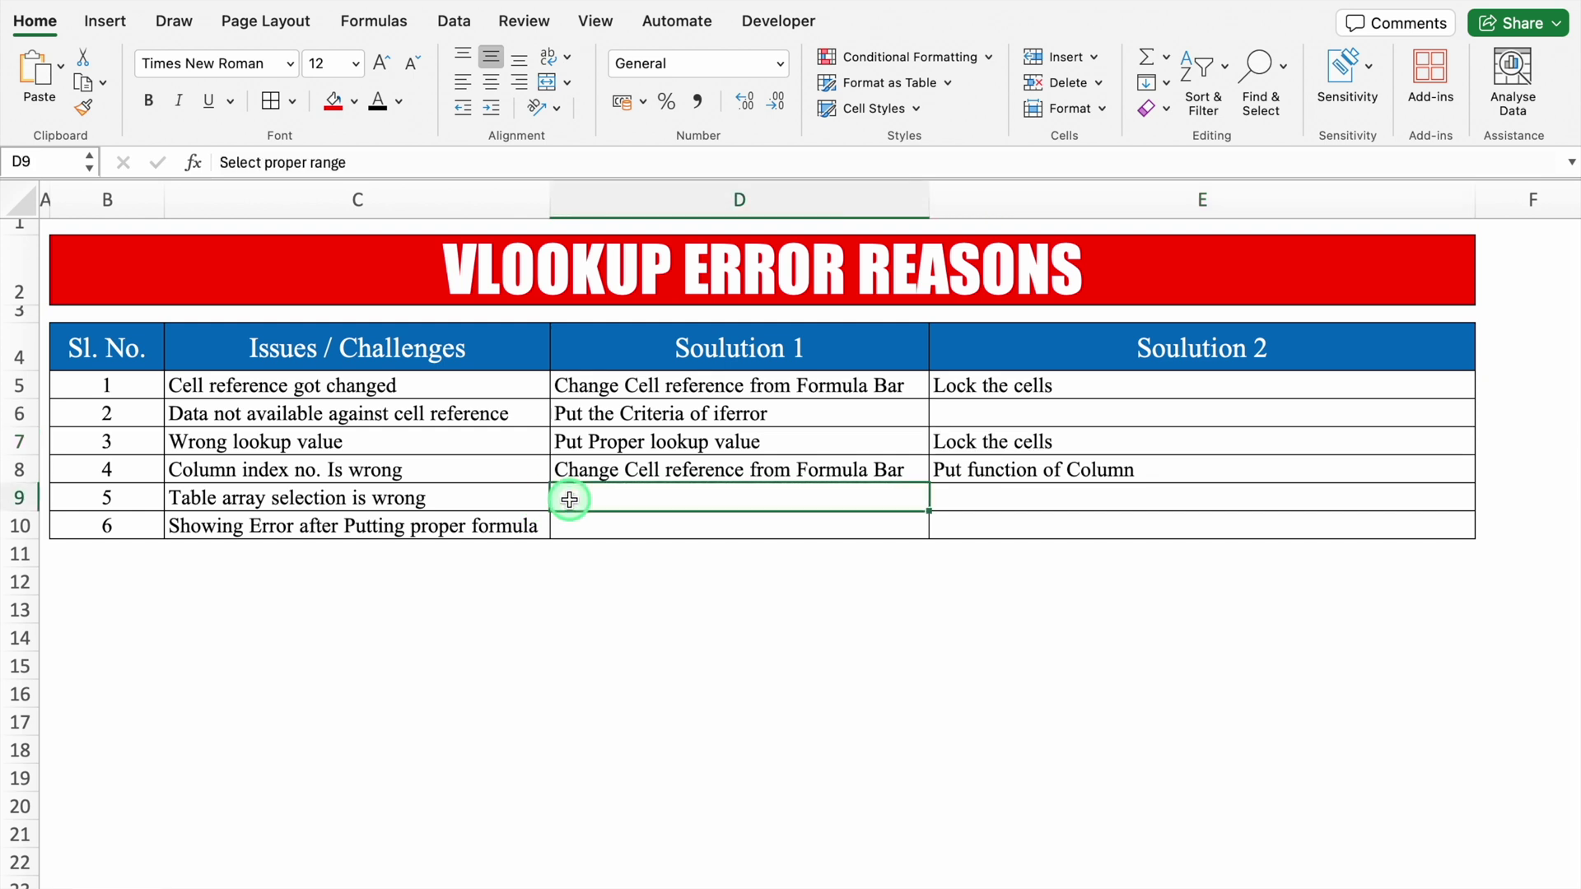
{"action": "left_click", "coordinate": [378, 101]}
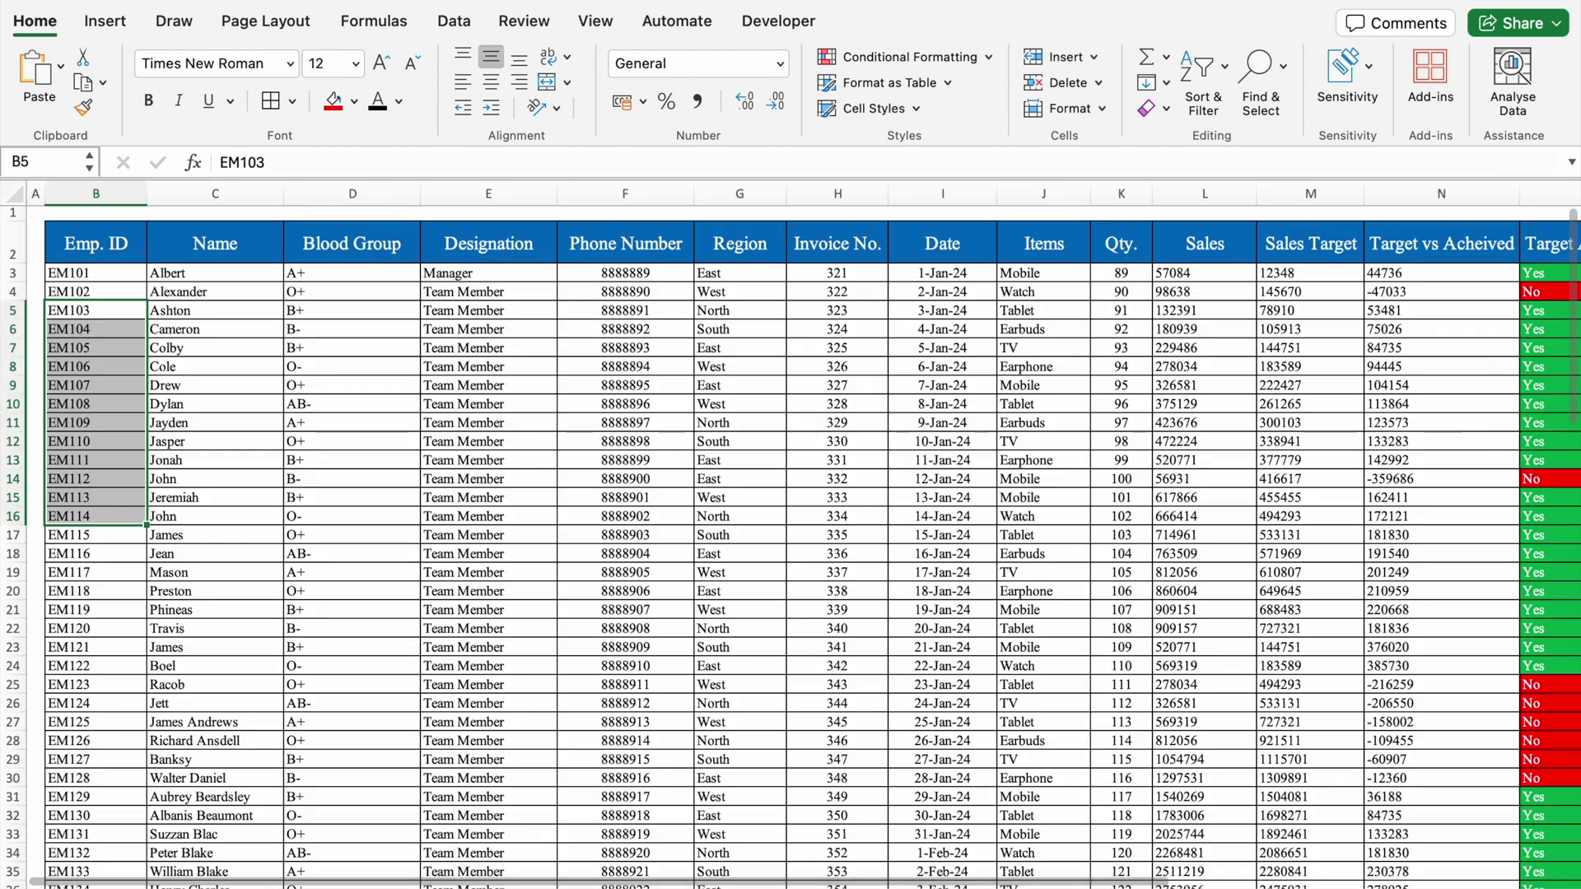
Step: Review the Data_1 range definition in the Name Manager and return to the VLOOKUP error reasons sheet
{"action": "left_click", "coordinate": [405, 326]}
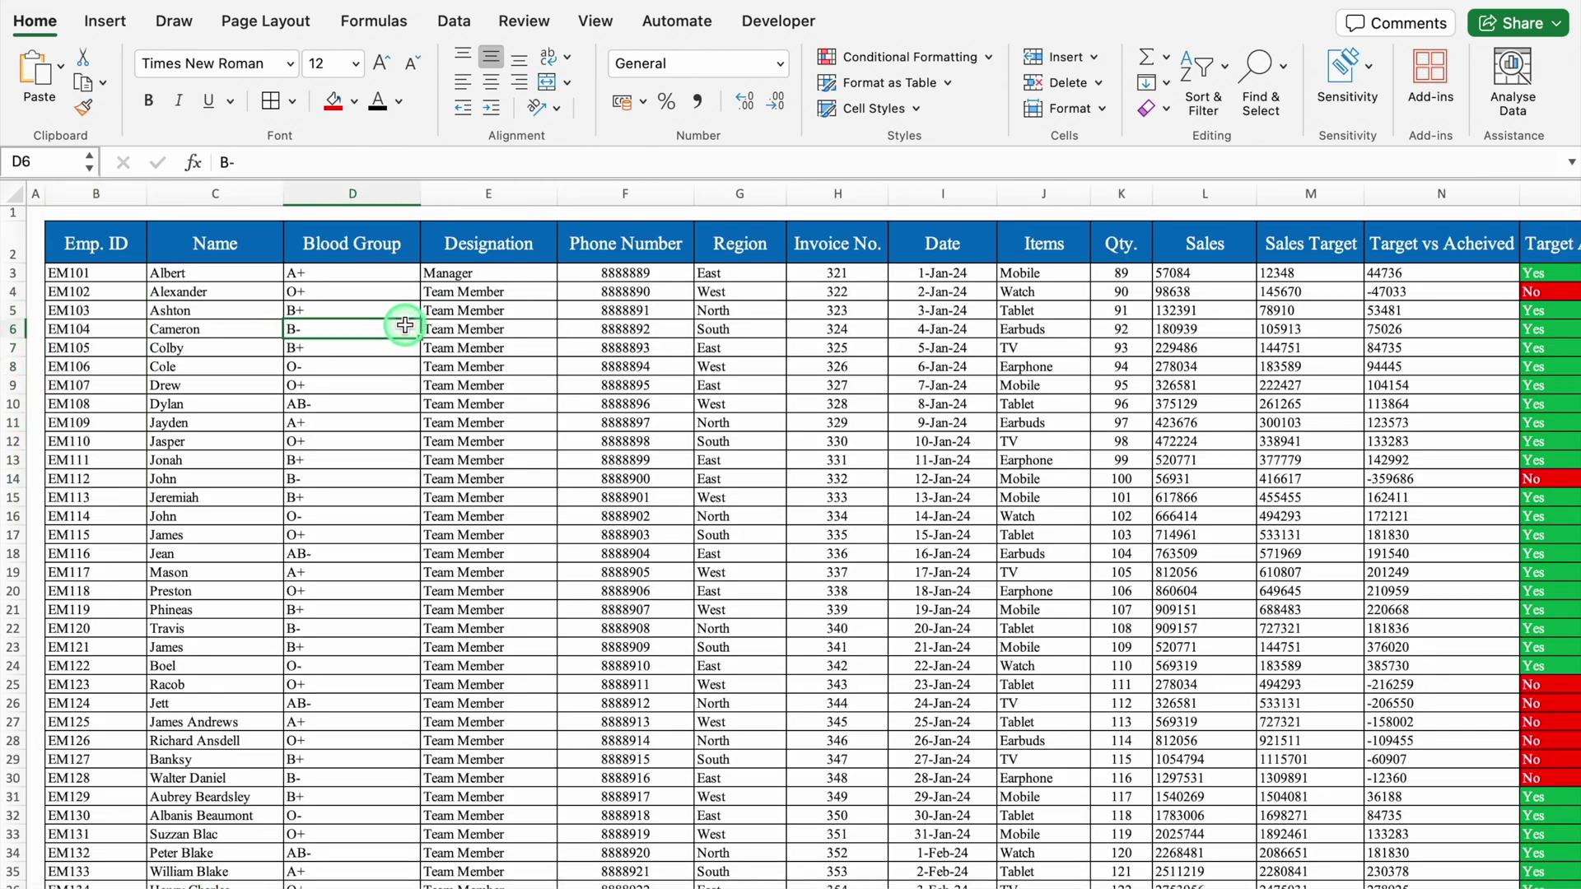
{"action": "left_click", "coordinate": [375, 20]}
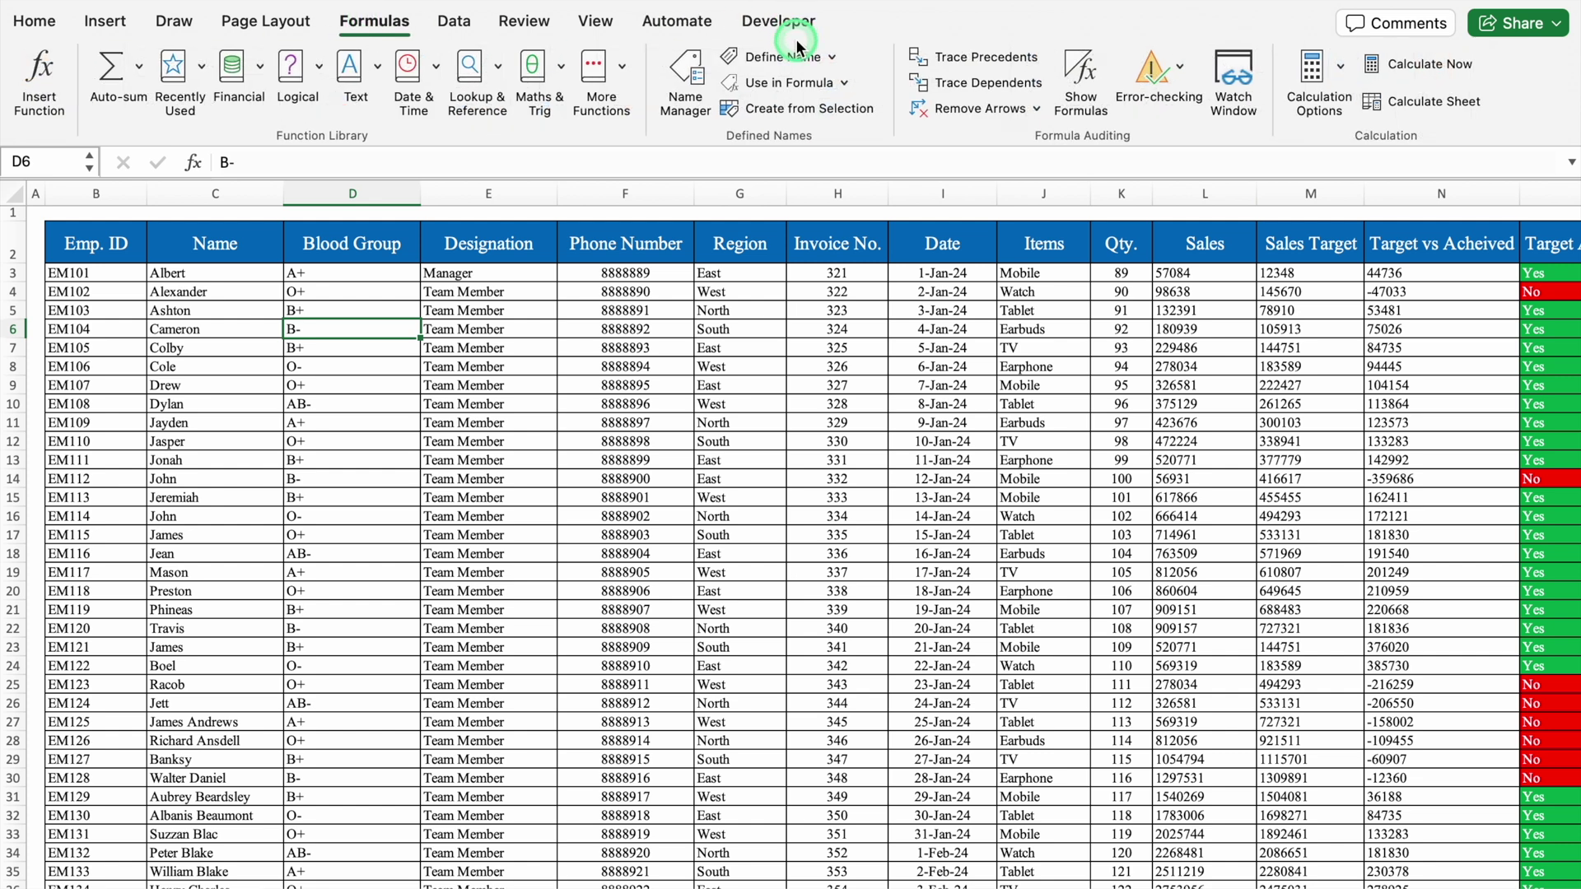
{"action": "left_click", "coordinate": [685, 82]}
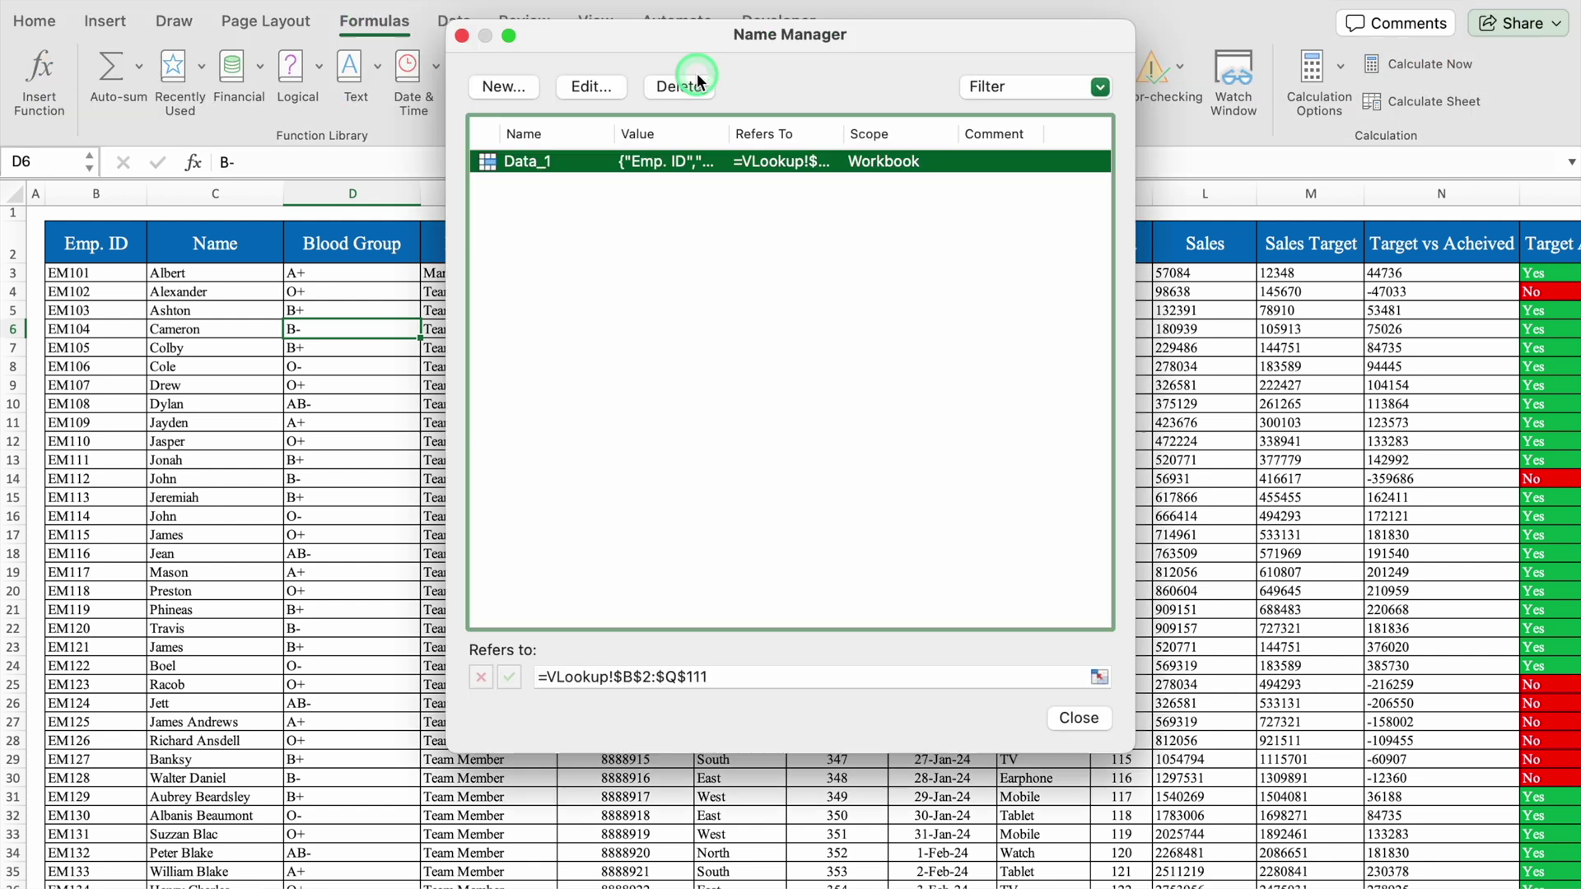
{"action": "left_click", "coordinate": [1083, 720]}
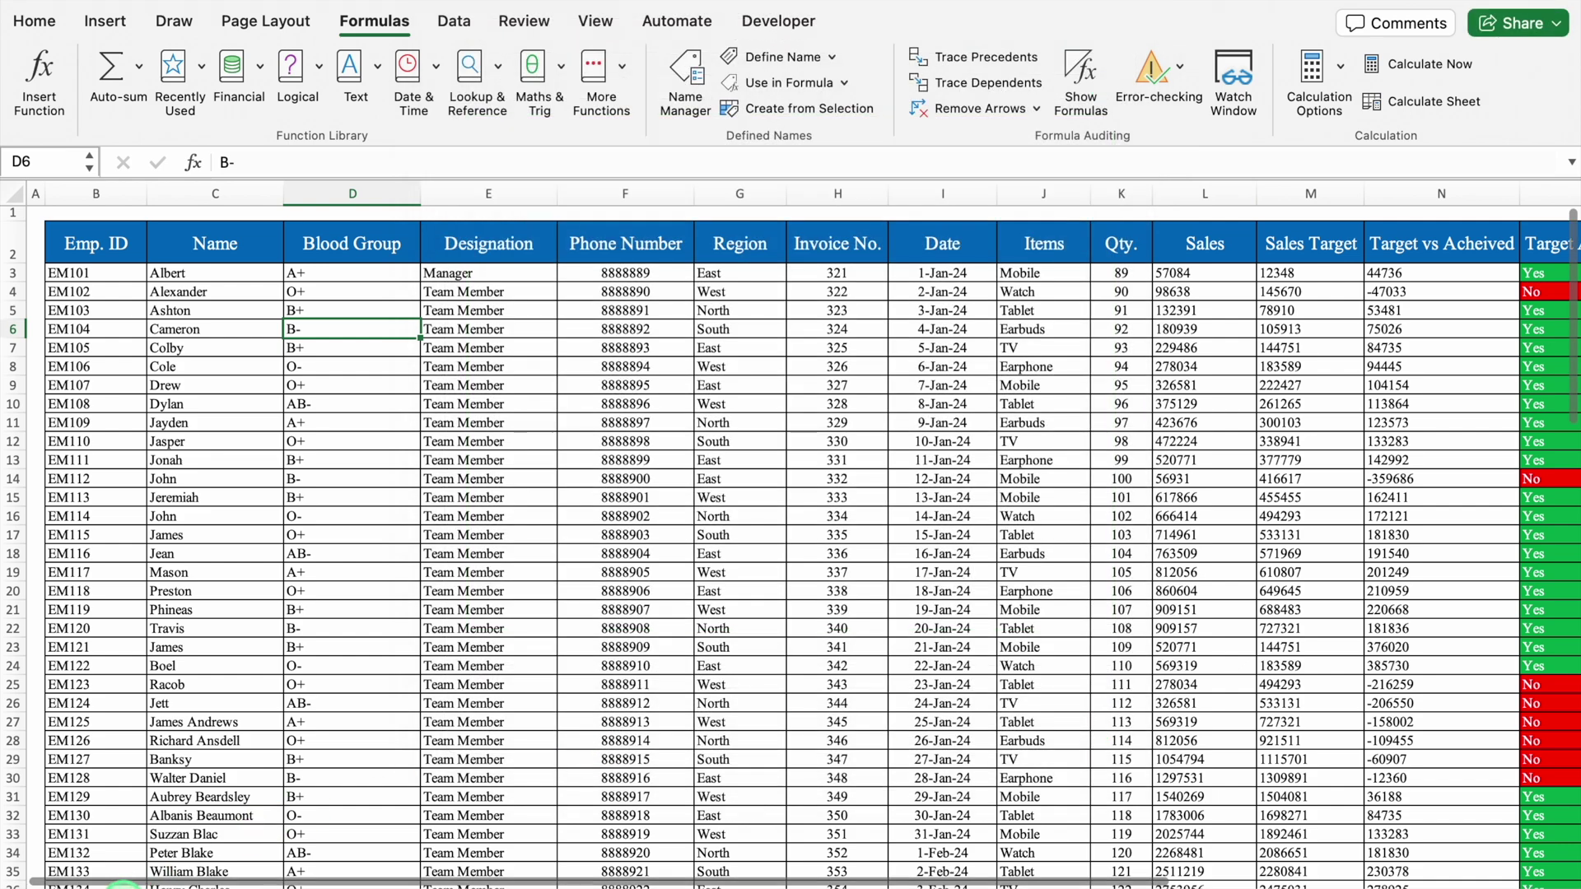
{"action": "left_click", "coordinate": [124, 885]}
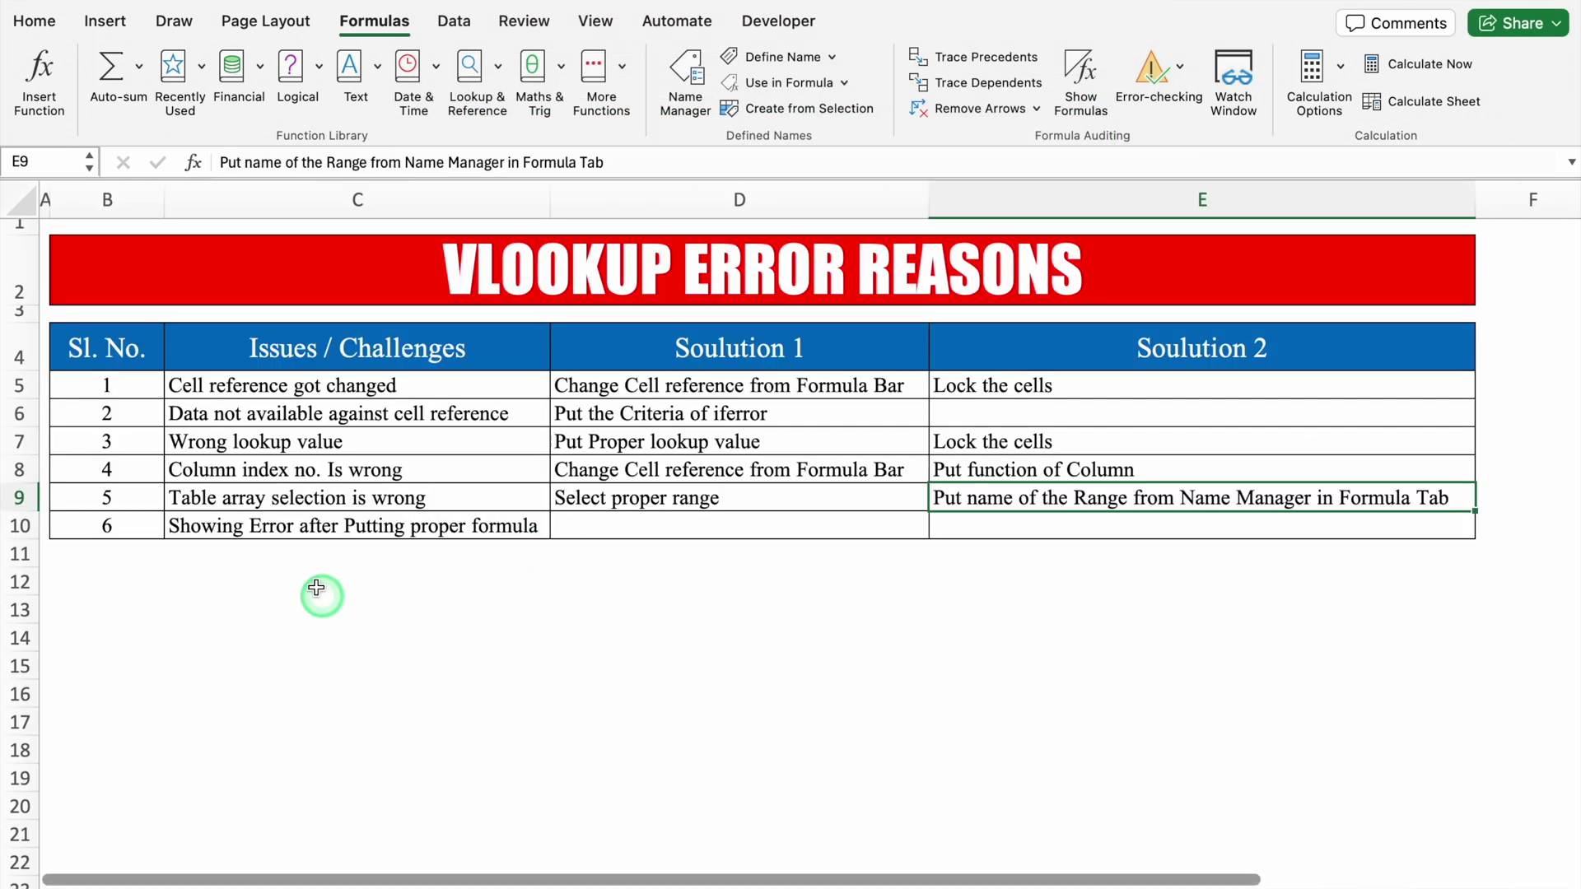
Step: Check the solution cells for issue 6 in the error reasons list and switch to the employee data sheet
{"action": "left_click", "coordinate": [586, 528]}
{"action": "key", "text": "Down"}
{"action": "key", "text": "Down"}
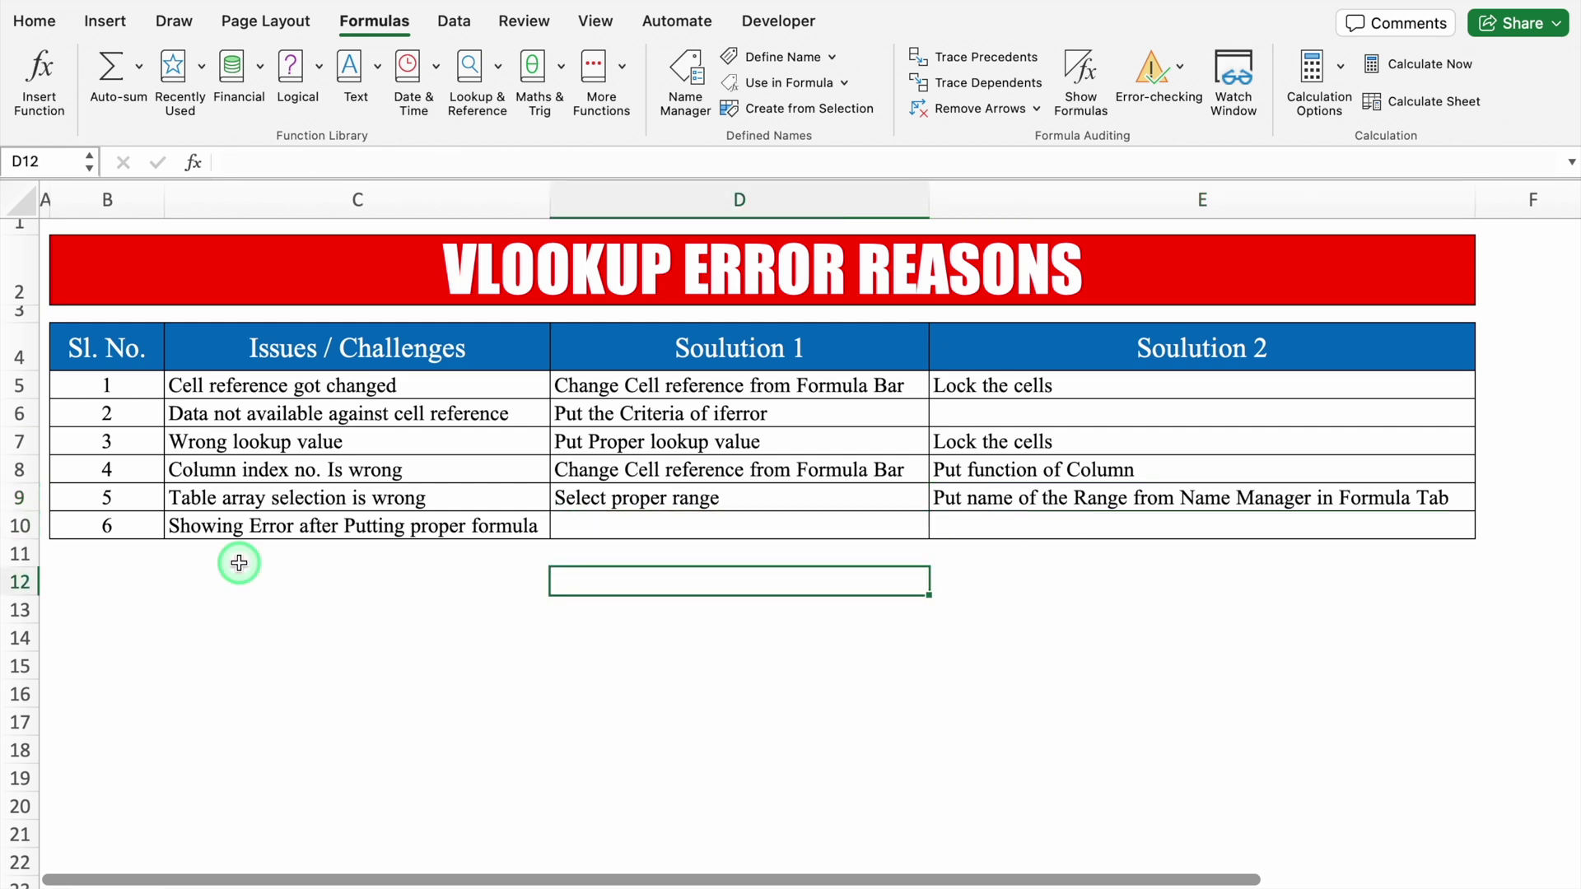
{"action": "left_click", "coordinate": [208, 885]}
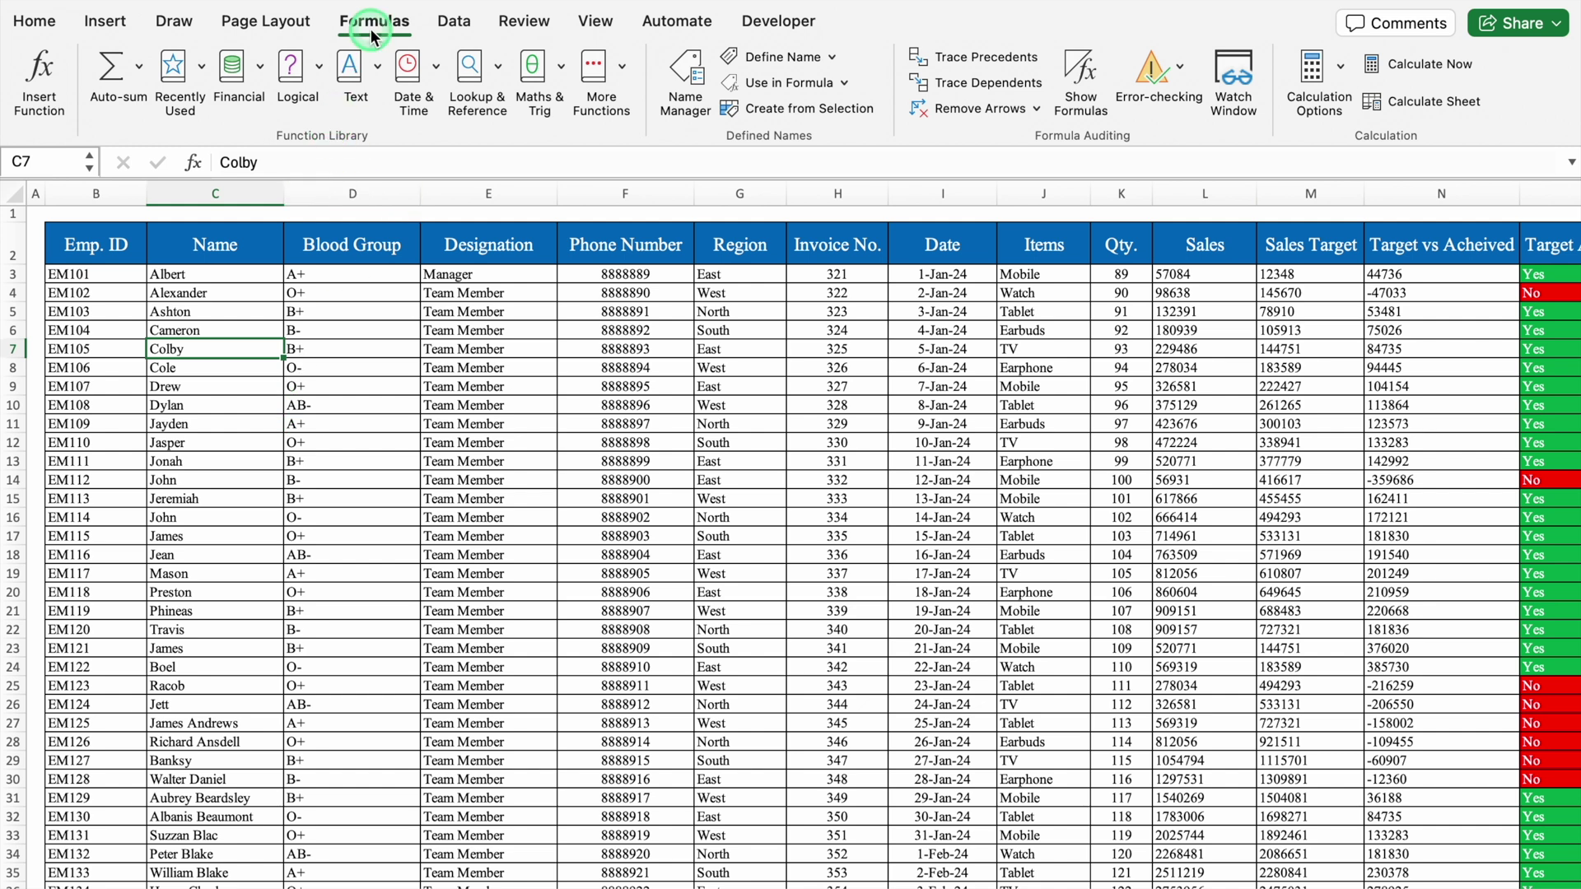
Step: Define the workbook-scoped name Data_2 for cell C7 on the XLookup sheet
{"action": "left_click", "coordinate": [770, 56]}
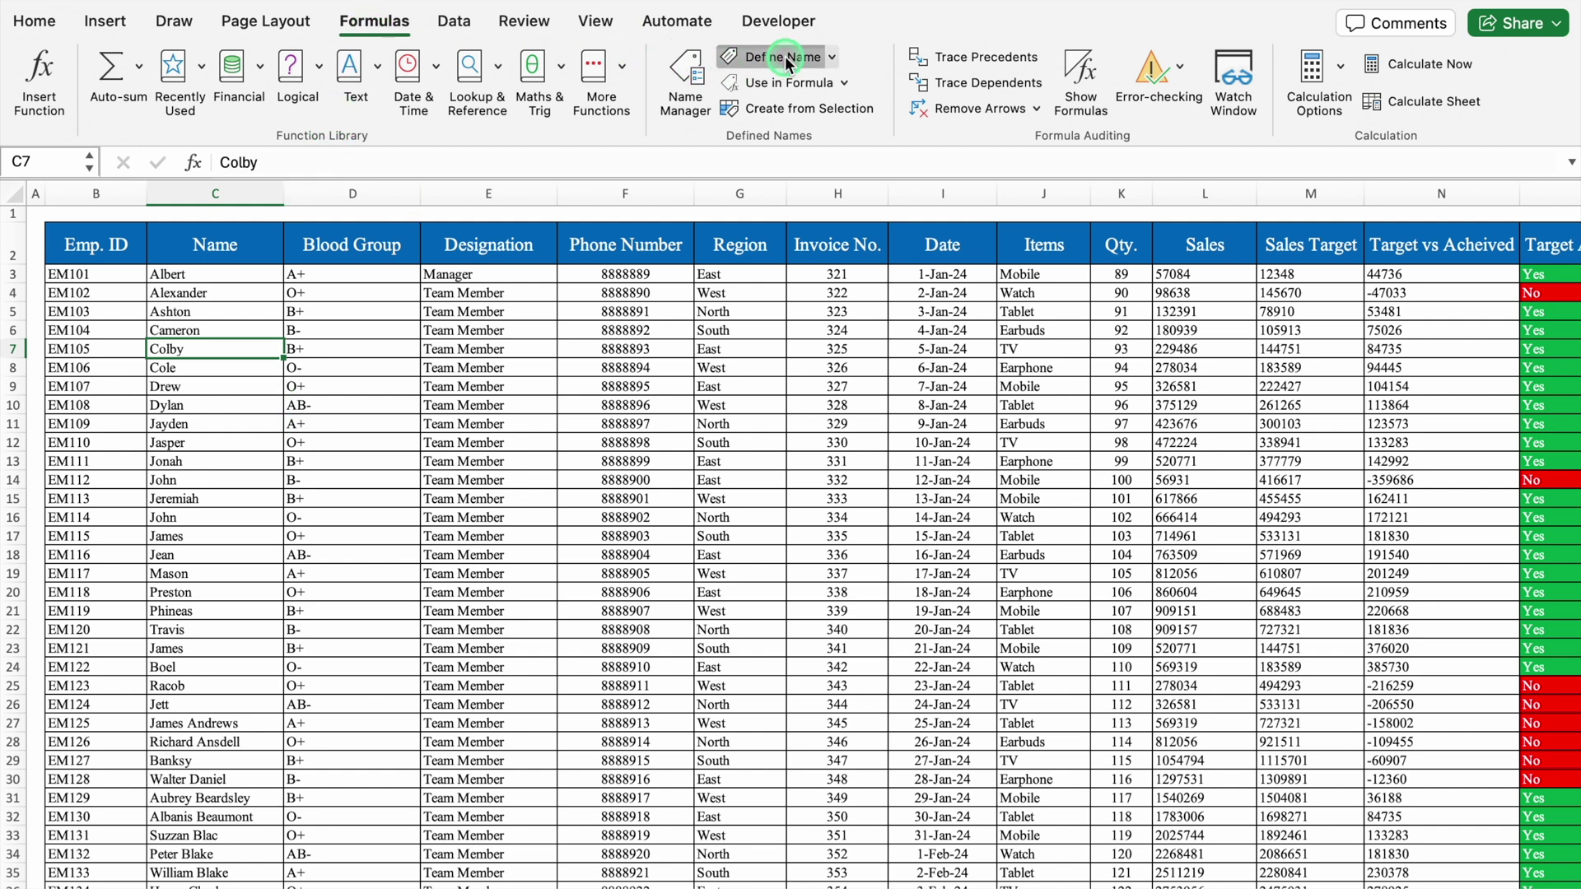
{"action": "key", "text": "BackSpace"}
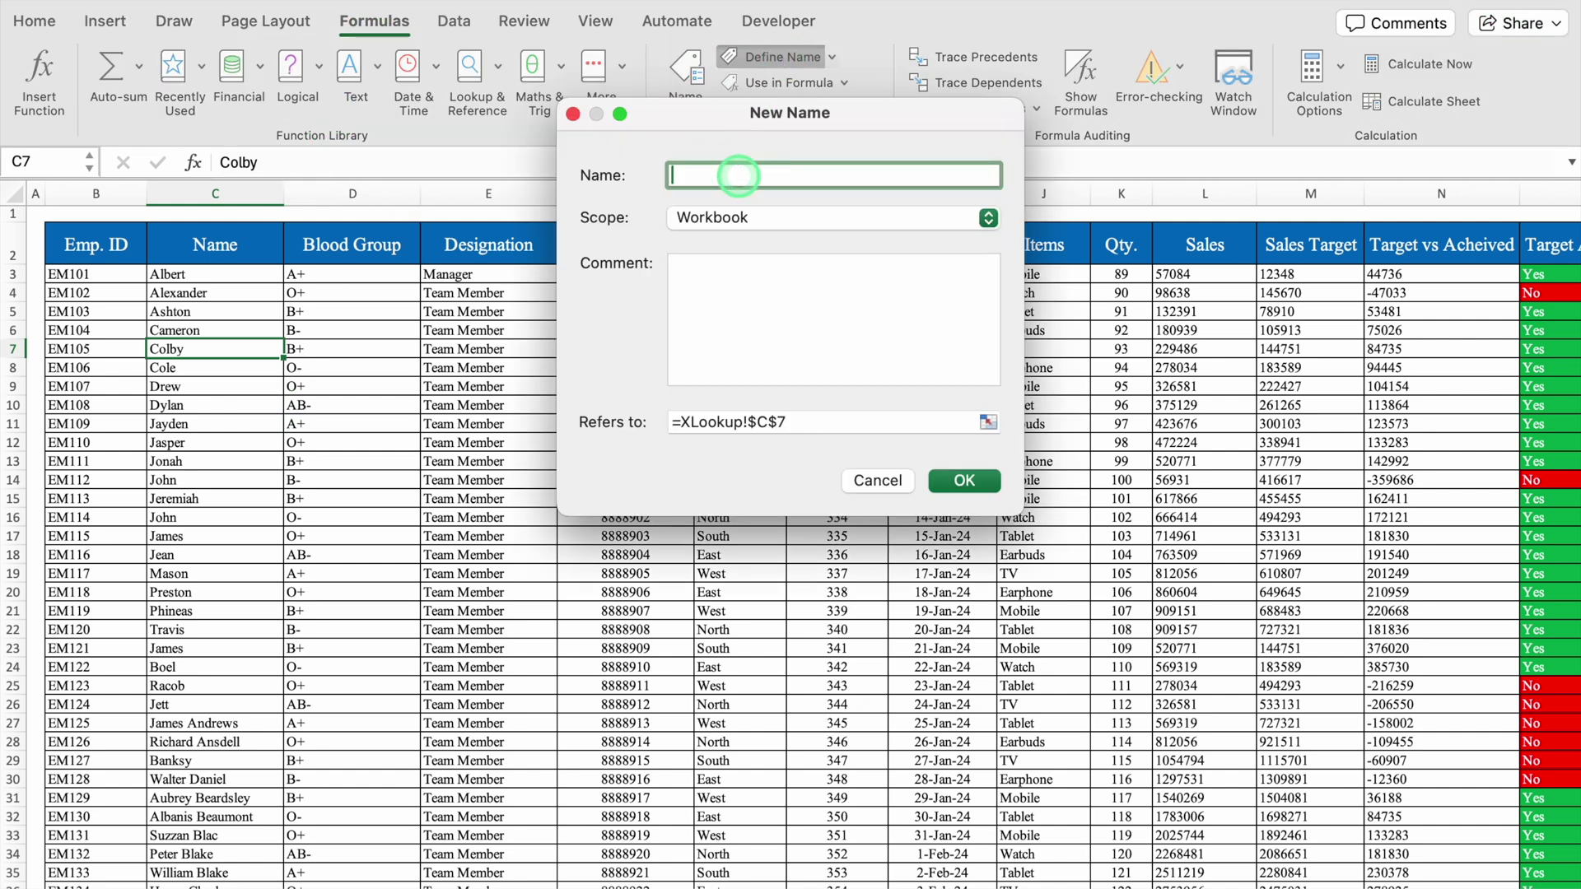
{"action": "type", "text": "Data_2"}
{"action": "left_click", "coordinate": [964, 480]}
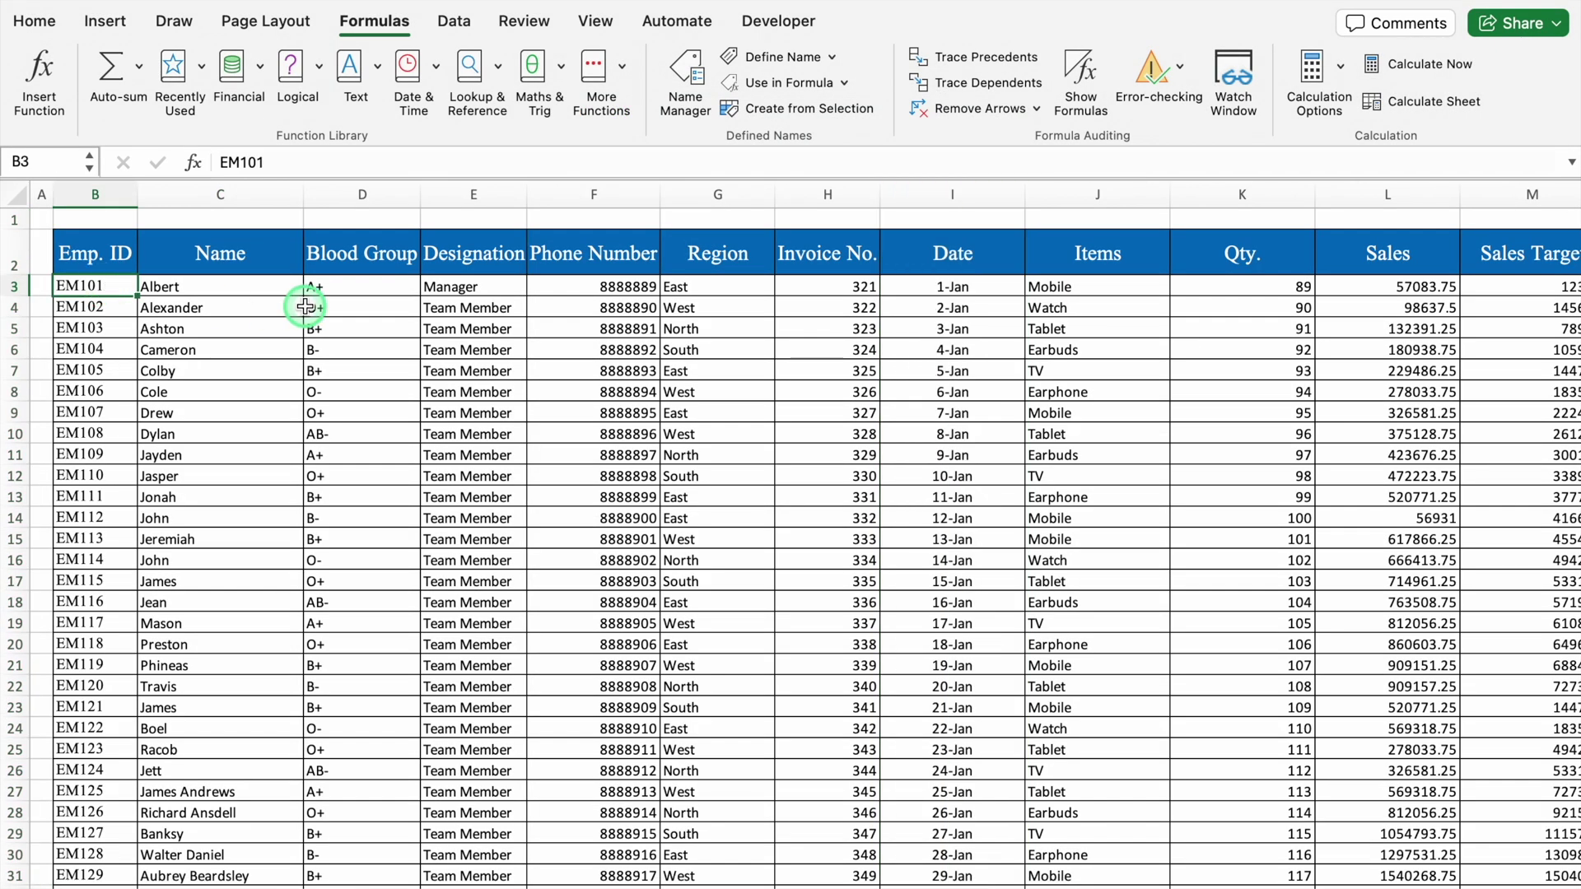
Step: On the VLOOKUP results sheet, clear all lookup formulas from C3 across to column Q and down to the table's end
{"action": "left_click", "coordinate": [233, 286]}
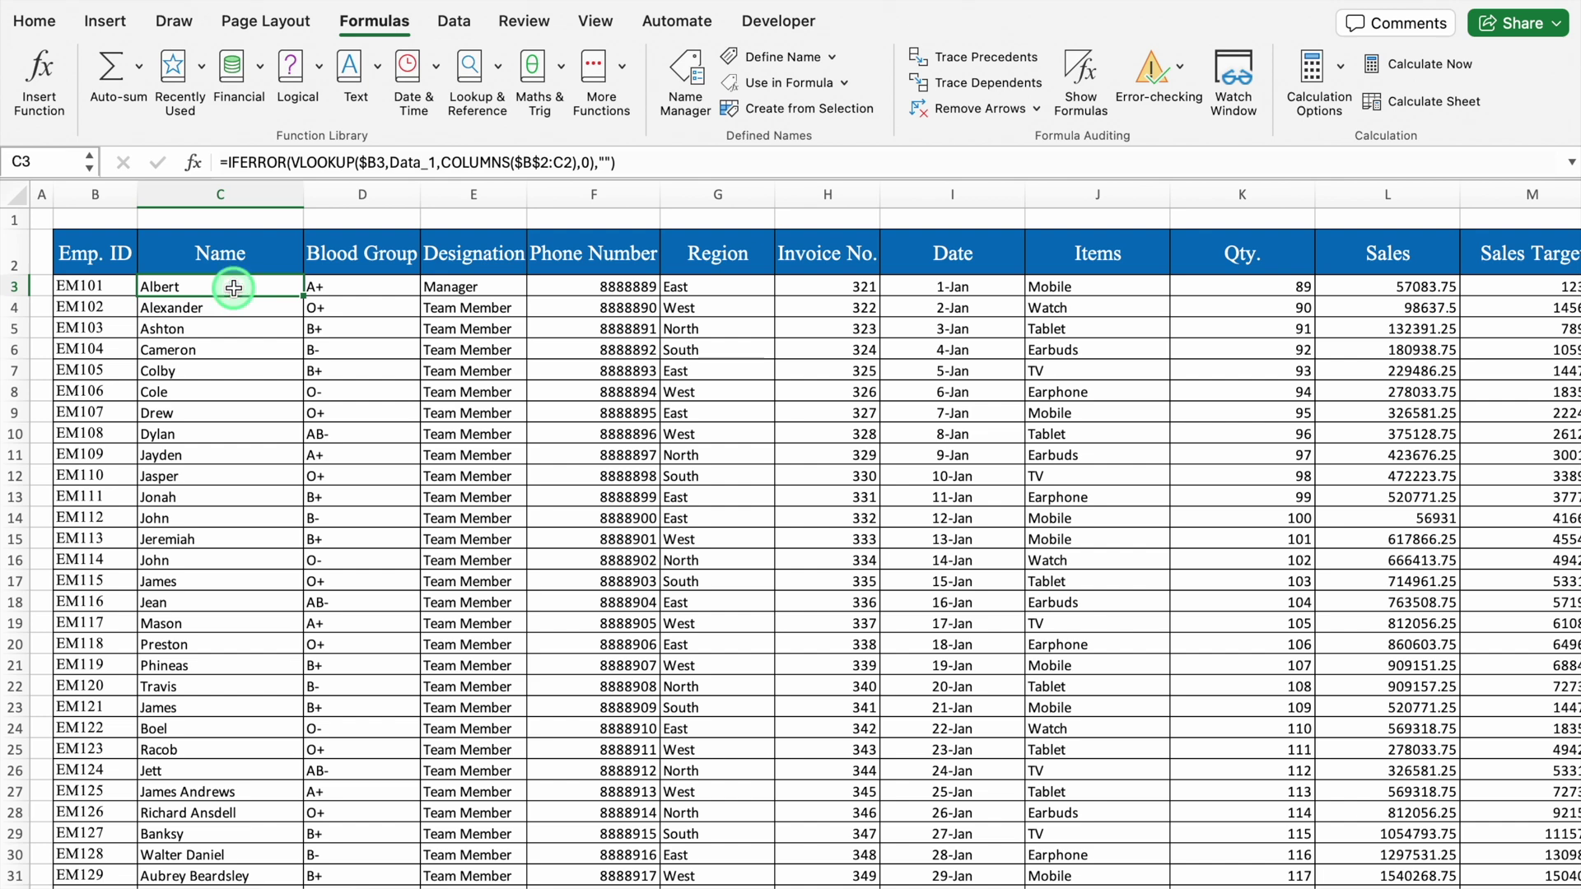
{"action": "scroll", "coordinate": [237, 264], "scroll_direction": "down", "scroll_amount": 1}
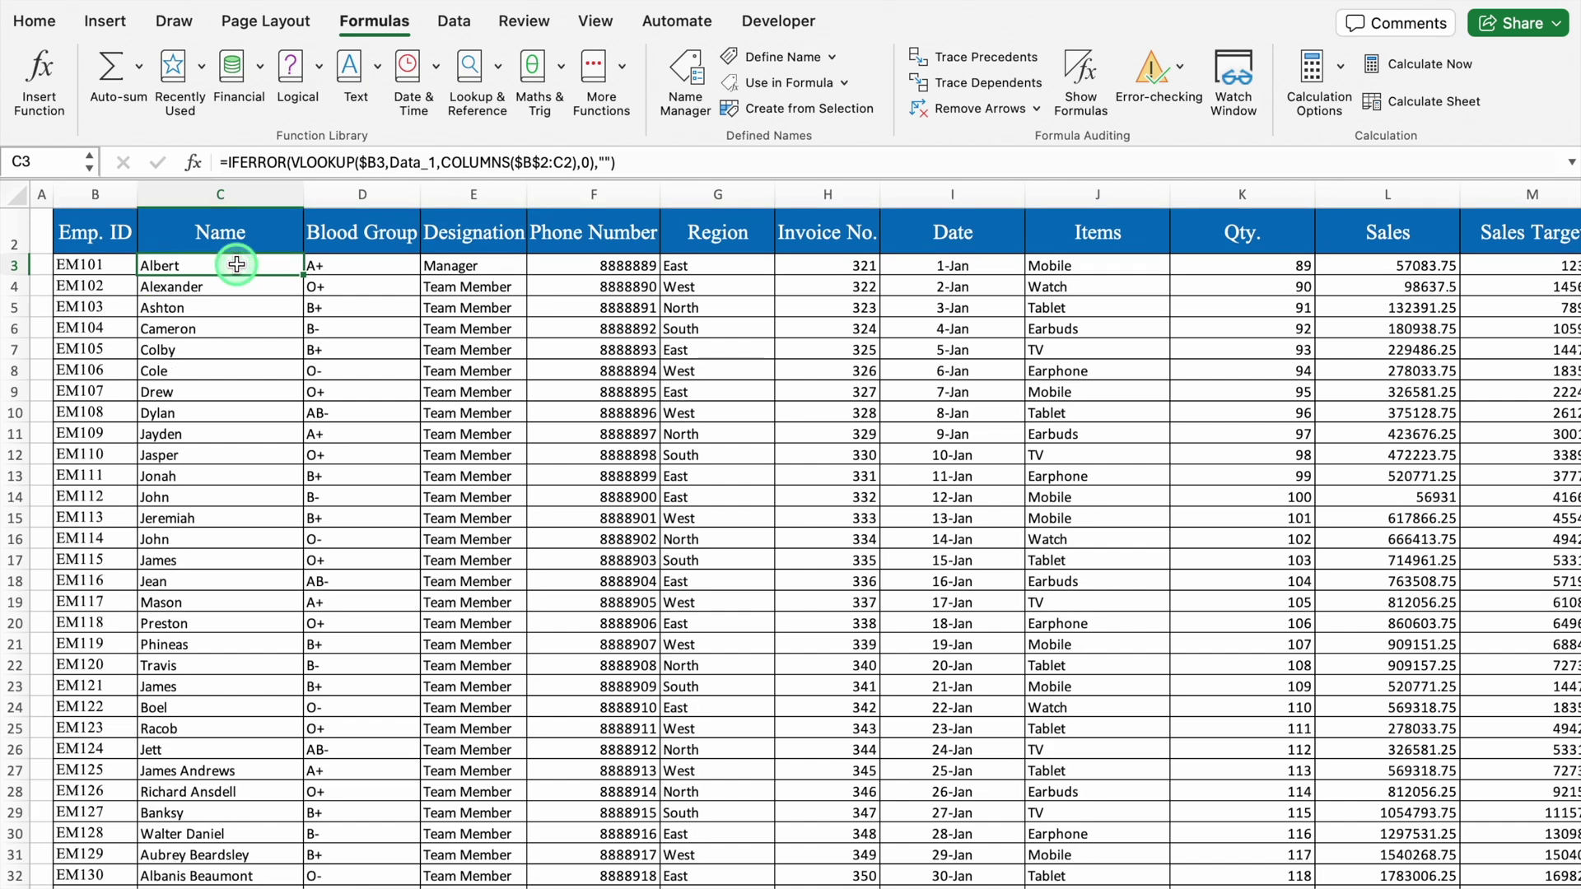
{"action": "key", "text": "ctrl+shift+Right"}
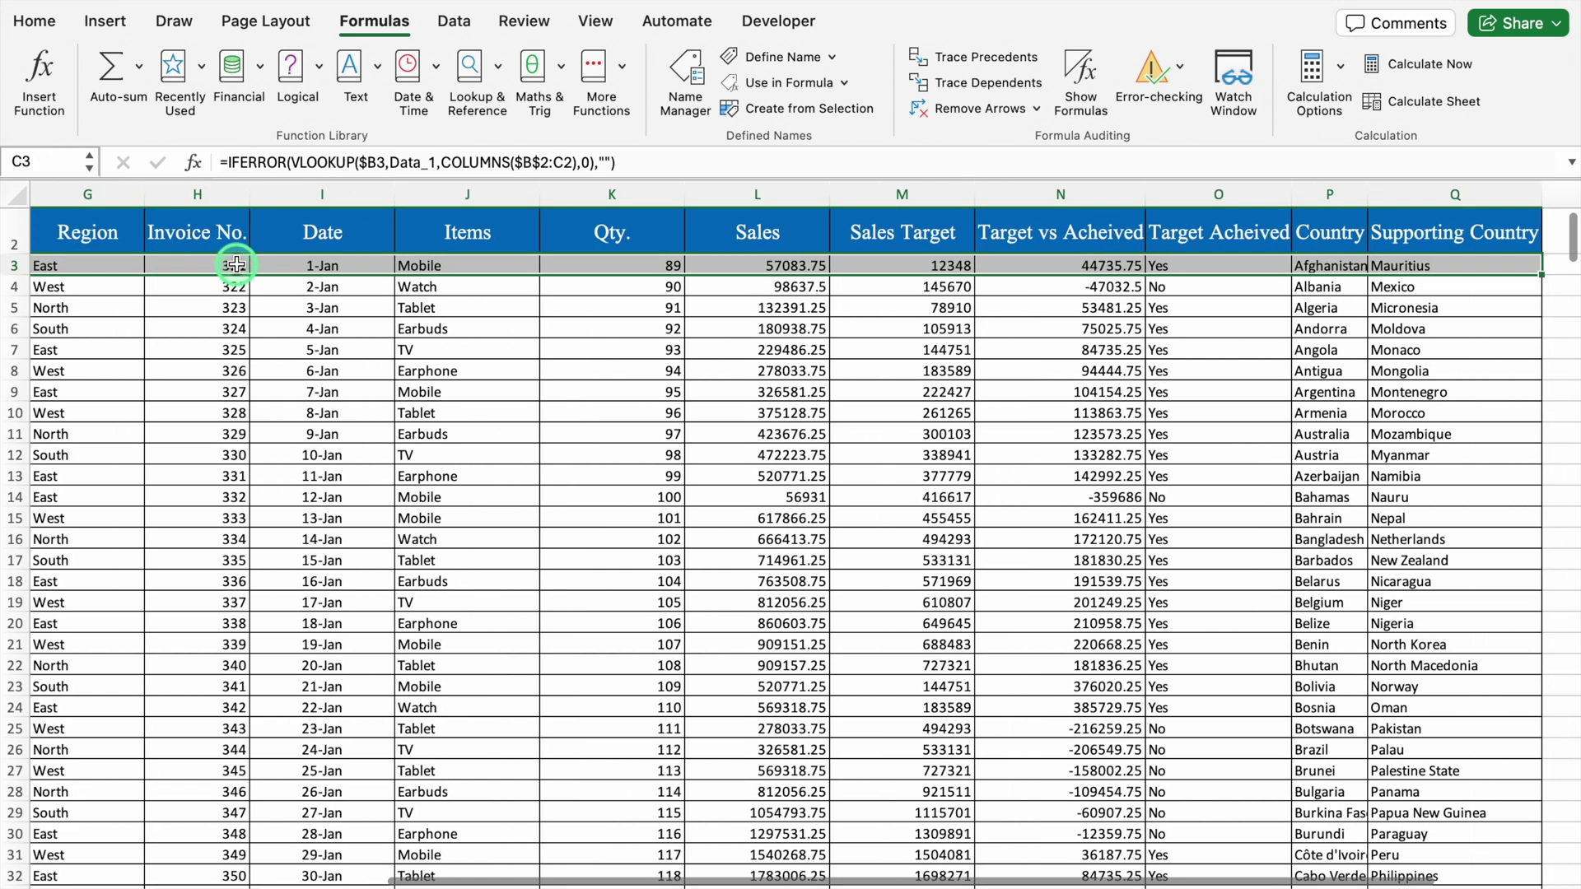
{"action": "key", "text": "ctrl+shift+Down"}
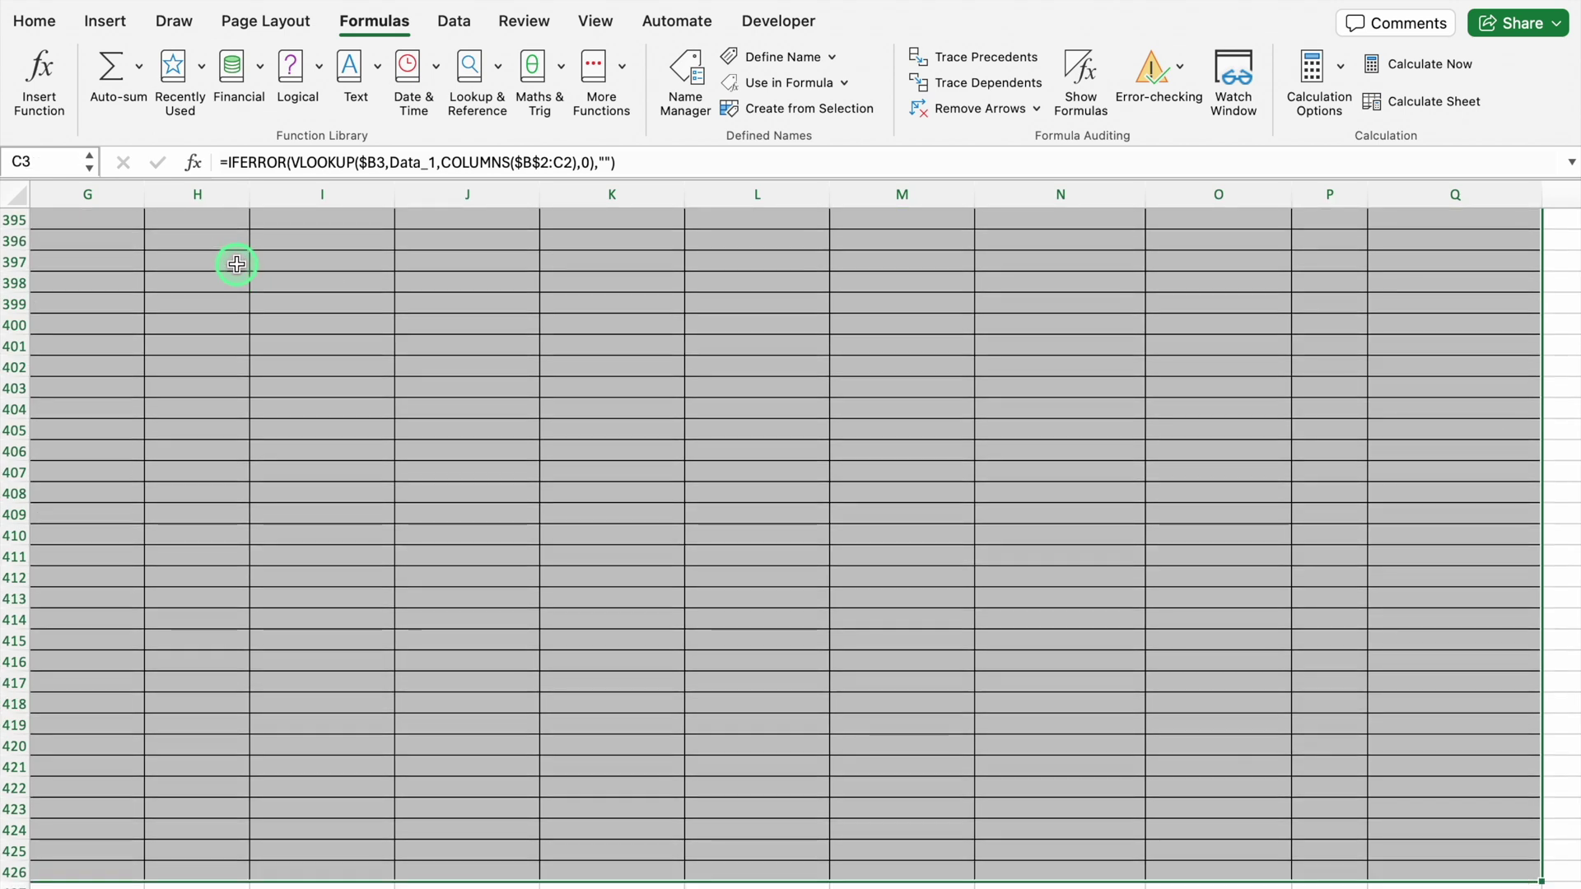
{"action": "key", "text": "Delete"}
Step: Enter =VLOOKUP(B3,Data_2,2,0) in C3 under Name
{"action": "left_click", "coordinate": [231, 291]}
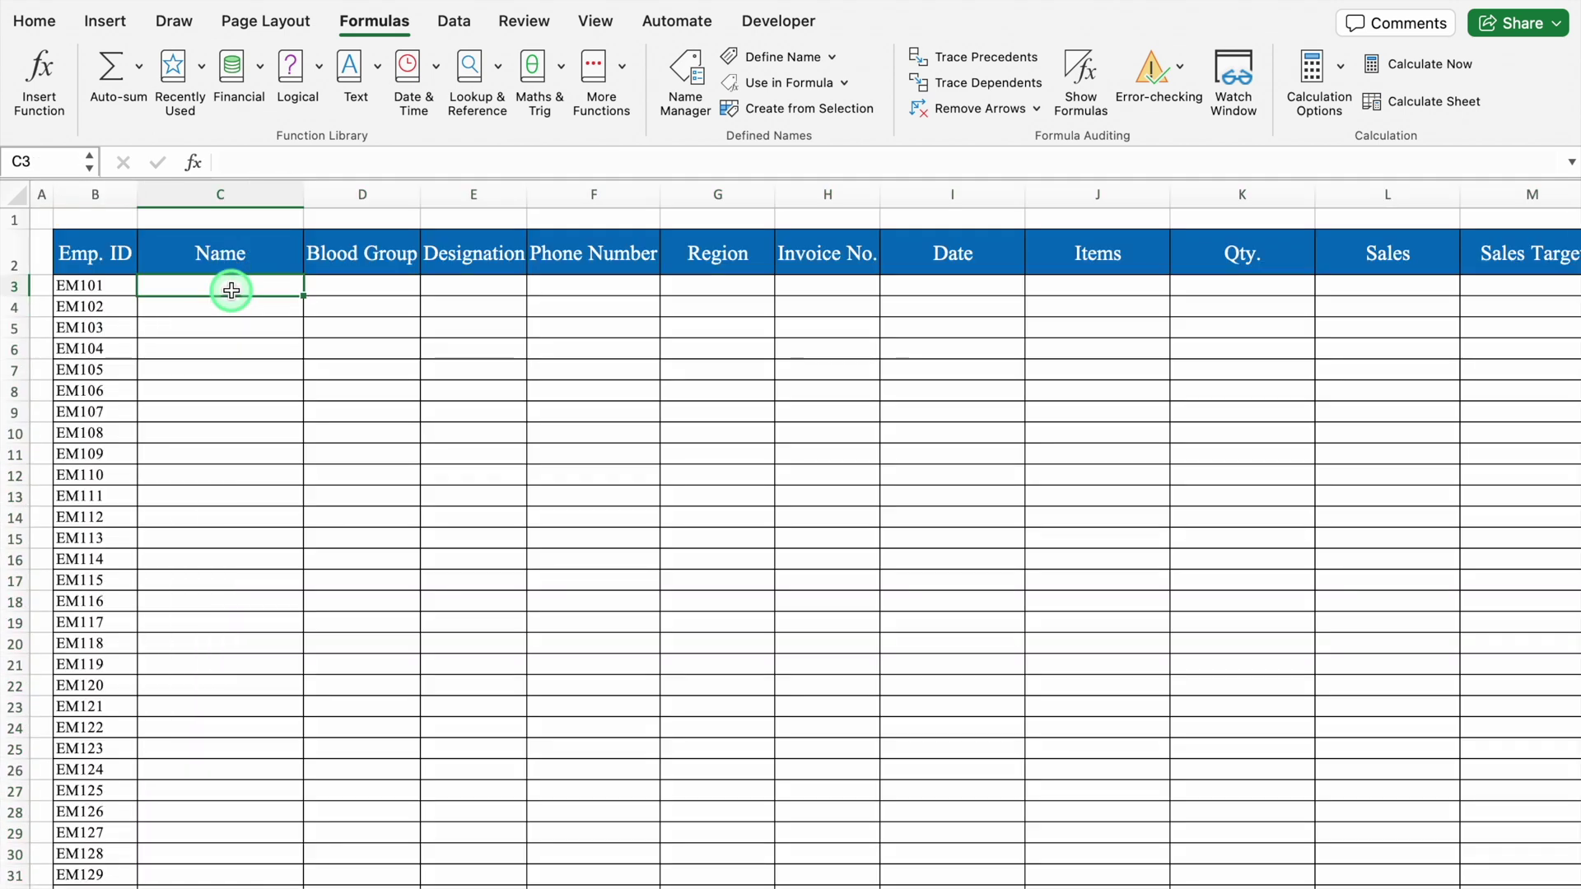
{"action": "type", "text": "=vloo"}
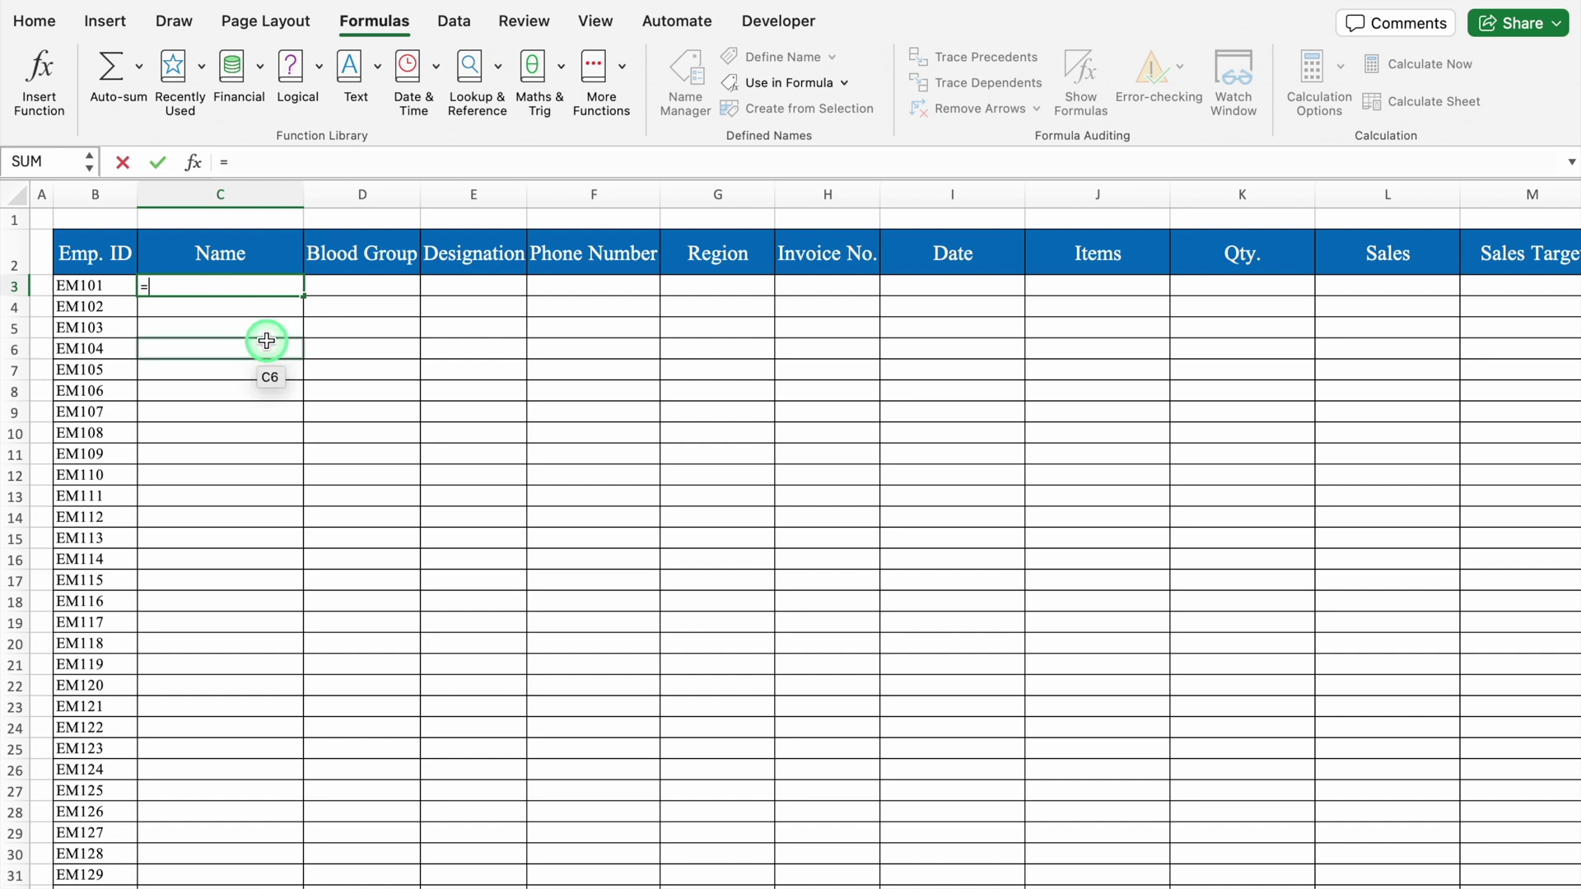
{"action": "double_click", "coordinate": [192, 332]}
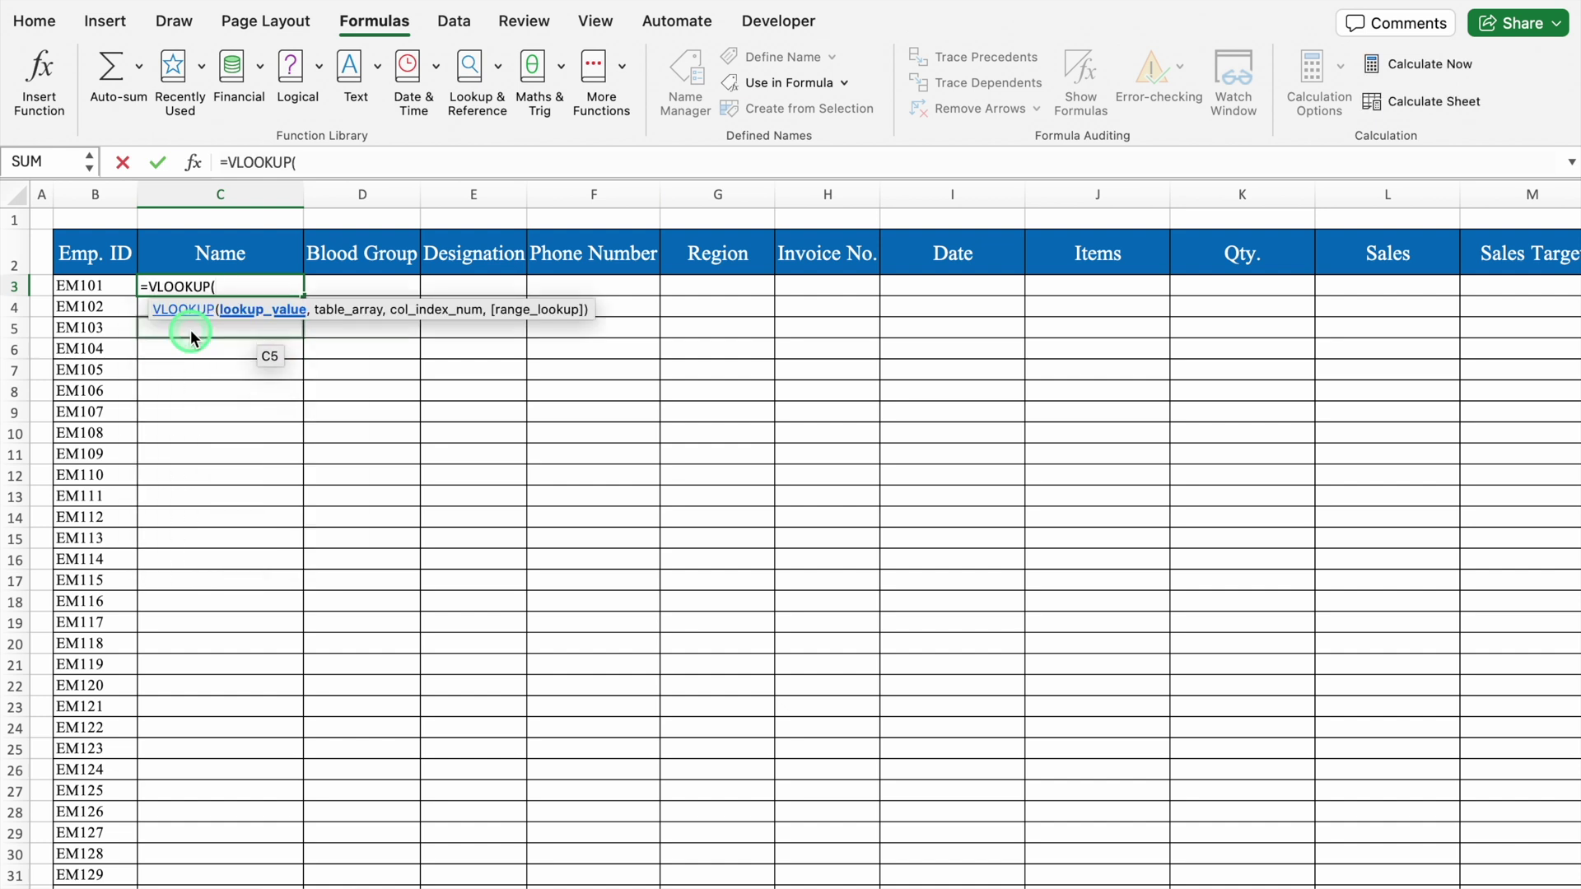
{"action": "left_click", "coordinate": [112, 287]}
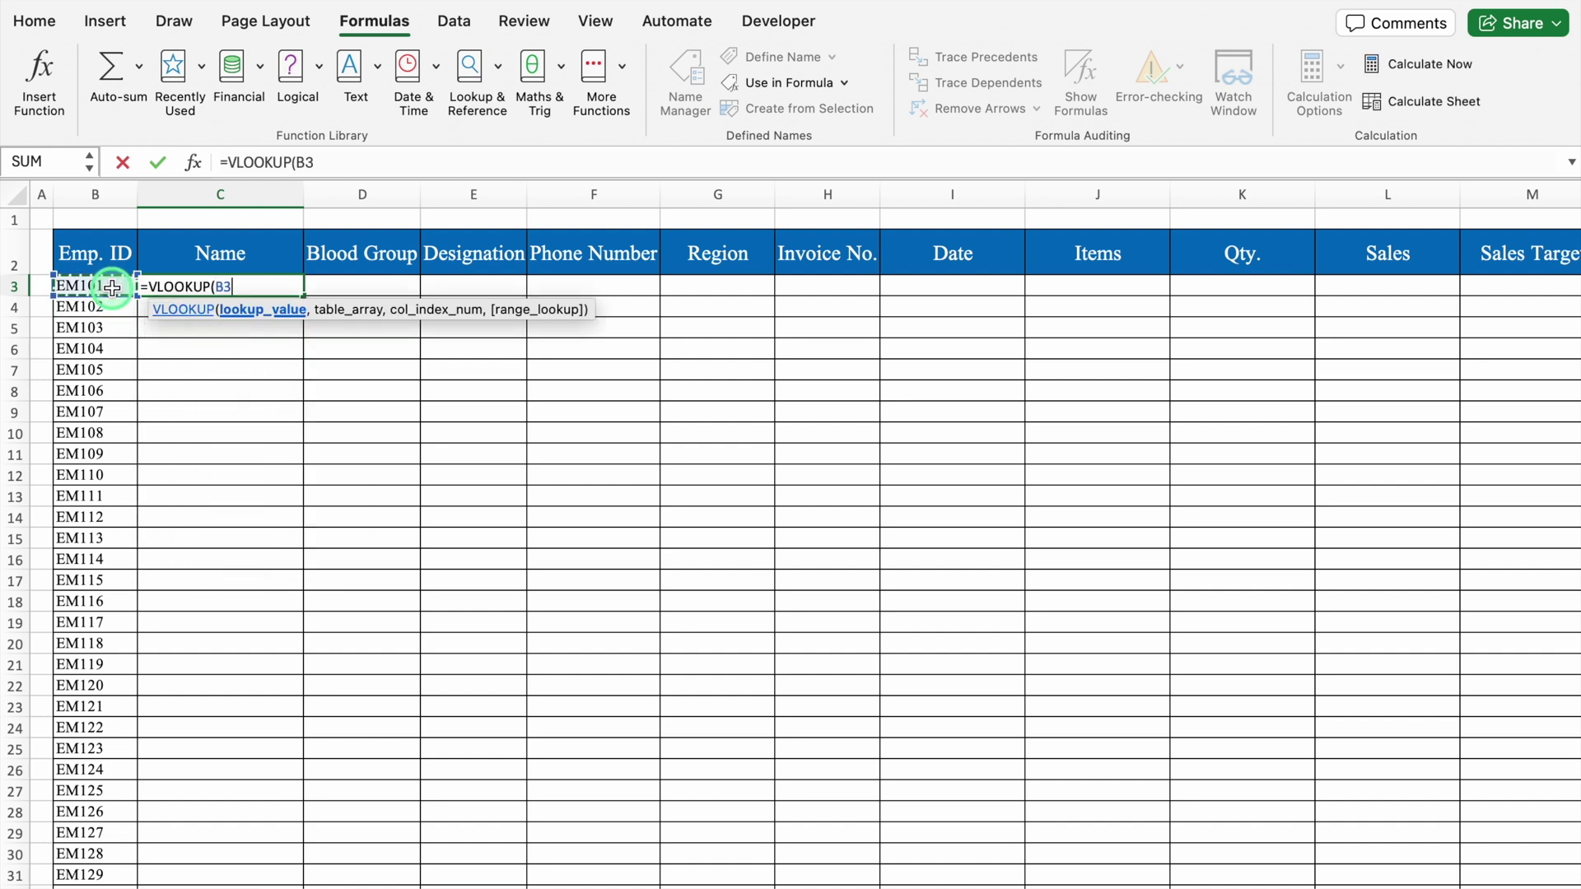
{"action": "type", "text": ","}
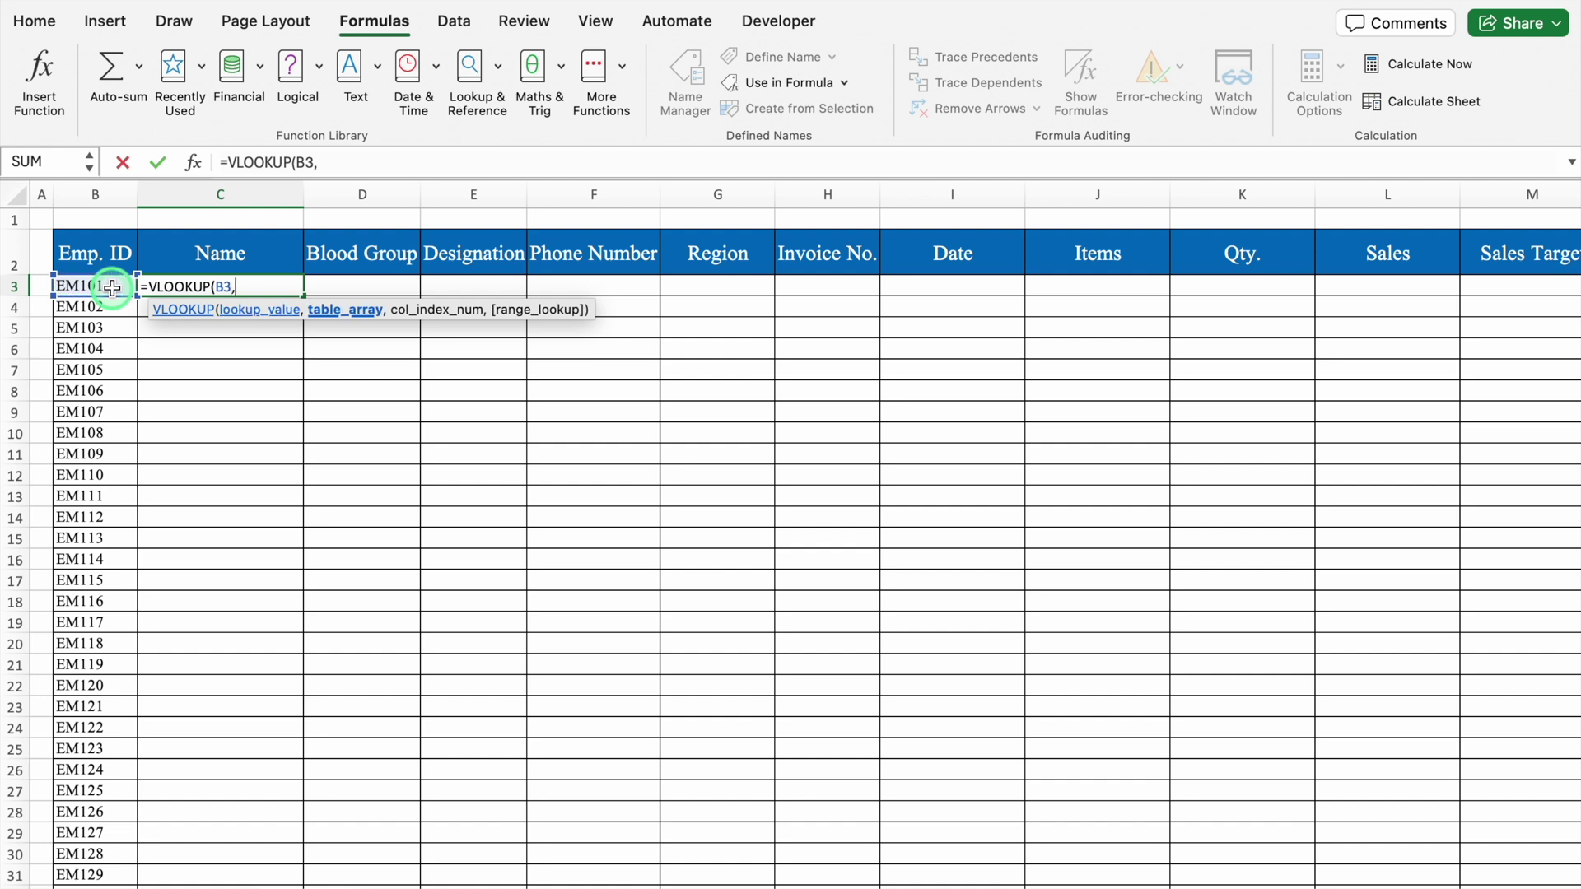
{"action": "type", "text": "Da"}
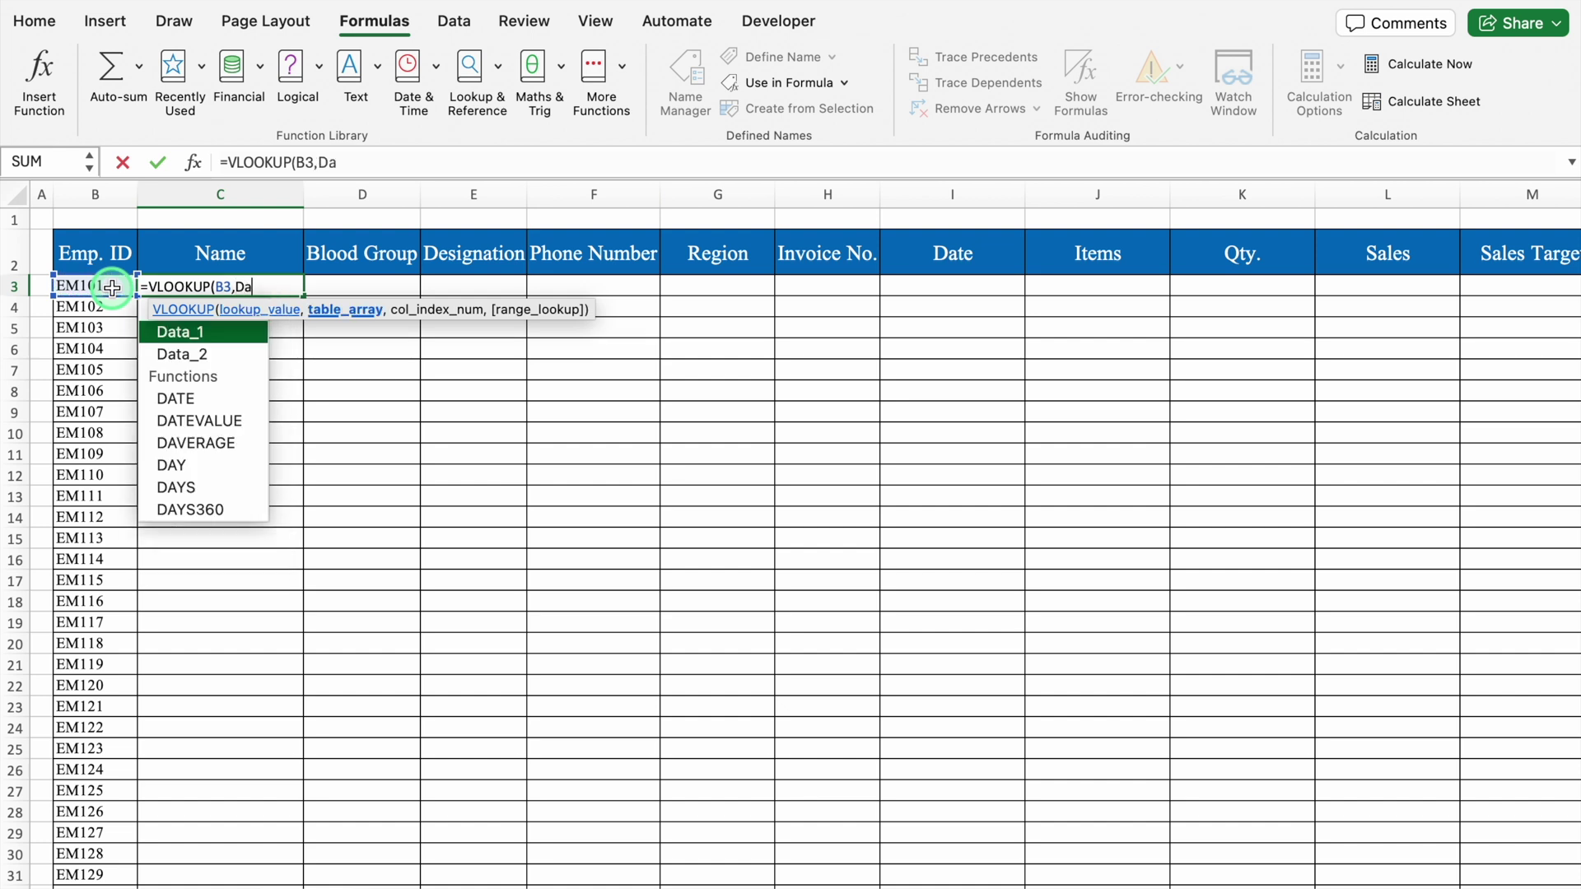
{"action": "double_click", "coordinate": [227, 355]}
{"action": "type", "text": ",2"}
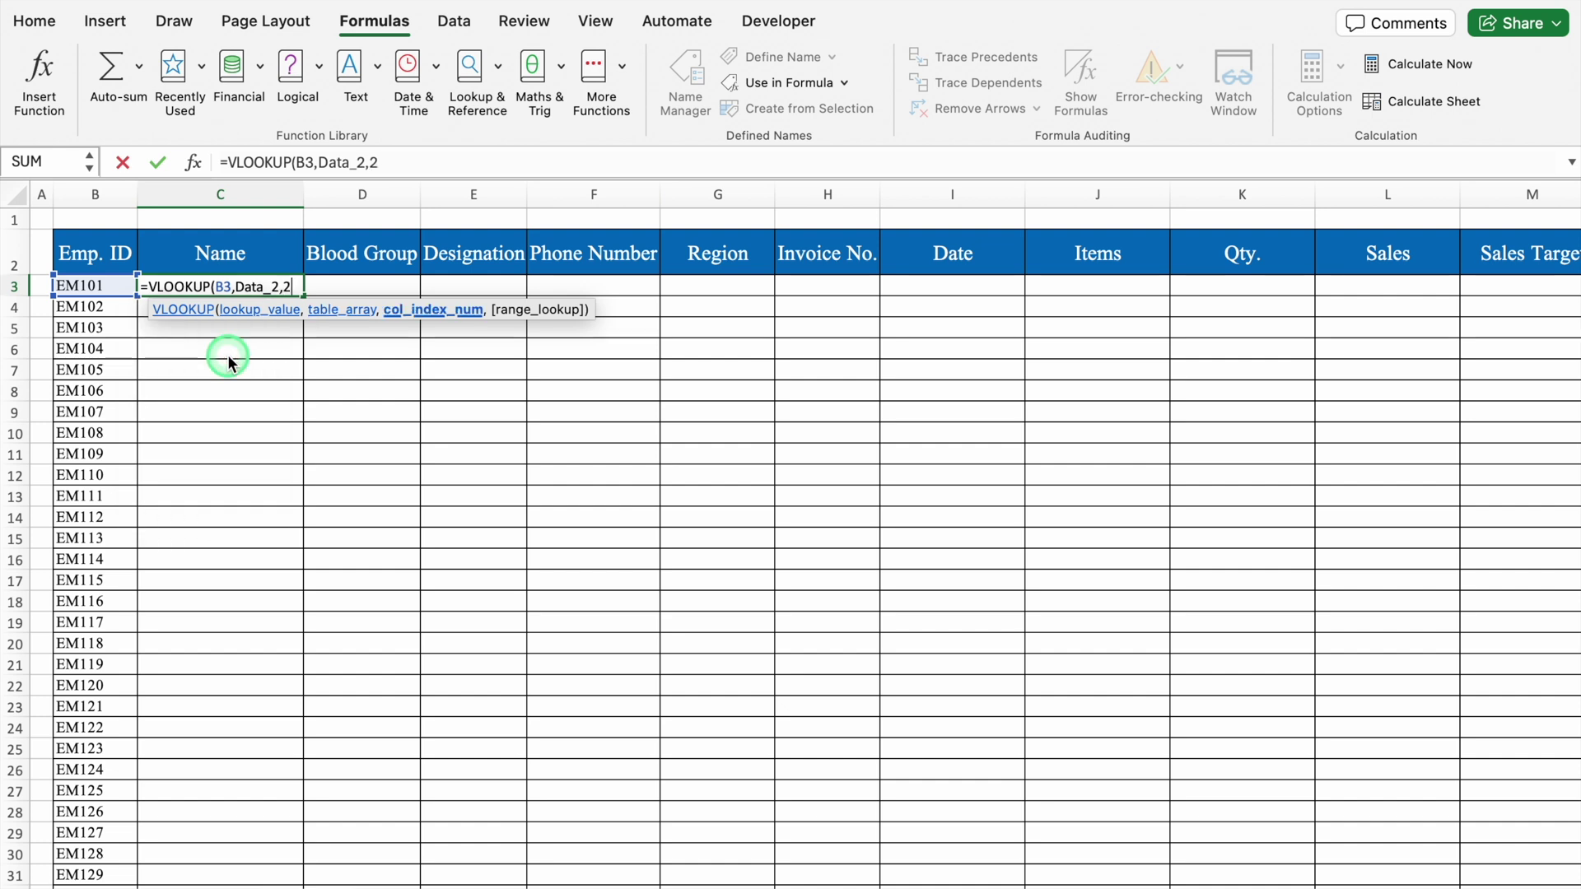
{"action": "type", "text": ",0)"}
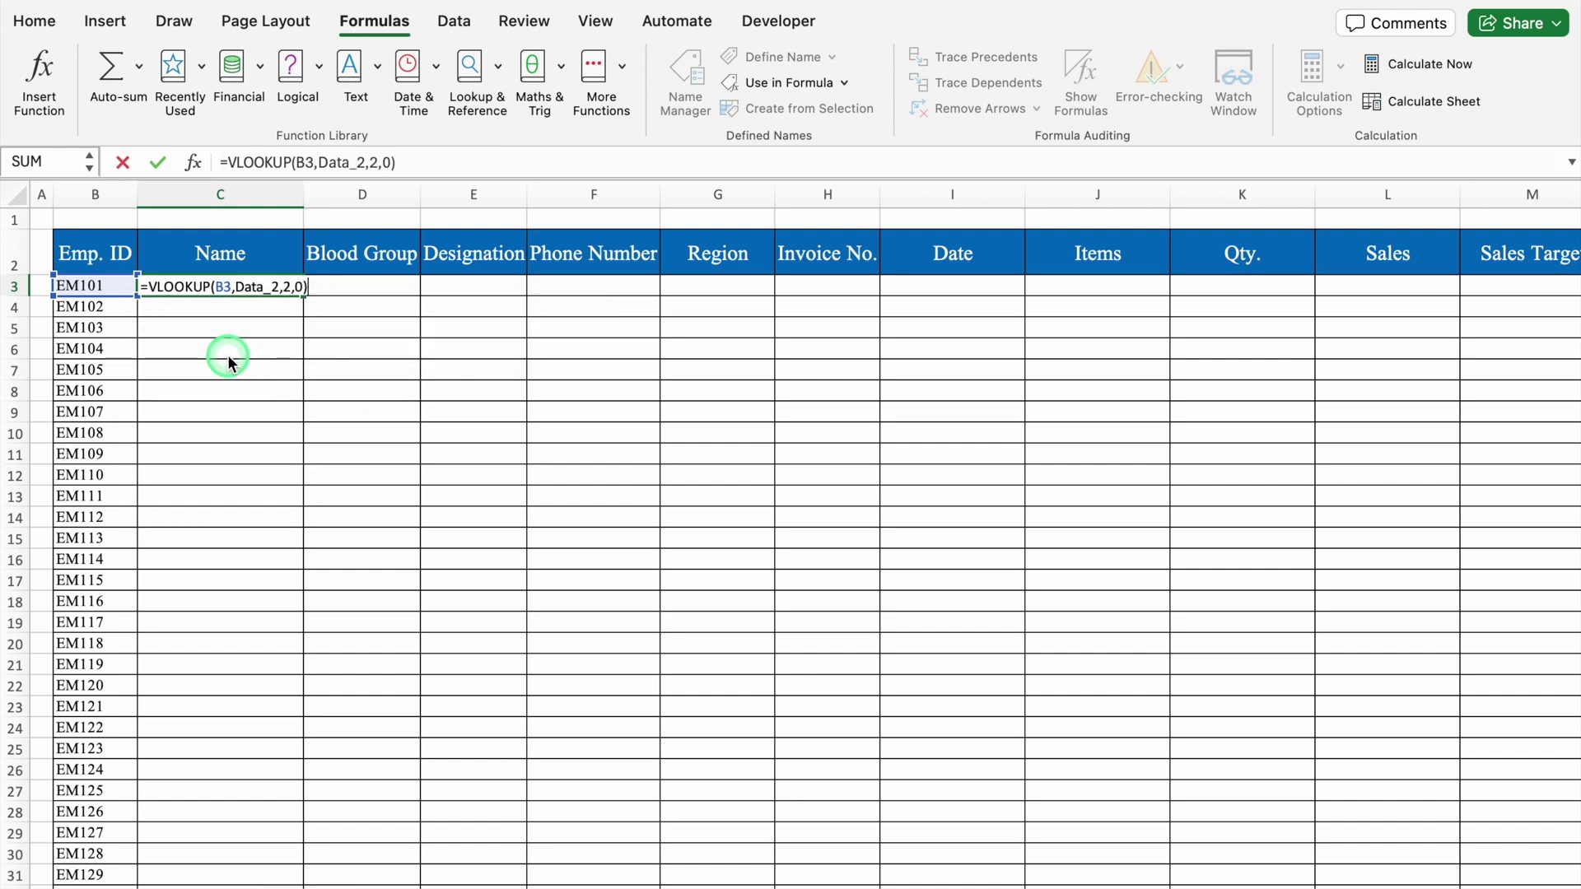
{"action": "key", "text": "Return"}
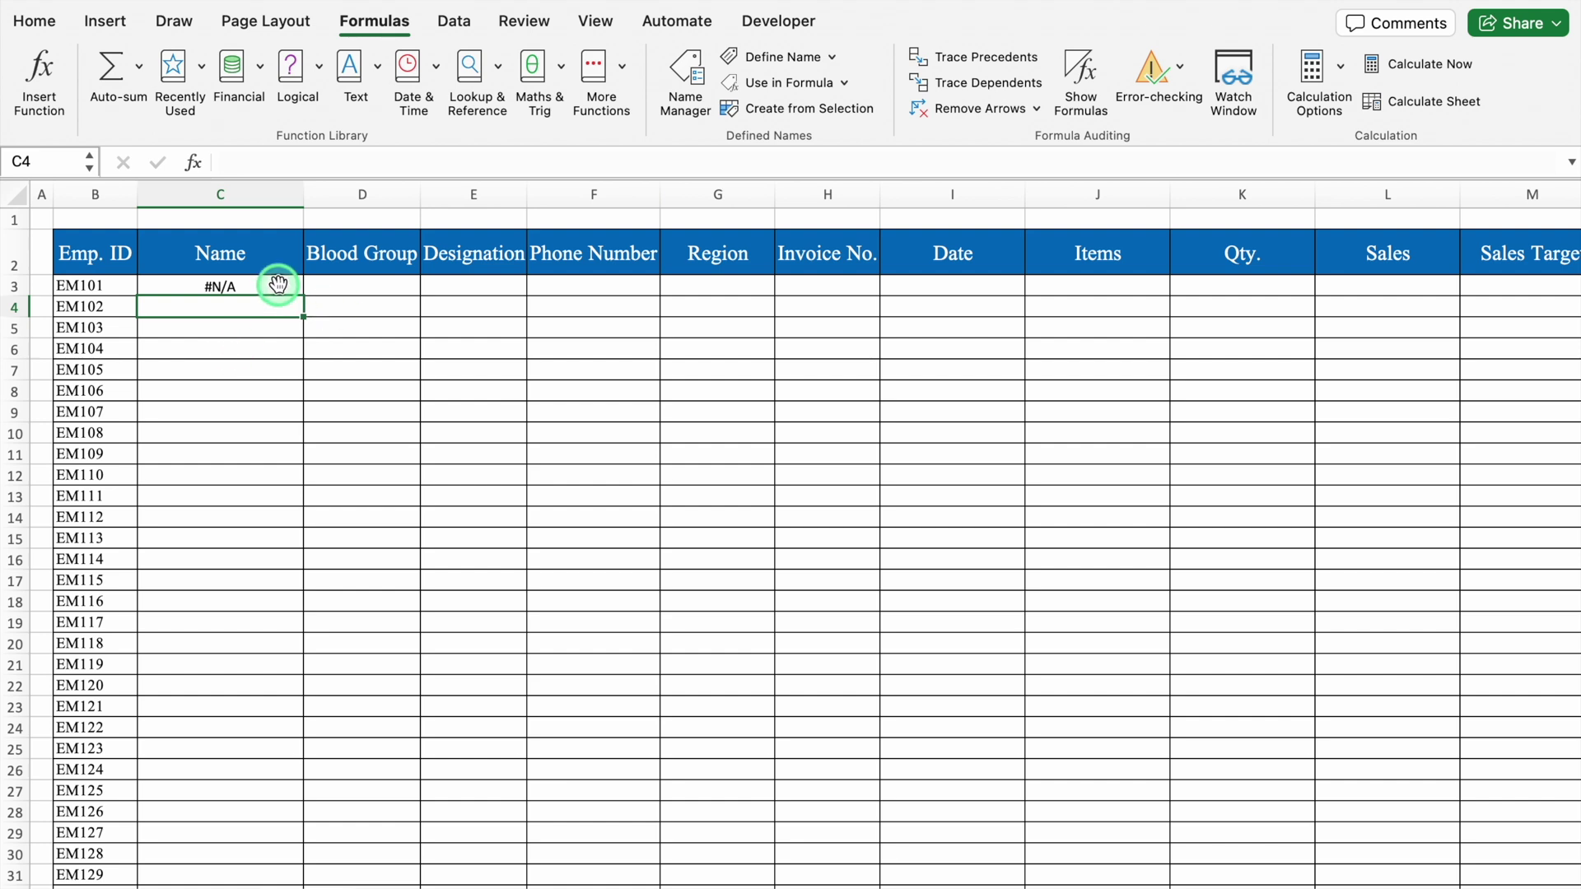
Step: Check the formula in C3 and delete the name Data_2 in the Name Manager
{"action": "left_click", "coordinate": [277, 284]}
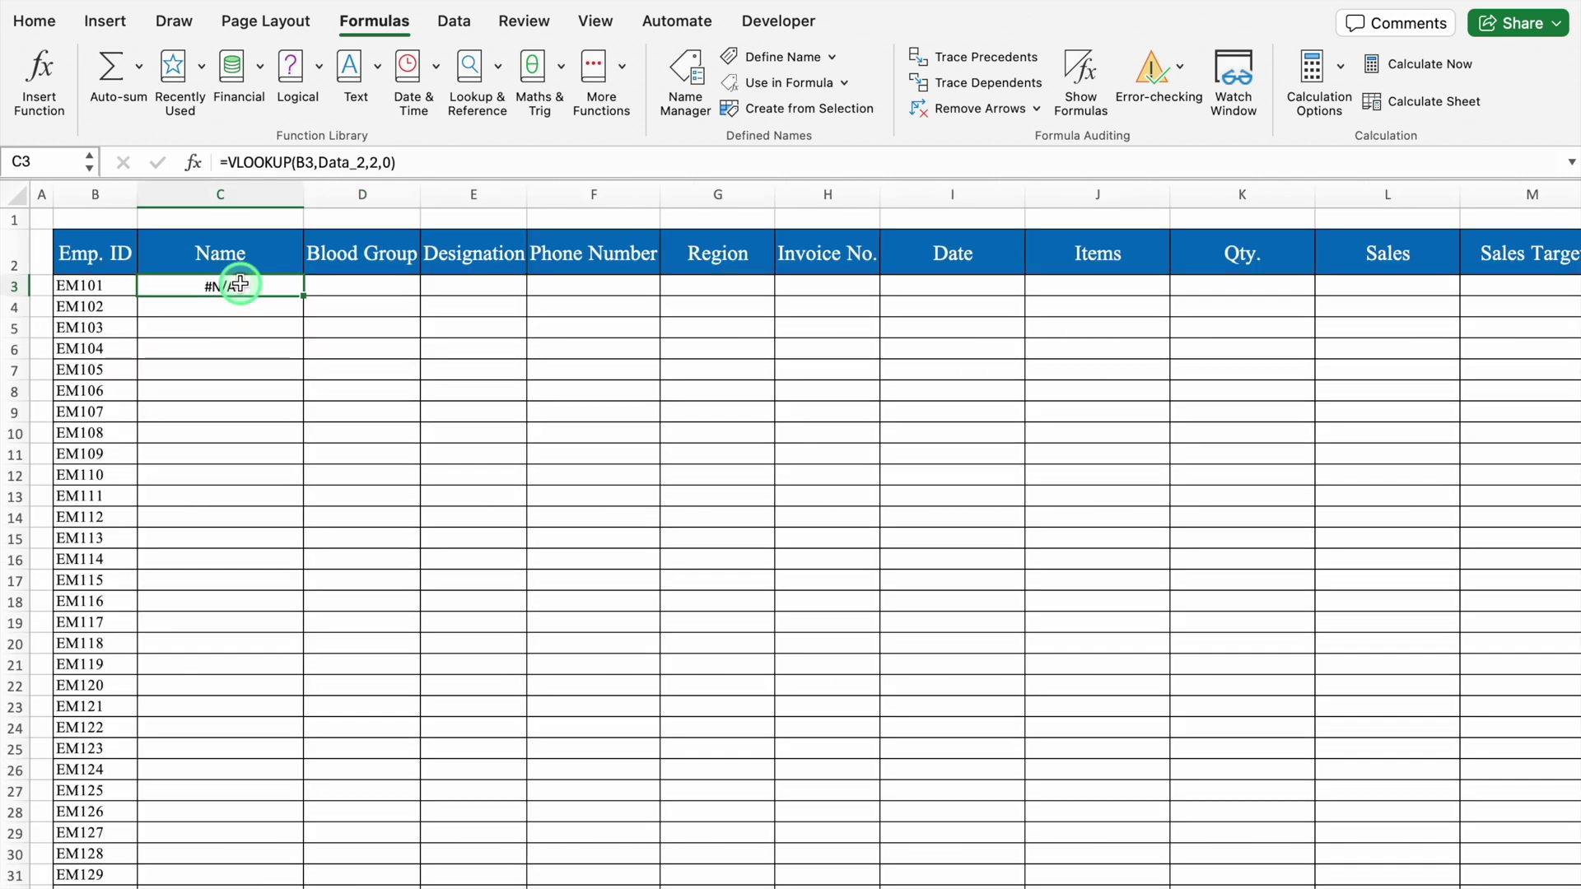
{"action": "left_click", "coordinate": [685, 73]}
{"action": "left_click", "coordinate": [546, 159]}
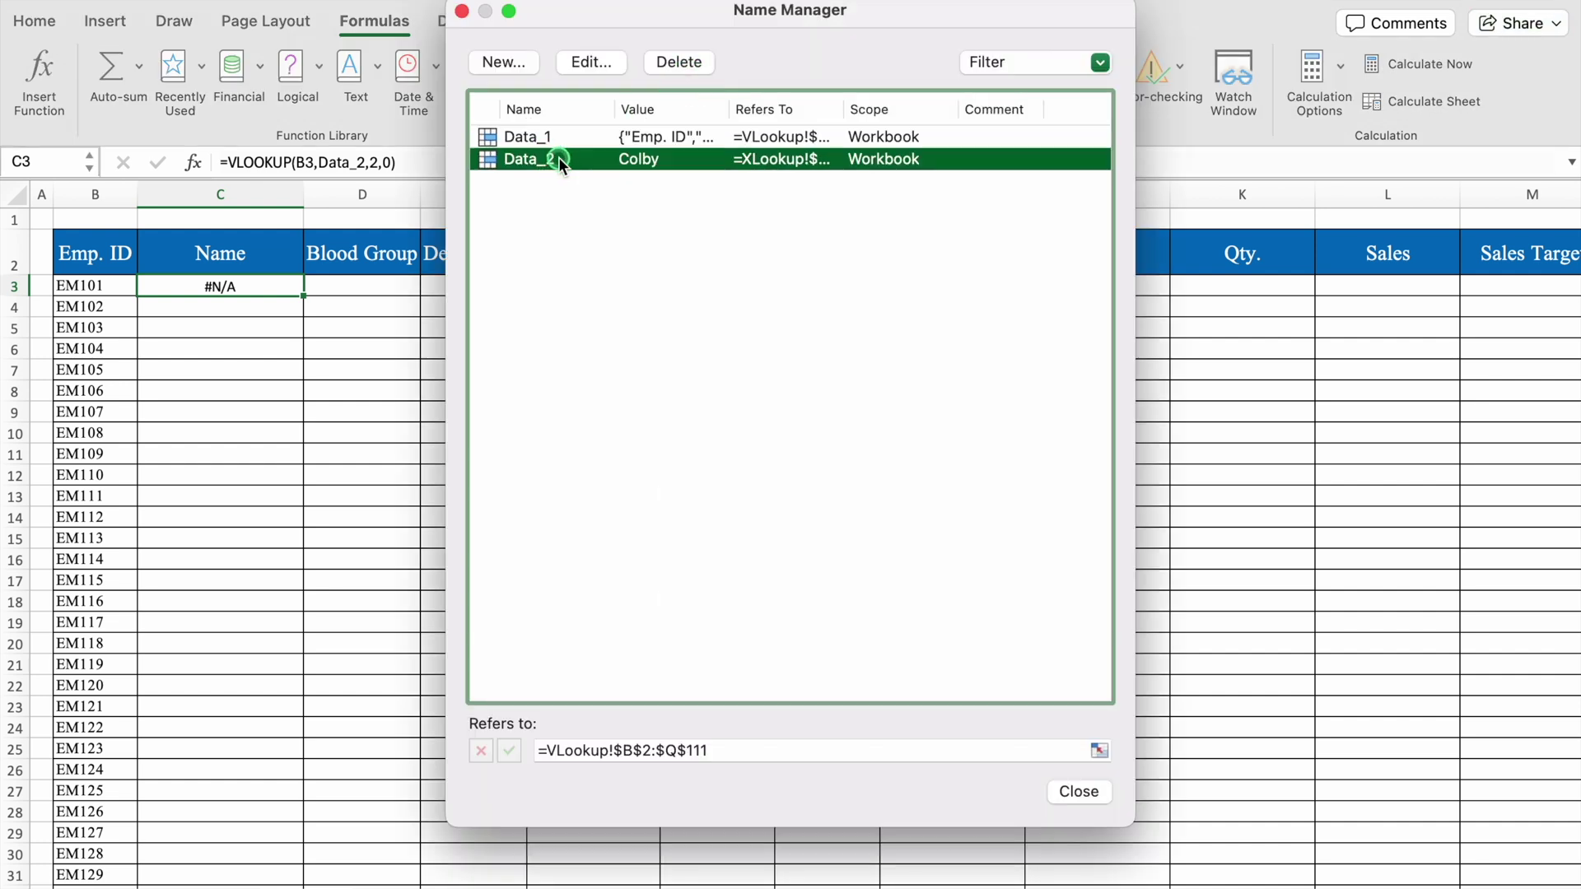
{"action": "left_click", "coordinate": [673, 64]}
{"action": "left_click", "coordinate": [744, 301]}
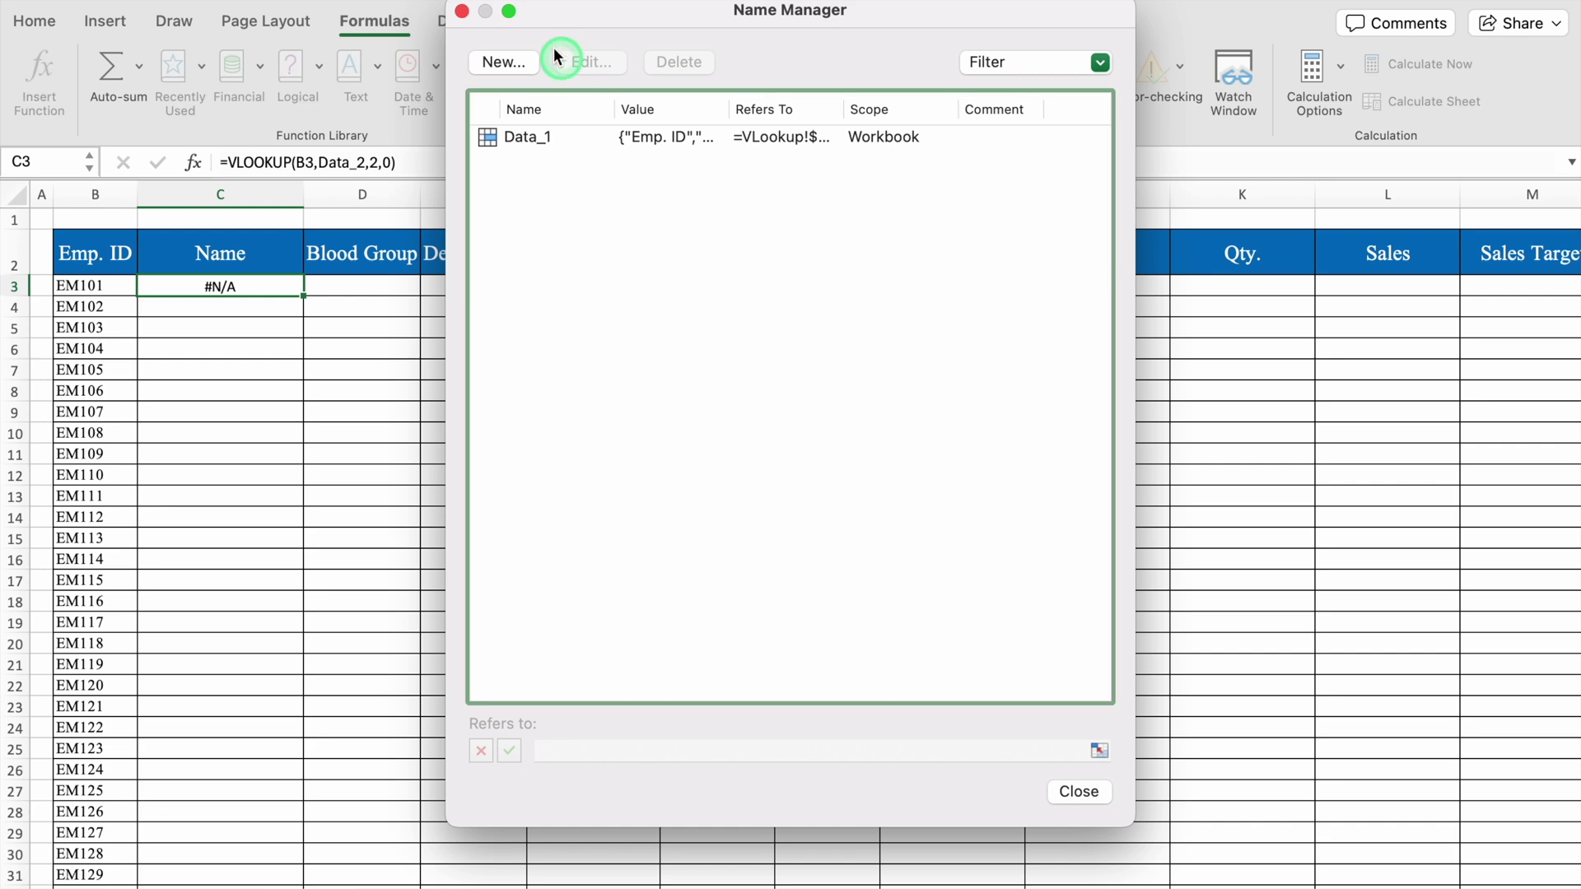
{"action": "left_click", "coordinate": [462, 10]}
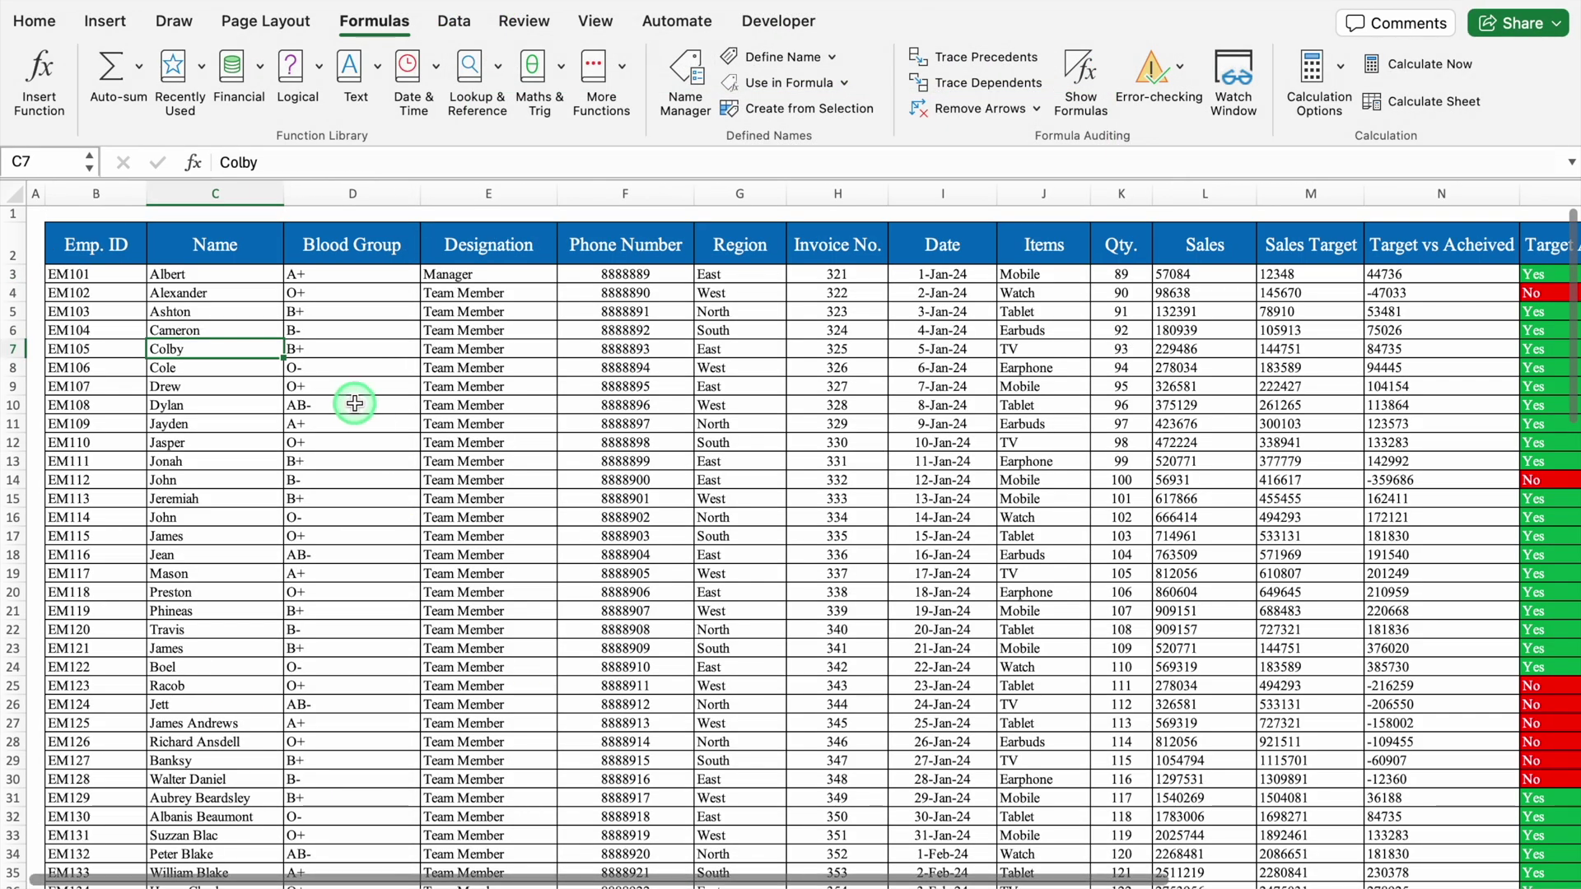
Step: Define the name Data_2 for the whole employee table XLookup!$B$2:$Q$111 and return to issue 6 in the VLOOKUP error reasons list
{"action": "left_click", "coordinate": [117, 272]}
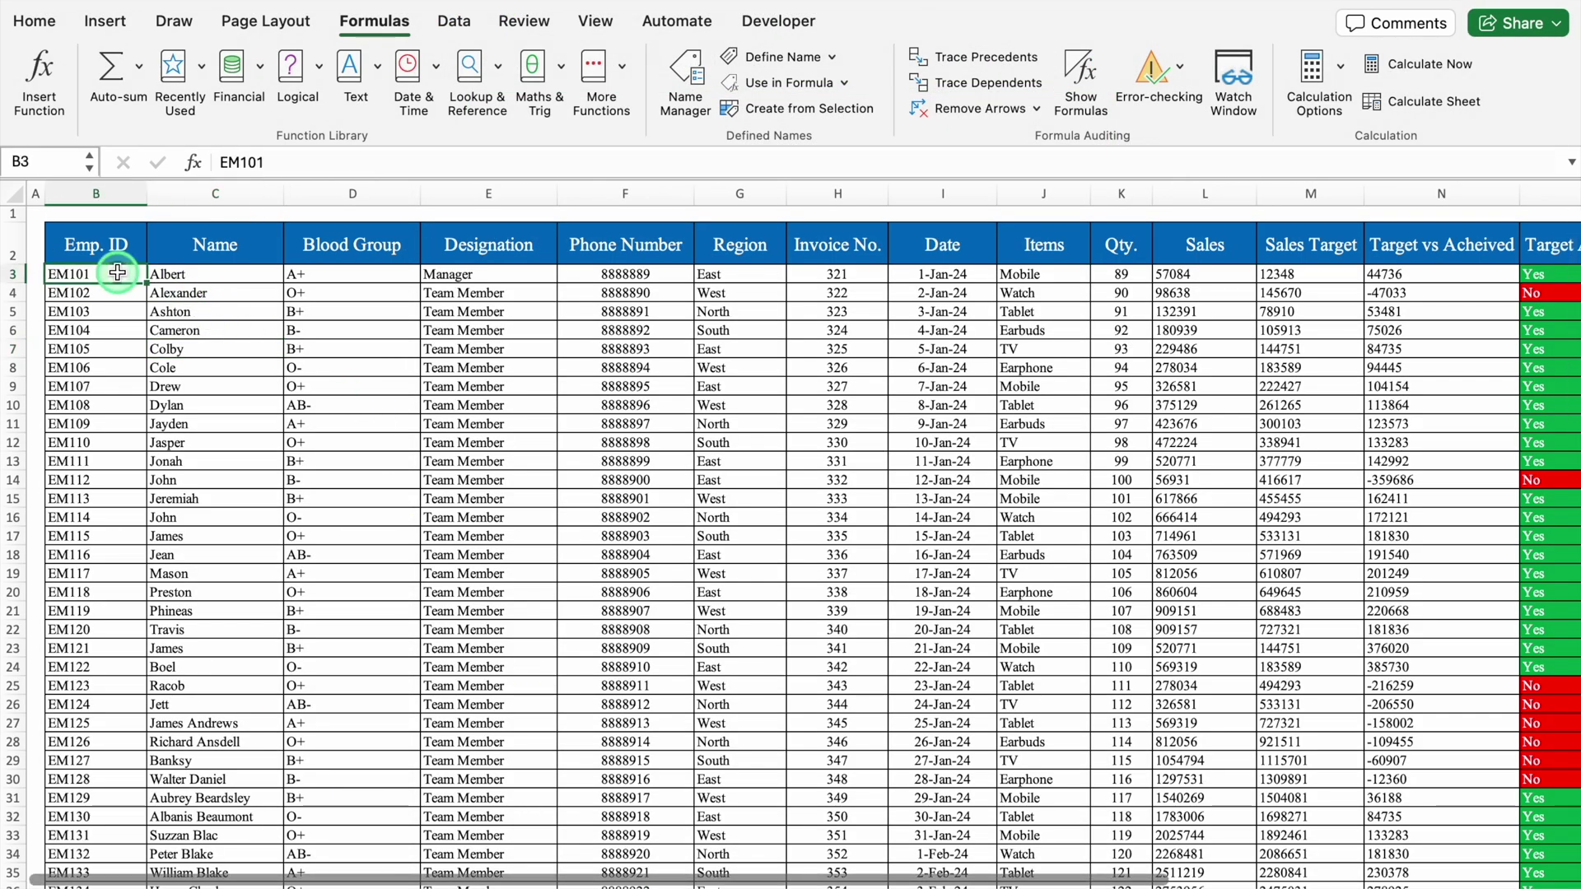
{"action": "key", "text": "super+a"}
{"action": "scroll", "coordinate": [118, 272], "scroll_direction": "right", "scroll_amount": 5}
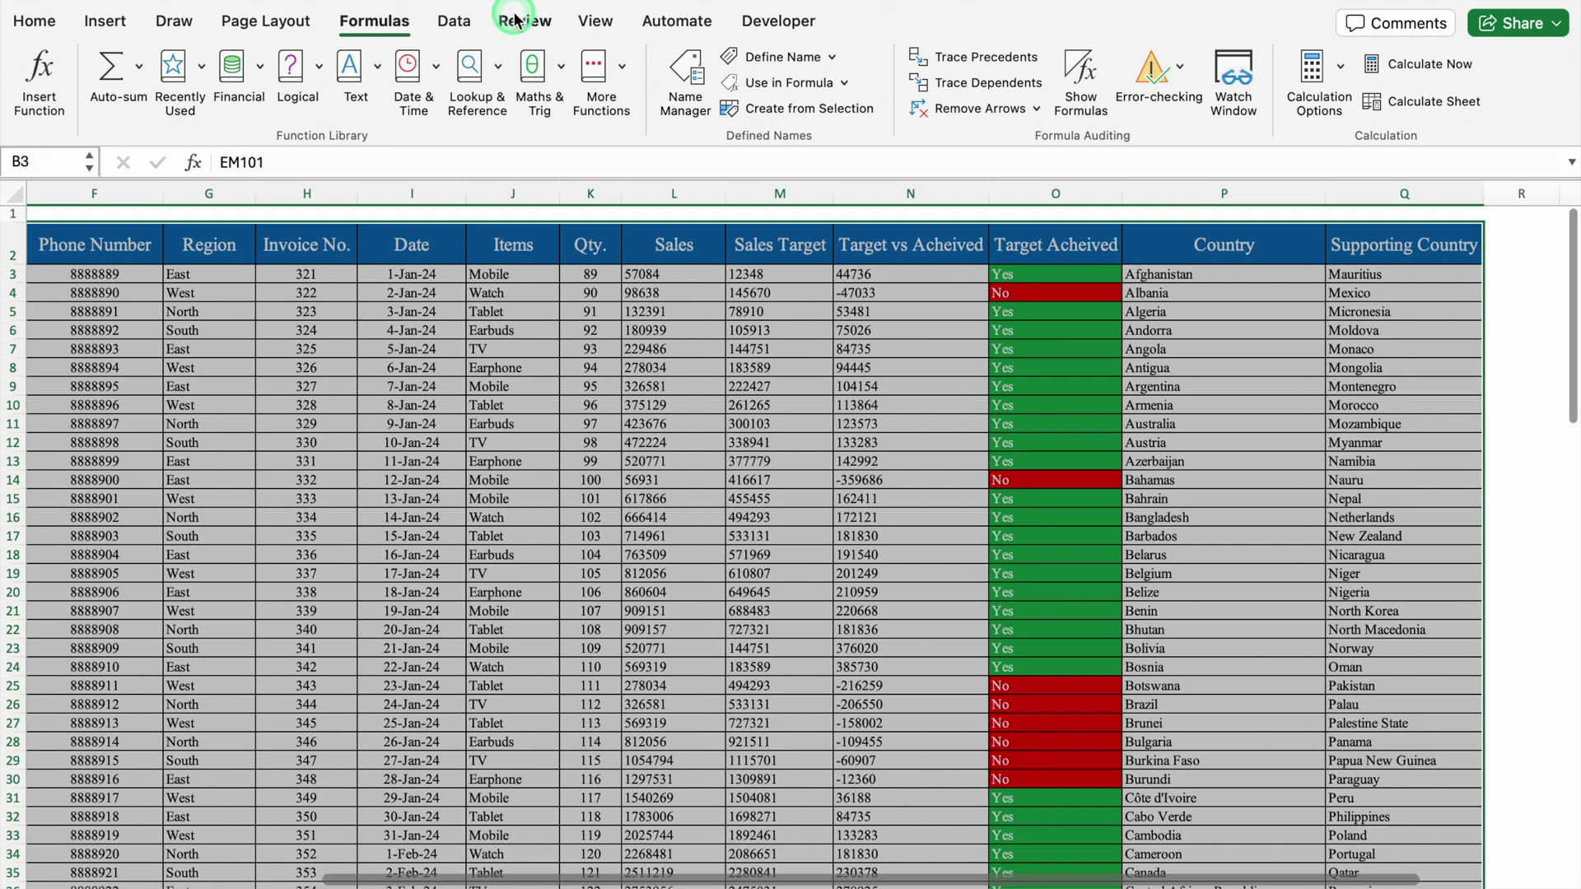
{"action": "left_click", "coordinate": [776, 58]}
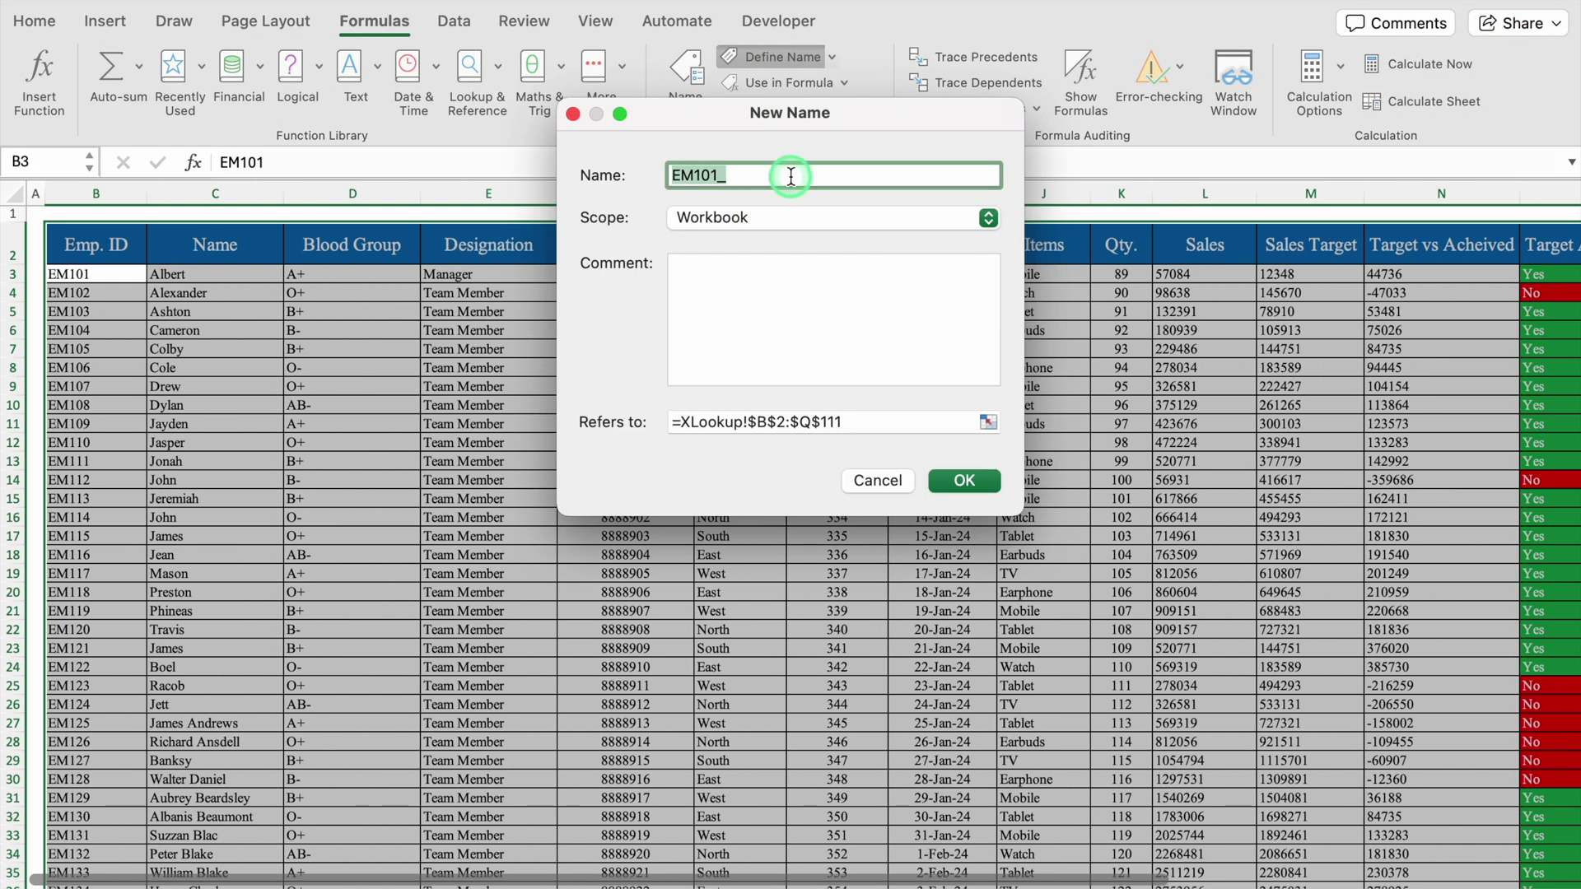
{"action": "key", "text": "BackSpace"}
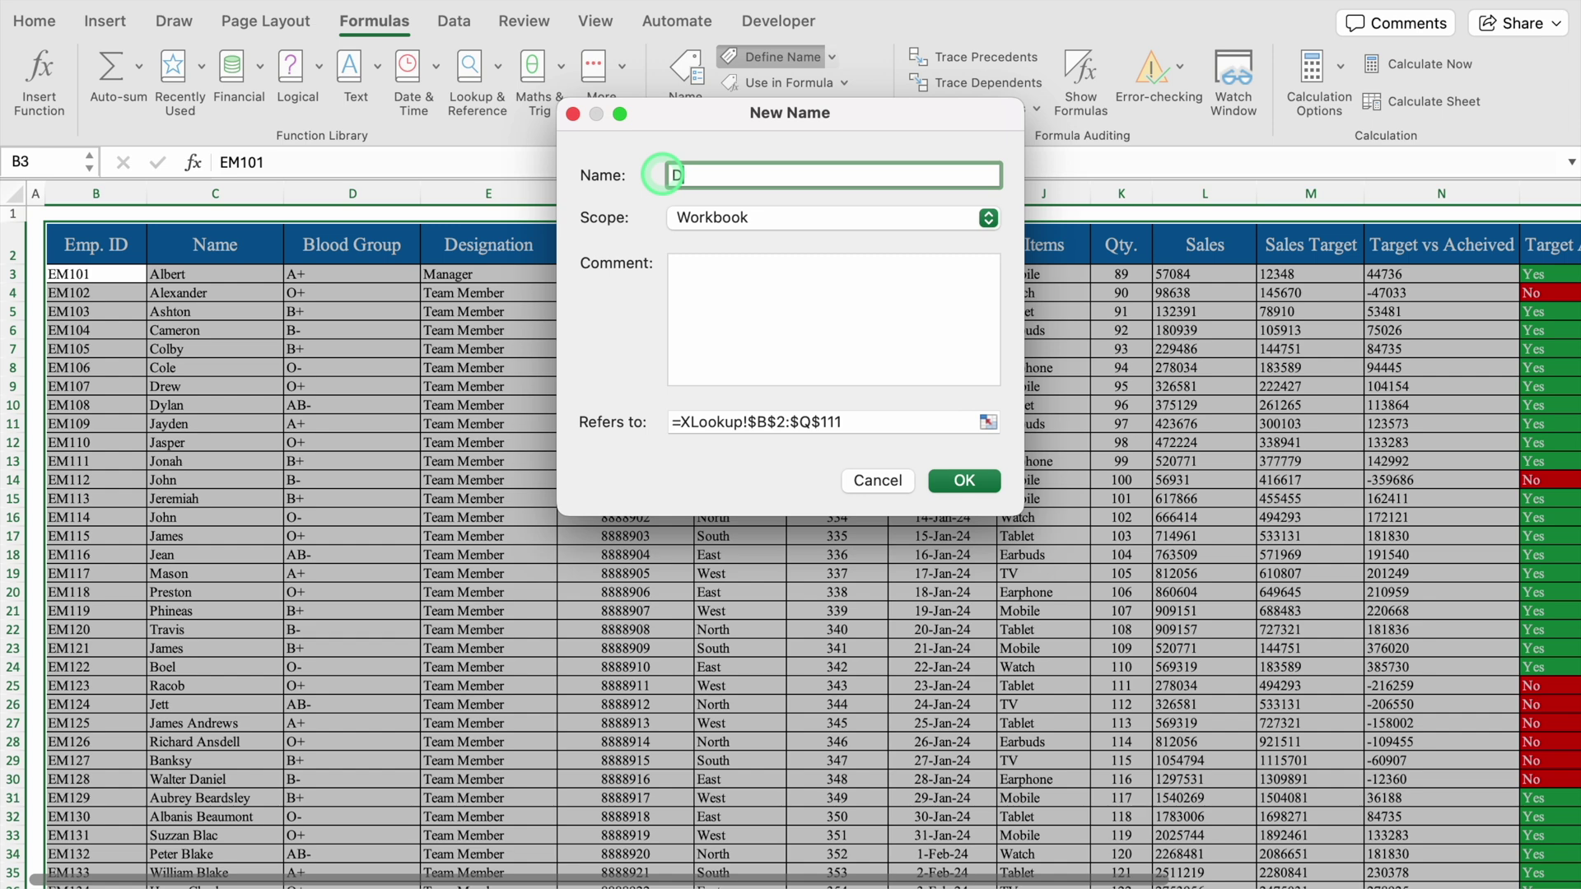
{"action": "type", "text": "Data_2"}
{"action": "left_click", "coordinate": [965, 482]}
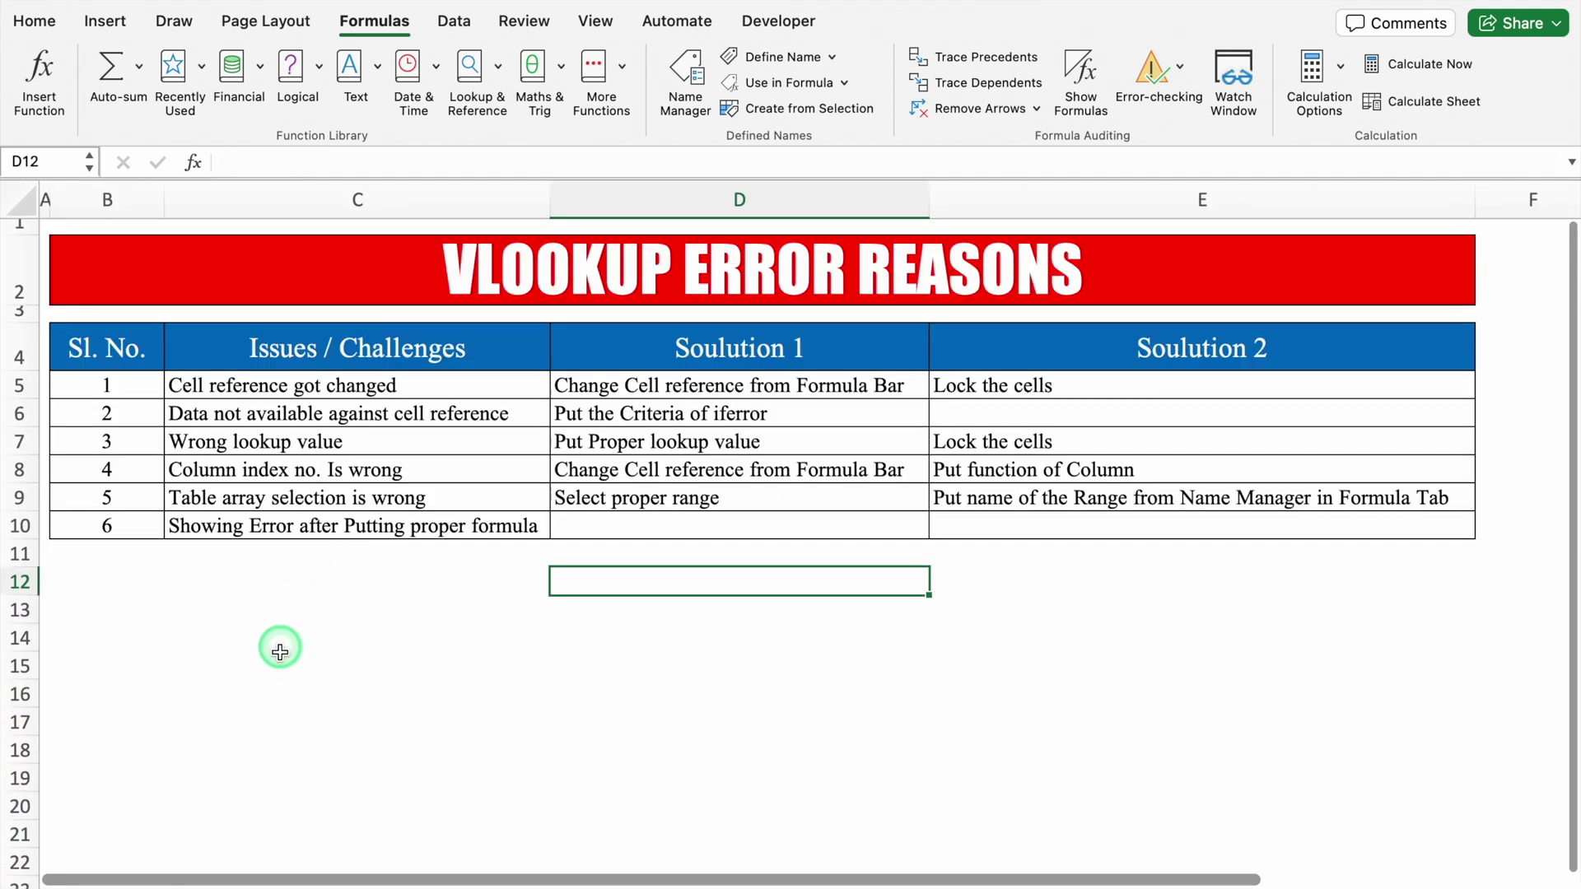
{"action": "left_click", "coordinate": [394, 527]}
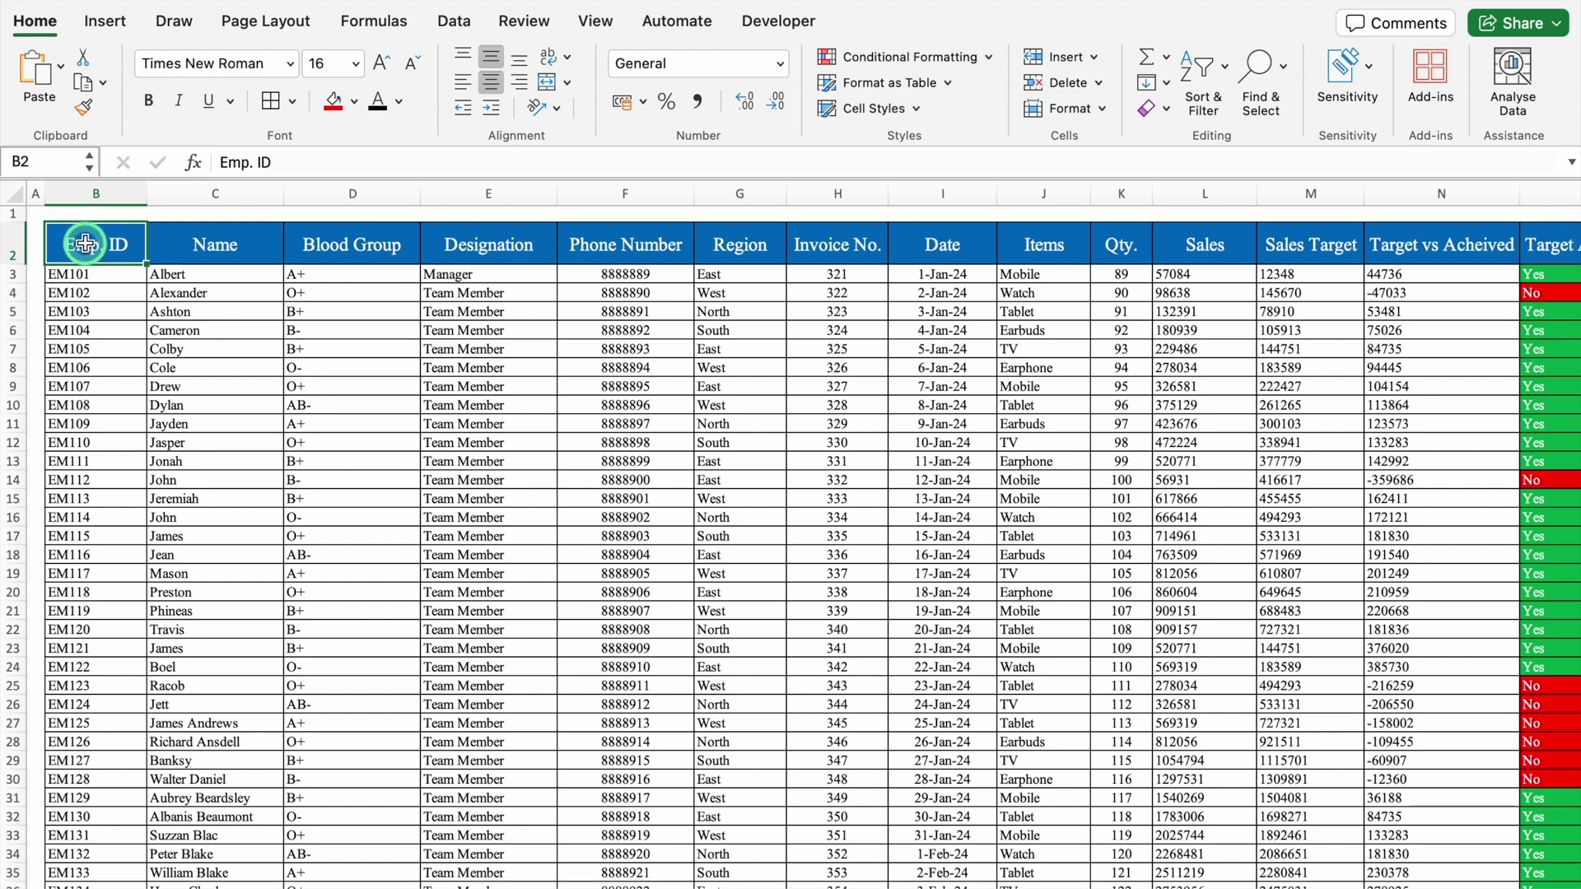
Step: Copy the header row, Emp. ID through Supporting Country, from the employee data sheet to B2 of the blank sheet
{"action": "key", "text": "super+shift+Right"}
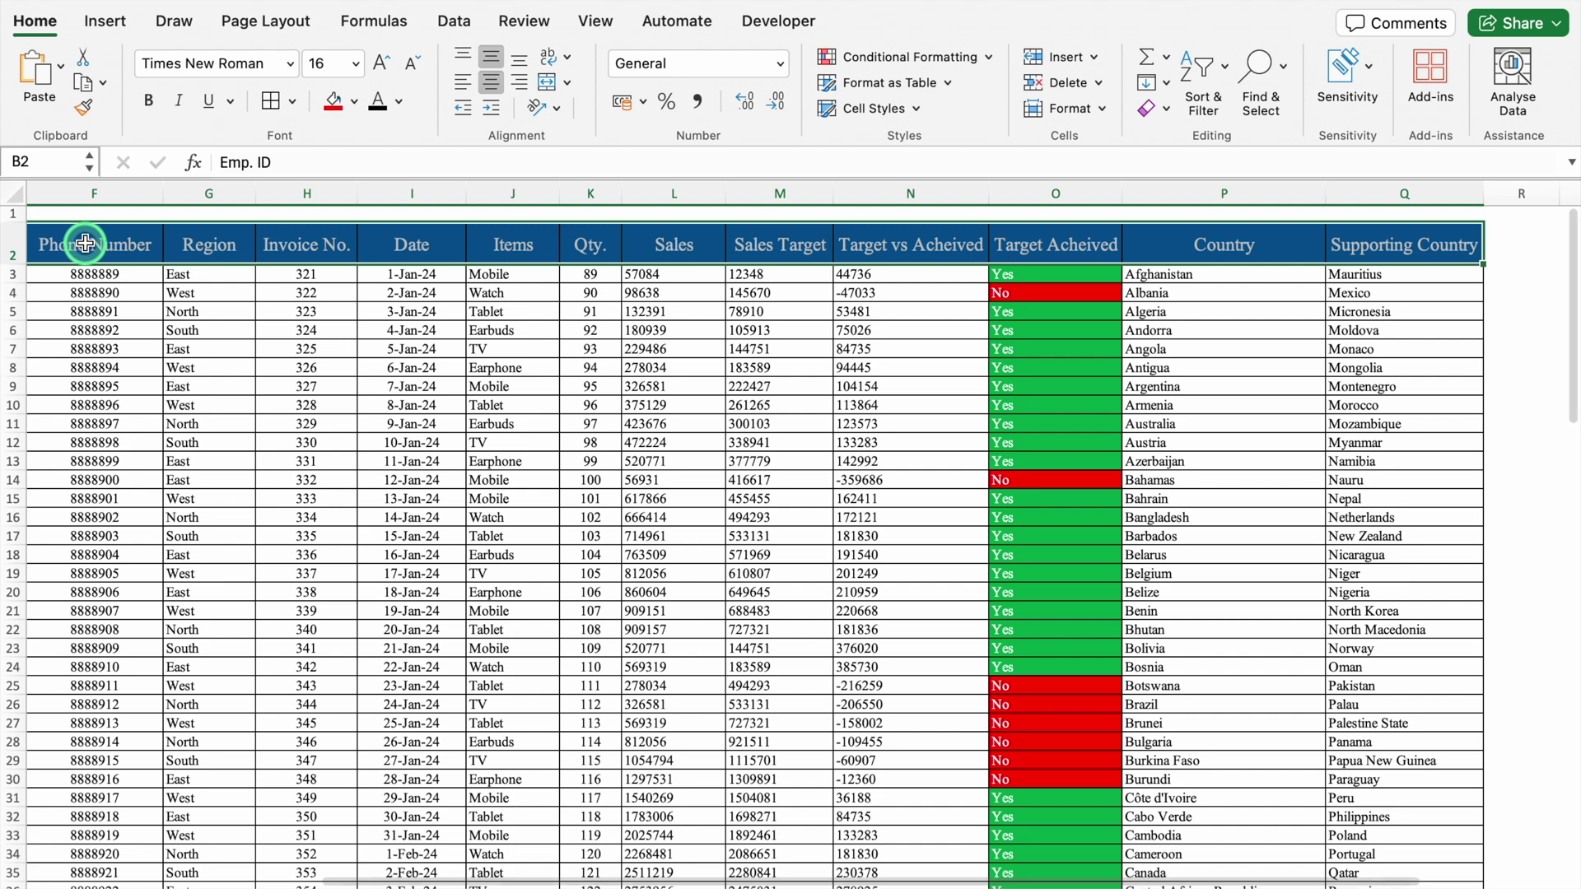
{"action": "key", "text": "super+c"}
{"action": "scroll", "coordinate": [89, 249], "scroll_direction": "left", "scroll_amount": 10}
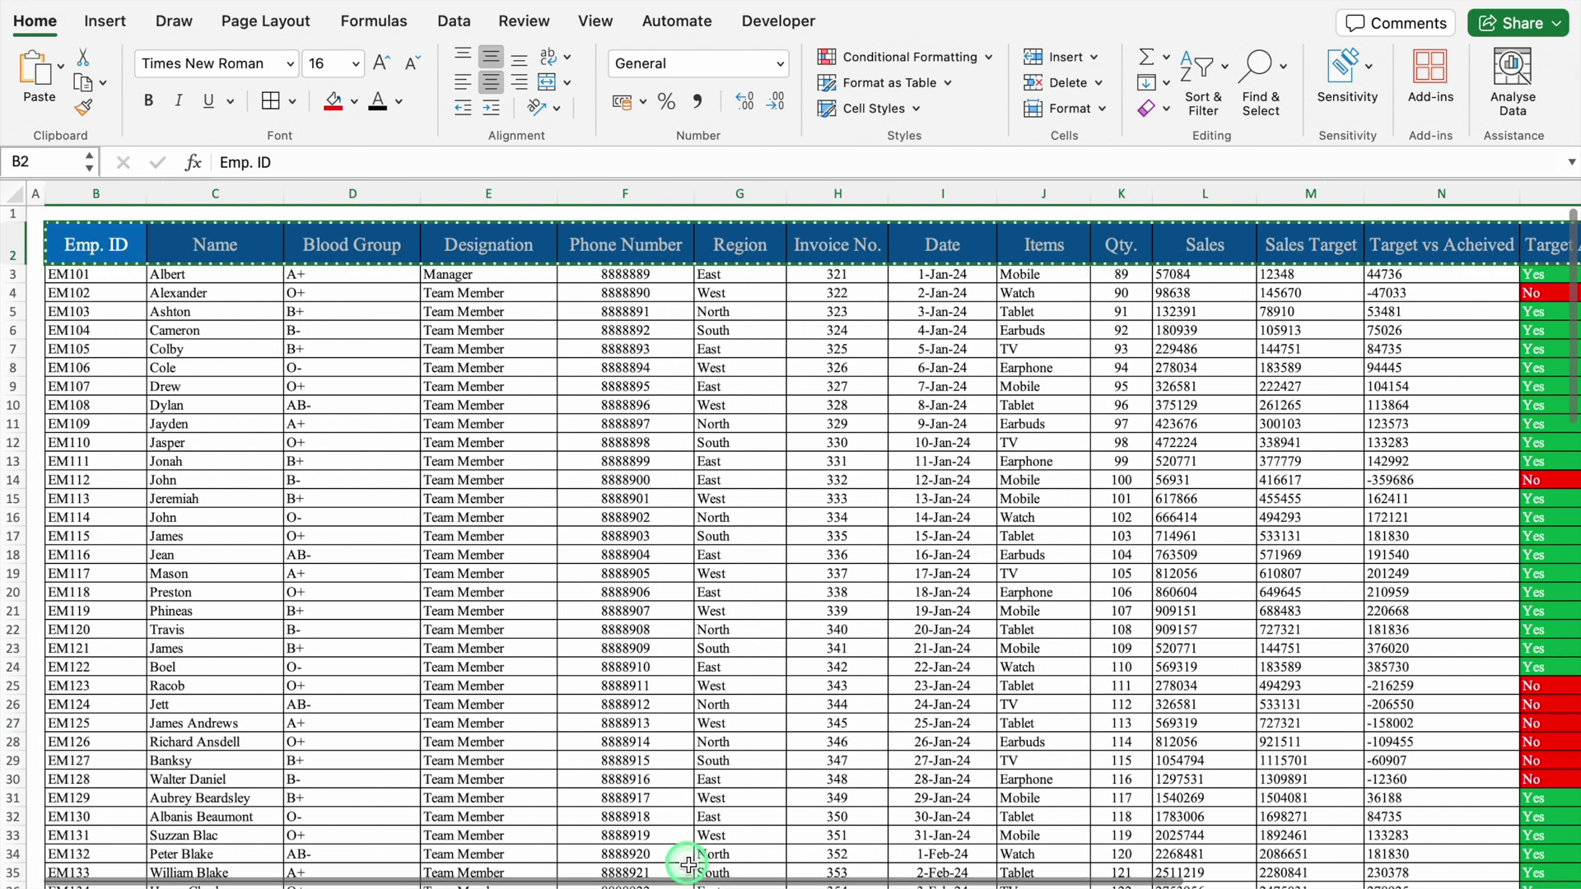
{"action": "left_click", "coordinate": [784, 886]}
{"action": "left_click", "coordinate": [145, 237]}
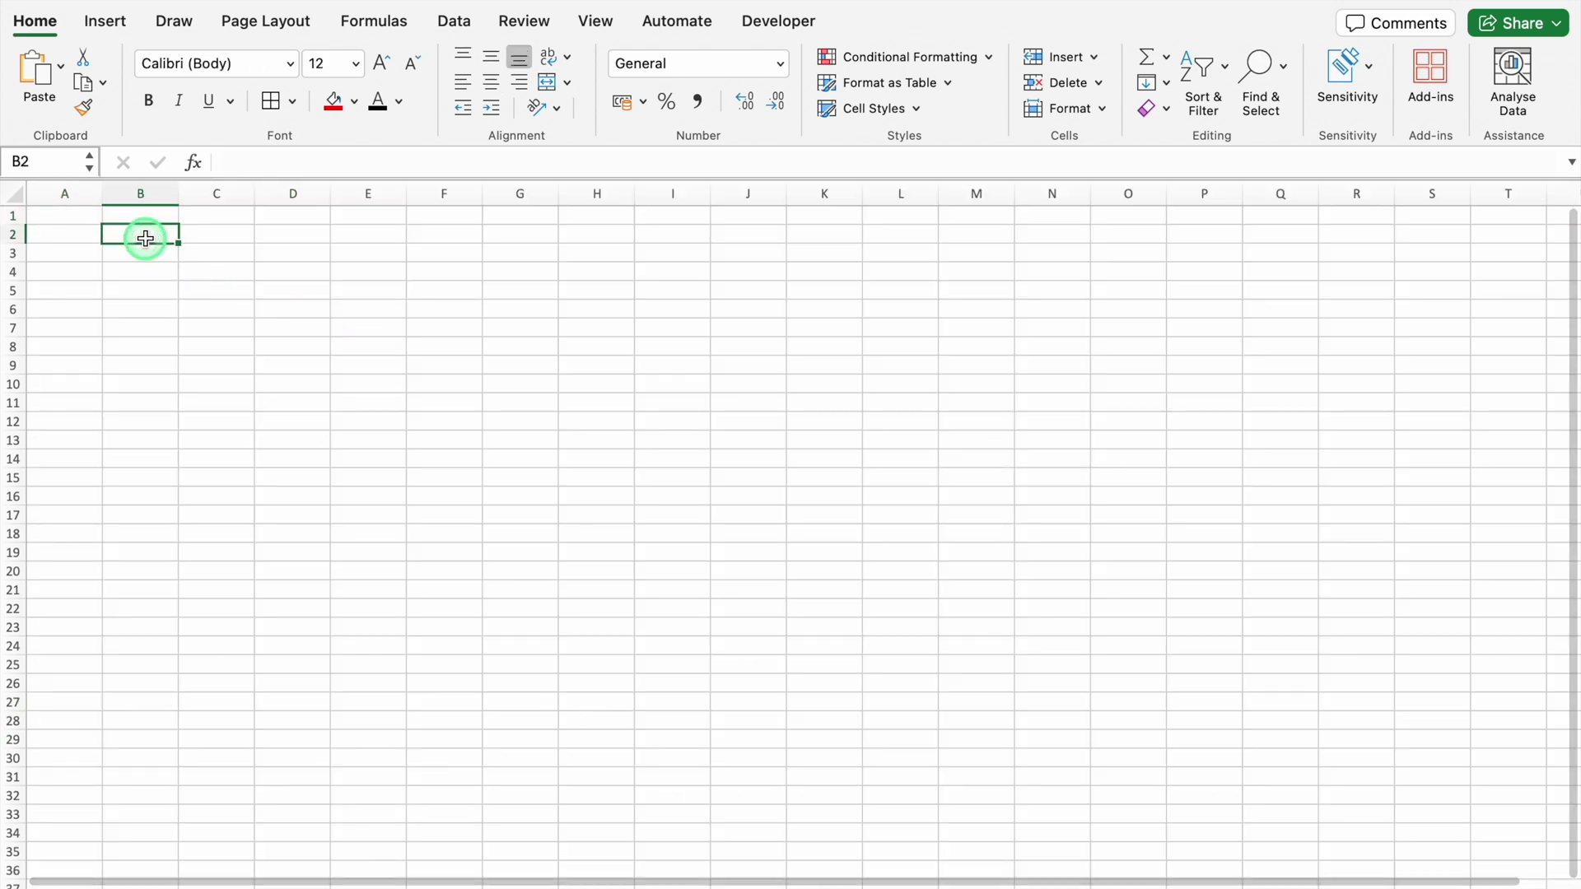
{"action": "key", "text": "super+v"}
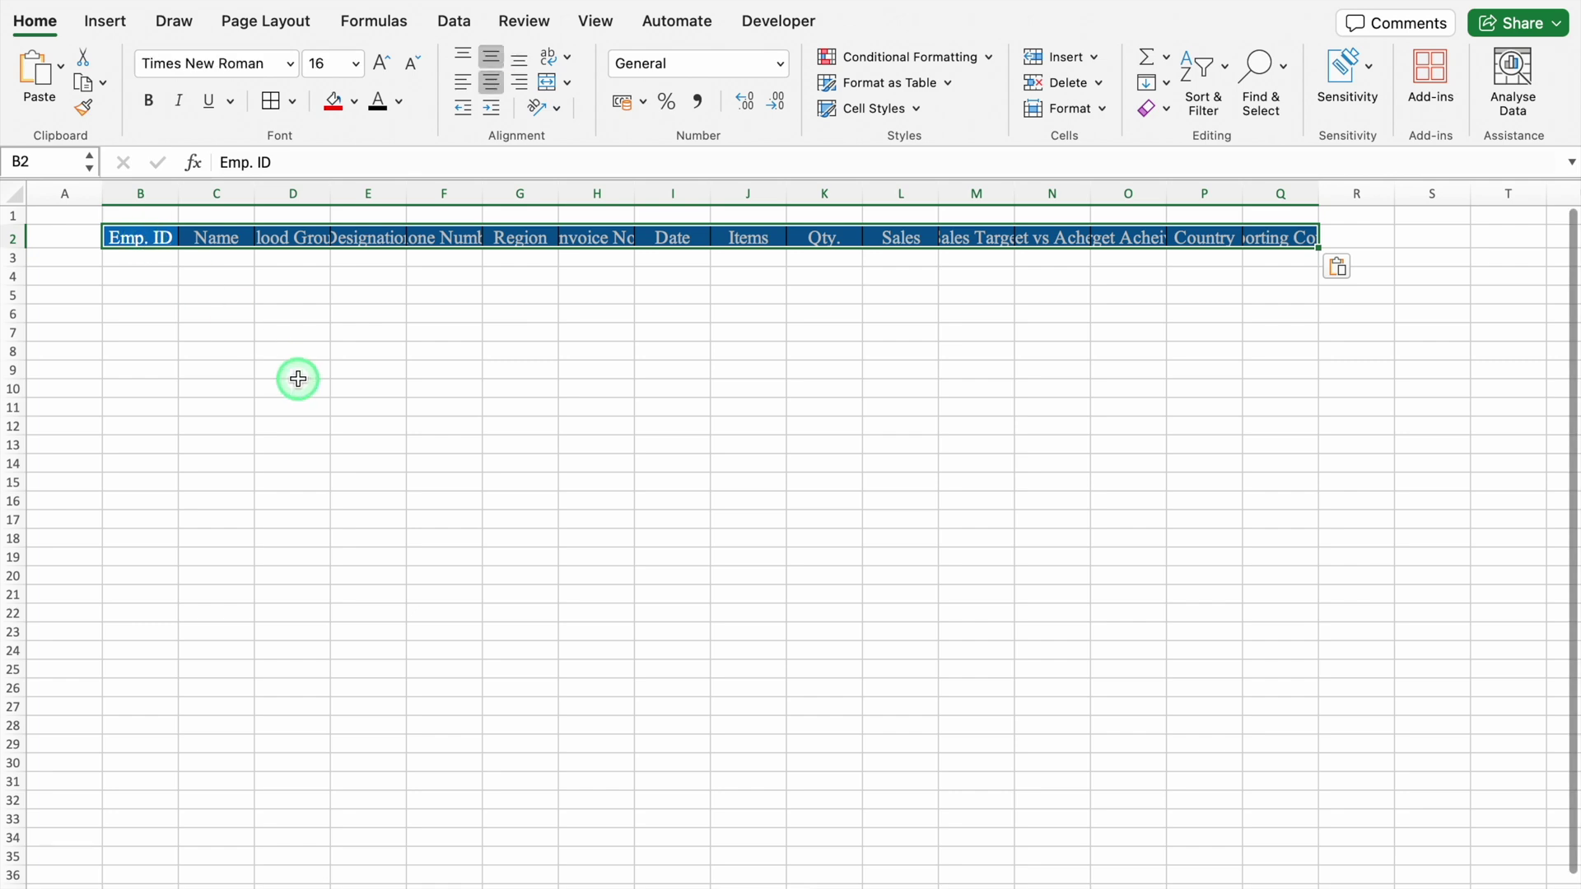
Step: Copy the employee IDs EM101 to EM112 from the data sheet into B3:B14 under the new Emp. ID header
{"action": "key", "text": "Down"}
{"action": "key", "text": "ctrl+Page_Up"}
{"action": "left_click_drag", "start_coordinate": [111, 276], "coordinate": [99, 500]}
{"action": "key", "text": "ctrl+Page_Down"}
{"action": "key", "text": "super+v"}
{"action": "left_click", "coordinate": [269, 313]}
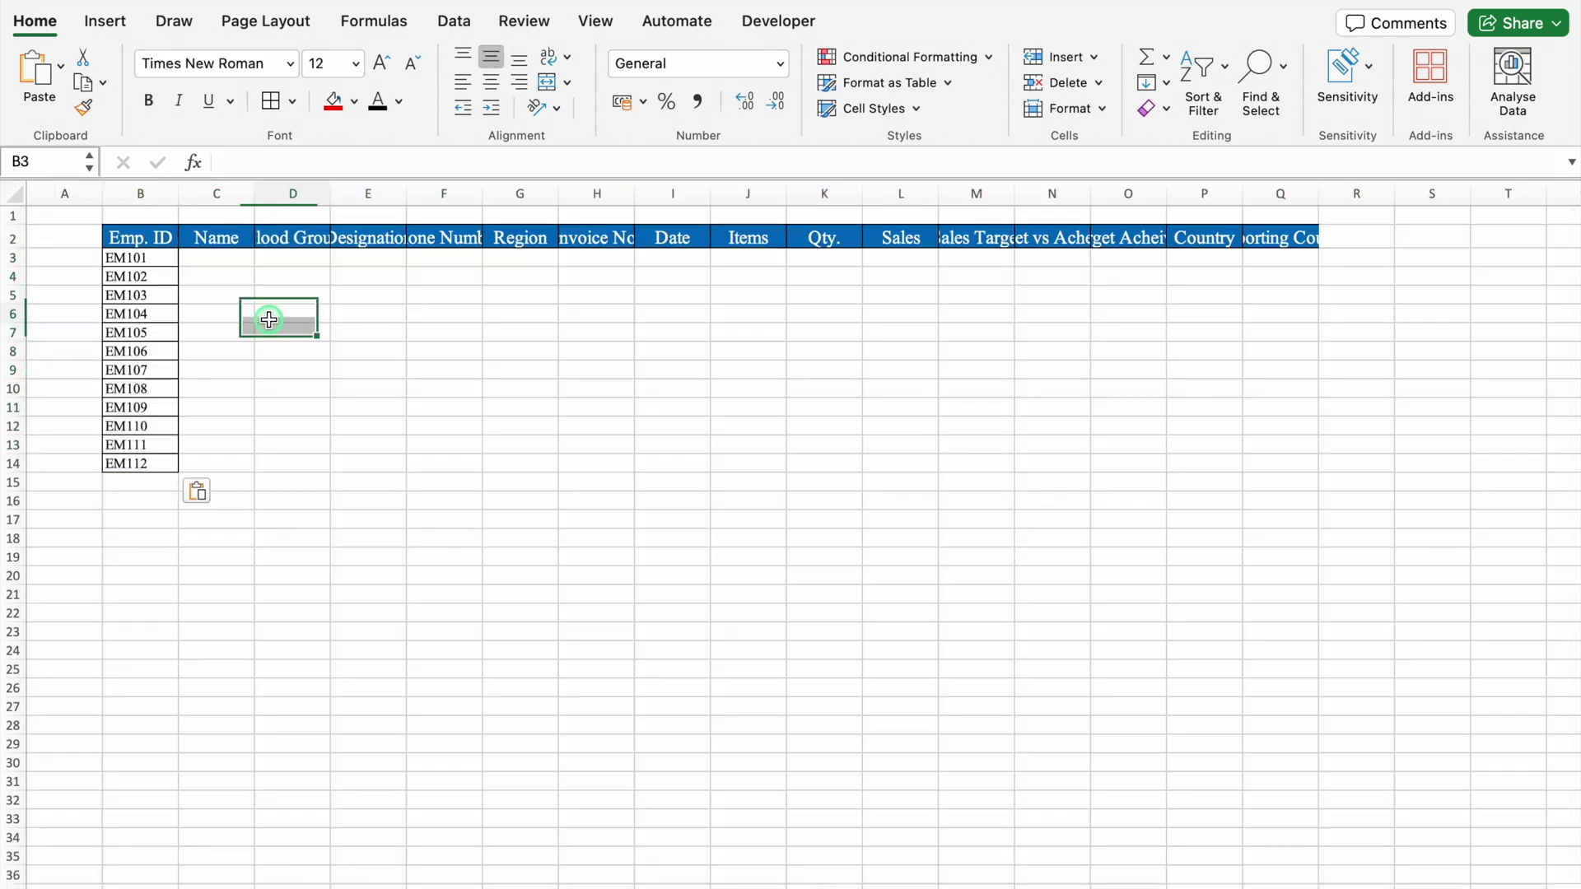
Step: Start an XLOOKUP formula in C3 under Name, using the employee ID in B3 as the lookup value
{"action": "left_click", "coordinate": [217, 258]}
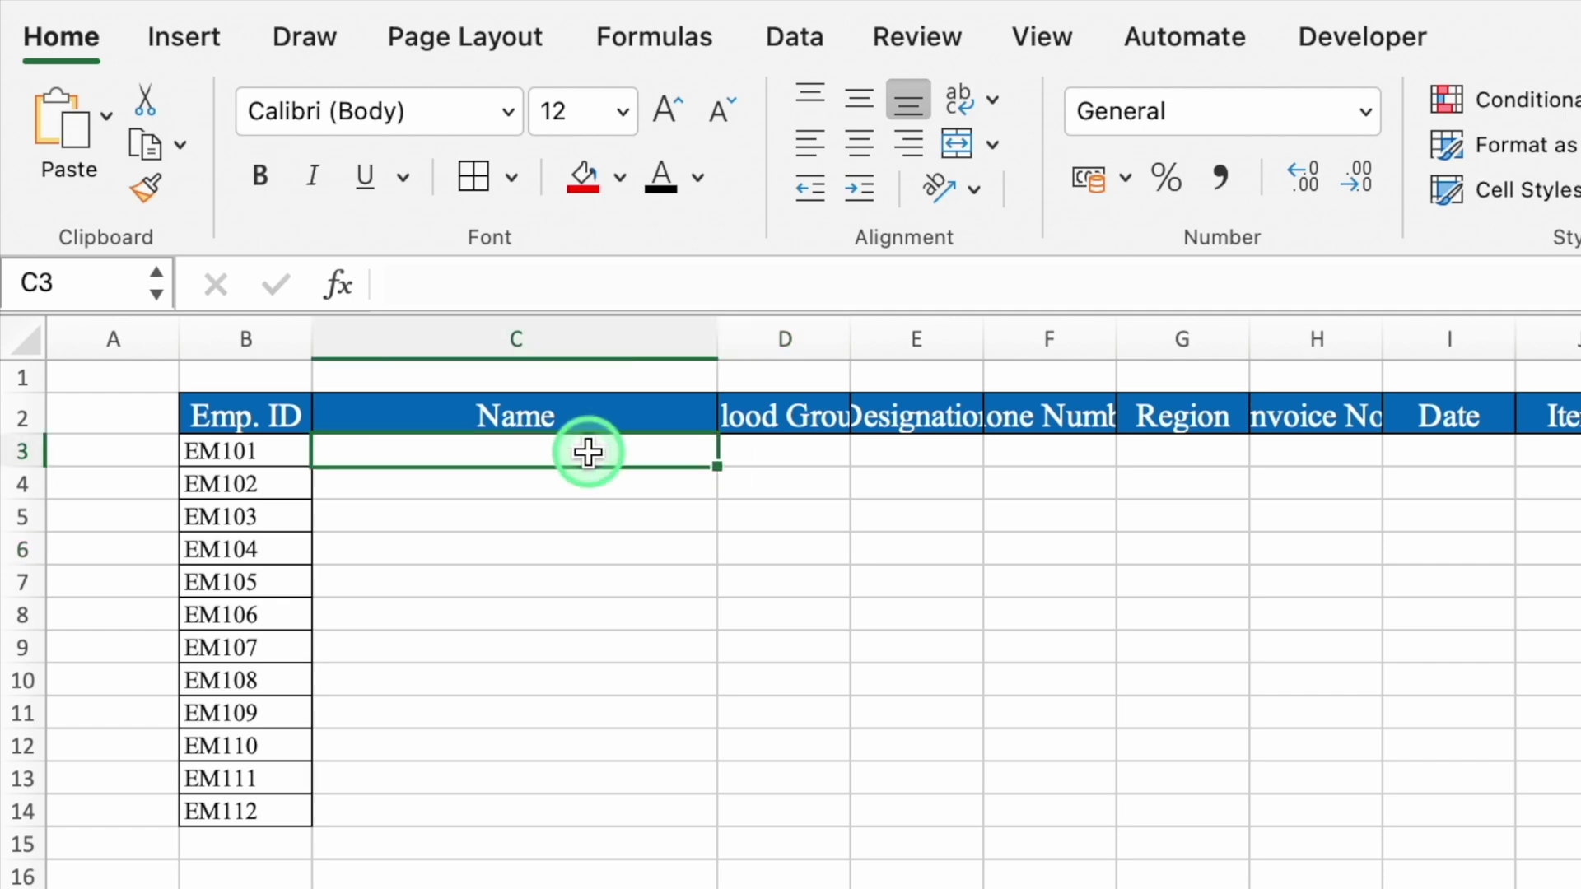
{"action": "type", "text": "="}
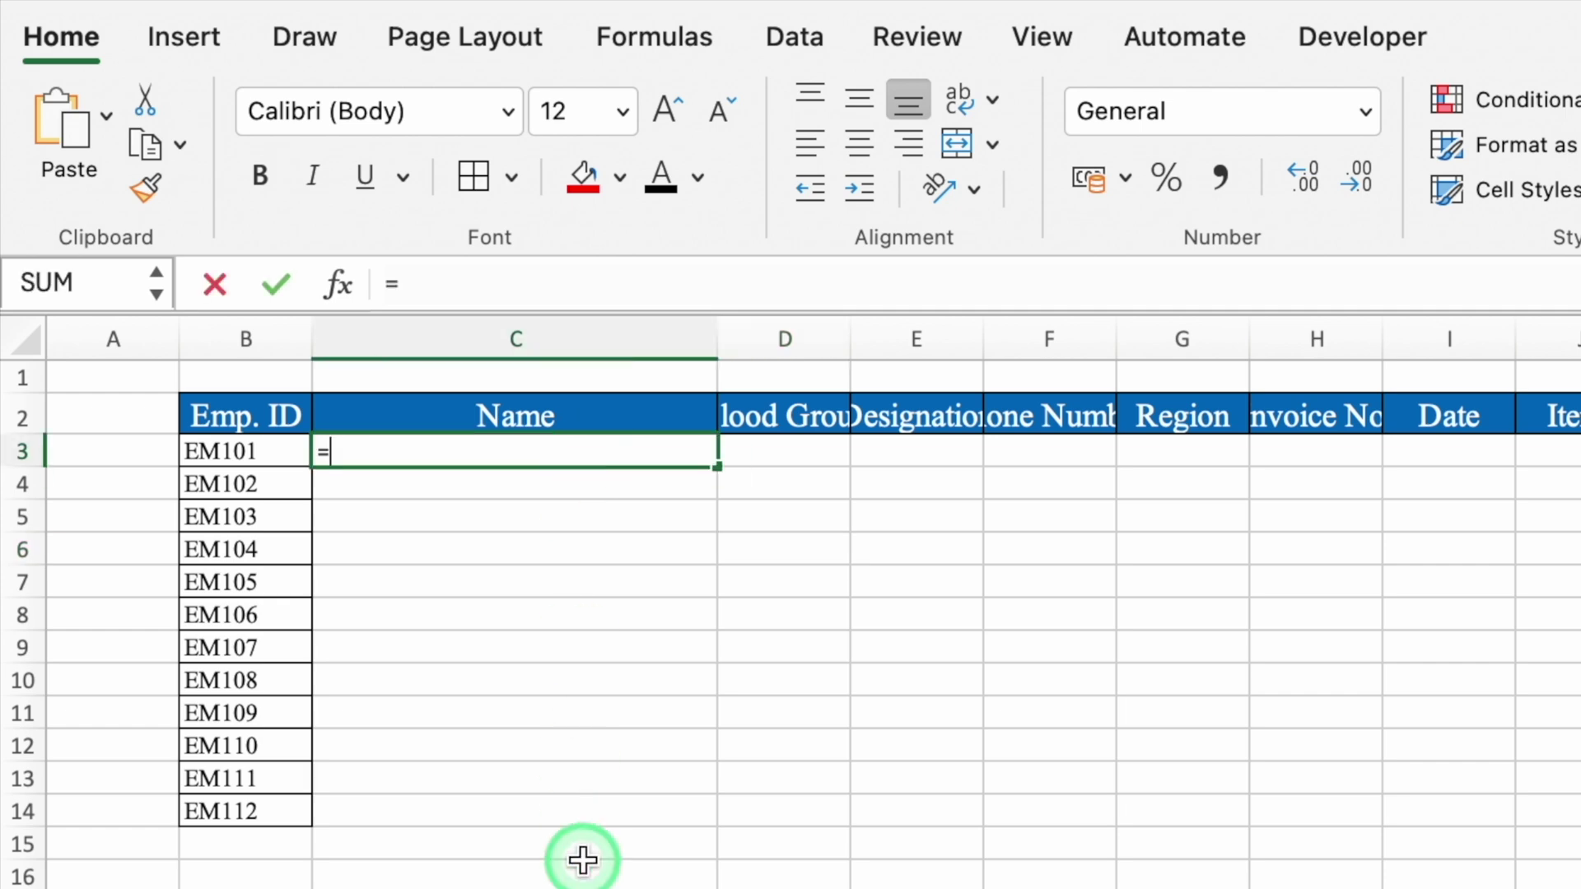
{"action": "type", "text": "xlo"}
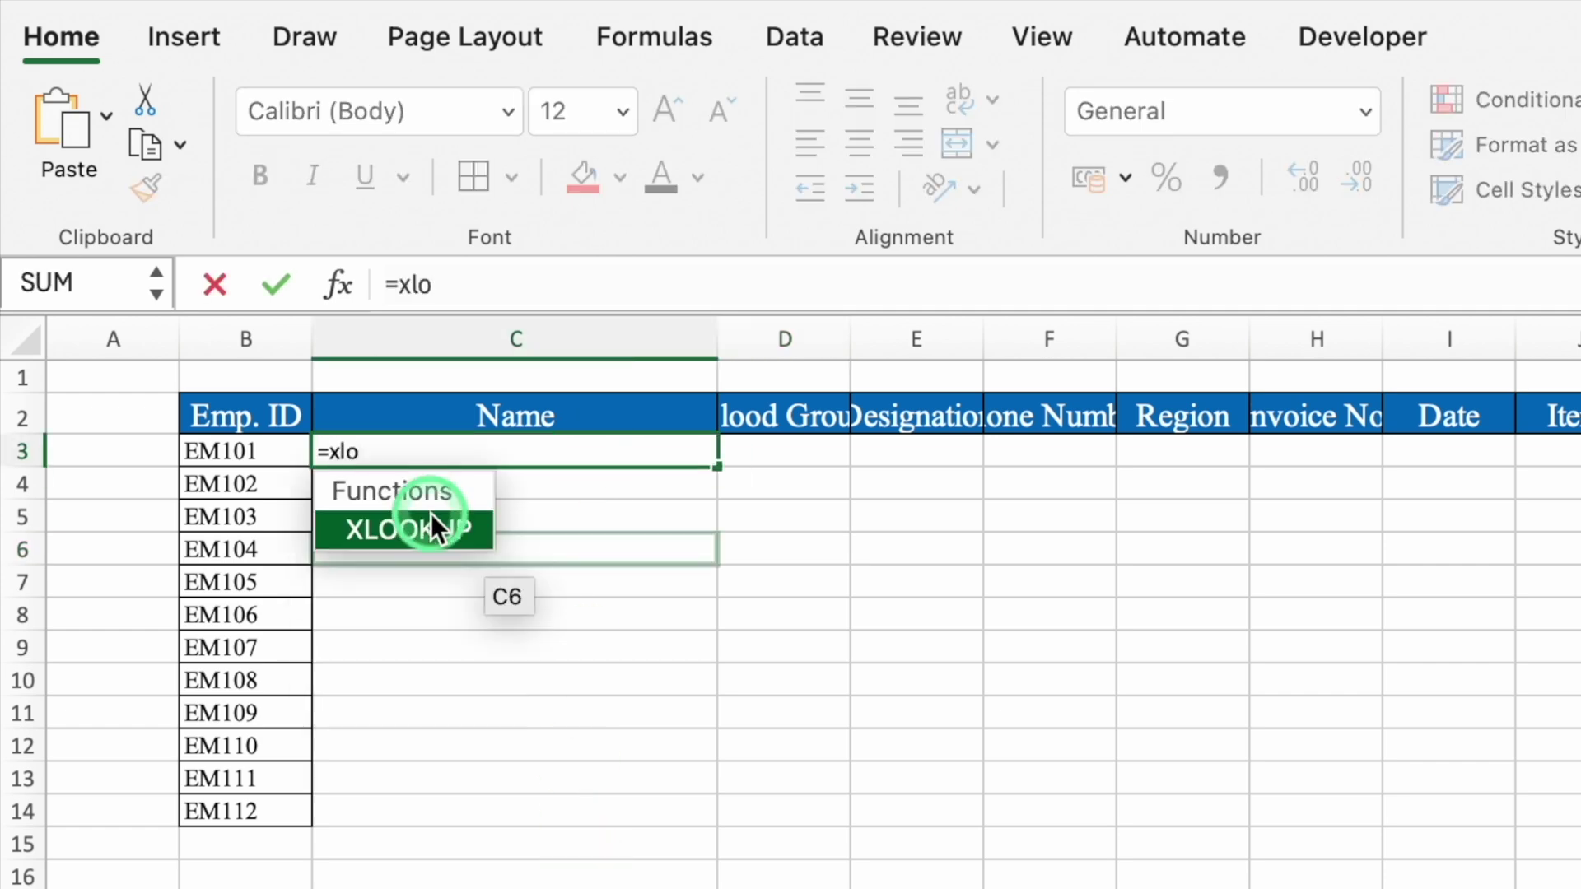
{"action": "double_click", "coordinate": [433, 518]}
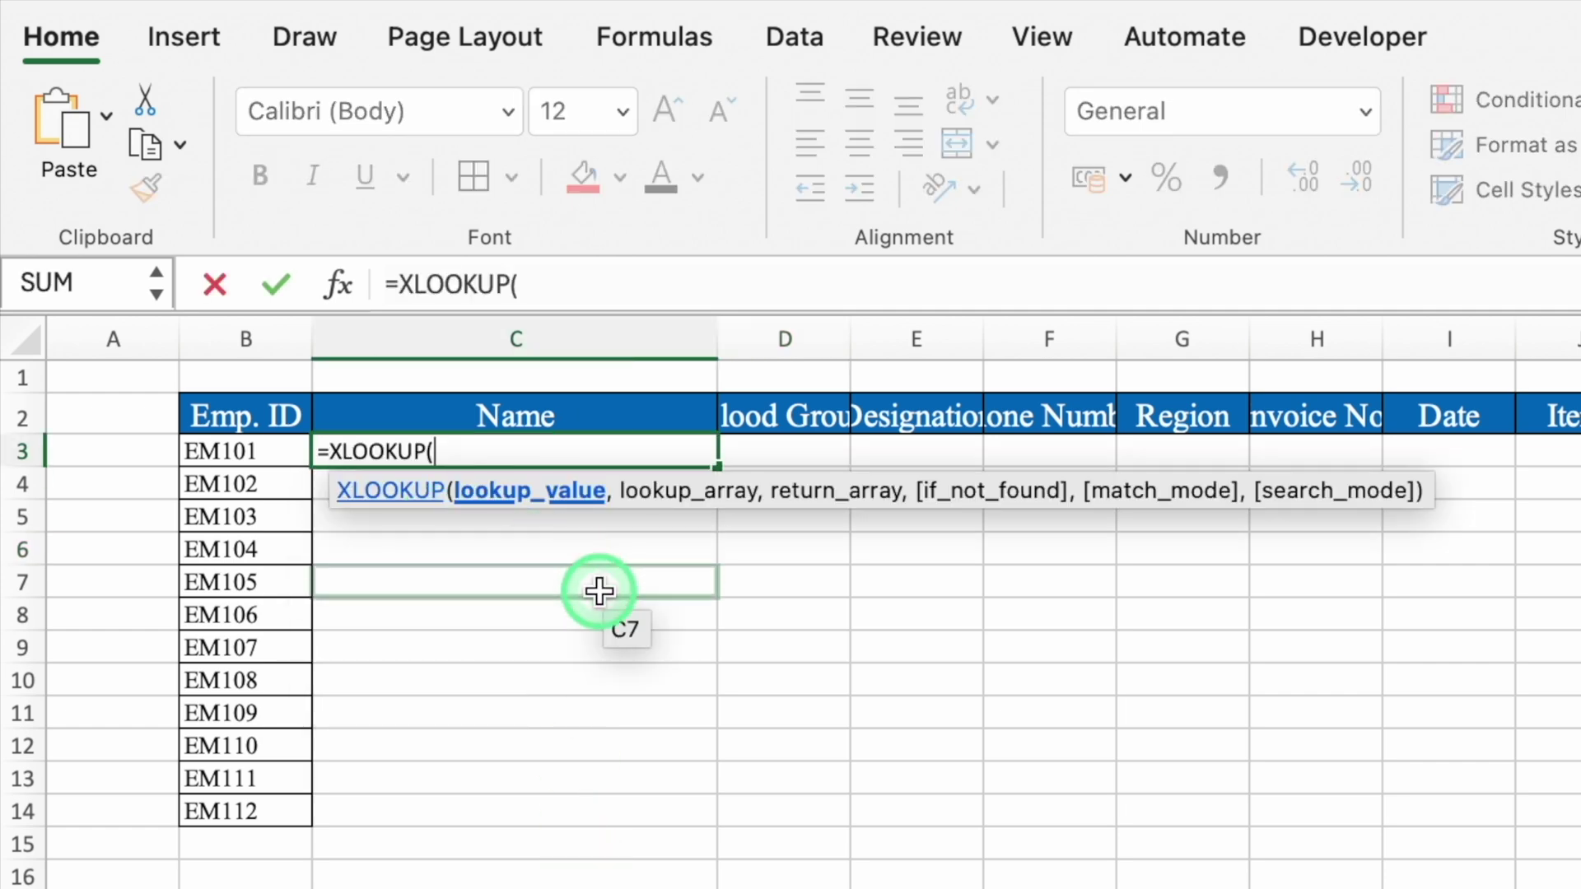
{"action": "left_click", "coordinate": [244, 451]}
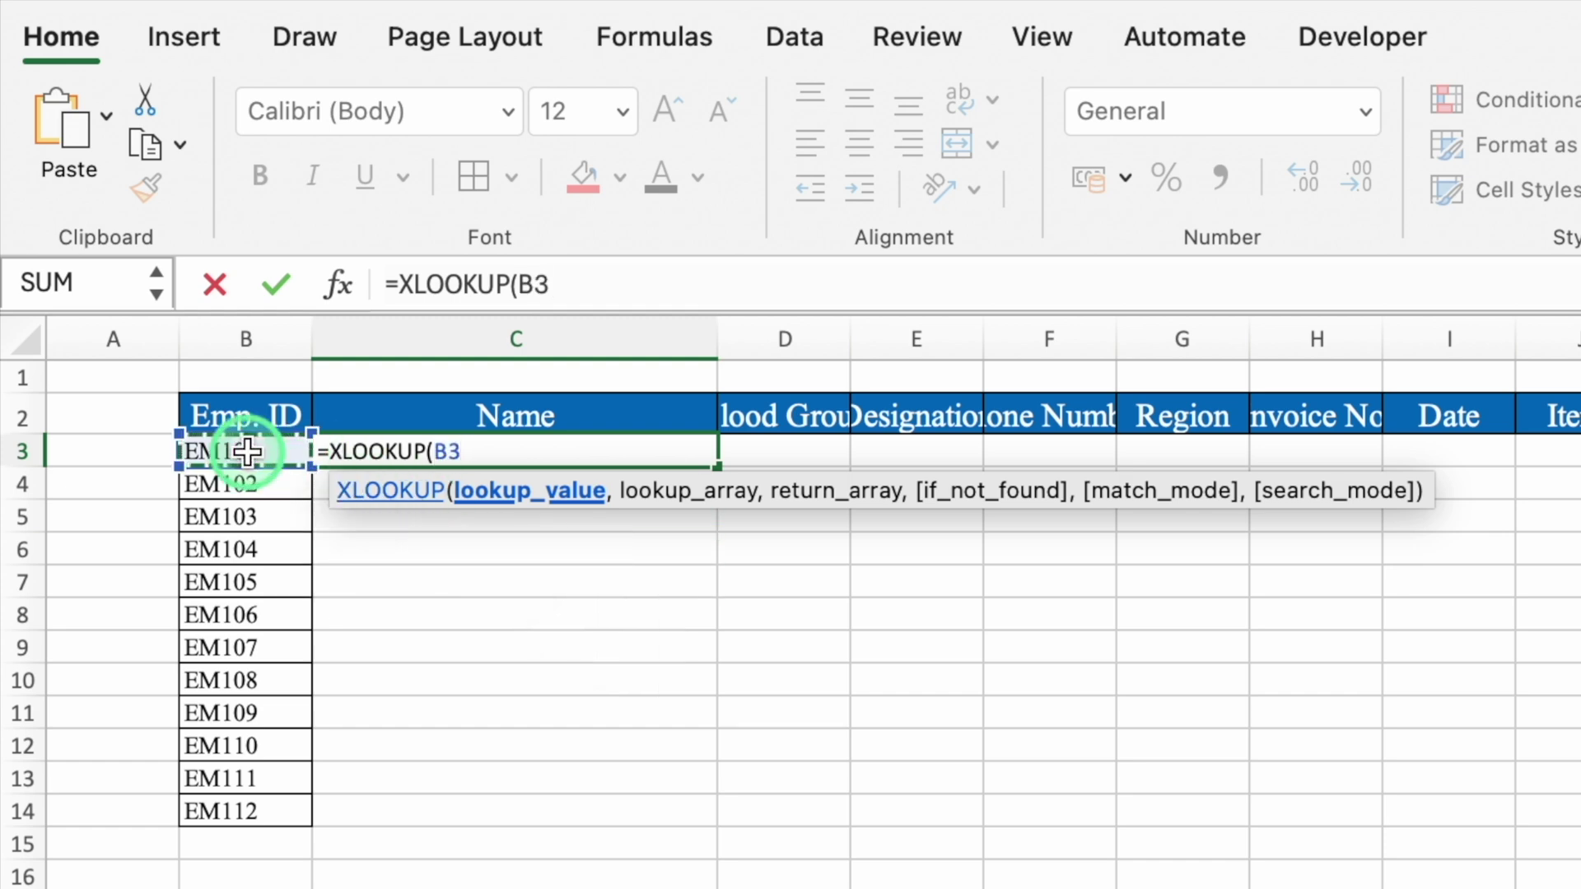
{"action": "type", "text": ","}
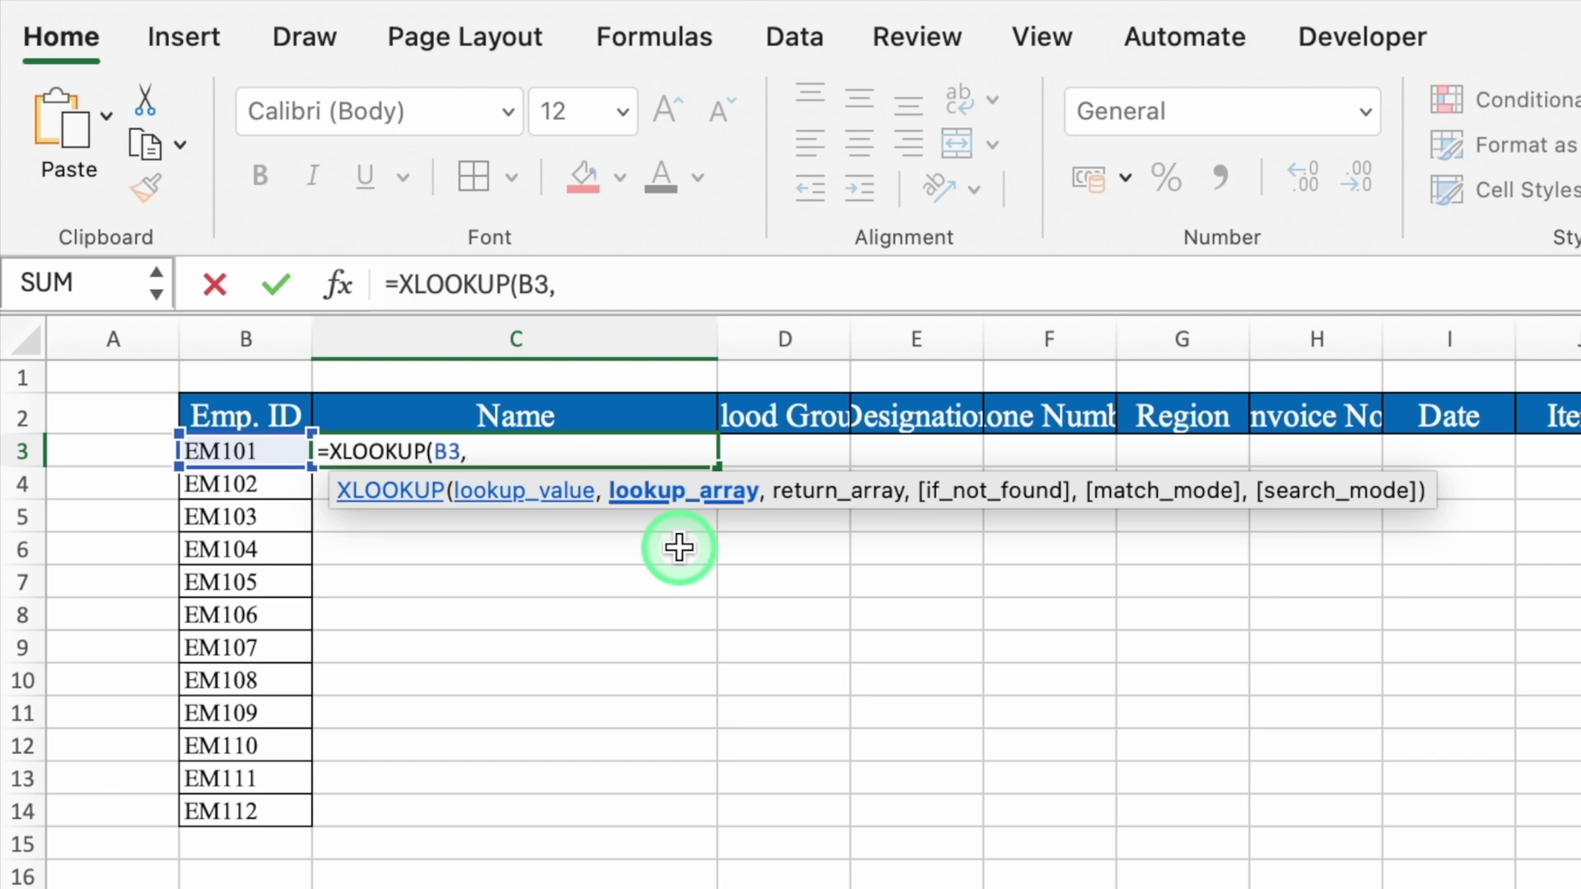
Step: Set the lookup array to the data sheet's Emp. ID column as XLookup!$B:$B and change the lookup value to B$3
{"action": "key", "text": "ctrl+Page_Down"}
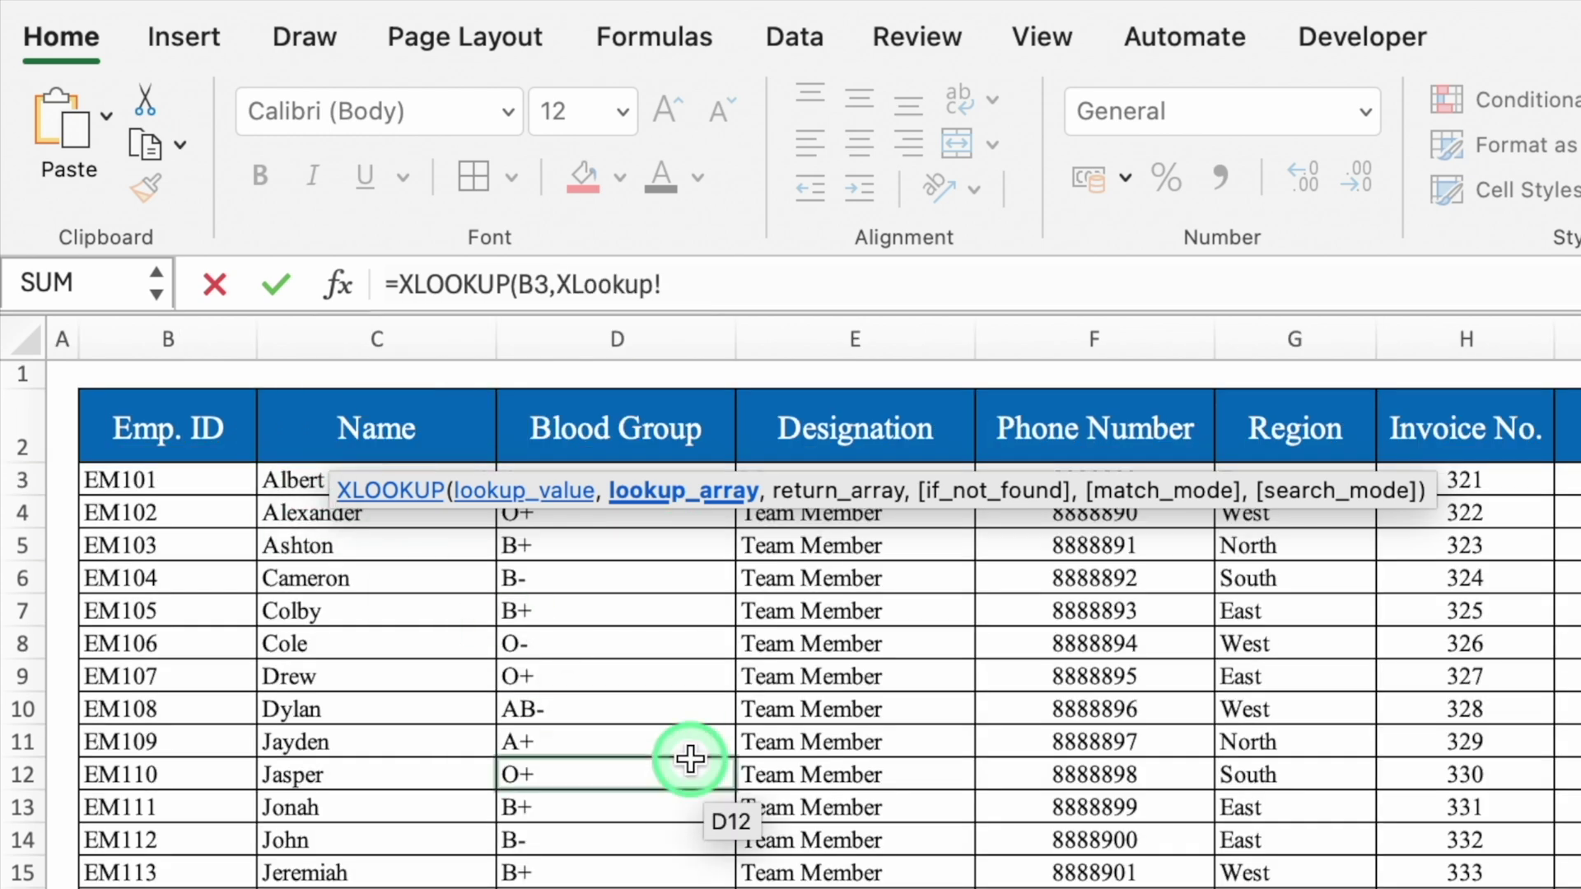
{"action": "left_click", "coordinate": [175, 334]}
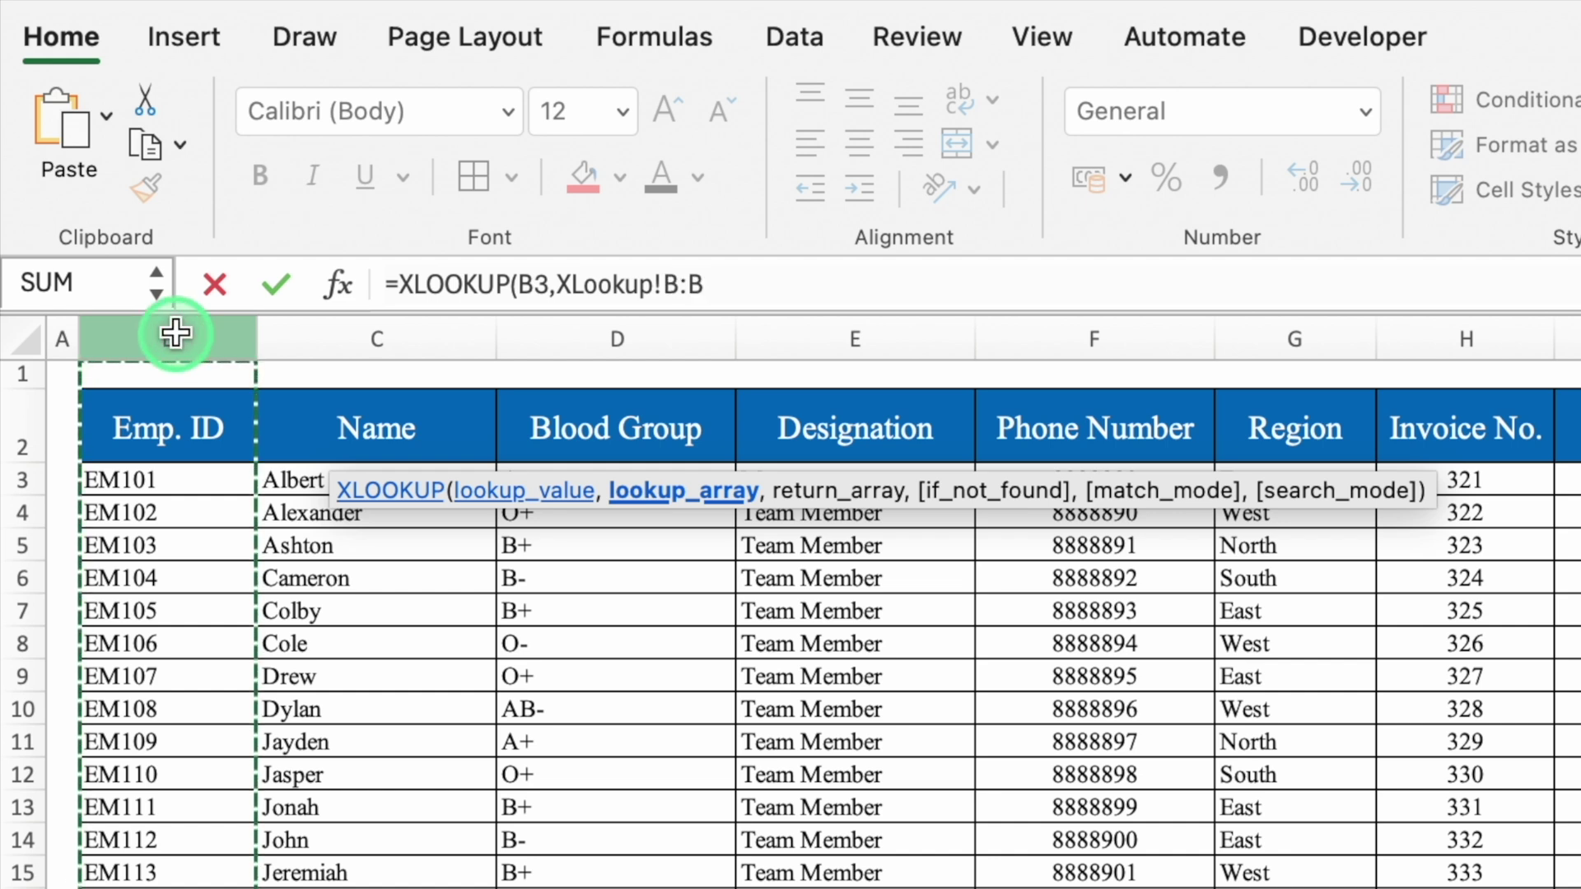
{"action": "key", "text": "F4"}
{"action": "key", "text": "ctrl+Page_Up"}
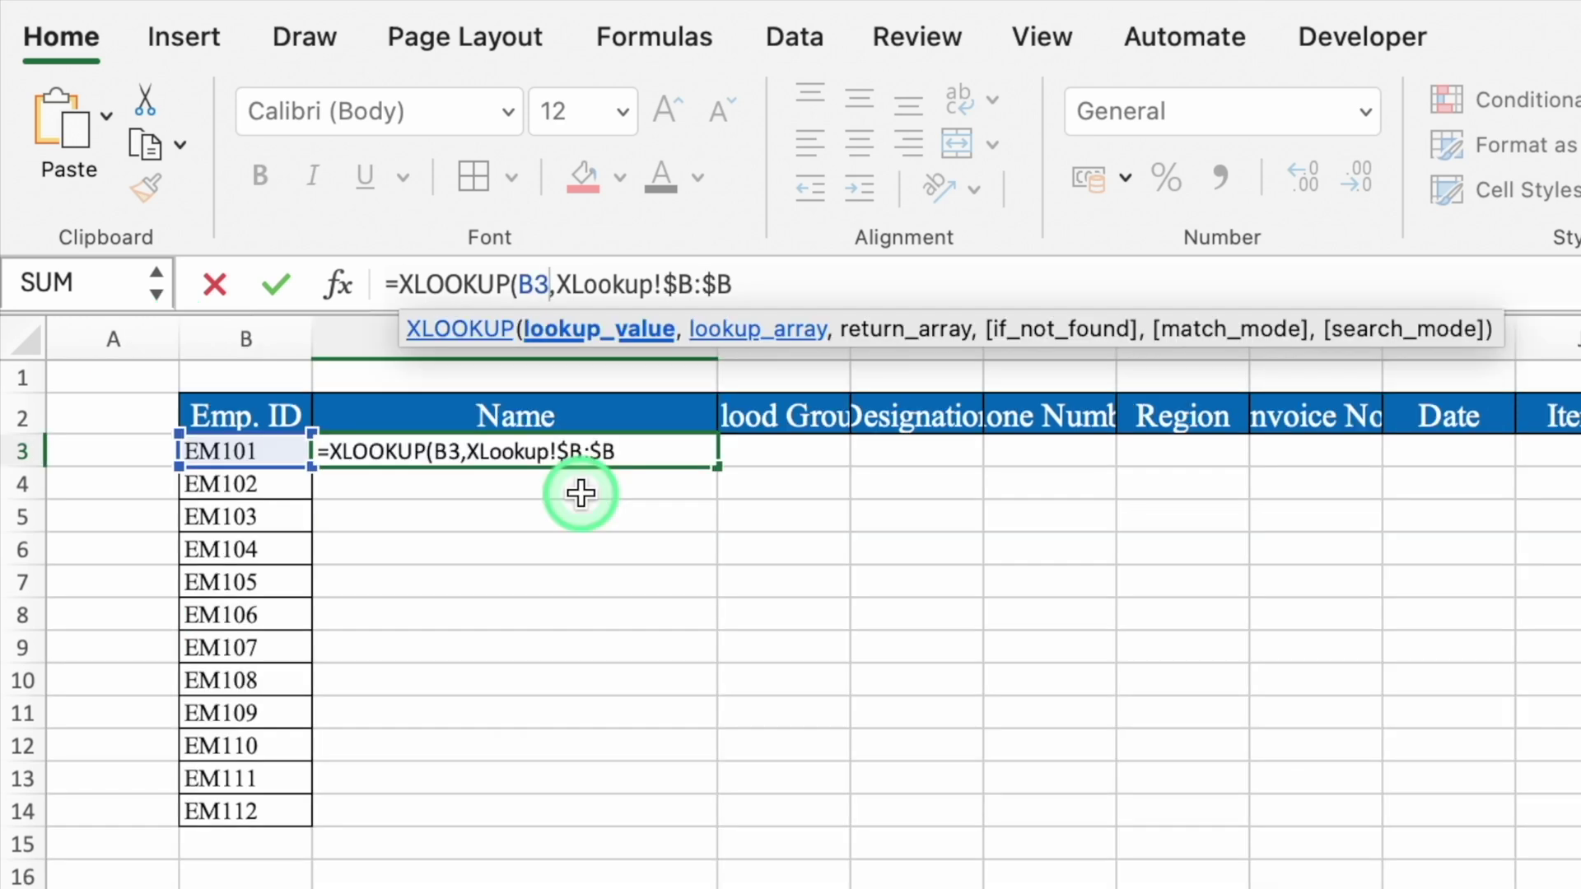
{"action": "key", "text": "F4"}
{"action": "key", "text": "F4"}
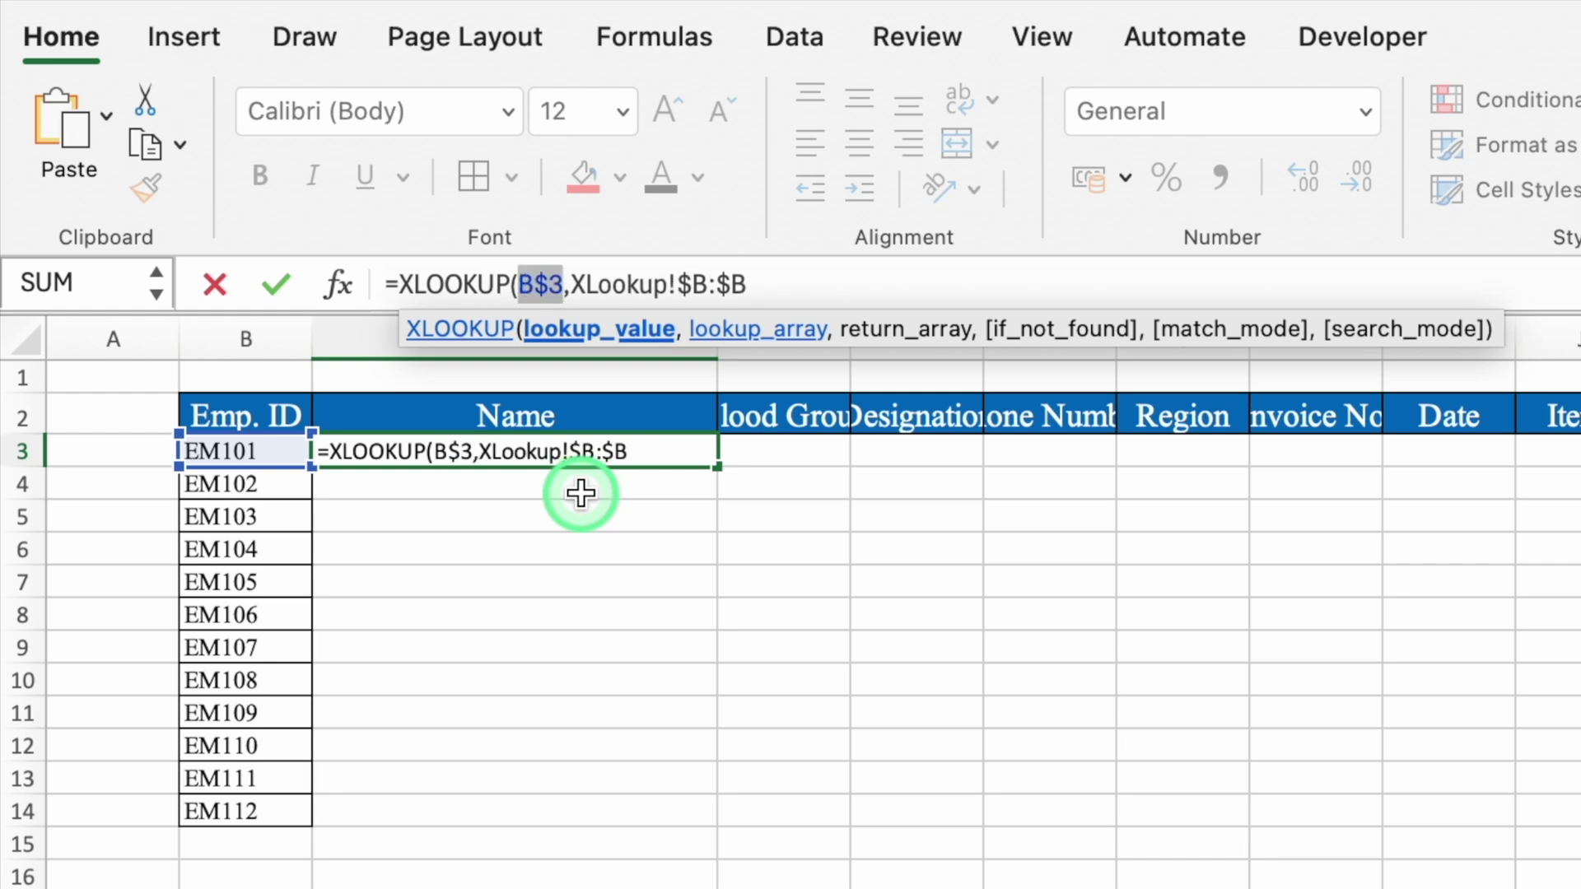
{"action": "left_click", "coordinate": [863, 283]}
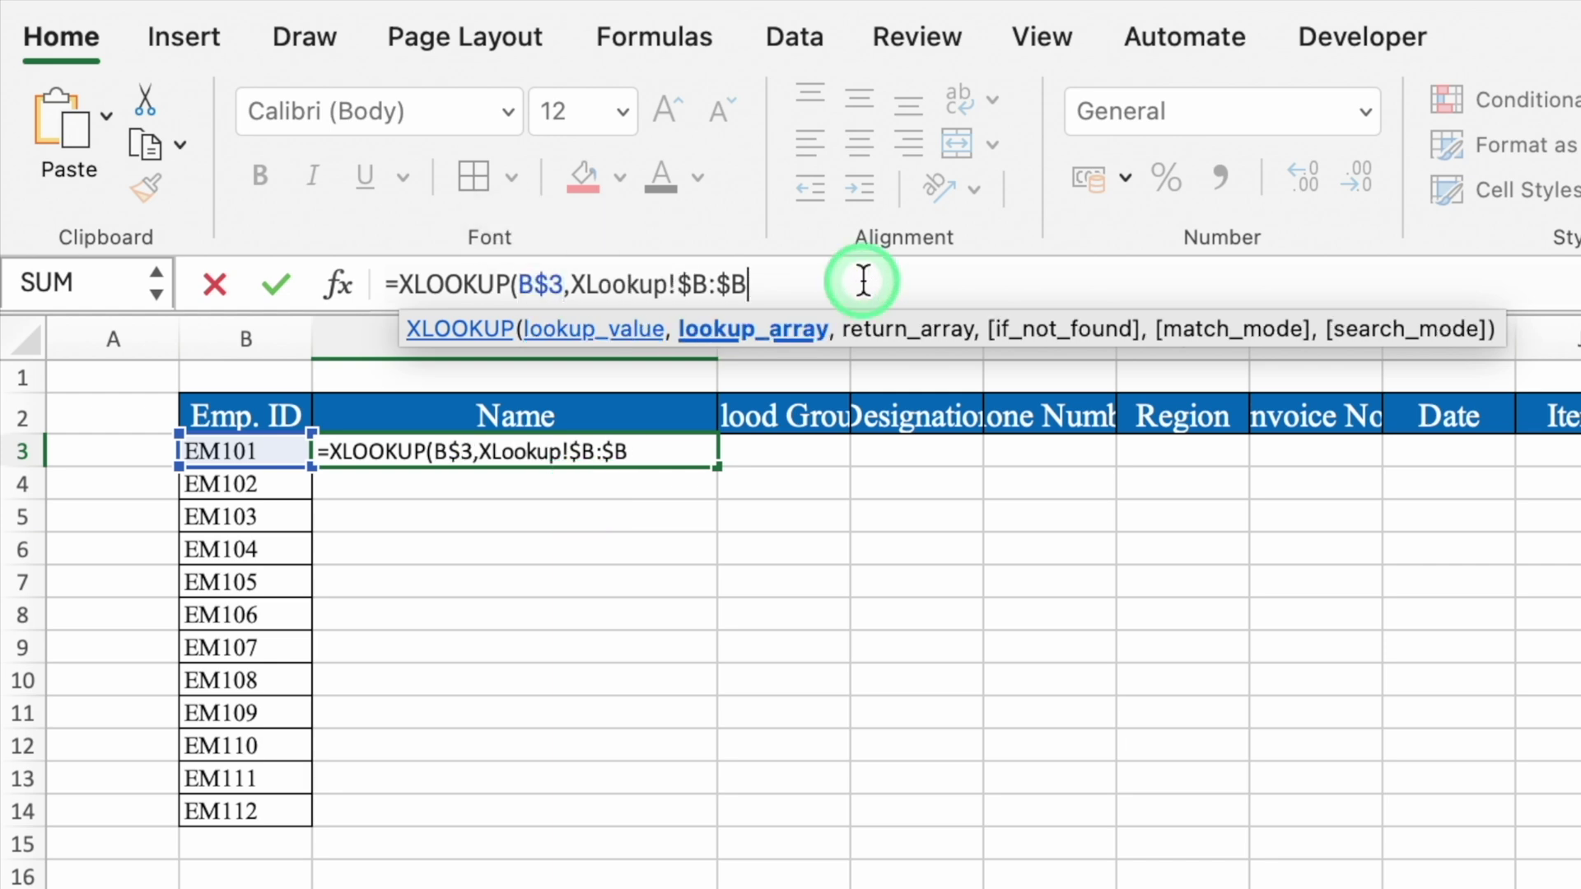
Step: Set the return array to the data sheet's Name column, XLookup!C:C, and complete the formula in C3
{"action": "type", "text": ","}
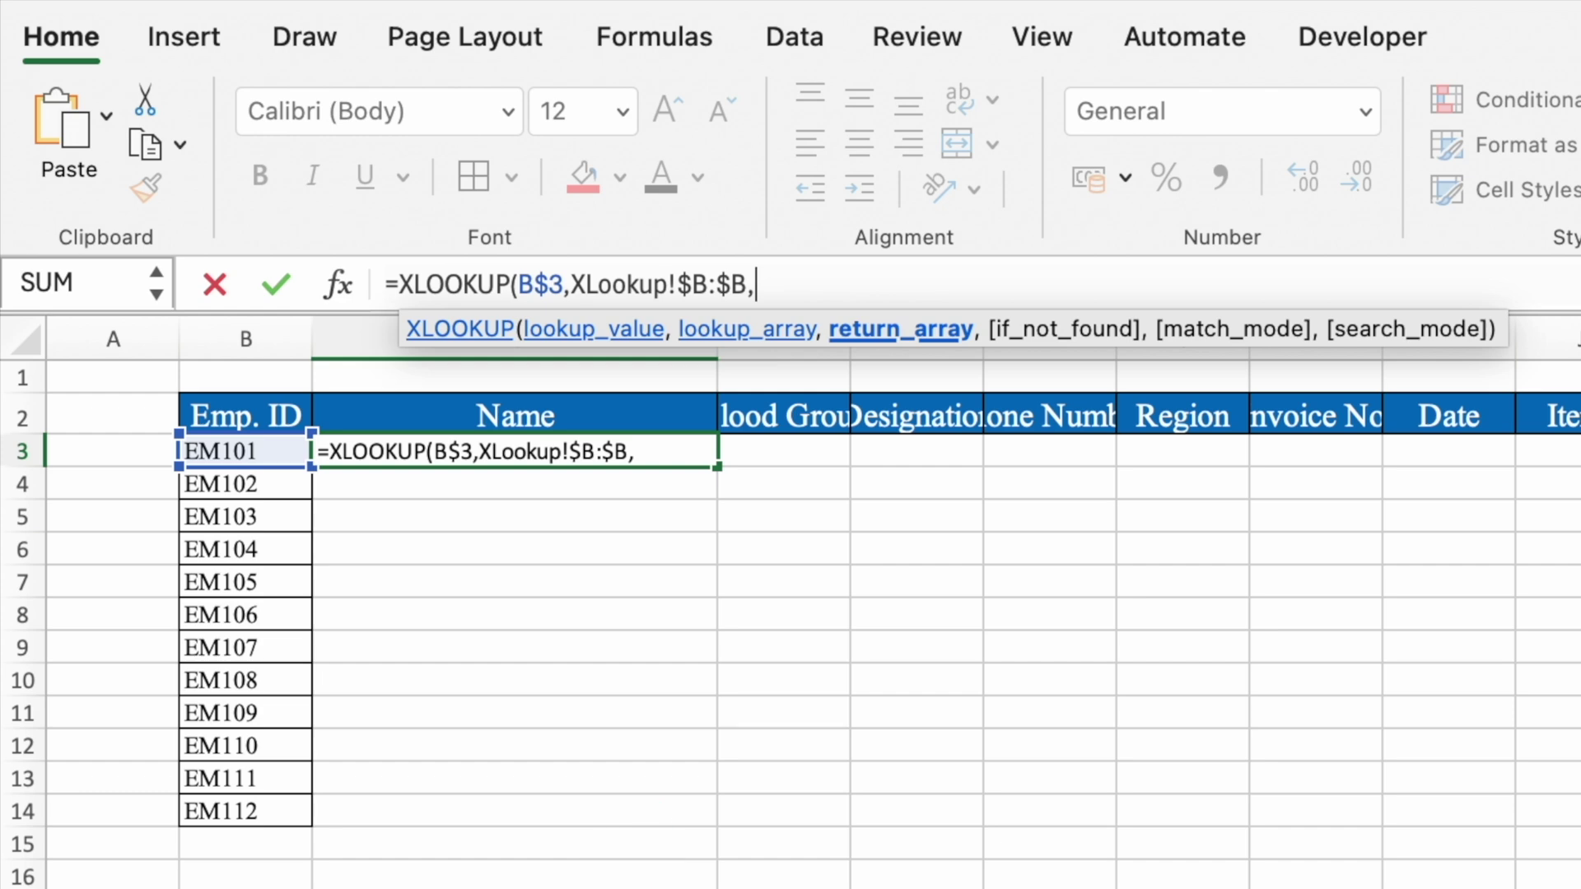
{"action": "key", "text": "ctrl+Page_Down"}
{"action": "left_click", "coordinate": [357, 331]}
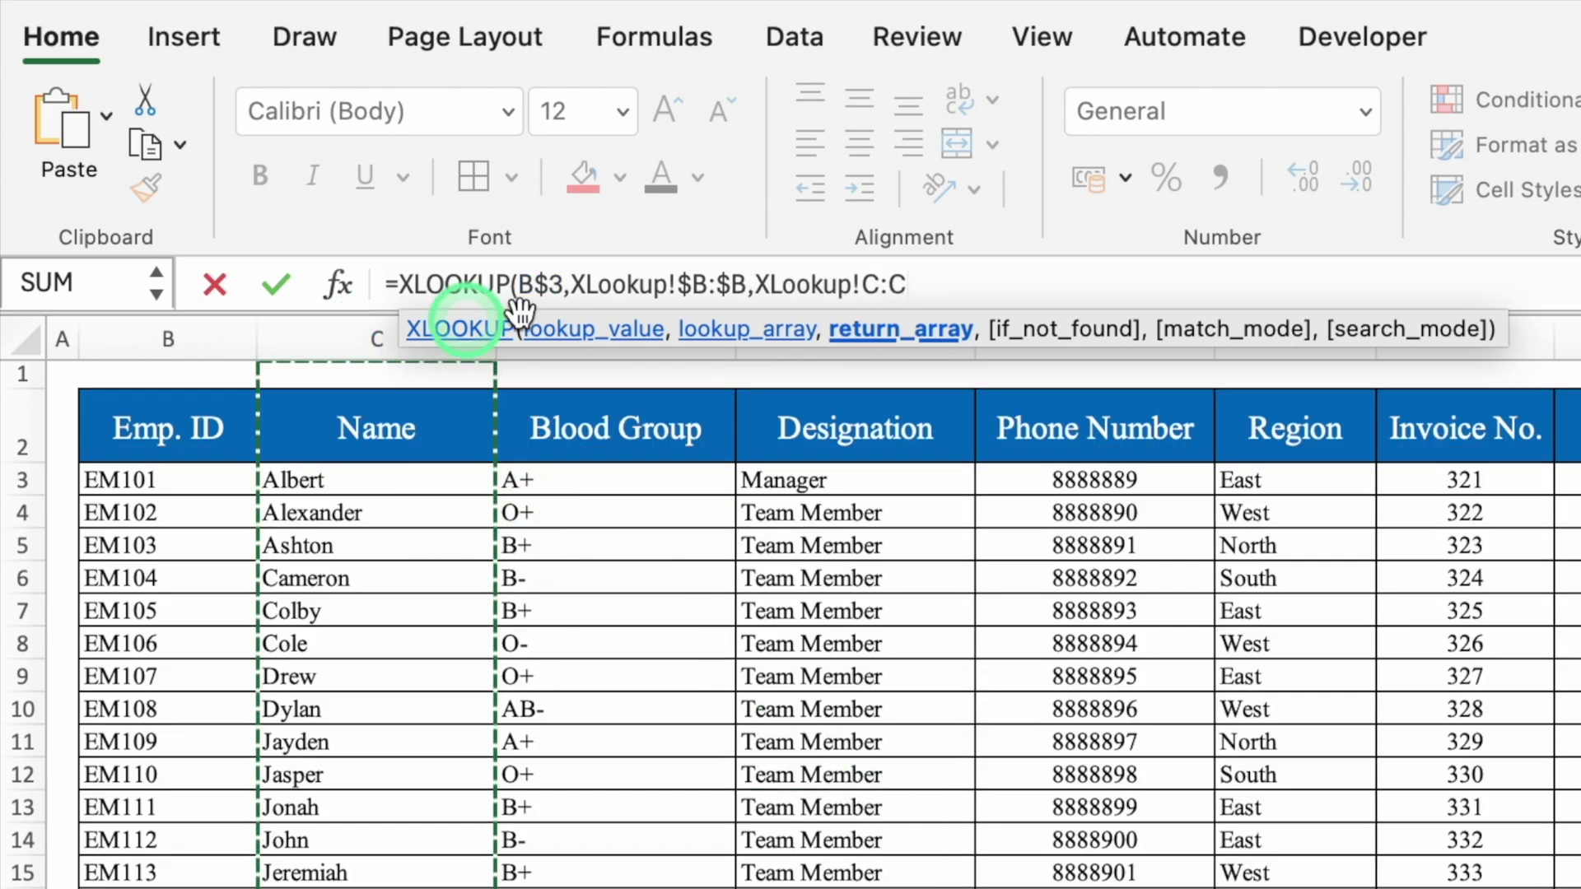
{"action": "type", "text": ")"}
{"action": "left_click", "coordinate": [1390, 414]}
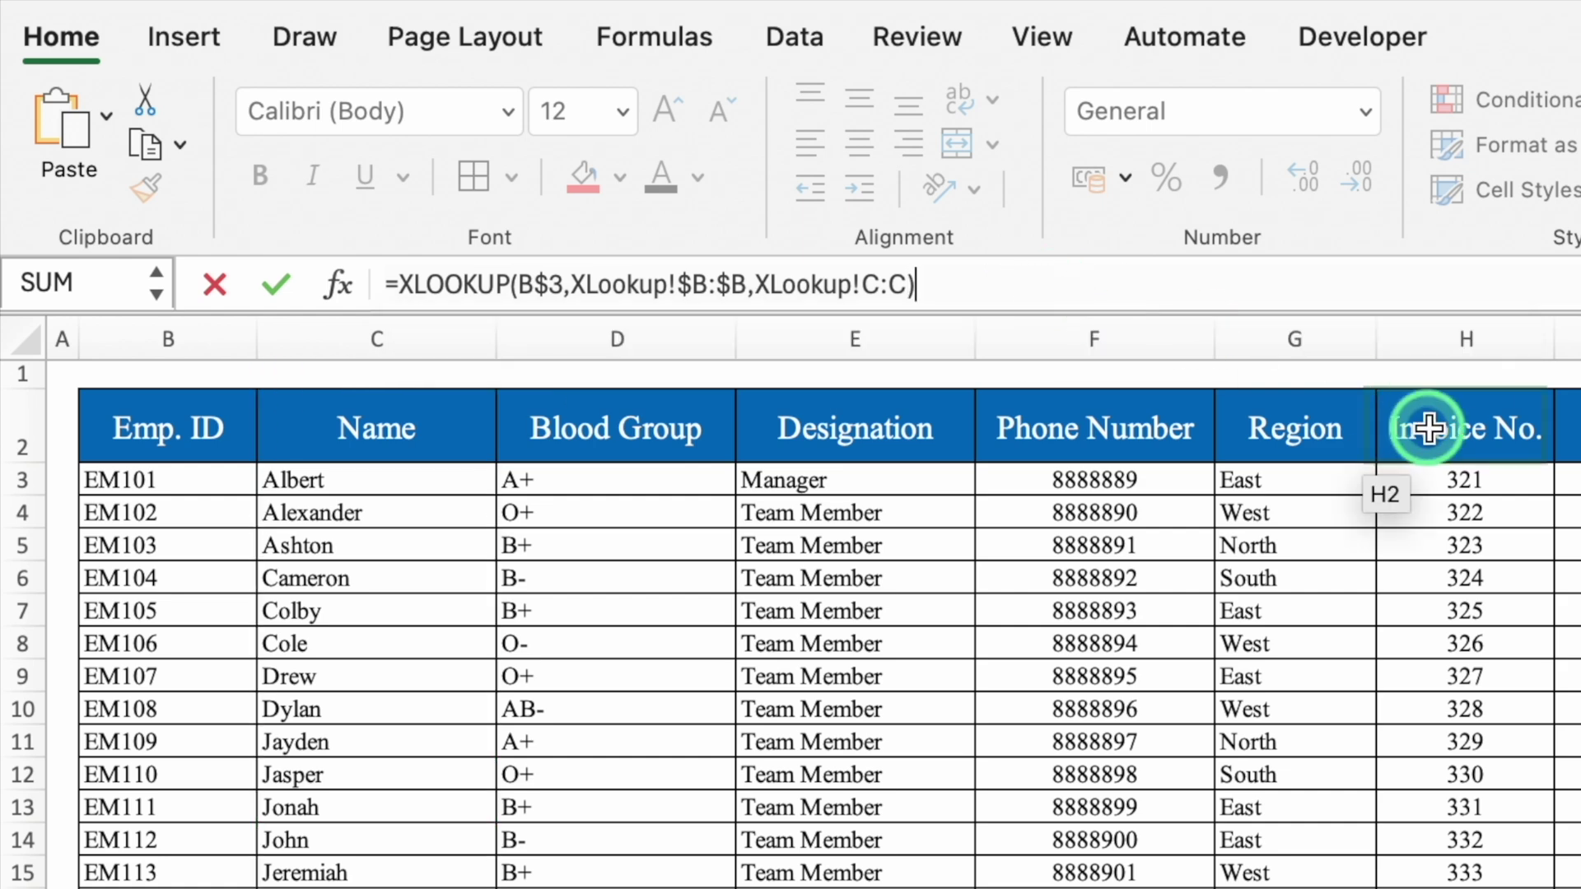
{"action": "key", "text": "Return"}
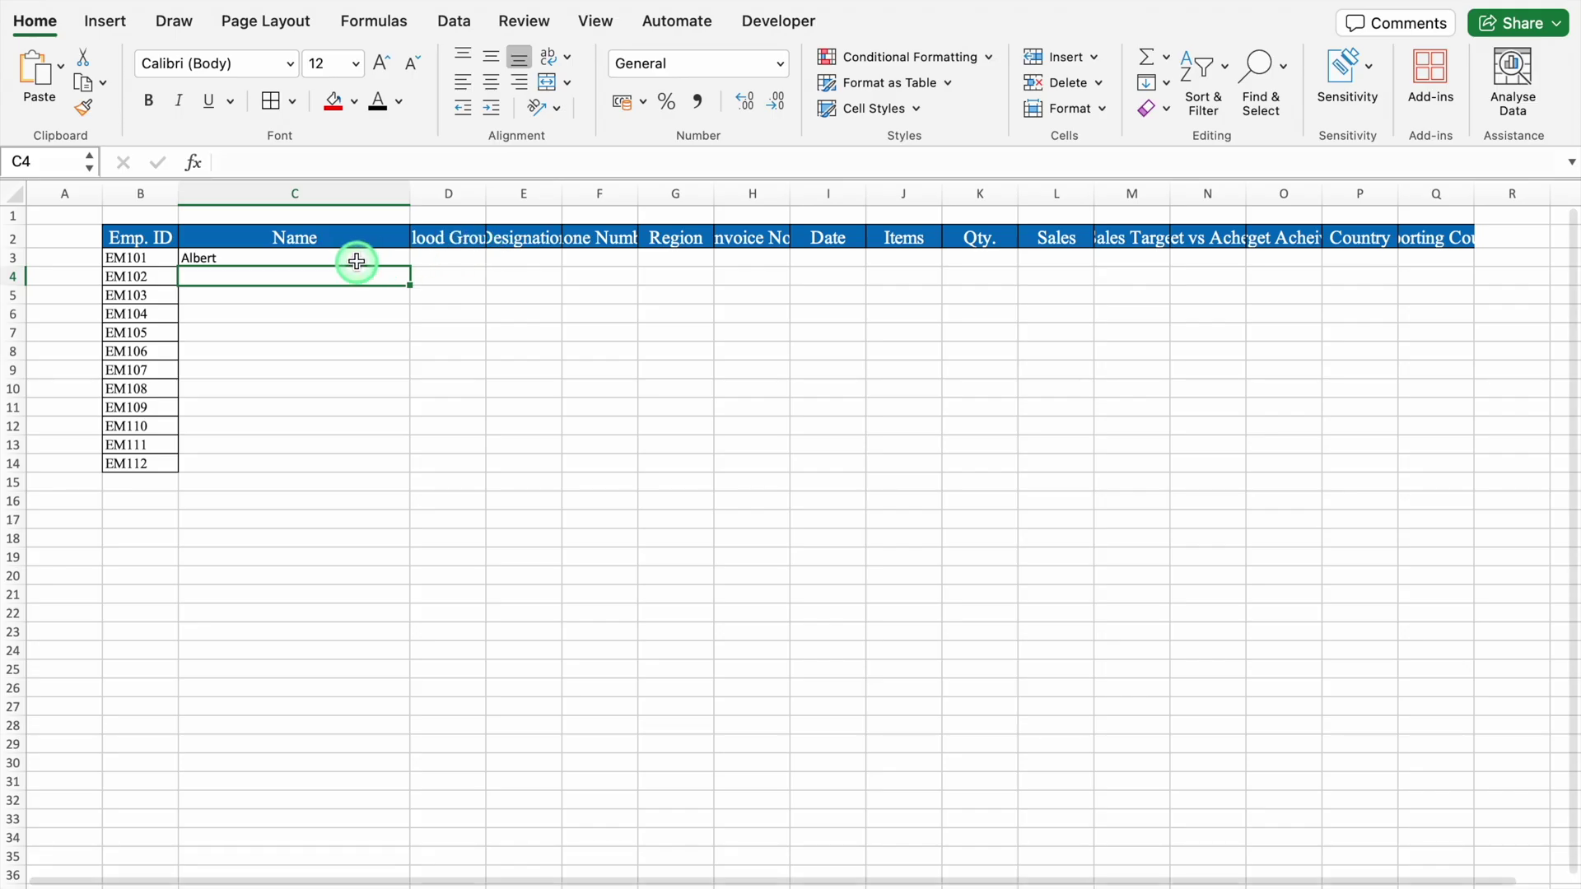
Step: Fill the XLOOKUP formula with lookup value $B3 from C3 across to column Q and down to row 113, for IDs through EM211
{"action": "left_click", "coordinate": [353, 261]}
{"action": "left_click_drag", "start_coordinate": [425, 272], "coordinate": [1474, 812]}
{"action": "left_click", "coordinate": [524, 813]}
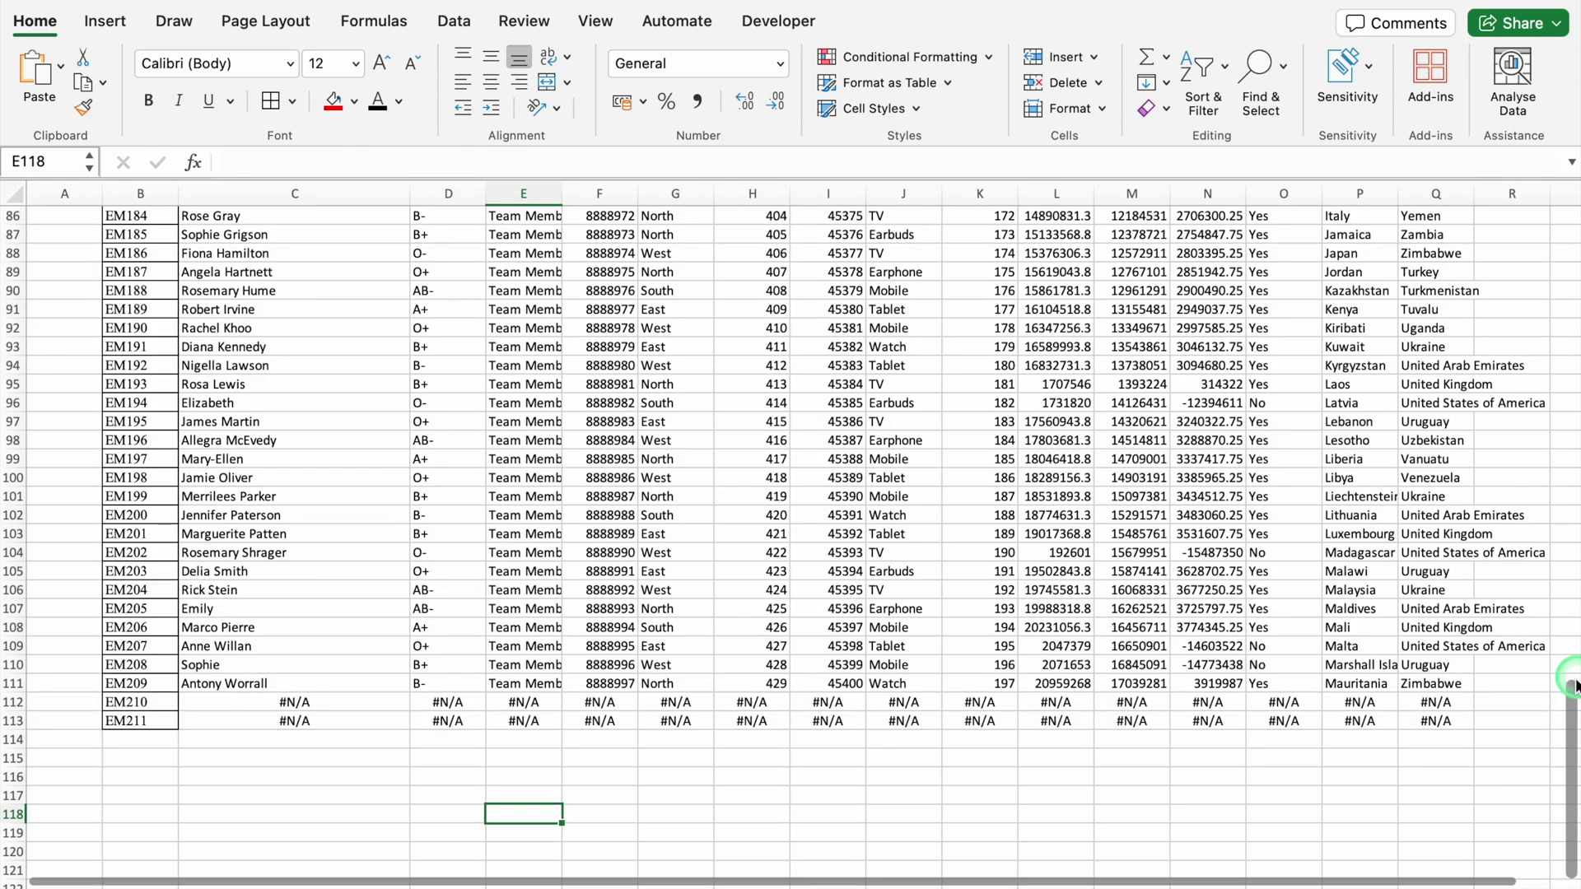
Step: Wrap the XLOOKUP in C3 with IFERROR, returning an empty string "" when the lookup fails
{"action": "scroll", "coordinate": [383, 739], "scroll_direction": "up", "scroll_amount": 20}
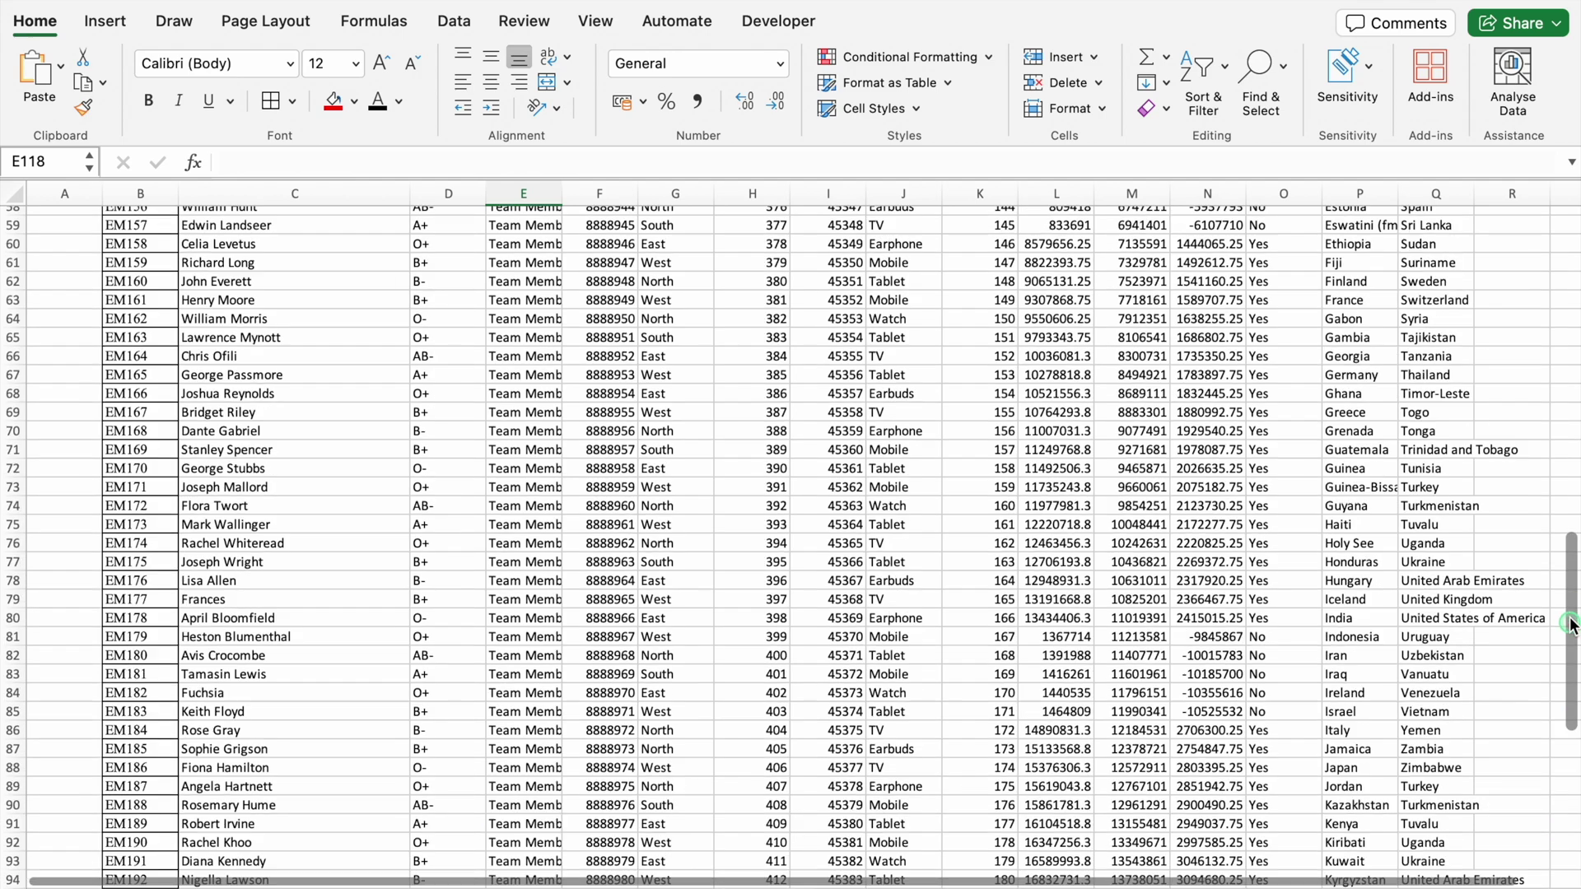
{"action": "left_click", "coordinate": [292, 258]}
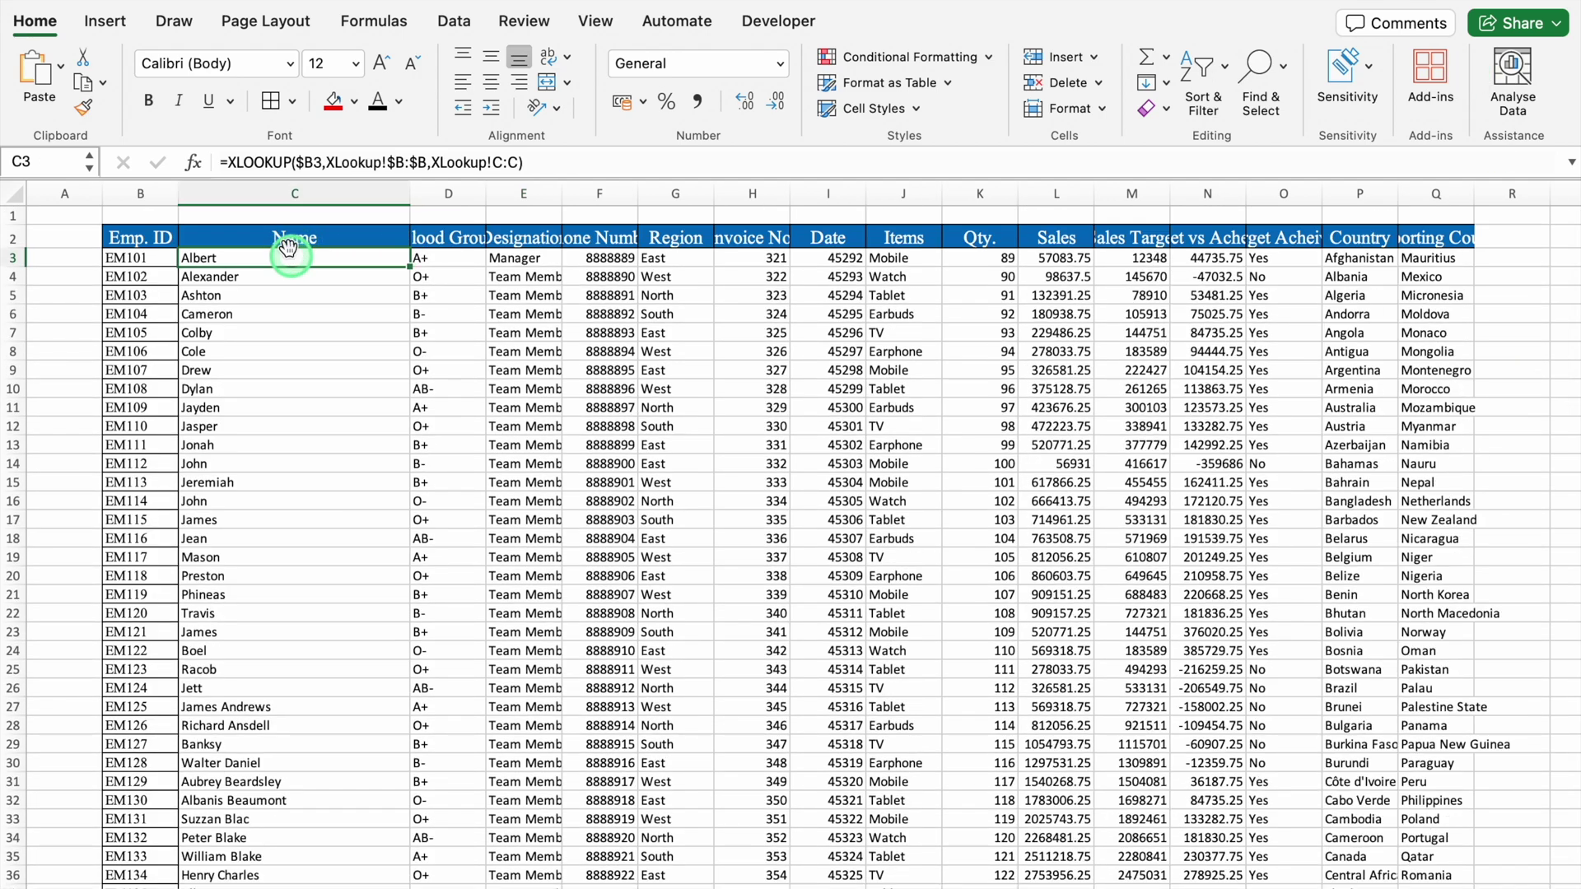
{"action": "left_click", "coordinate": [229, 162]}
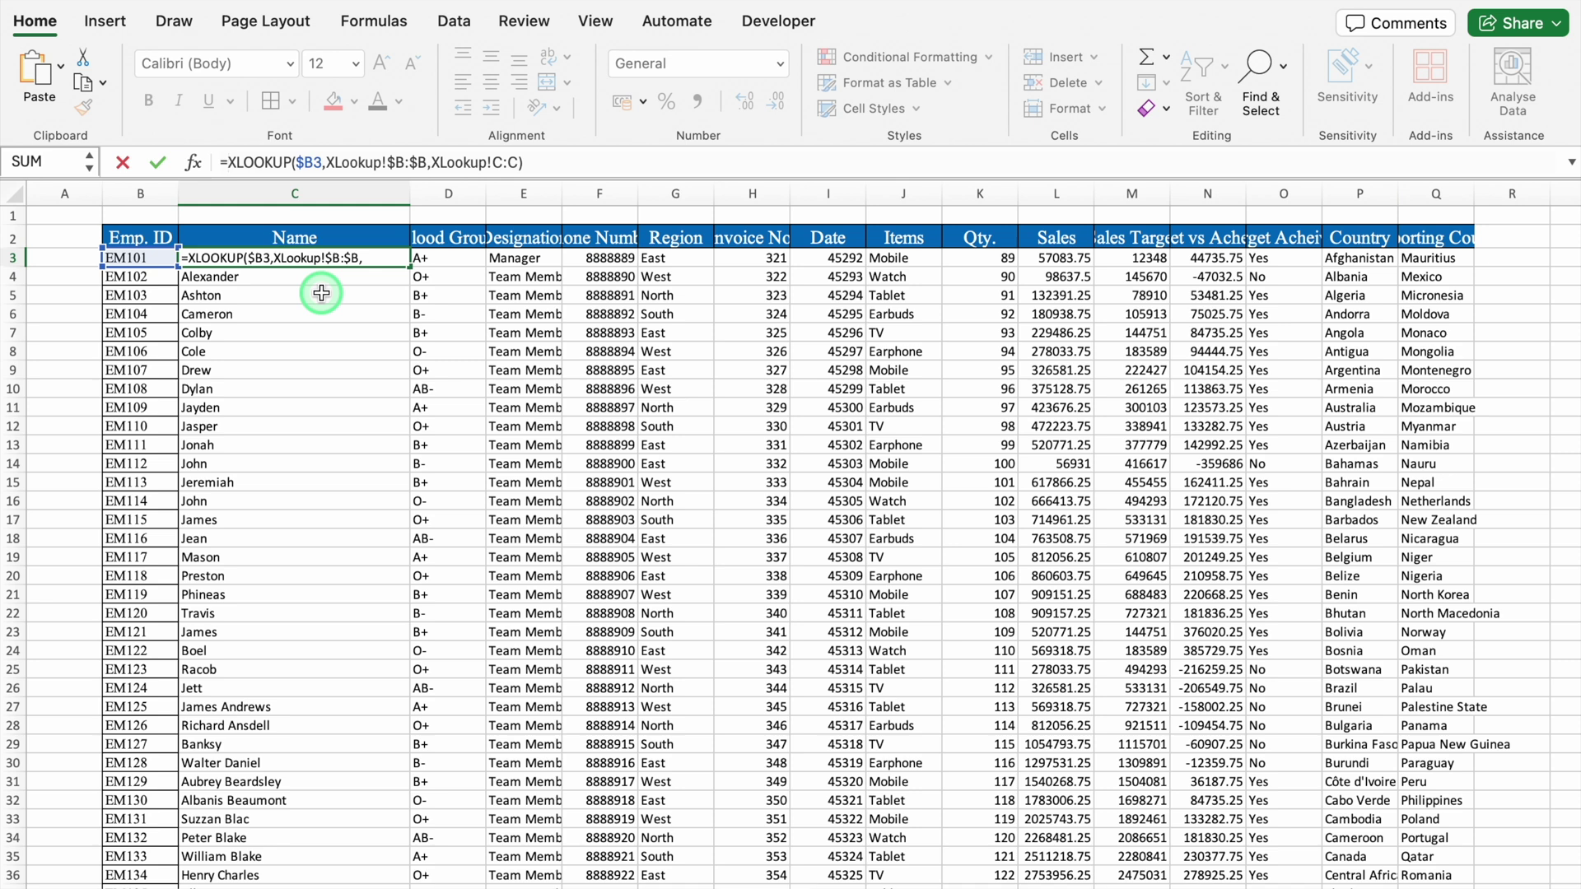
{"action": "type", "text": "iferr"}
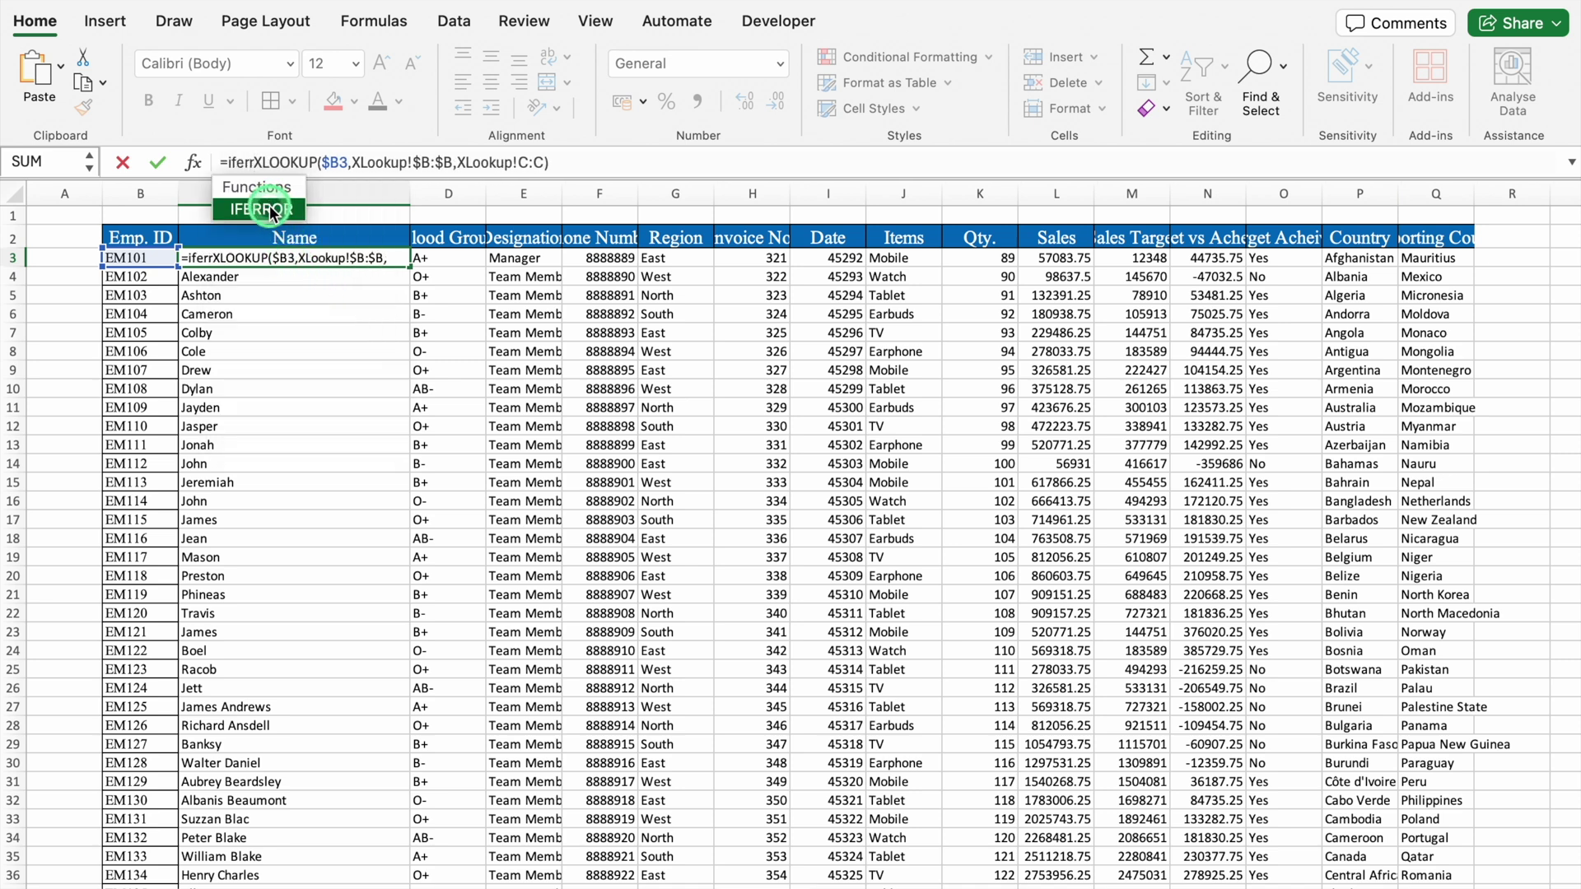
{"action": "double_click", "coordinate": [271, 210]}
{"action": "left_click", "coordinate": [601, 164]}
{"action": "type", "text": ","}
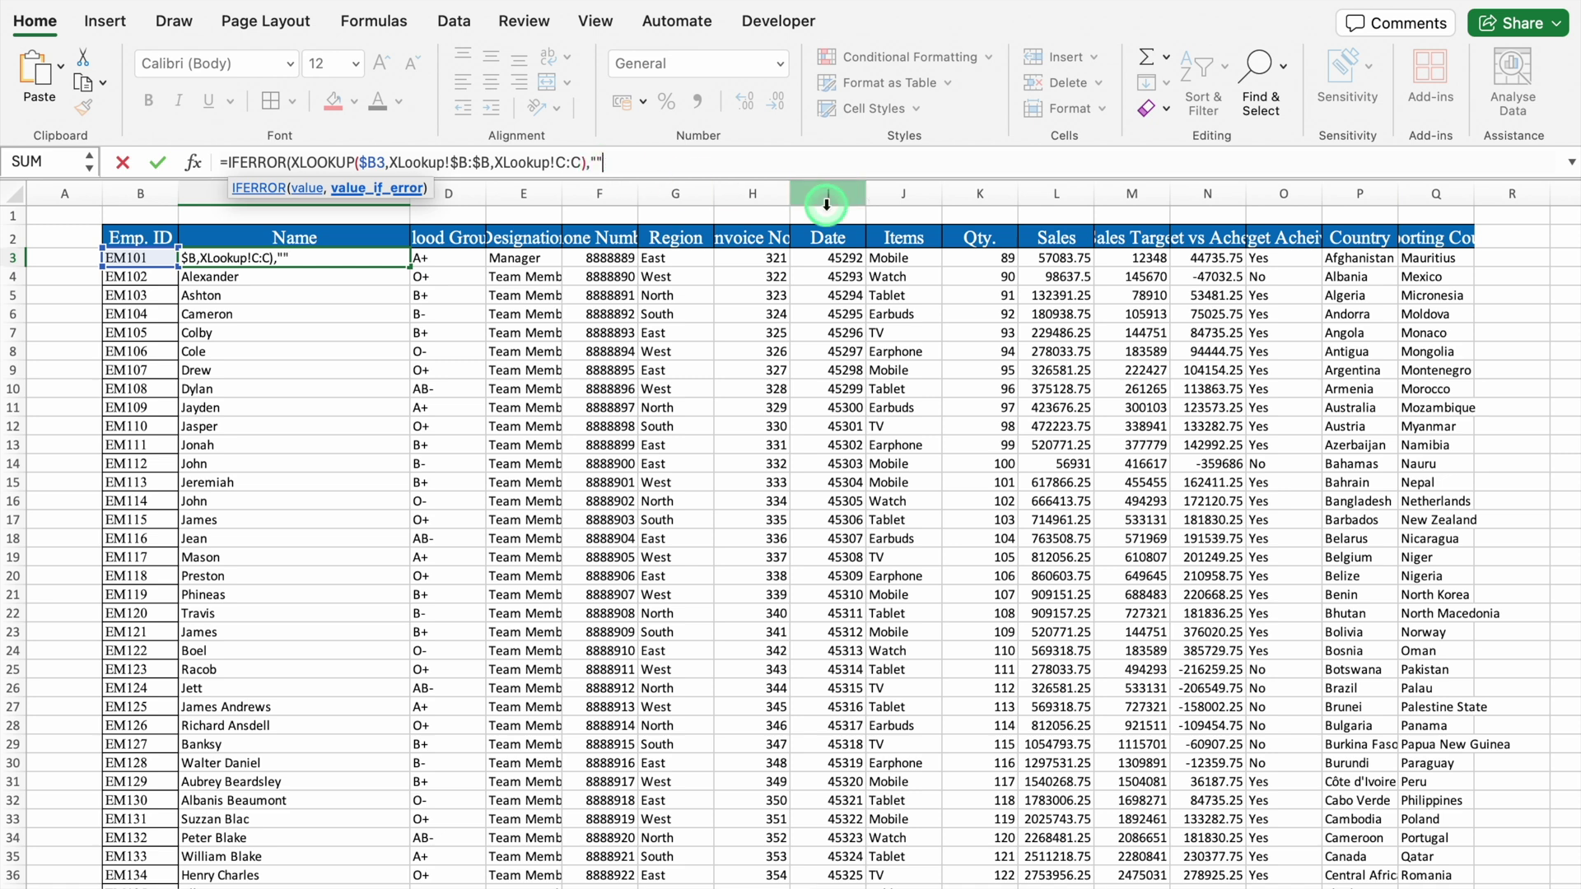
{"action": "type", "text": ")"}
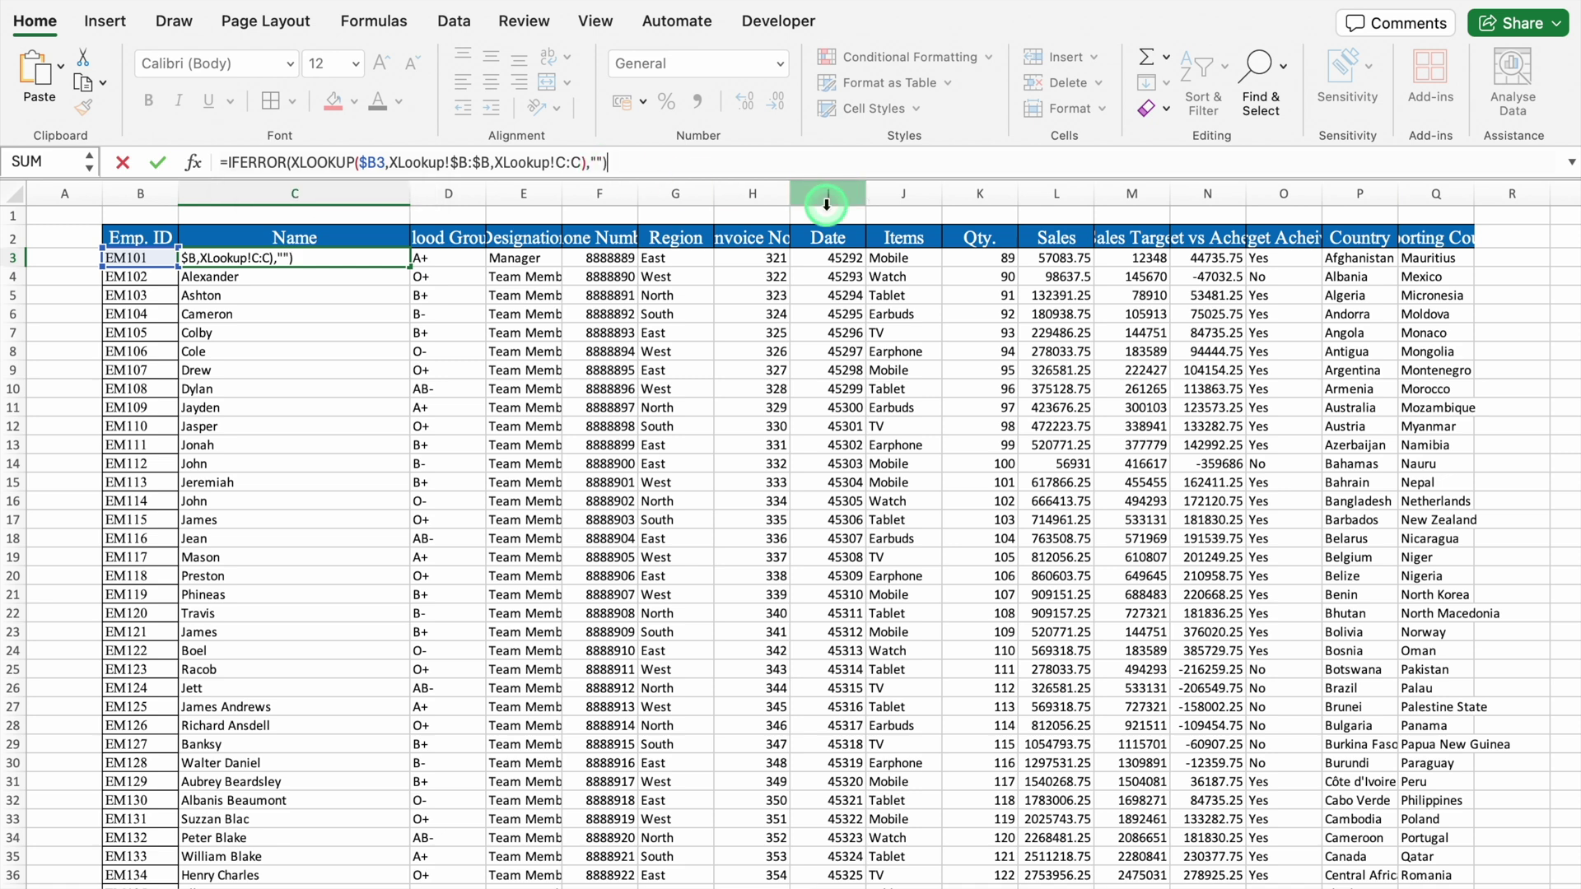
{"action": "key", "text": "Return"}
Step: Fill the IFERROR formula from C3 across to column Q and down to row 113, and narrow the empty column A
{"action": "left_click", "coordinate": [363, 257]}
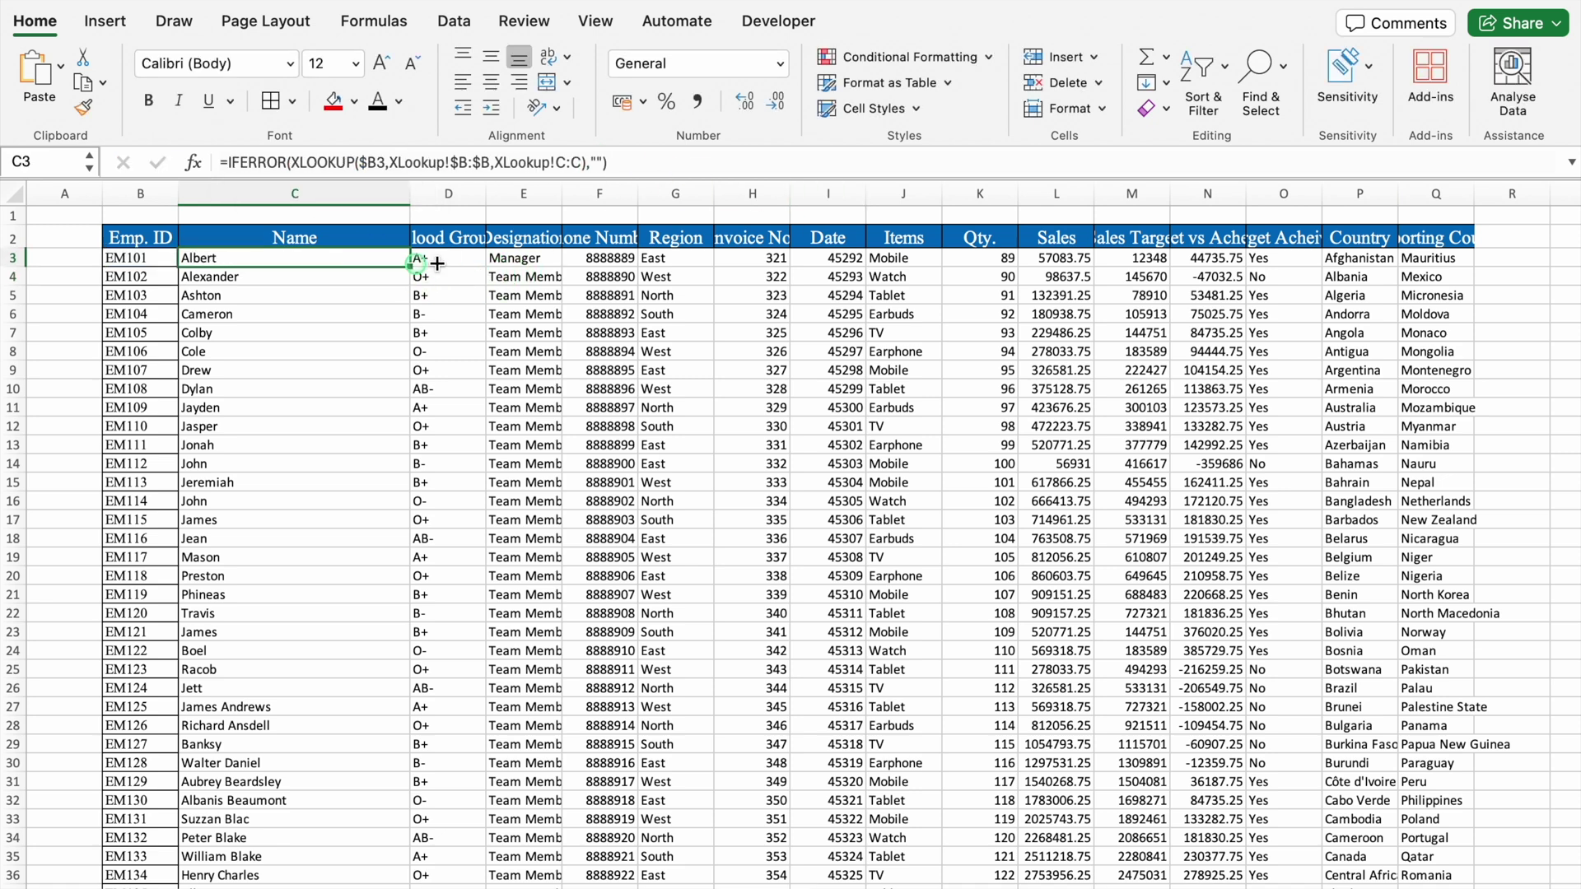
{"action": "left_click_drag", "start_coordinate": [1477, 264], "coordinate": [1482, 885]}
{"action": "left_click_drag", "start_coordinate": [1571, 790], "coordinate": [1560, 258]}
{"action": "left_click_drag", "start_coordinate": [102, 194], "coordinate": [55, 194]}
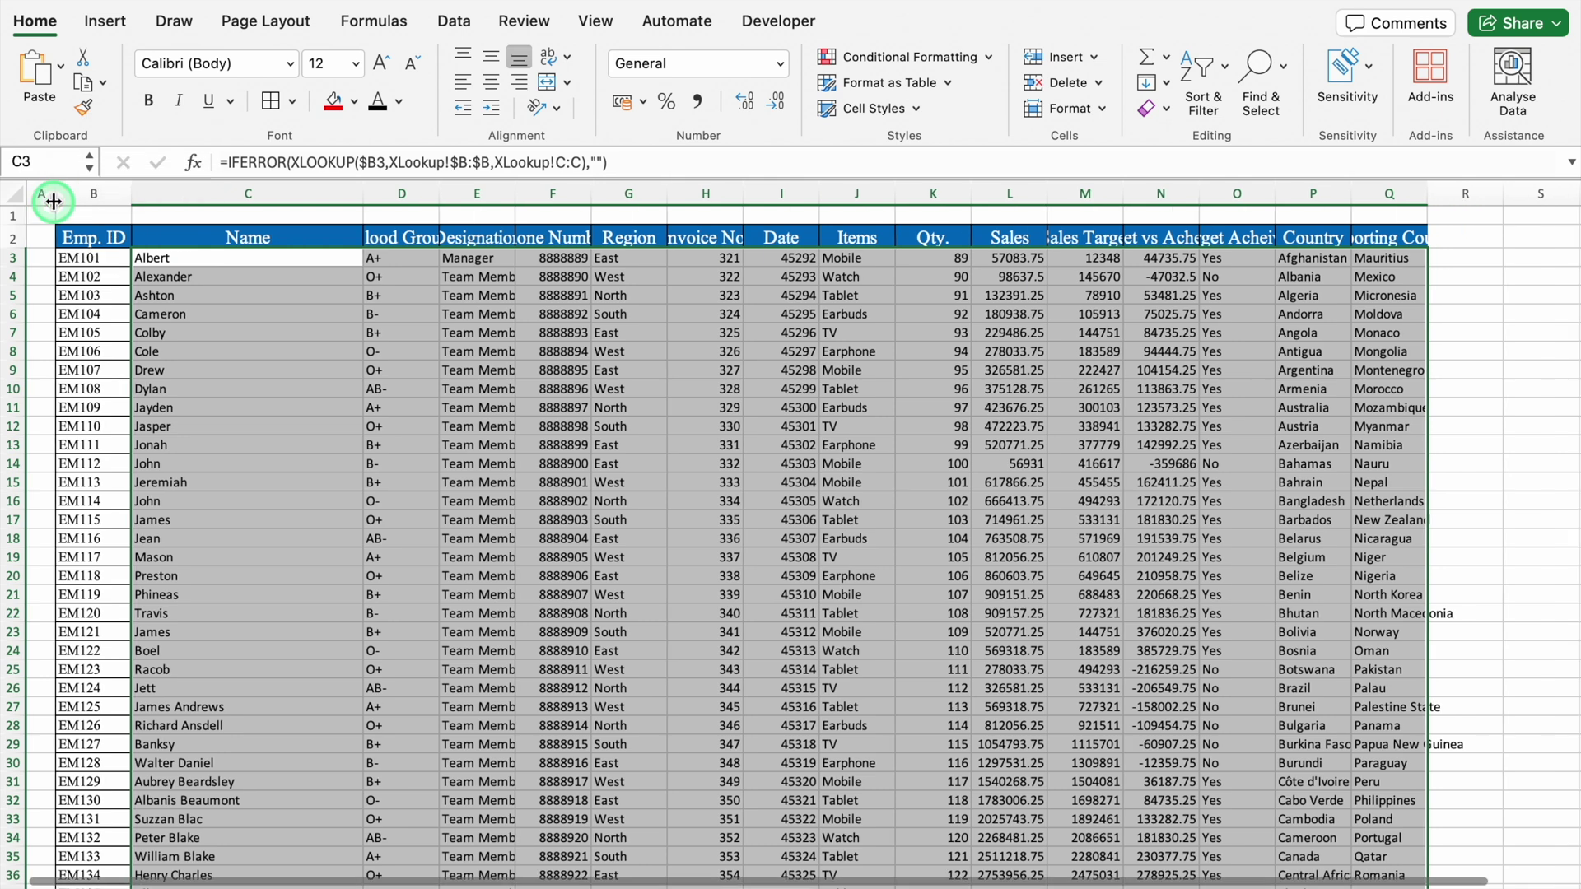
Step: Apply borders to all cells of the lookup table, B2:Q113
{"action": "left_click", "coordinate": [93, 239]}
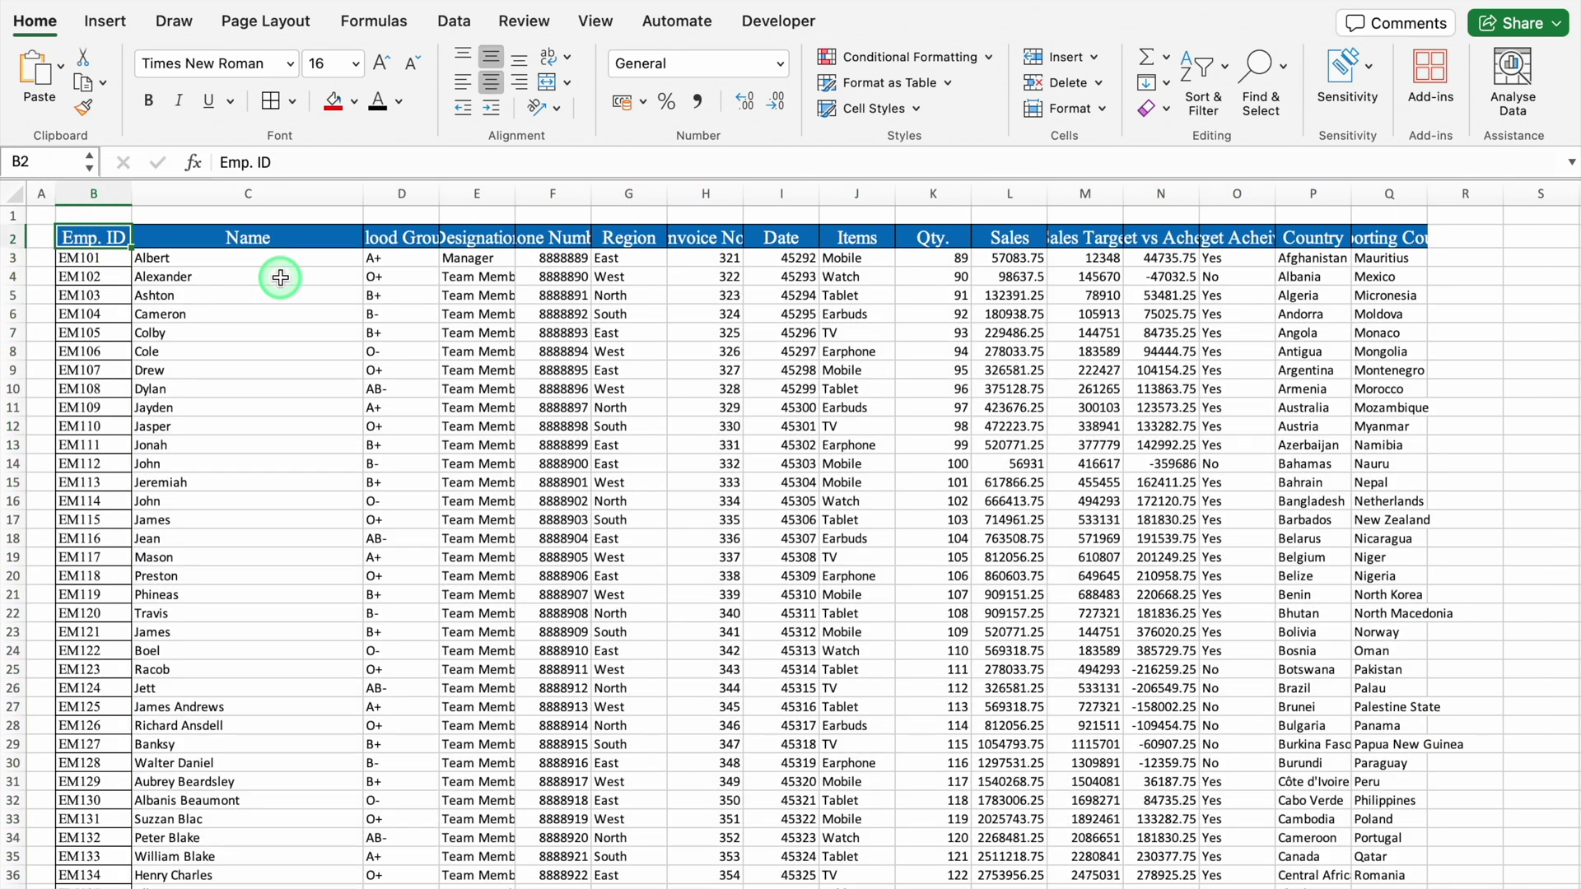
{"action": "key", "text": "ctrl+shift+Right"}
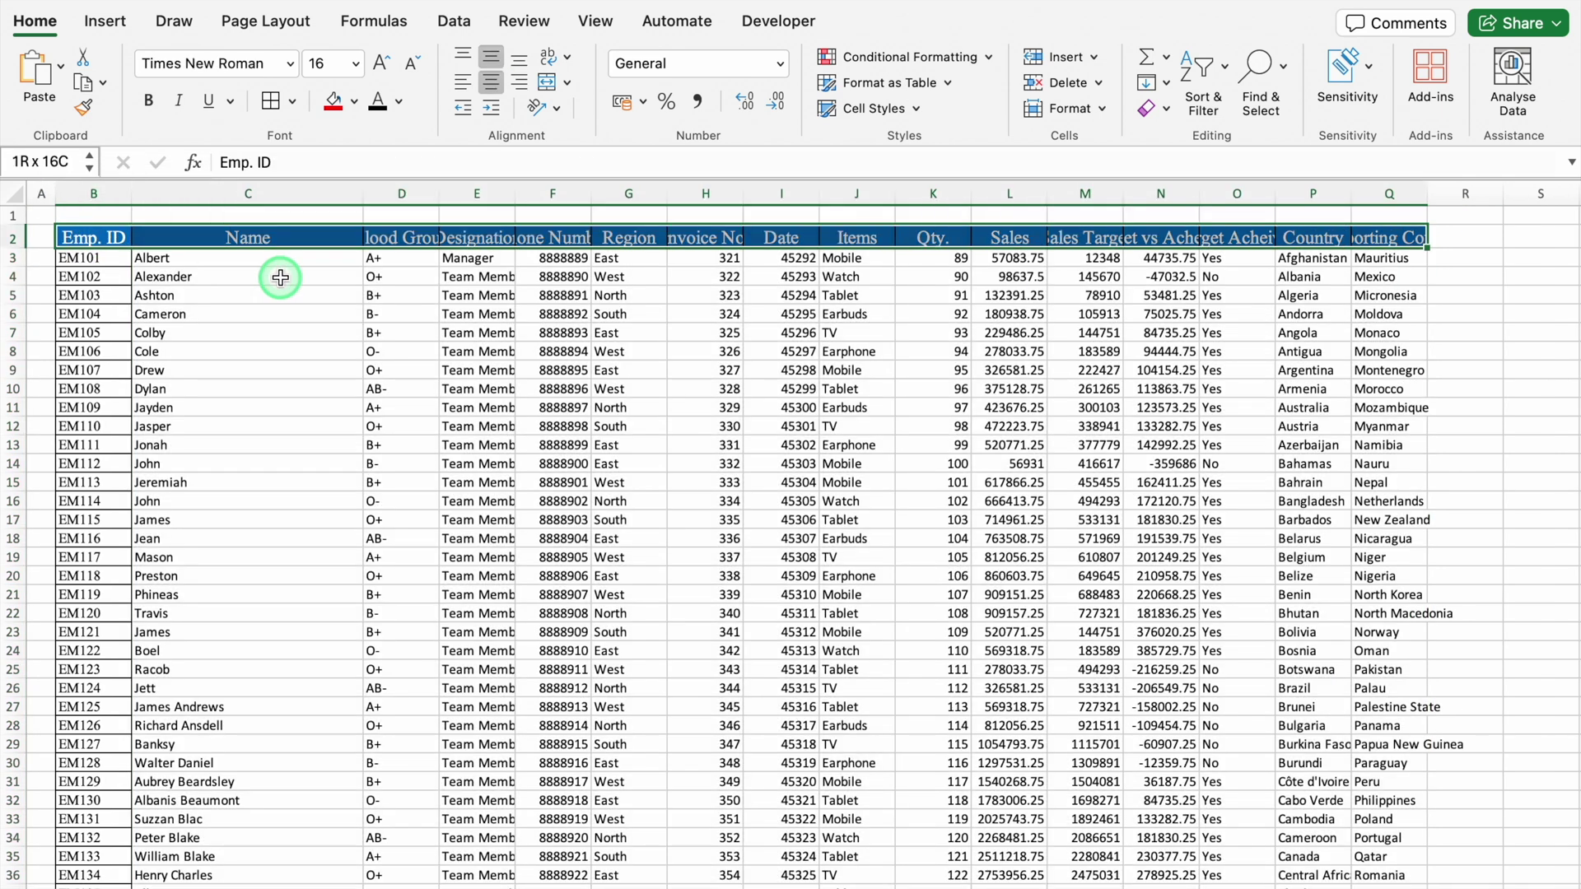
{"action": "key", "text": "ctrl+shift+Down"}
{"action": "left_click", "coordinate": [270, 101]}
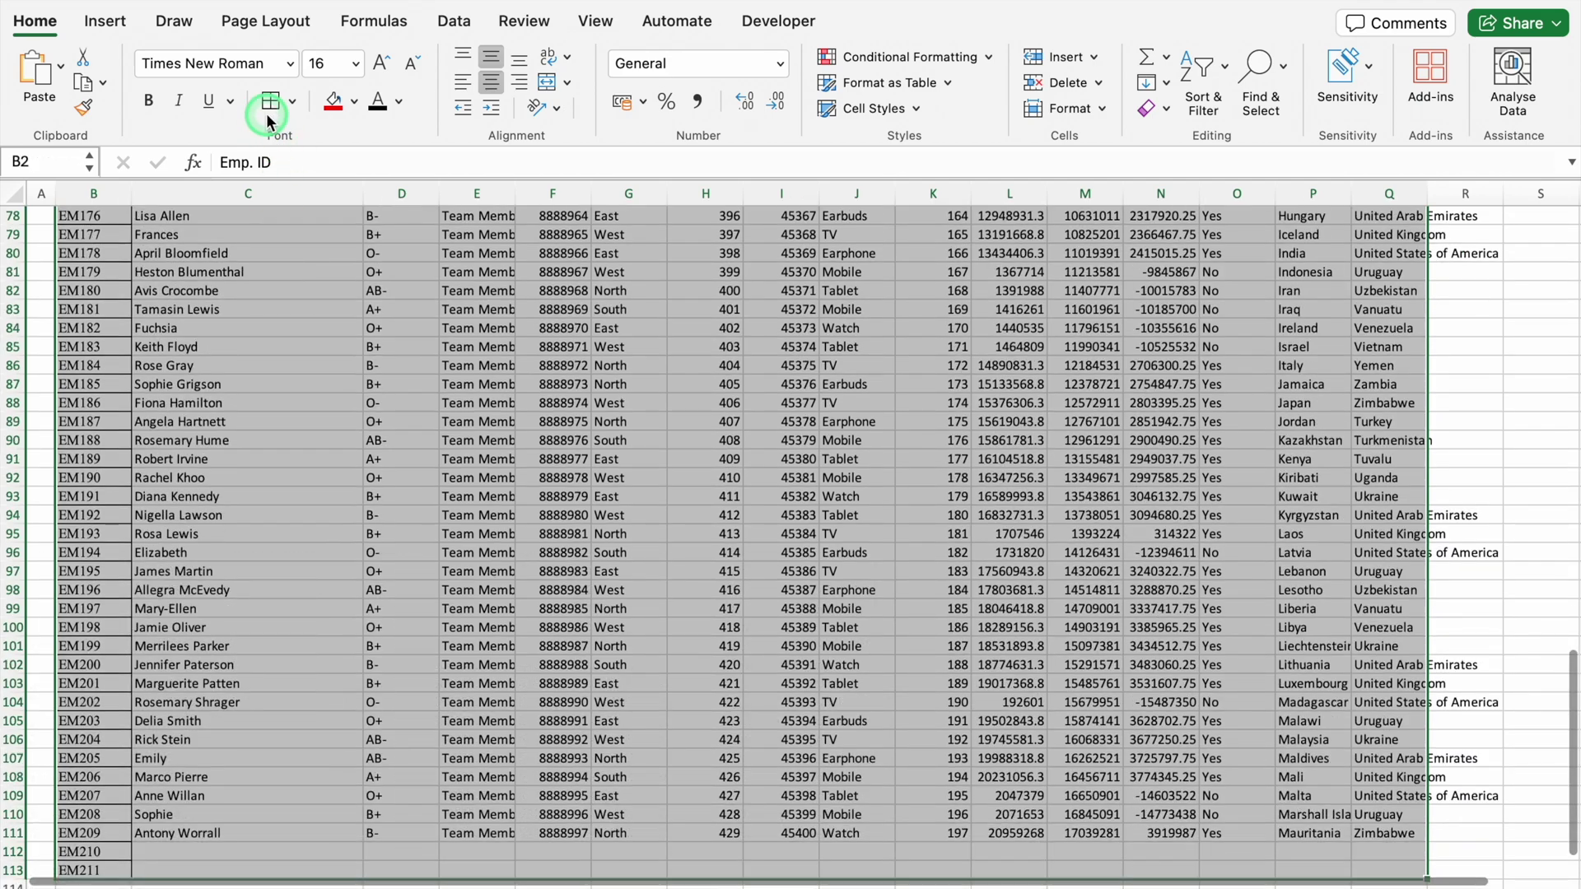
{"action": "key", "text": "ctrl+BackSpace"}
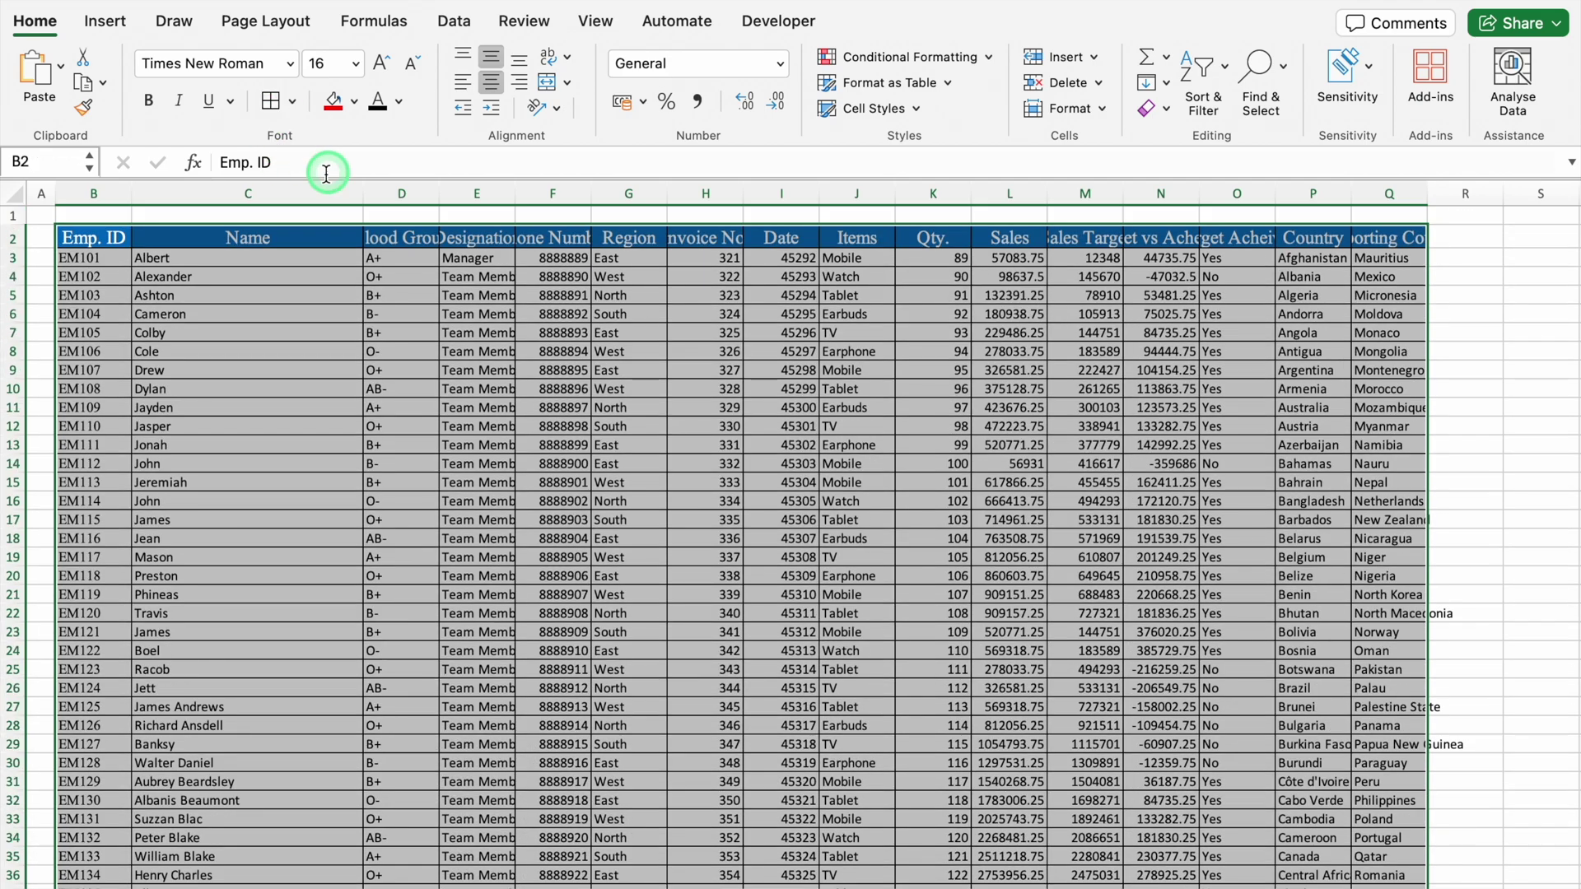
Step: Autofit all column widths on the sheet to their contents
{"action": "left_click", "coordinate": [18, 196]}
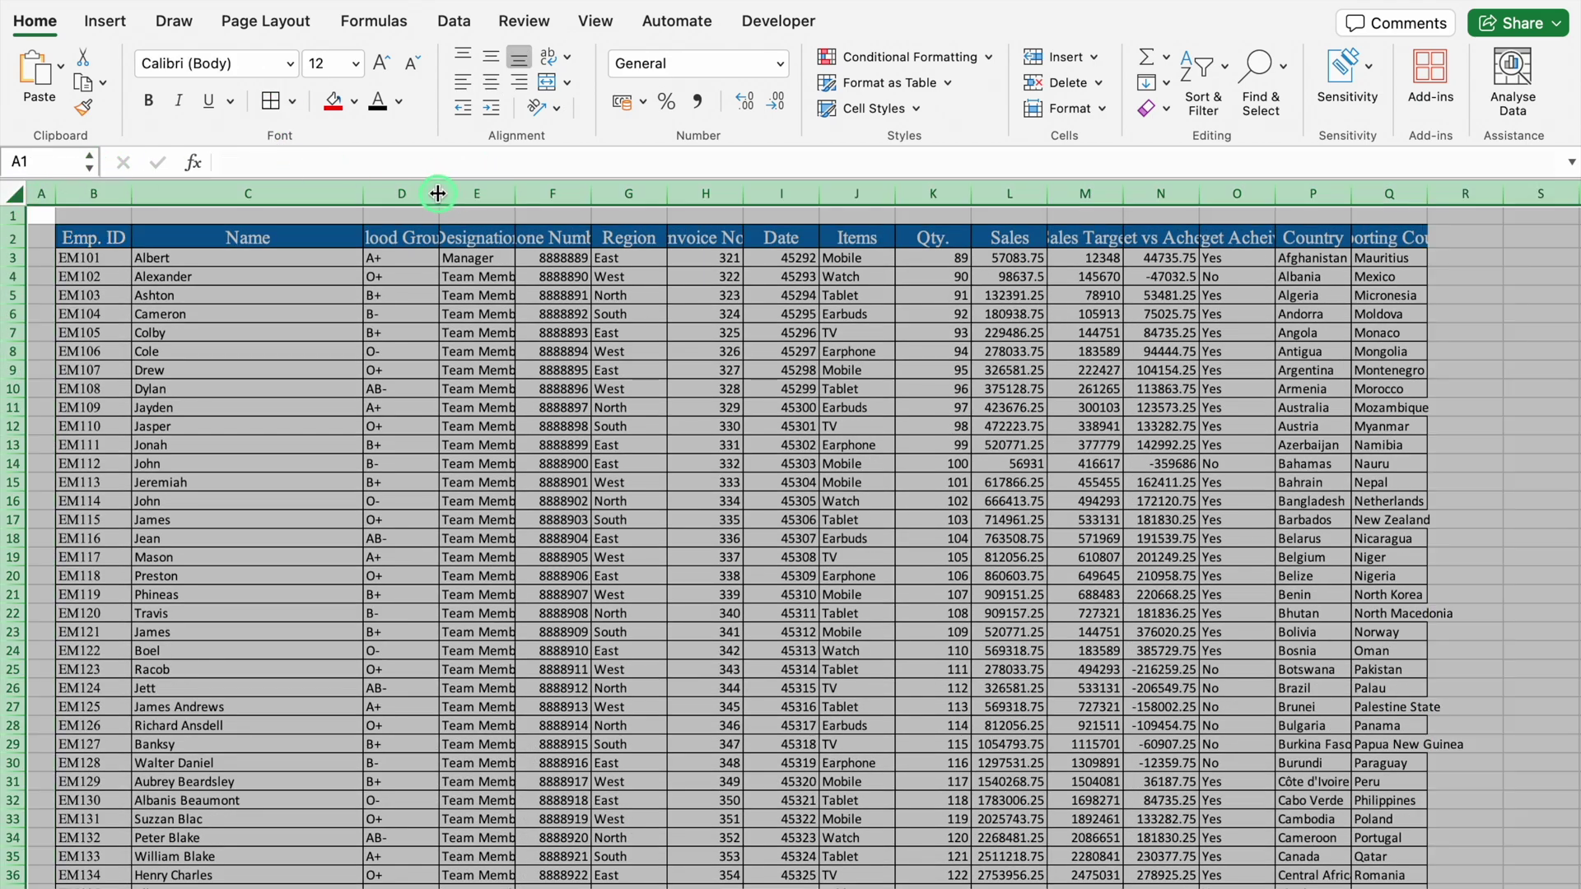
{"action": "double_click", "coordinate": [438, 193]}
{"action": "left_click", "coordinate": [990, 484]}
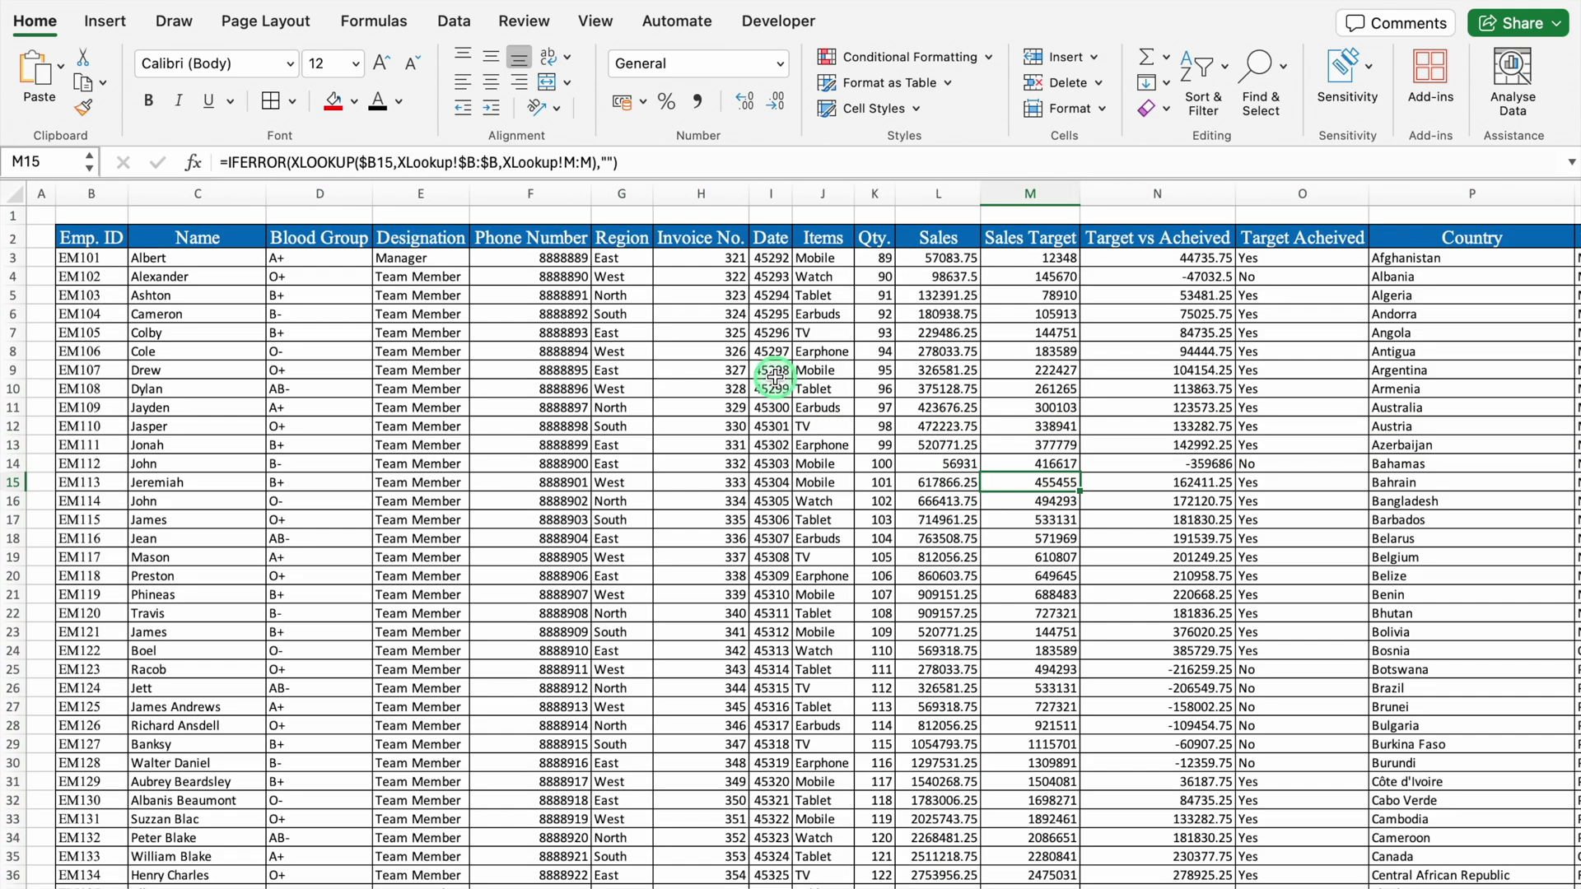
Step: Format the Date column I as a date with the 14-Mar type
{"action": "left_click", "coordinate": [768, 194]}
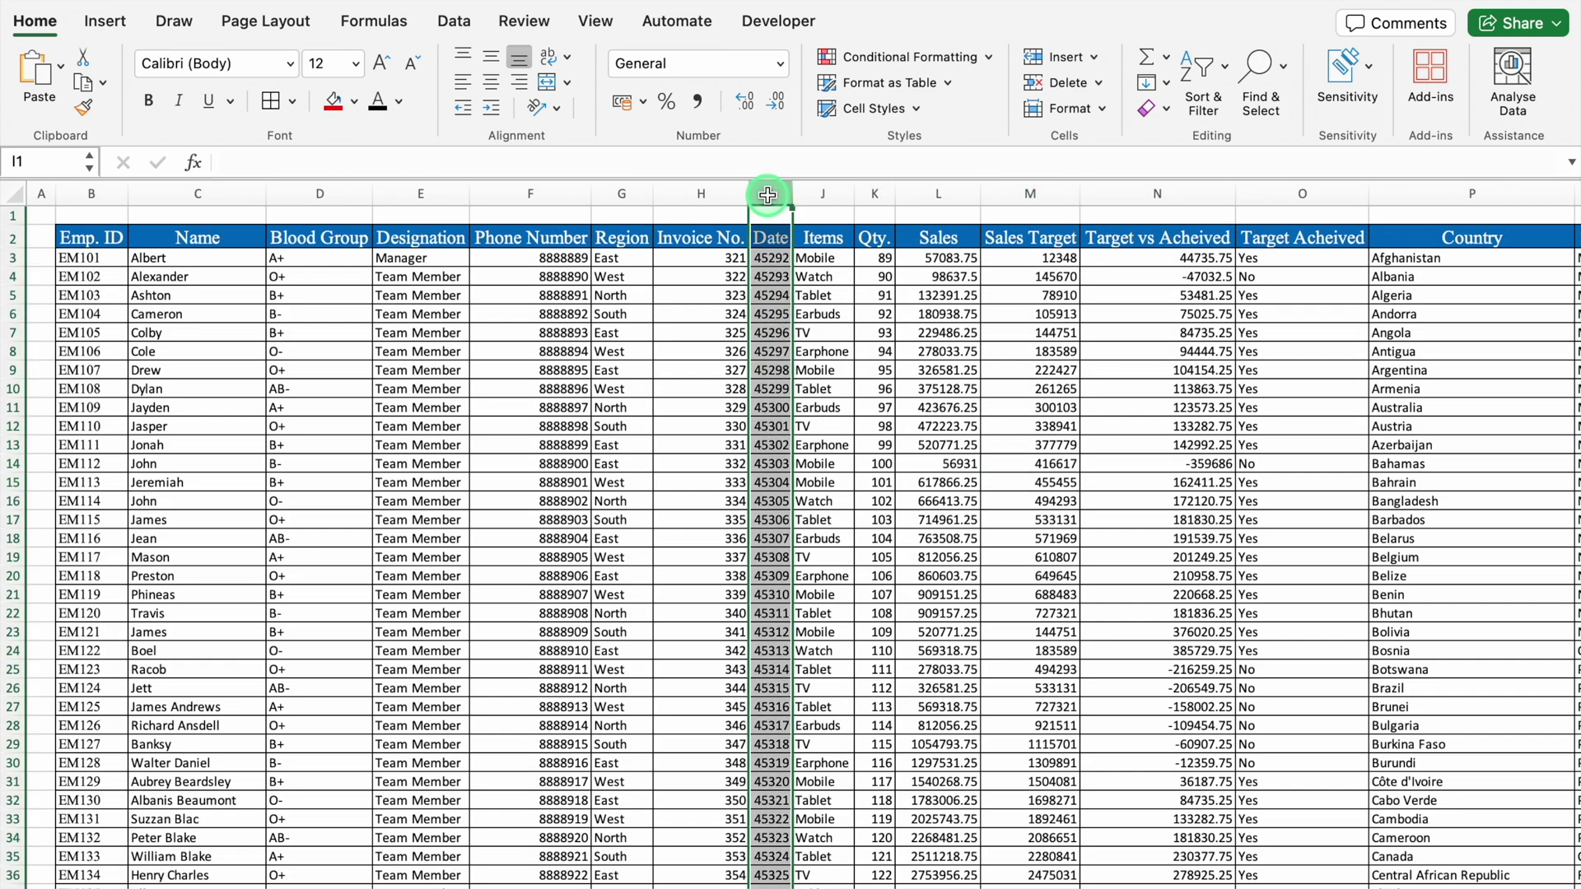
{"action": "key", "text": "super+1"}
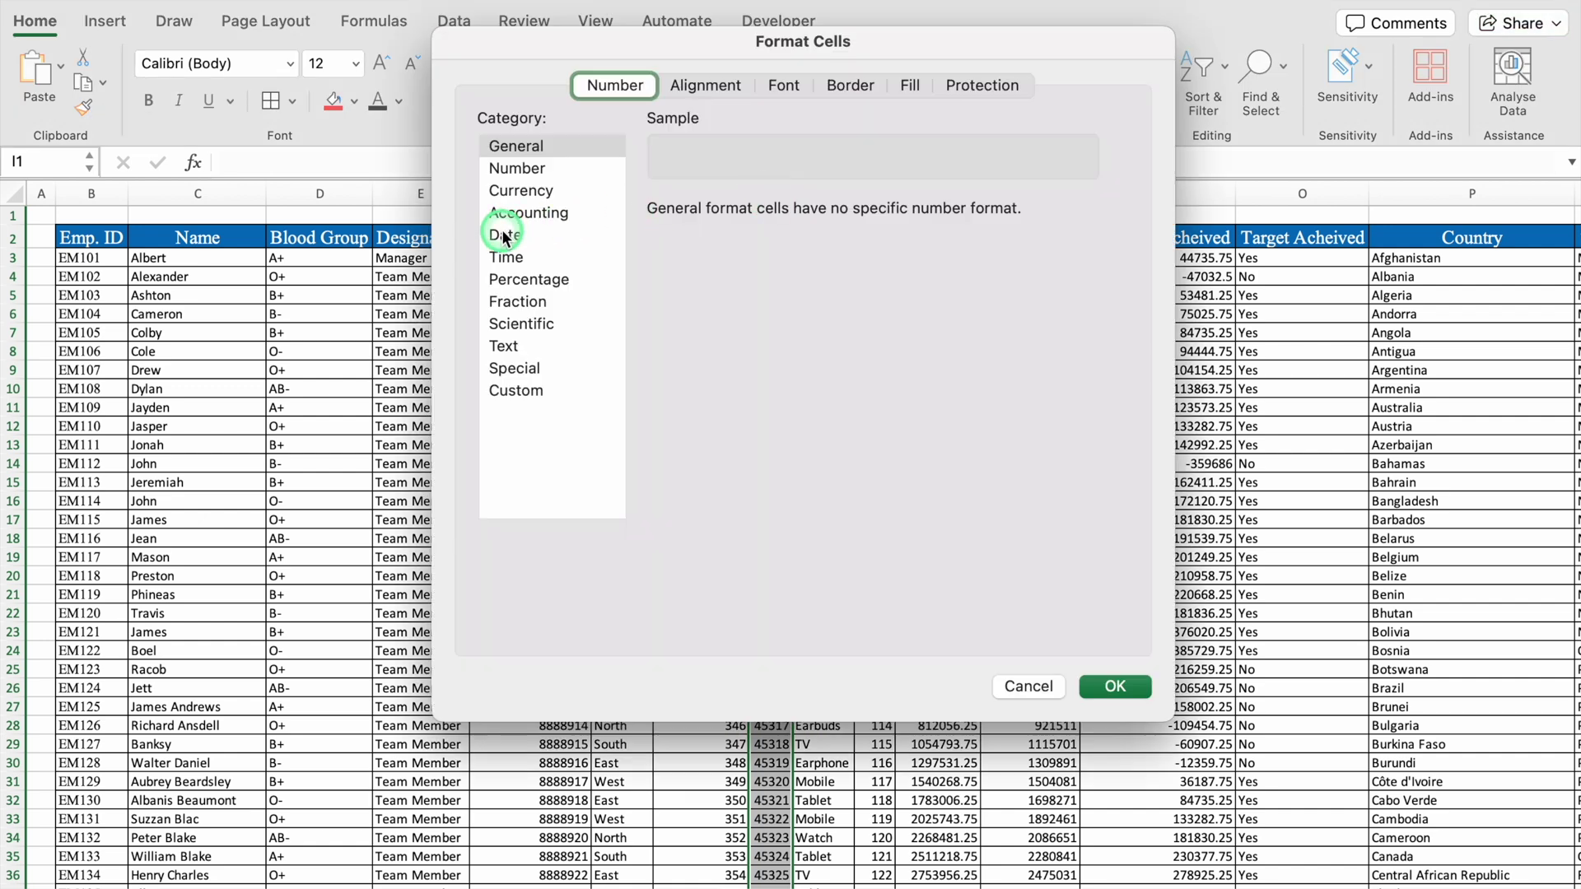
{"action": "left_click", "coordinate": [504, 236]}
{"action": "left_click", "coordinate": [695, 329]}
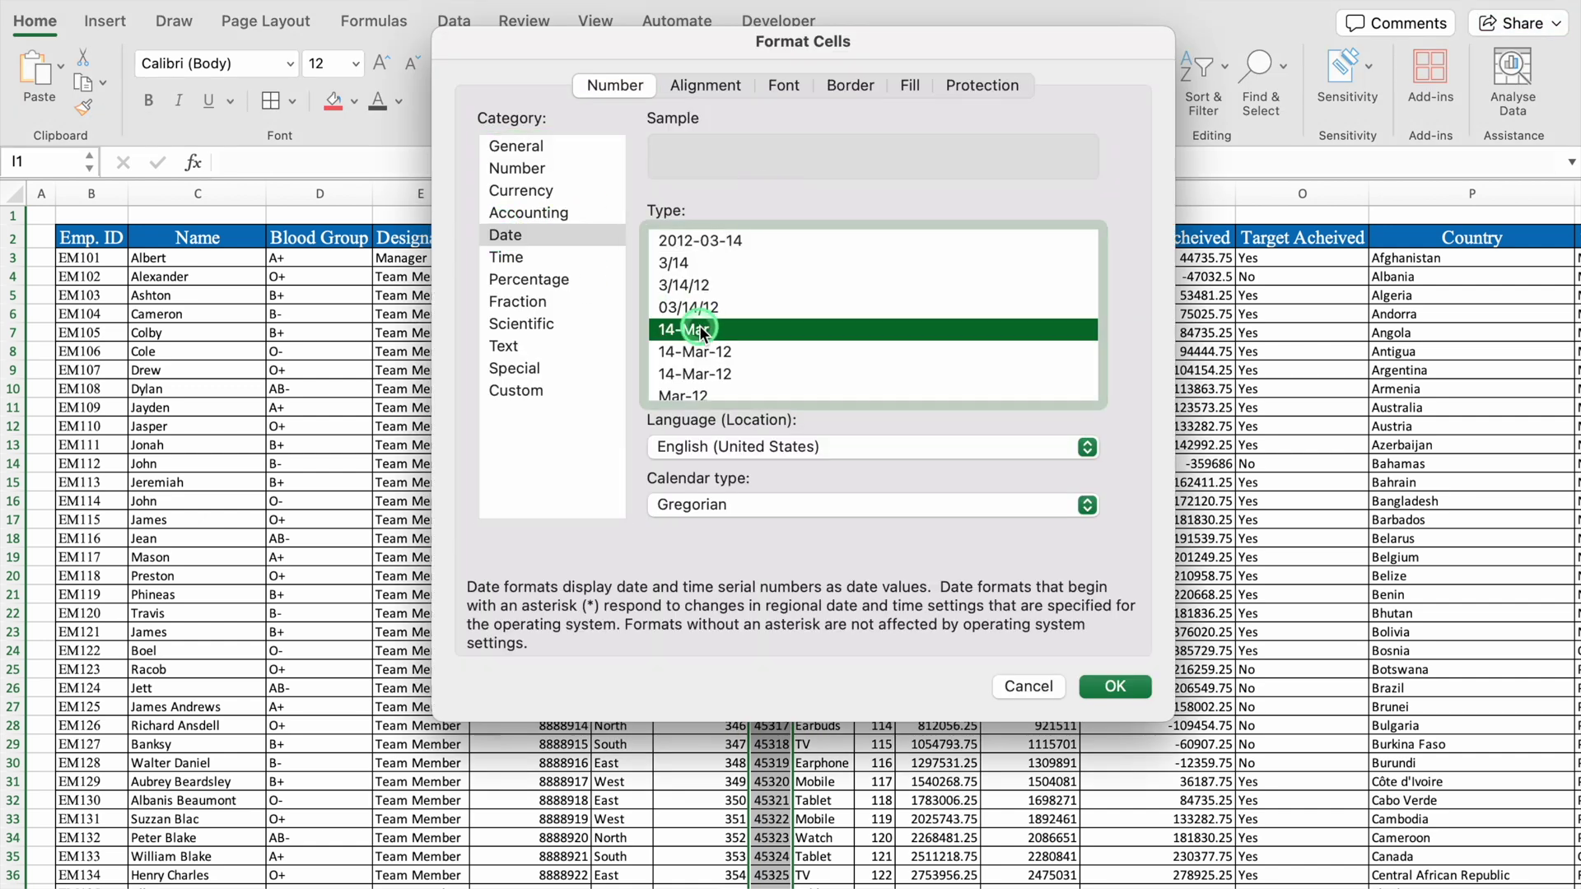
{"action": "left_click", "coordinate": [1121, 682]}
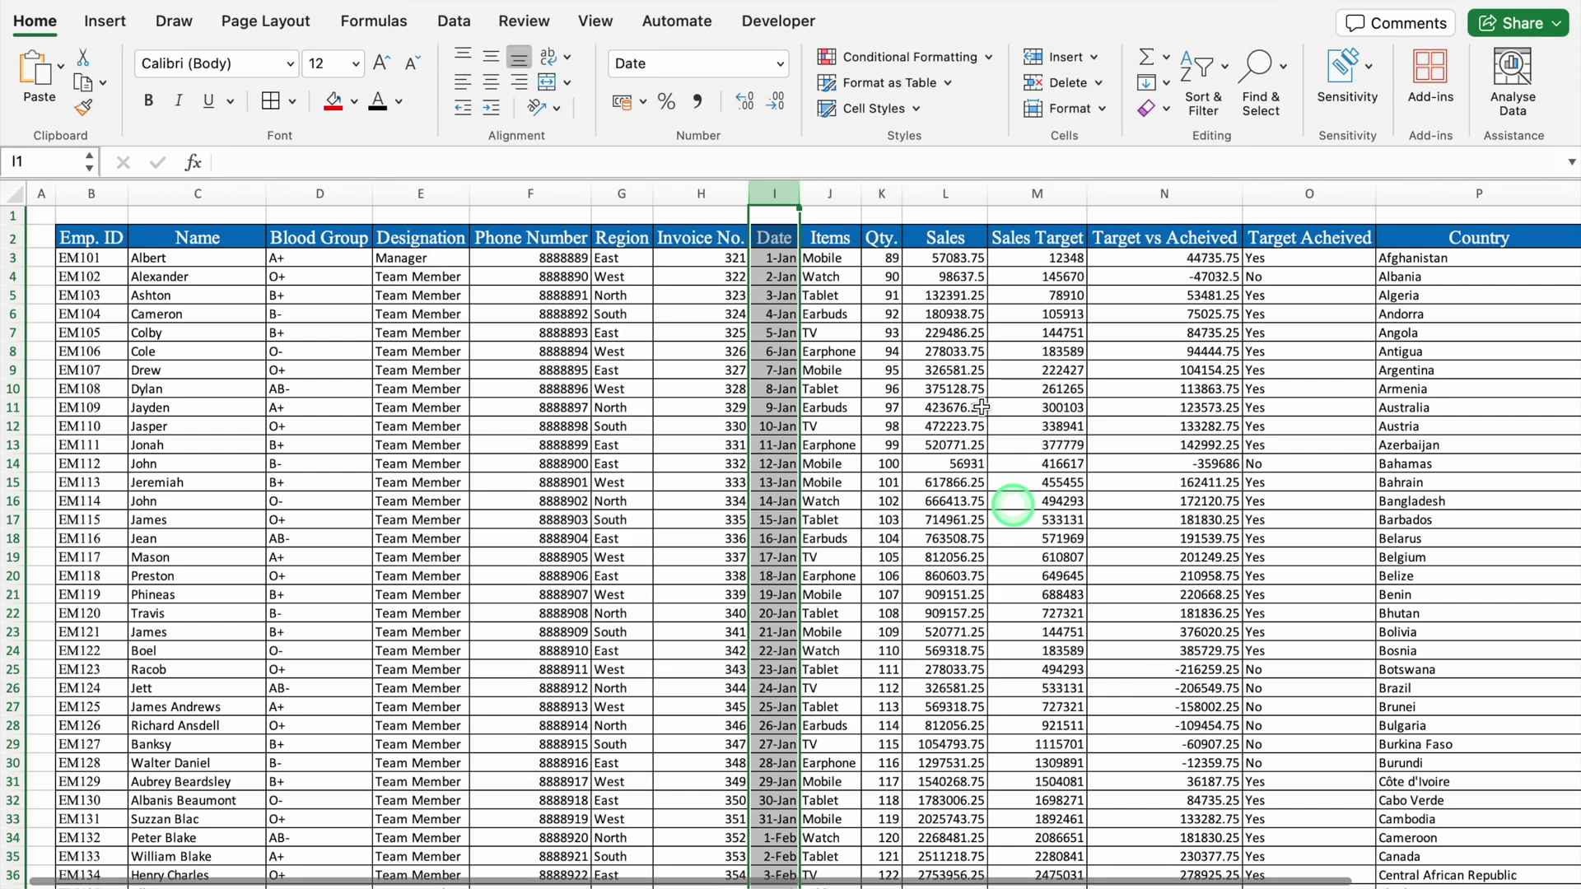
Step: Widen the Date column and centre its contents
{"action": "left_click_drag", "start_coordinate": [793, 193], "coordinate": [834, 193]}
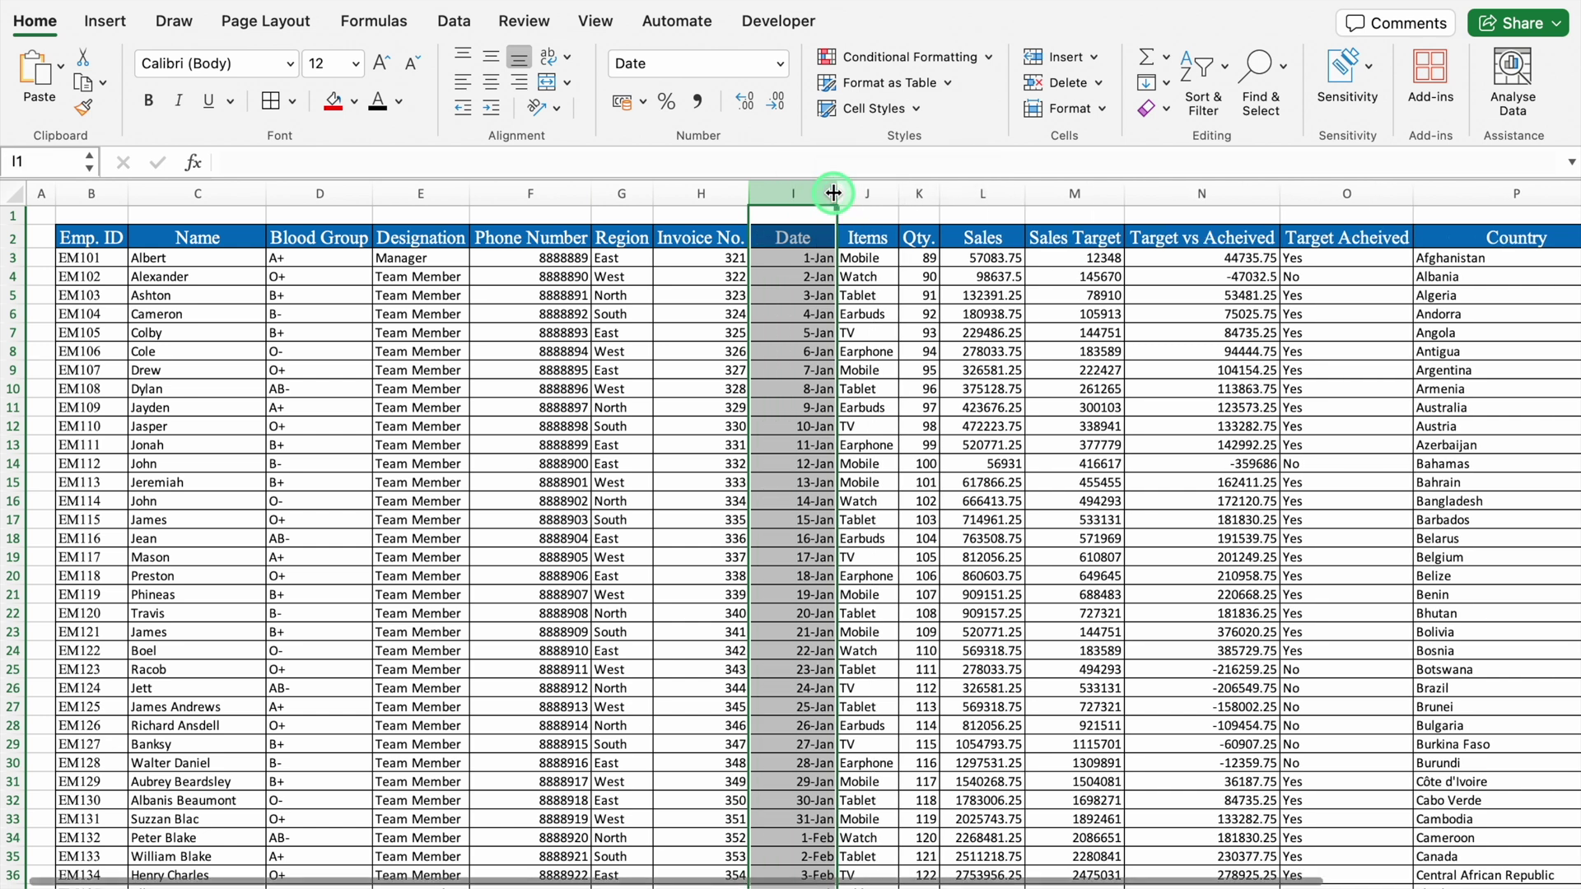
{"action": "left_click", "coordinate": [490, 81]}
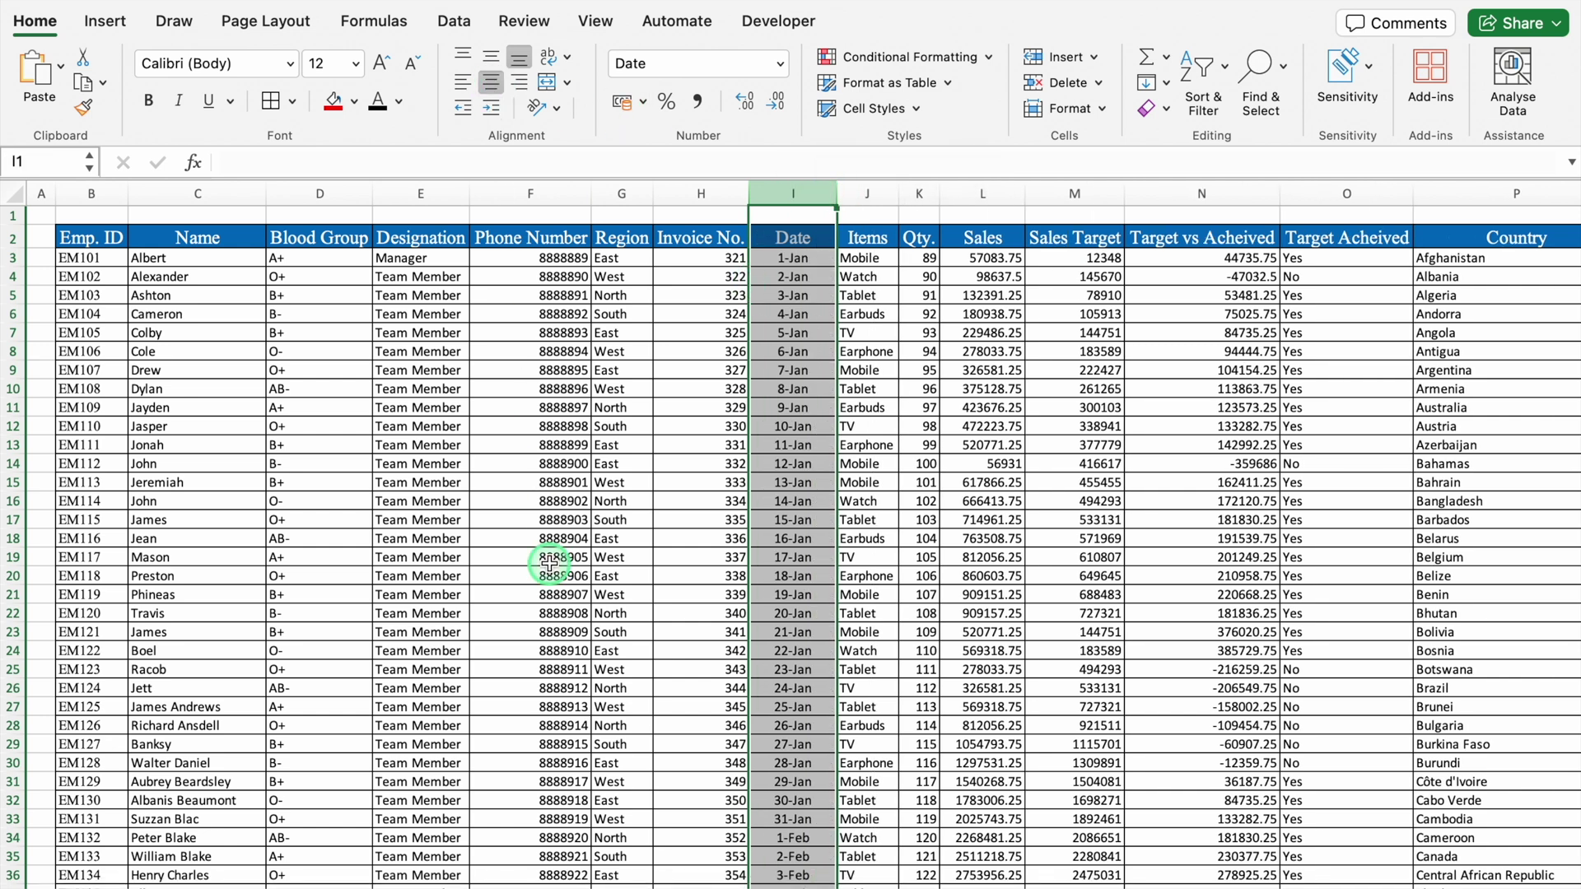